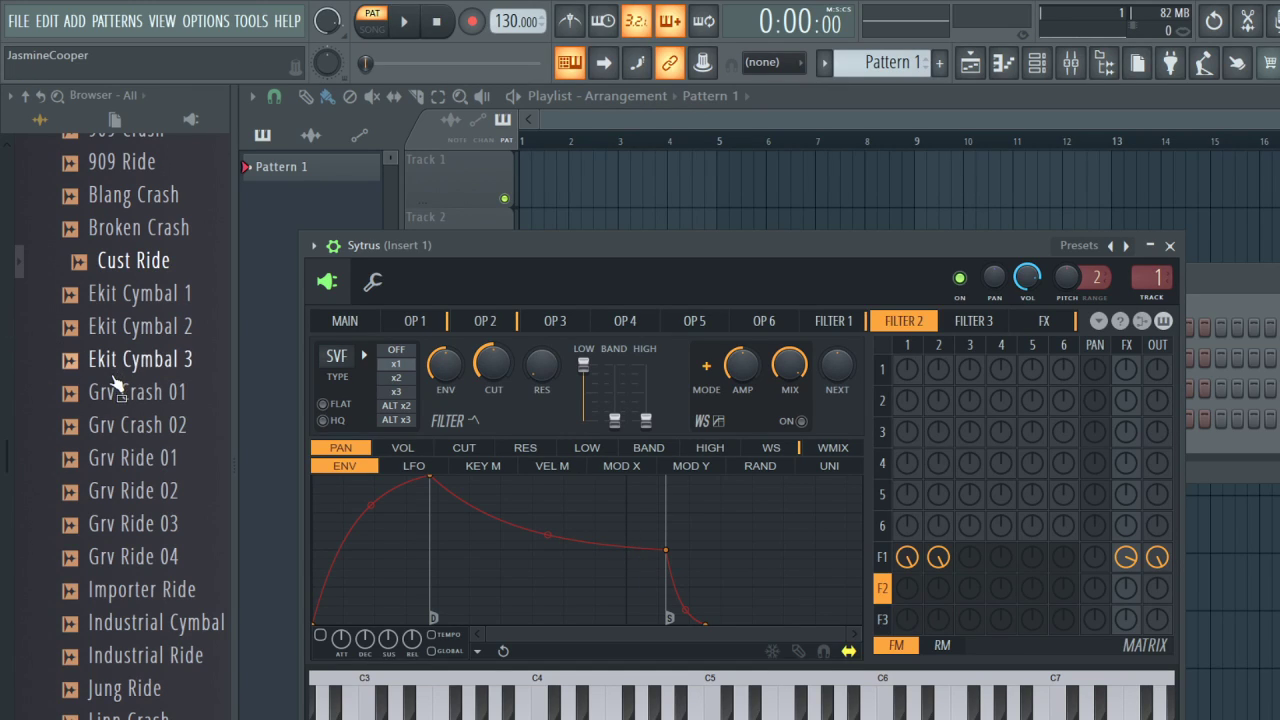
Clear the Sytrus window out of the way and place a Pattern 1 clip on Track 1 at bar 1.
left_click_drag(665, 248, 1279, 262)
key("F5")
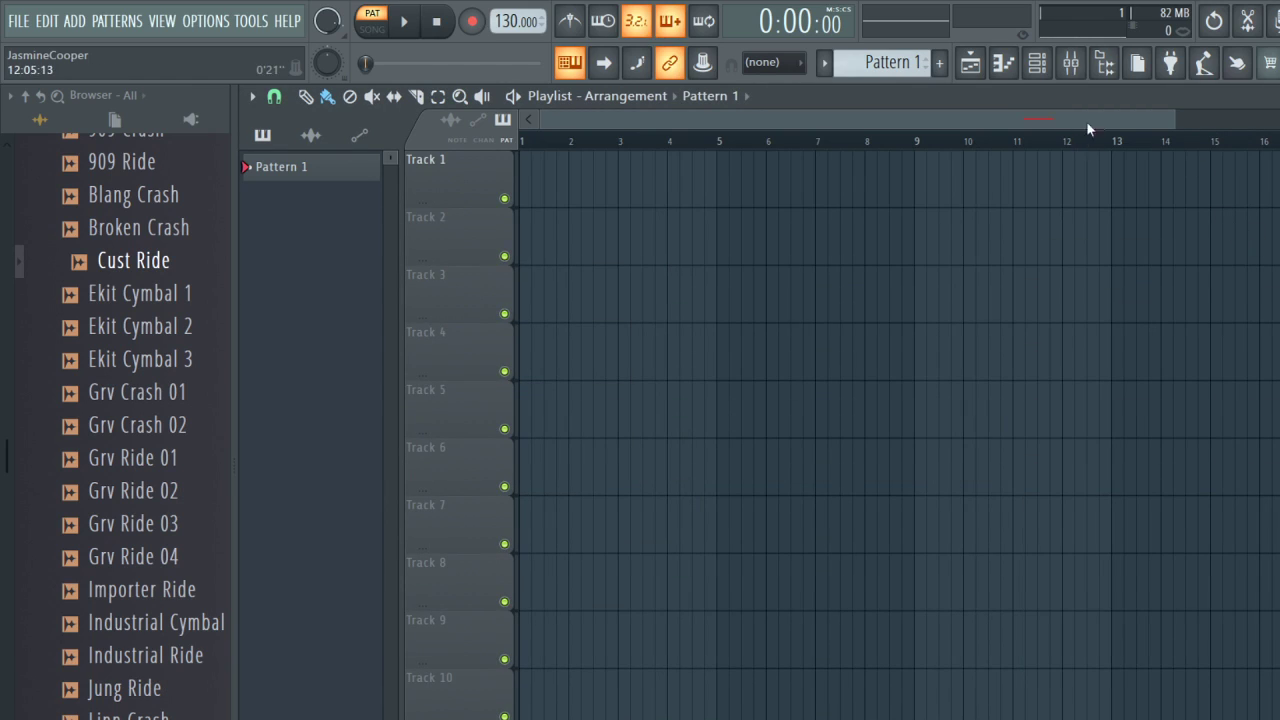
left_click(560, 170)
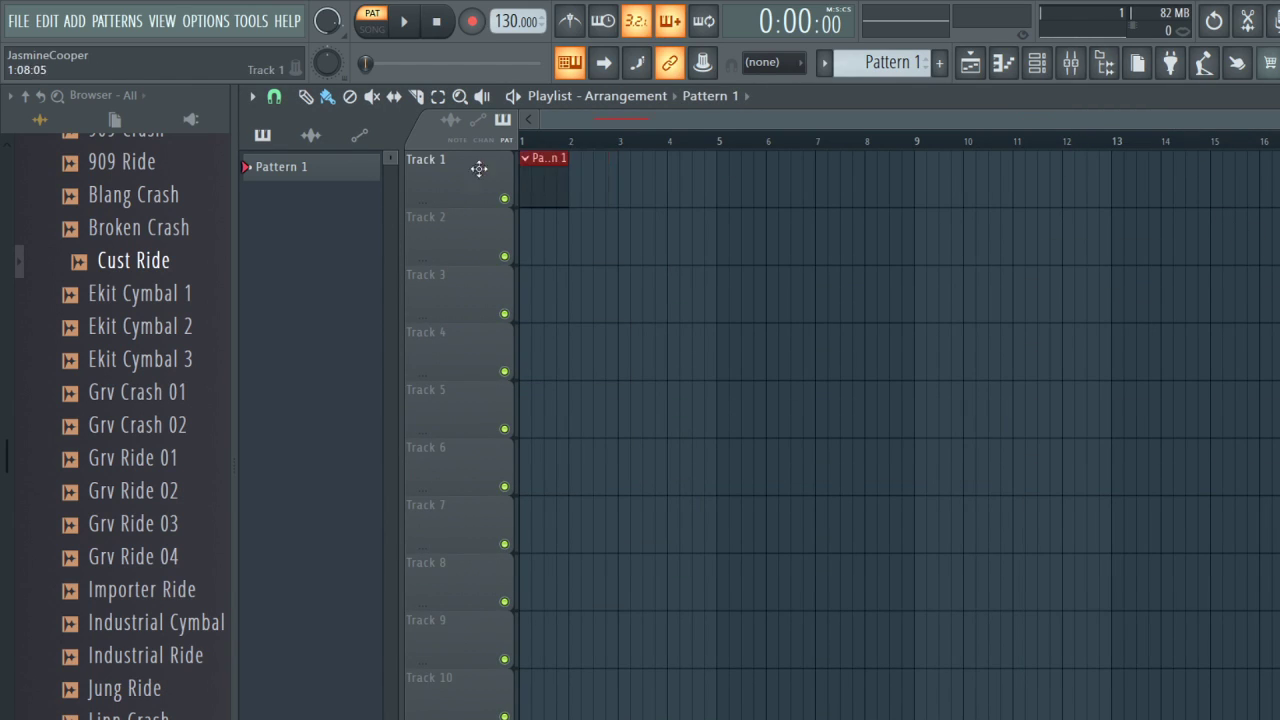
Reopen Sytrus from the channel rack and load its Oort cloud preset.
left_click(1037, 62)
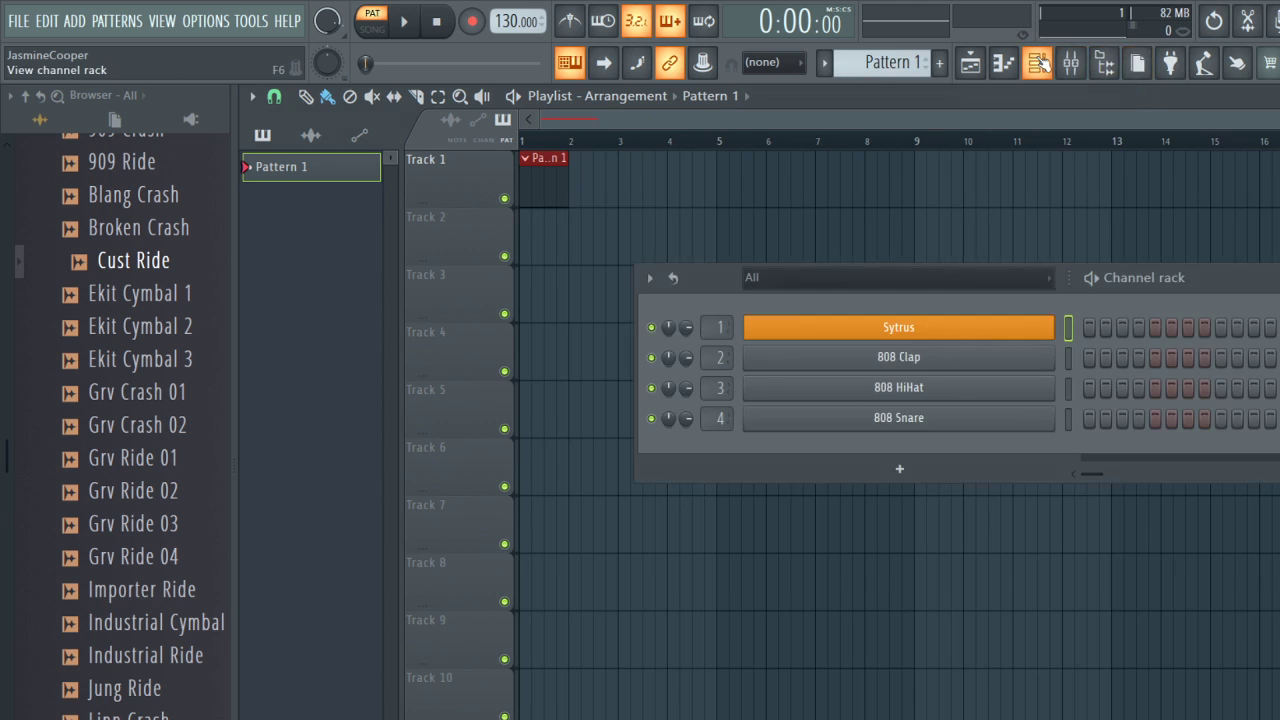
left_click(983, 330)
left_click_drag(1160, 261, 762, 264)
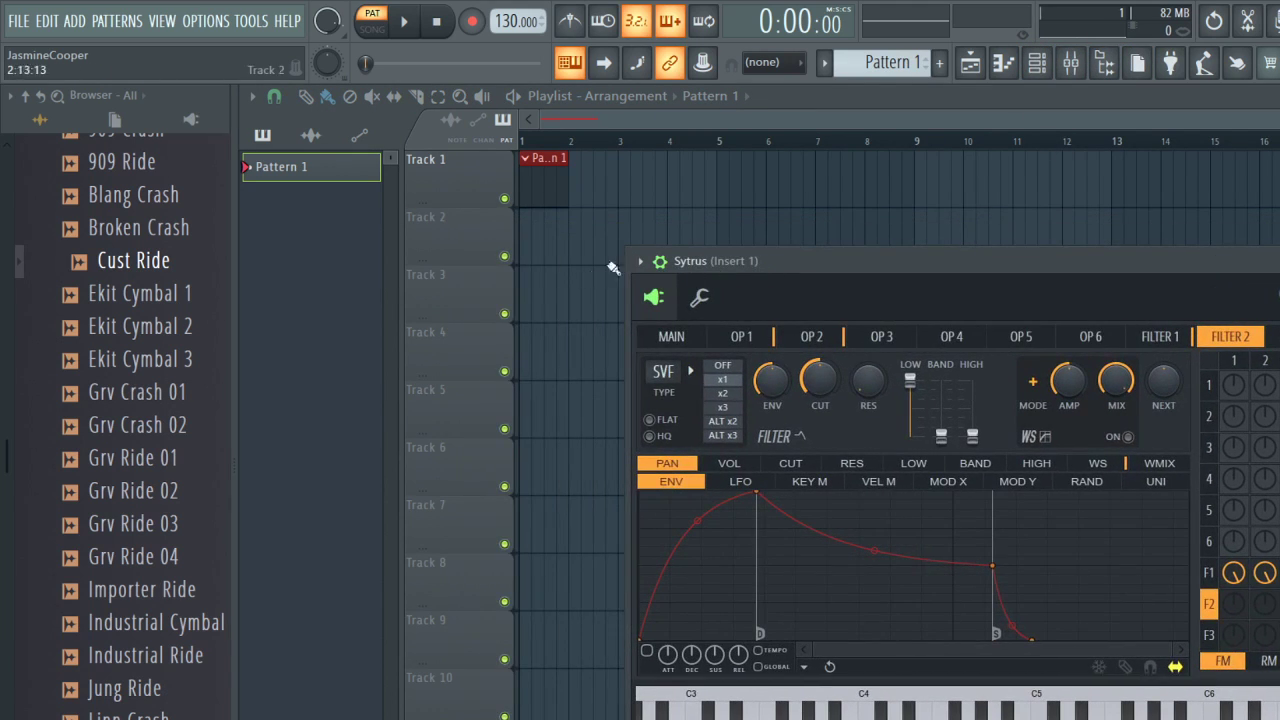
left_click(662, 261)
left_click(662, 262)
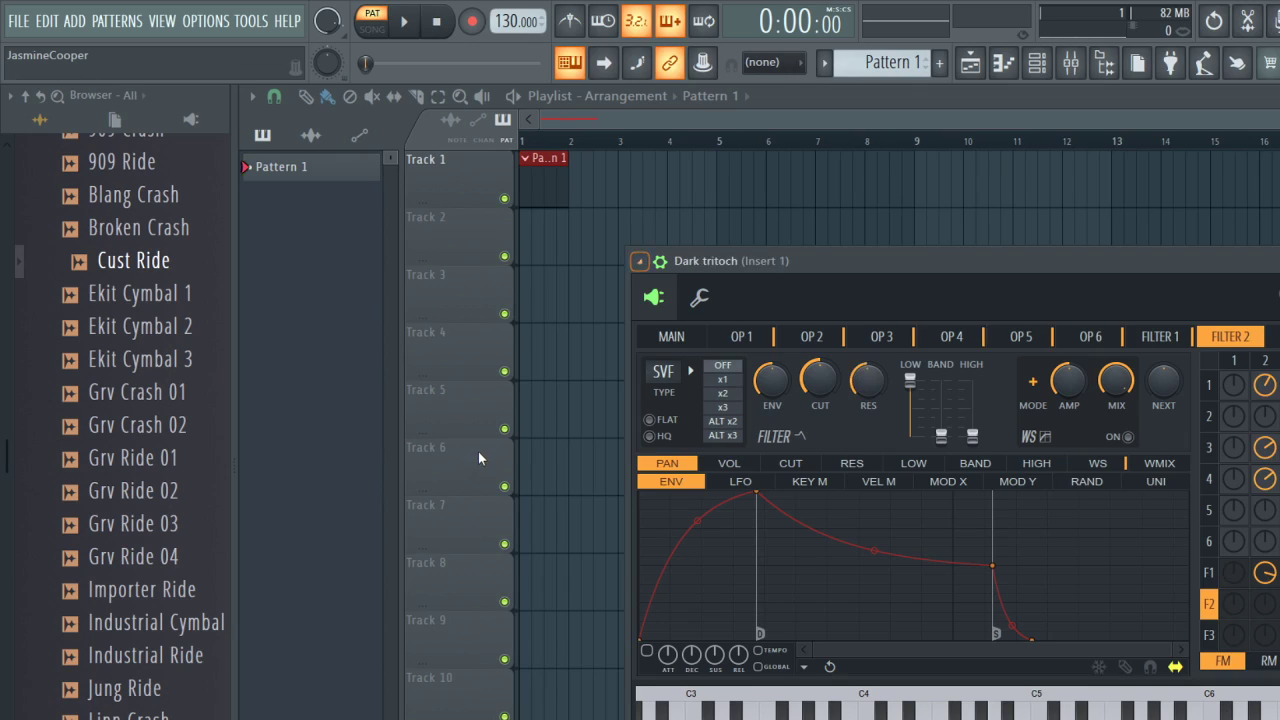
key("m")
left_click(703, 556)
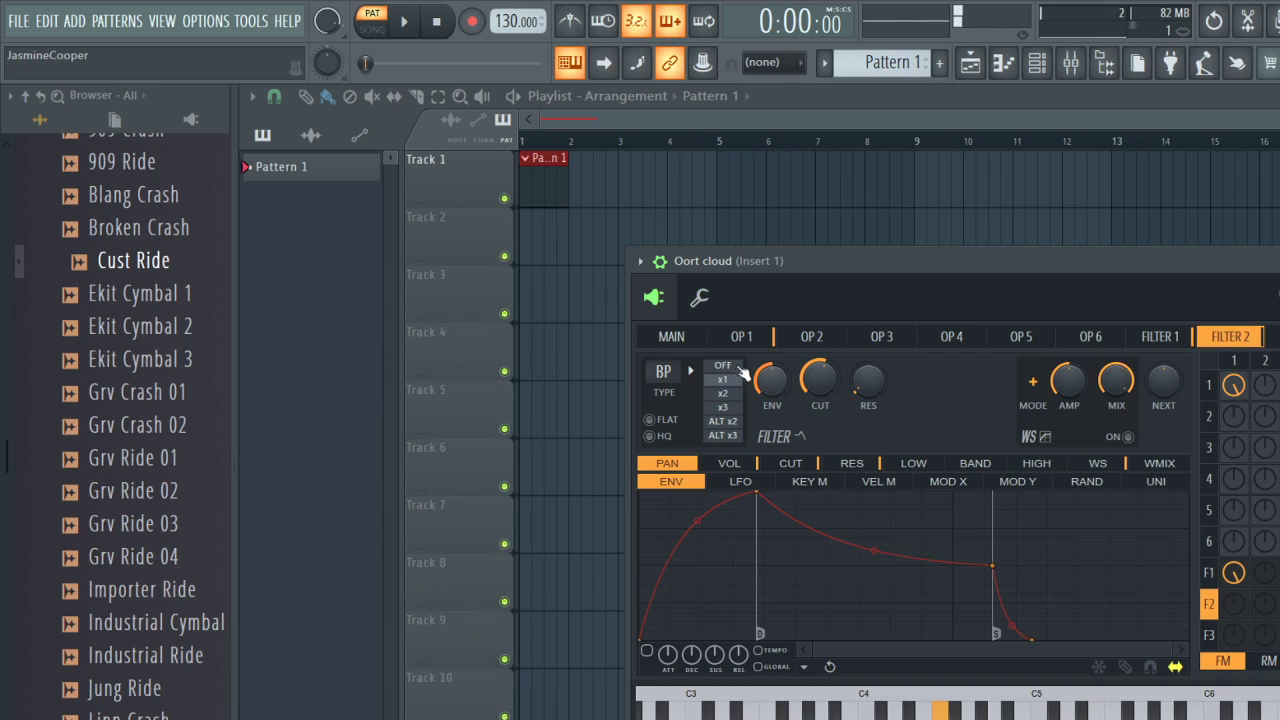
In operator 1, raise the SH slider about halfway for a sawtooth-like wave and lower NS to its minimum.
left_click(741, 337)
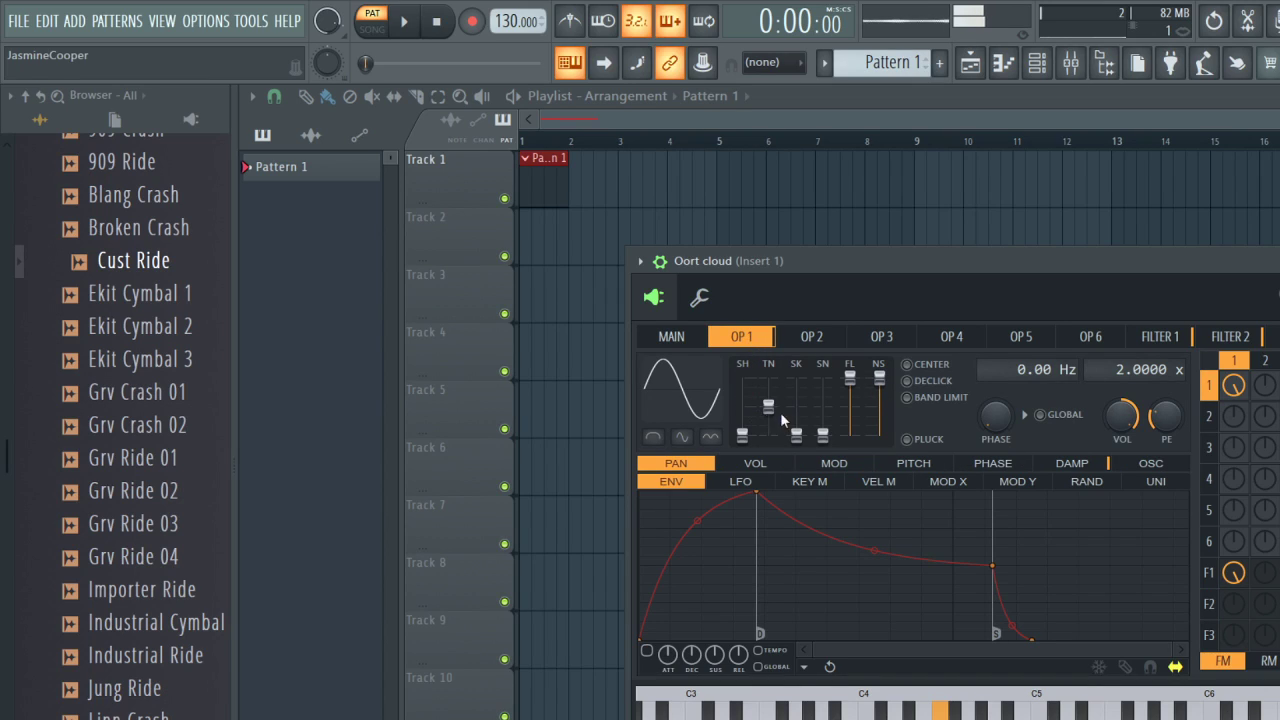
left_click_drag(742, 432, 768, 406)
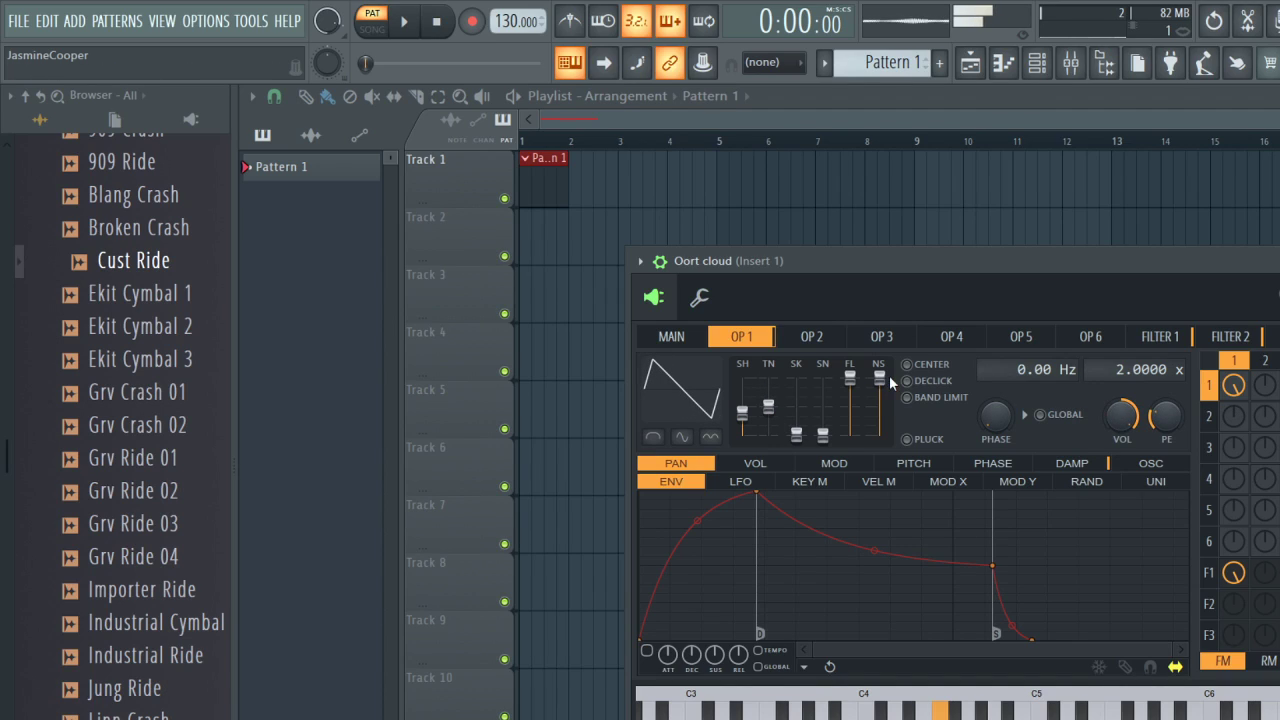
left_click_drag(881, 378, 881, 435)
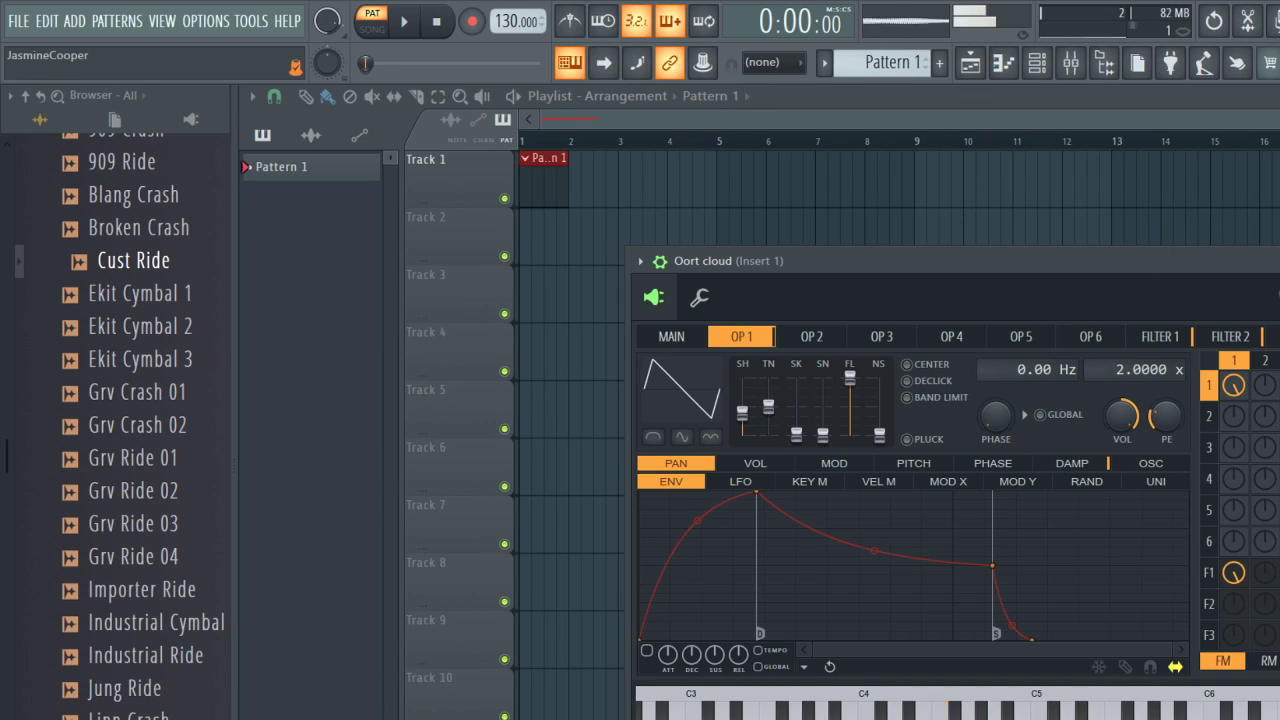
Try low and high cutoff settings and different envelope amounts on Filter 1.
left_click(1152, 340)
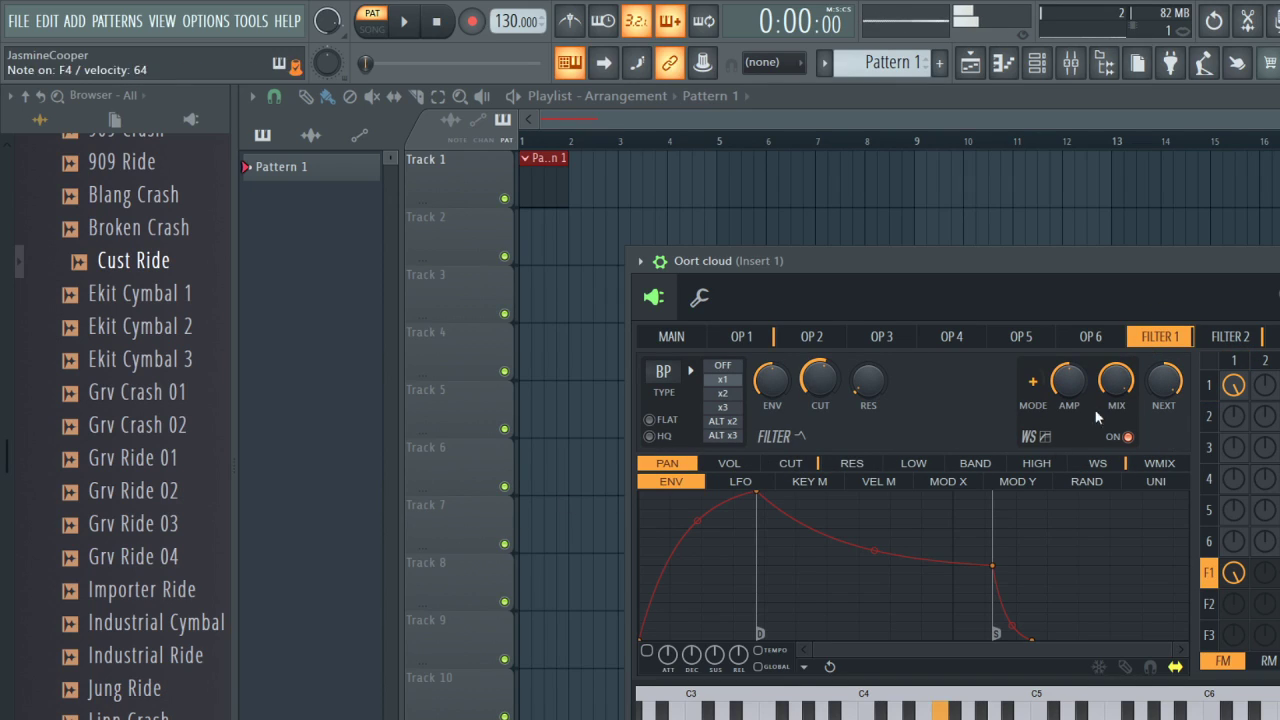
left_click_drag(819, 380, 819, 422)
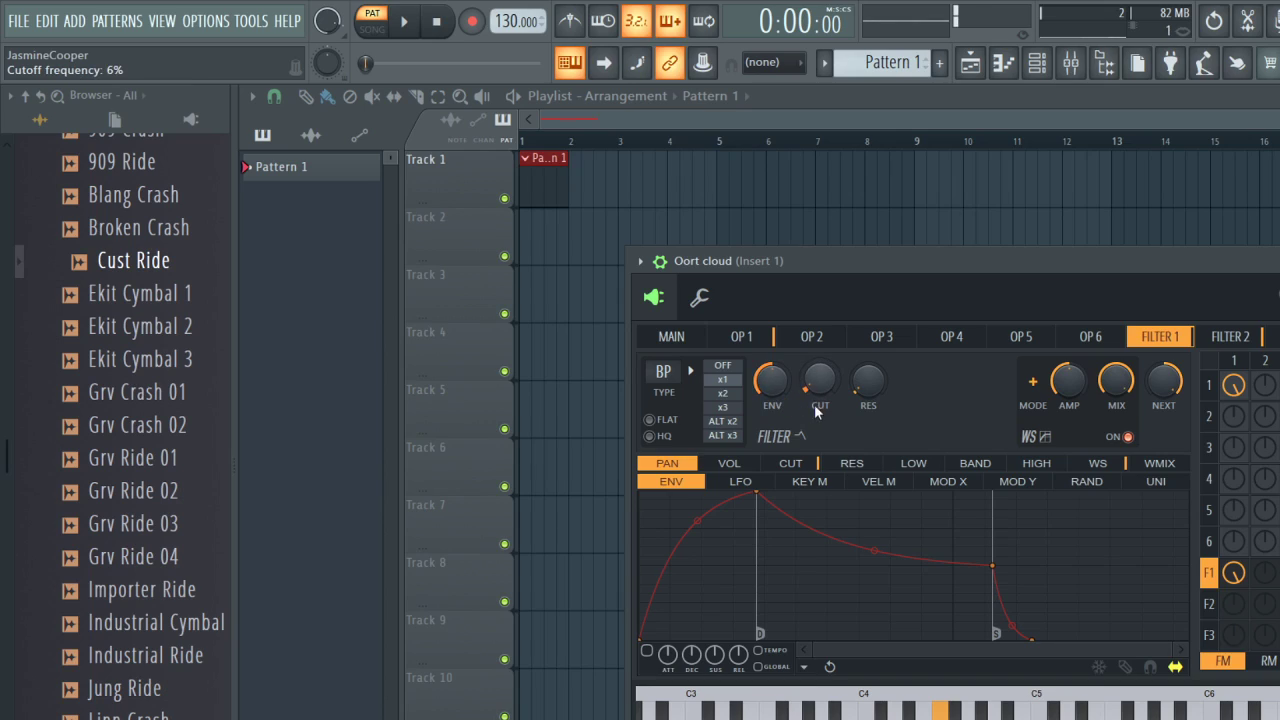
left_click_drag(815, 398, 815, 342)
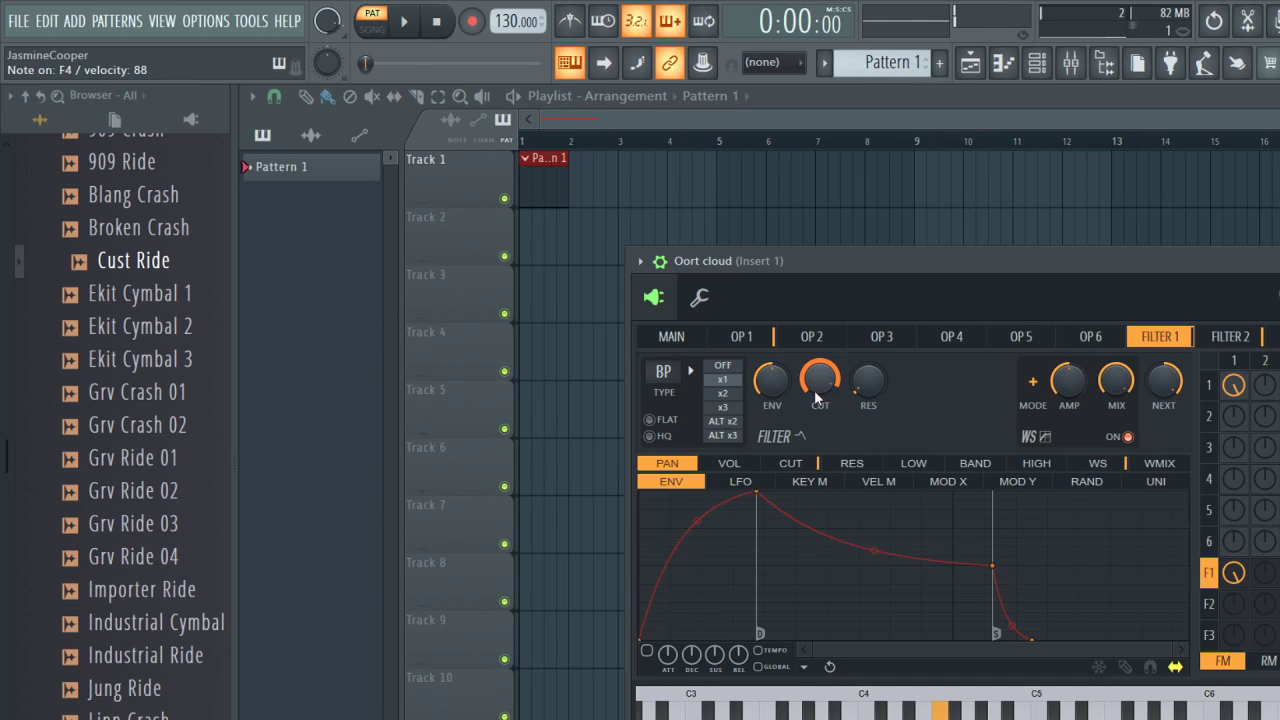
left_click_drag(814, 390, 800, 368)
left_click_drag(770, 380, 767, 450)
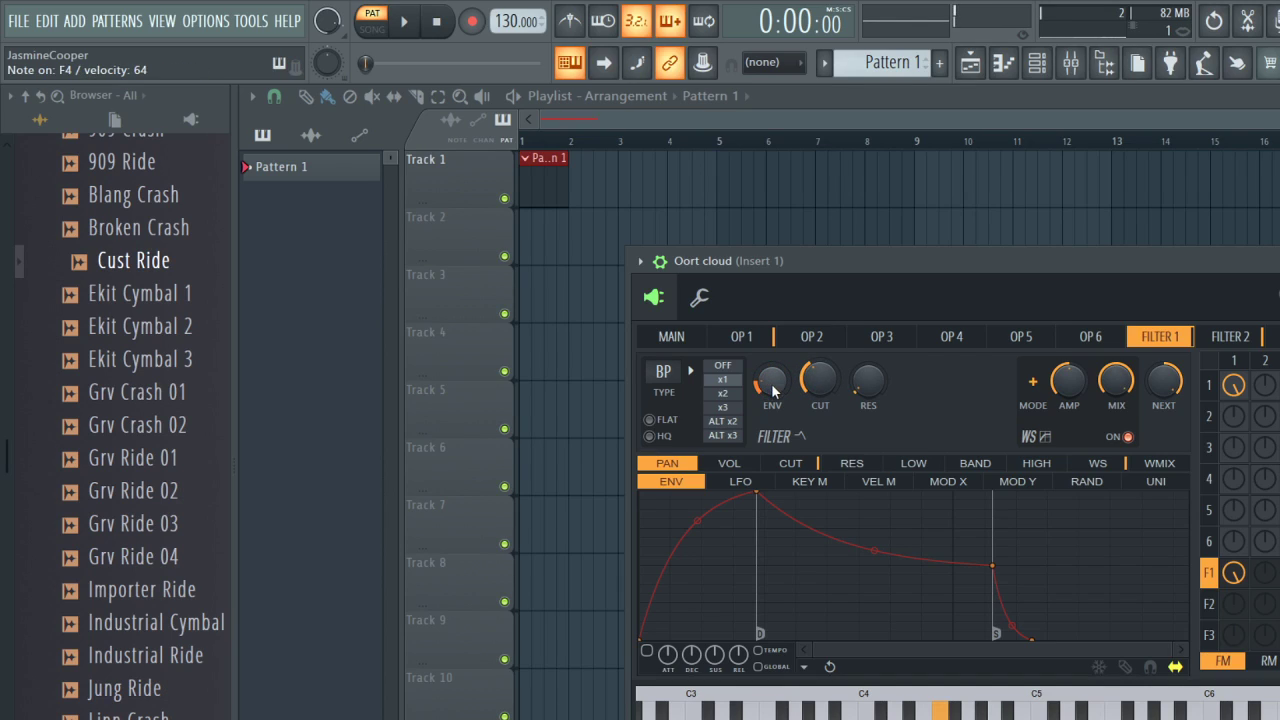
left_click_drag(772, 392, 812, 393)
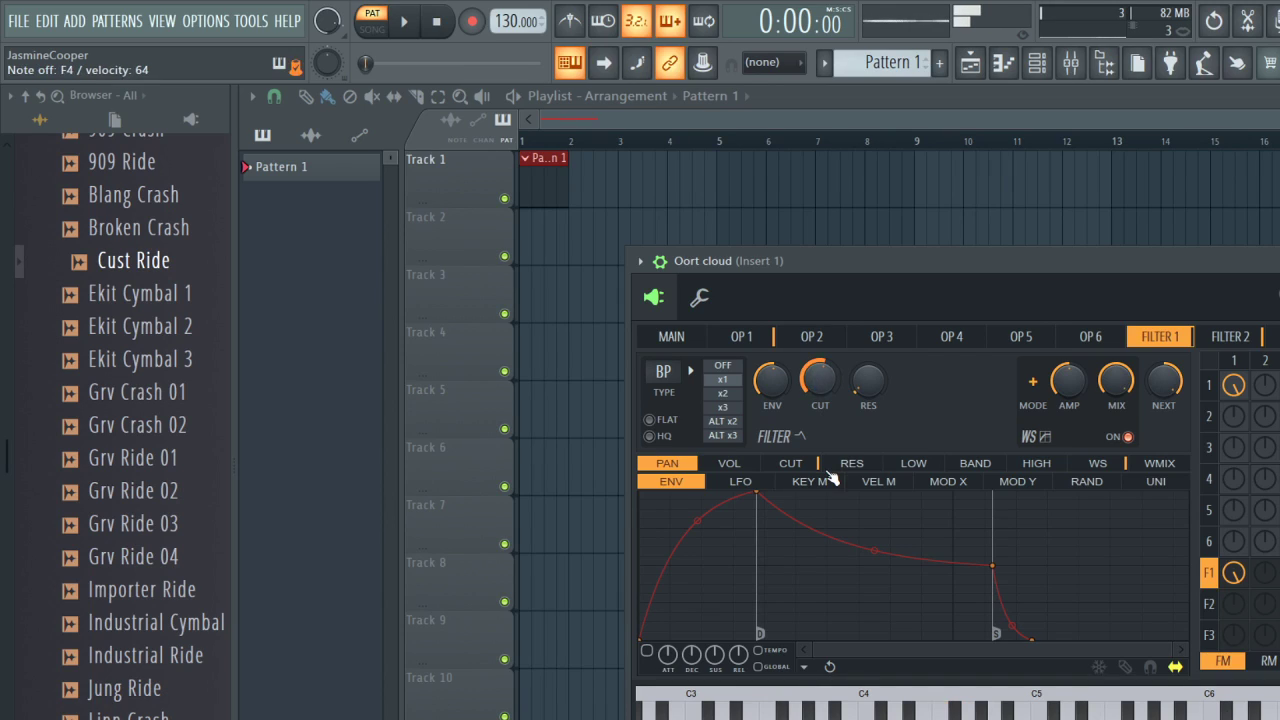
Start playback and lower Filter 1's waveshaper Amp and Mix while trying a different Next level.
key("space")
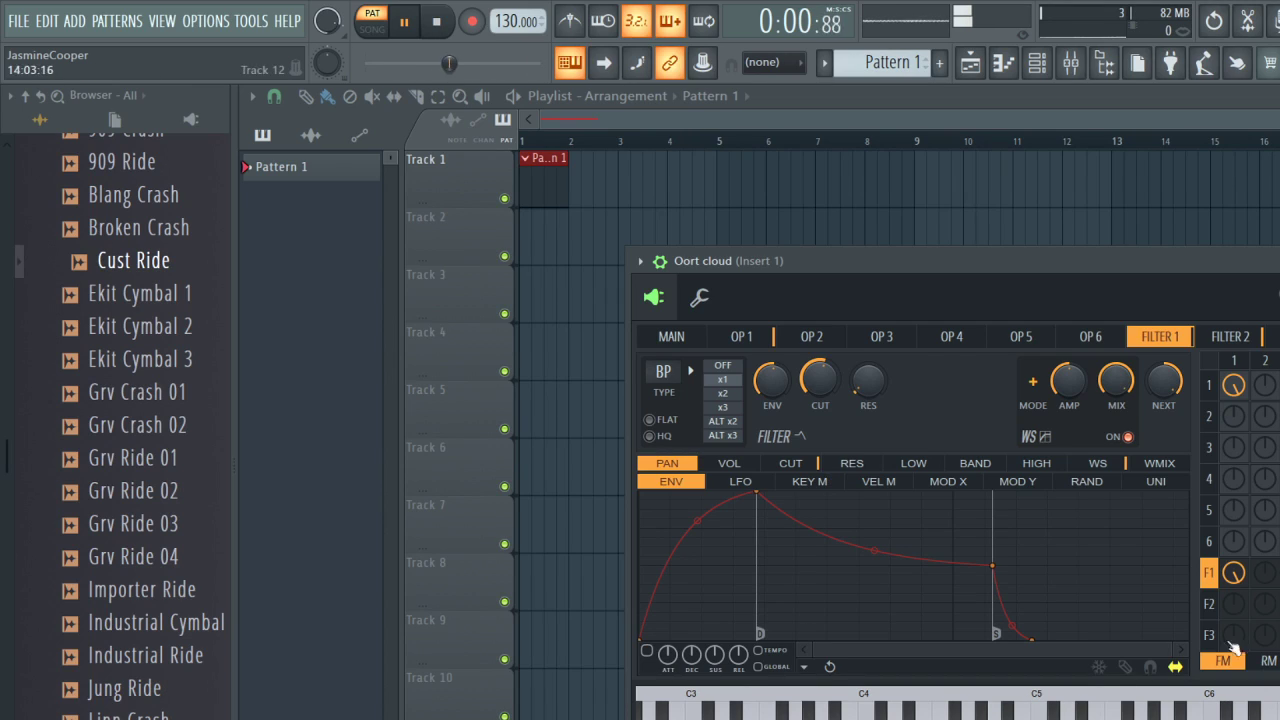
left_click_drag(1070, 382, 1117, 395)
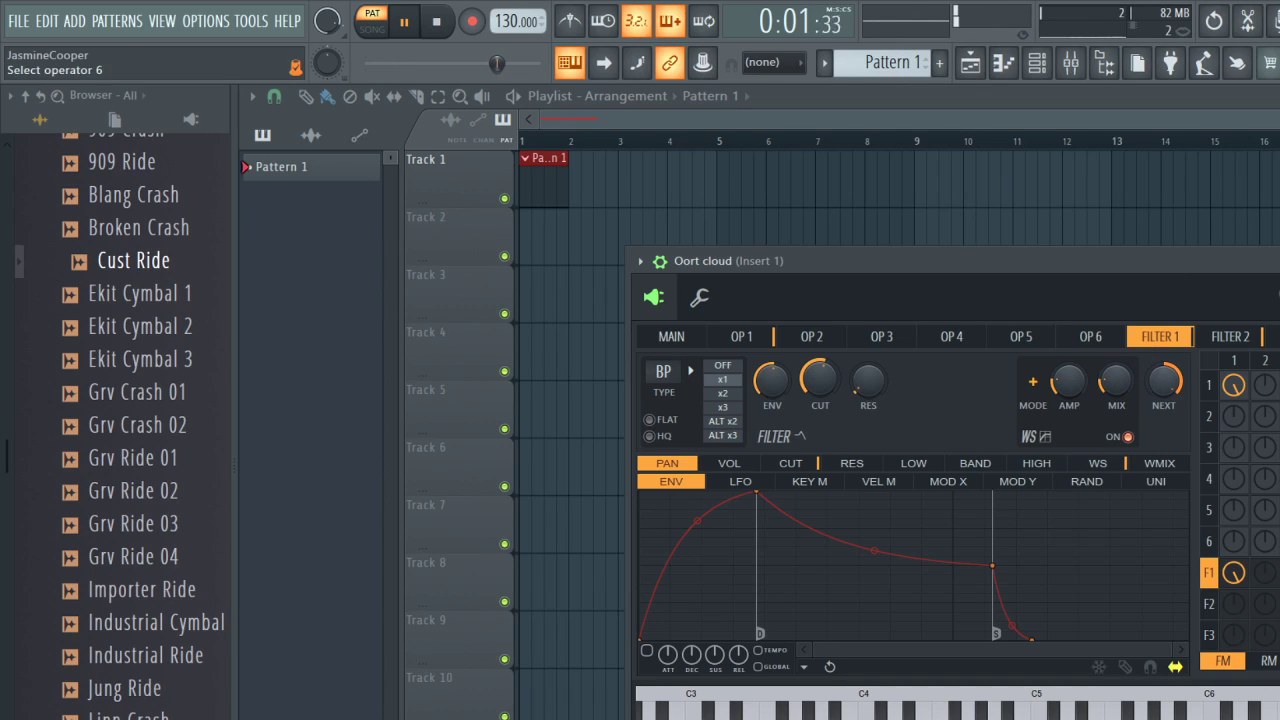
left_click_drag(1116, 391, 1168, 400)
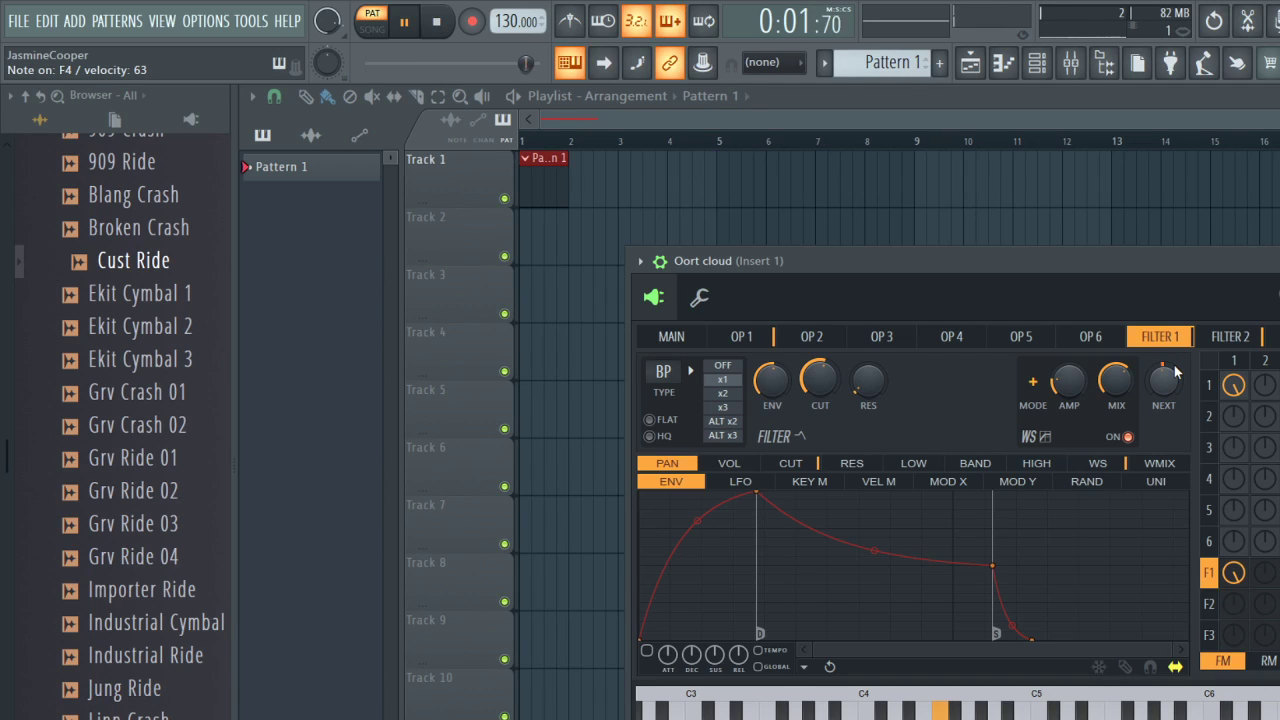
left_click_drag(1171, 375, 1170, 350)
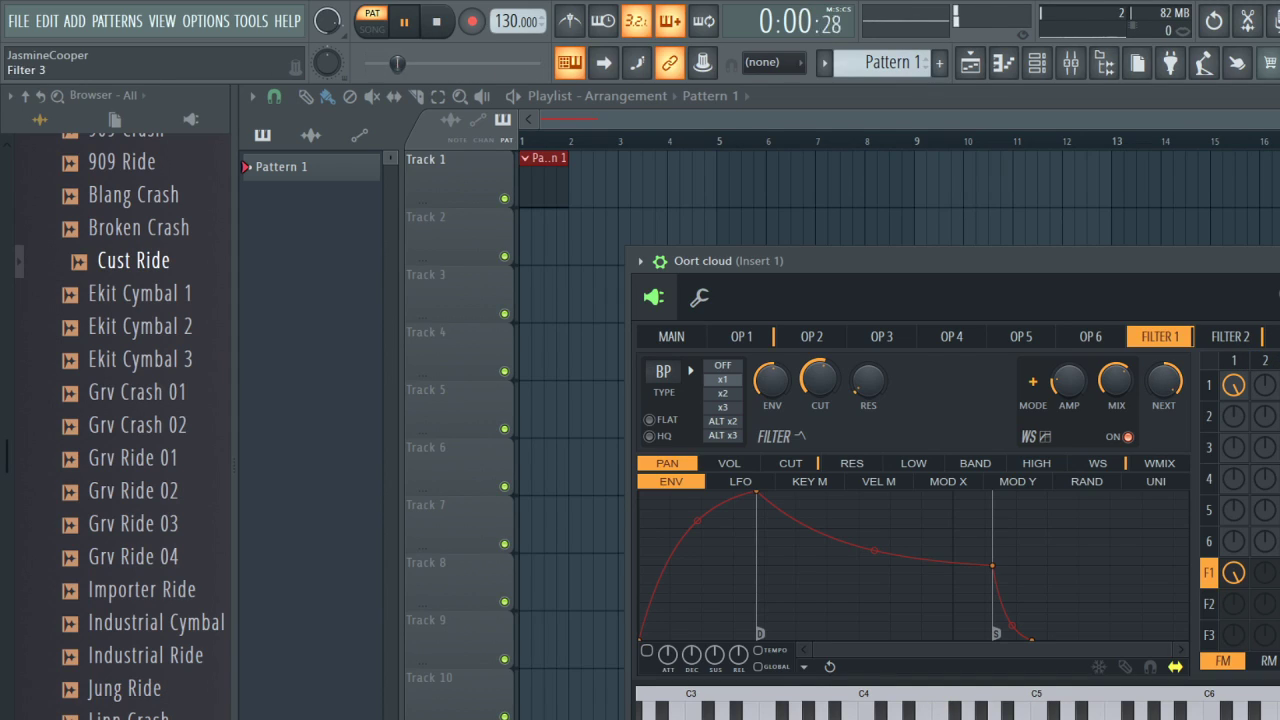
Sweep Filter 2's cutoff down to 0% and up again, ending near the middle, and raise its envelope amount slightly above the middle.
left_click(1232, 336)
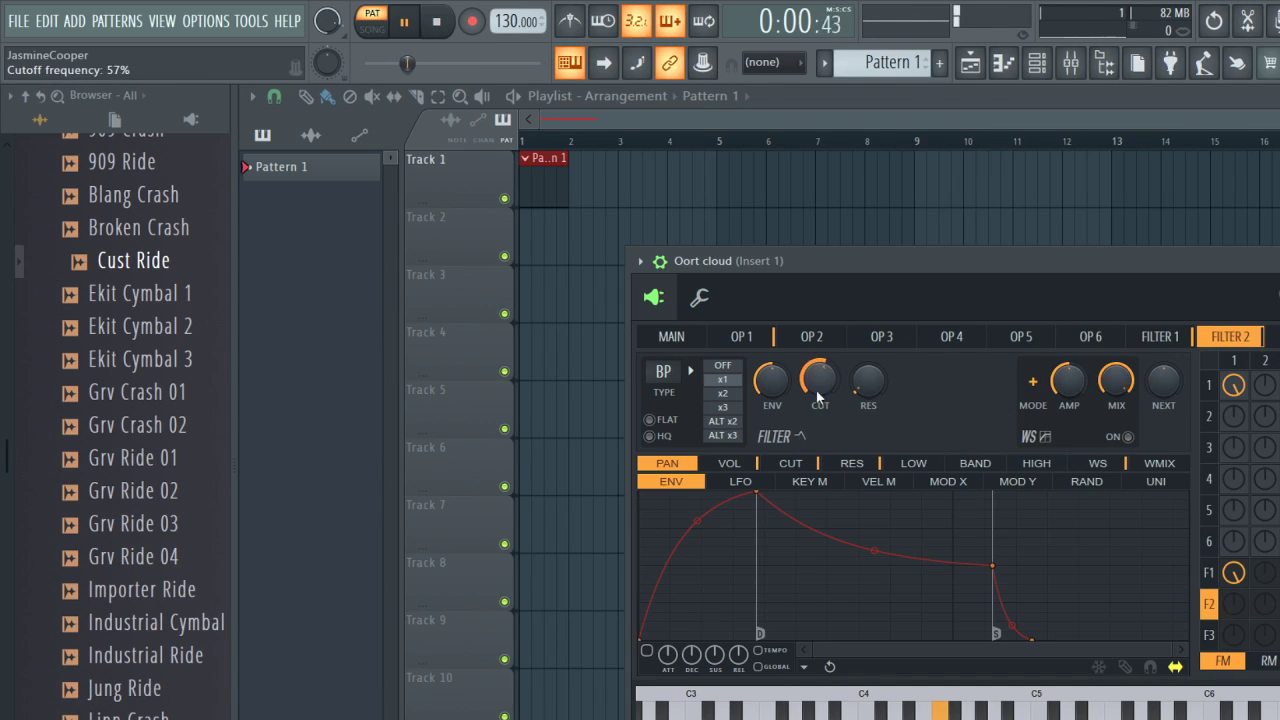
left_click_drag(817, 396, 817, 450)
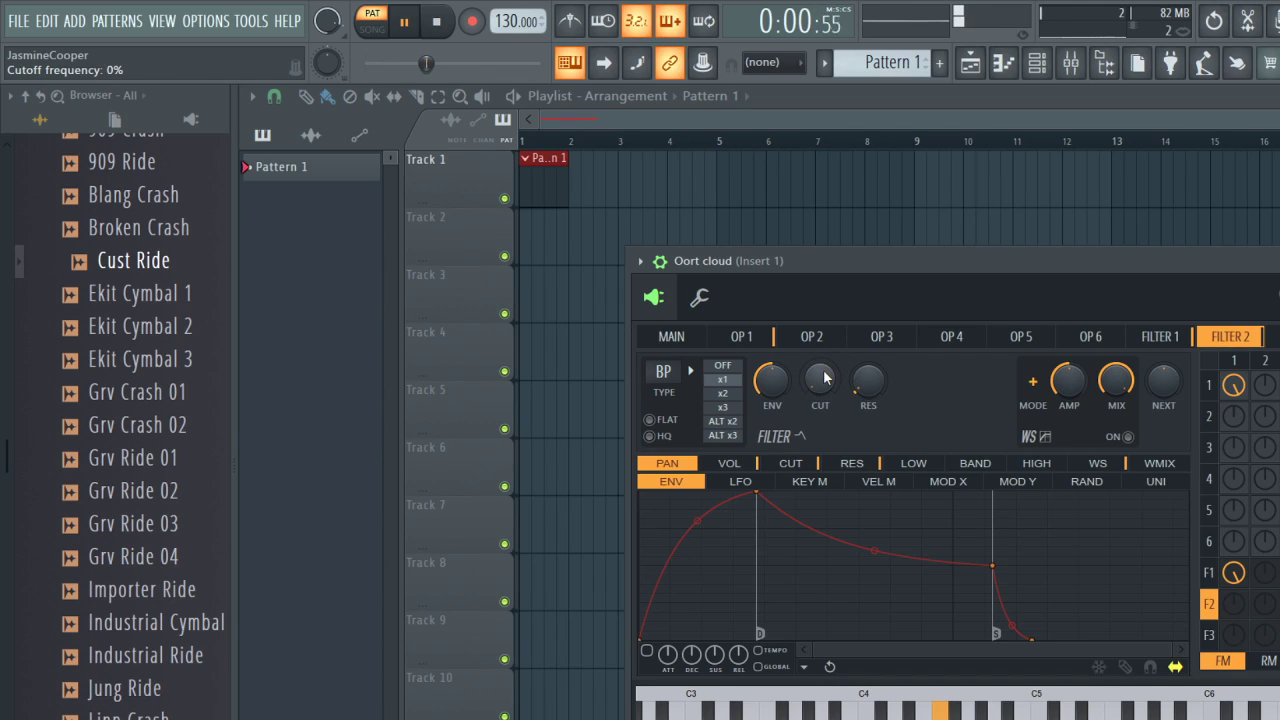
left_click_drag(822, 380, 822, 330)
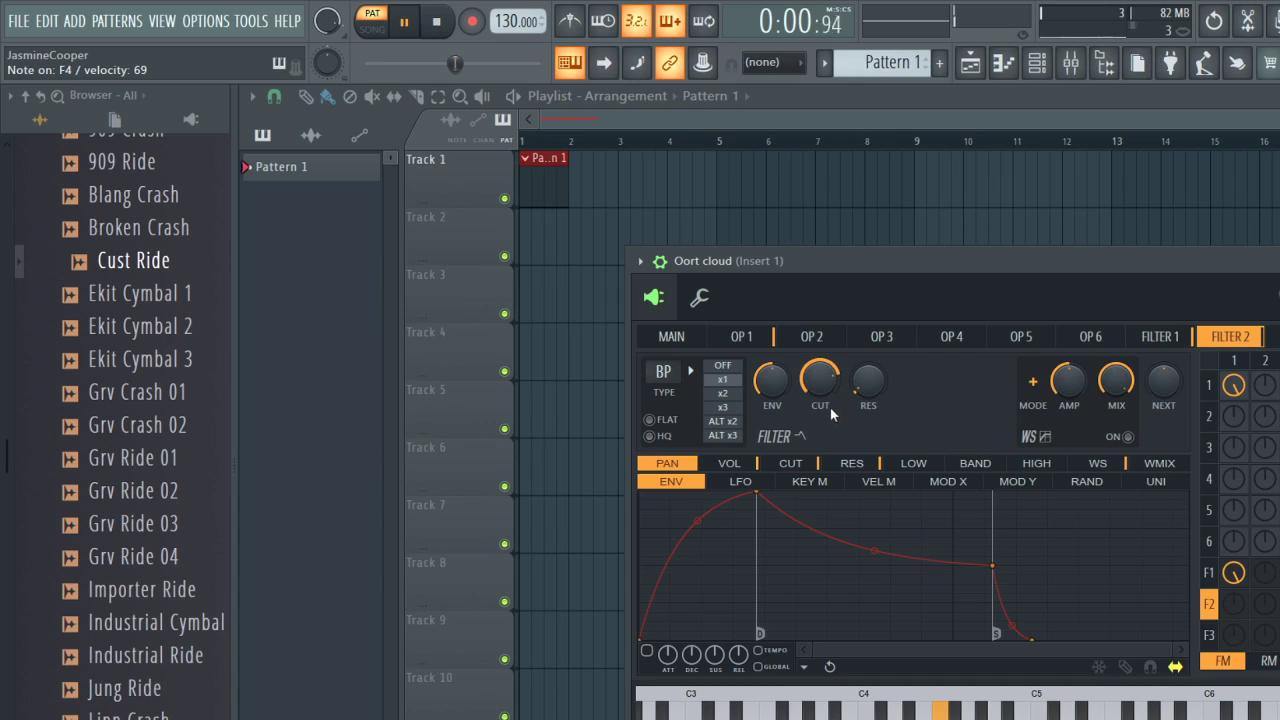
left_click_drag(825, 383, 825, 438)
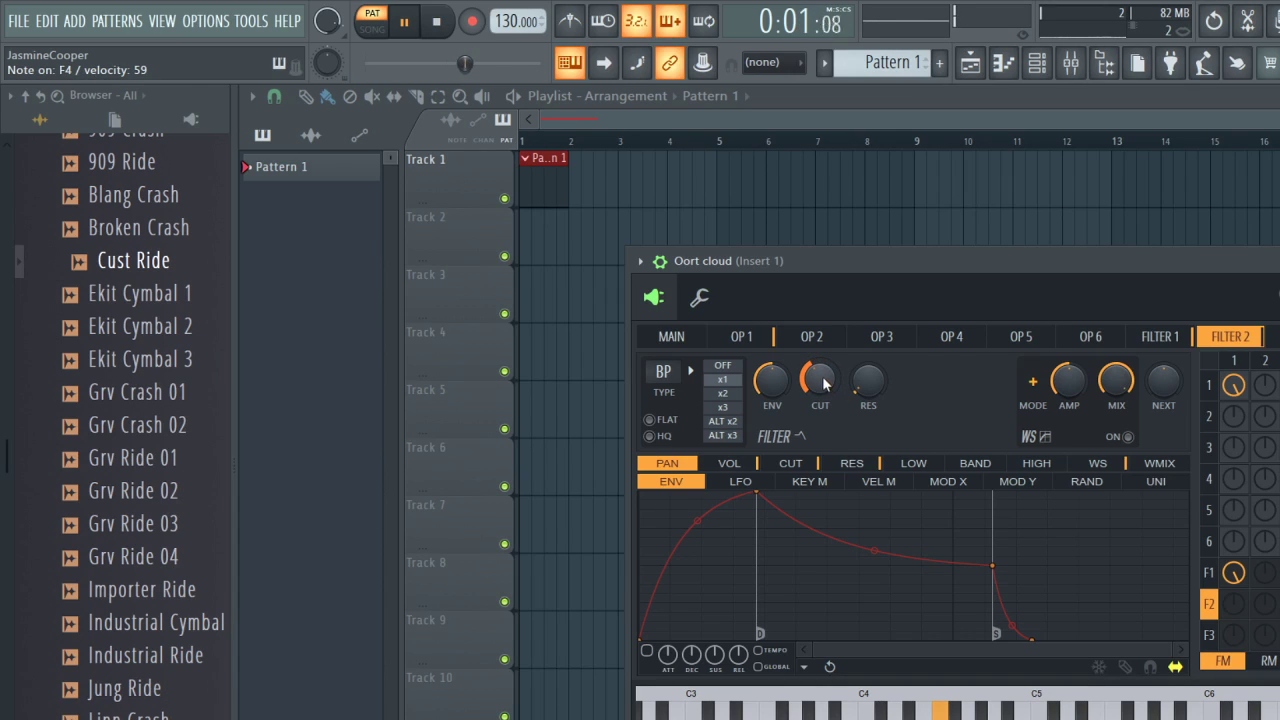
left_click_drag(823, 383, 817, 376)
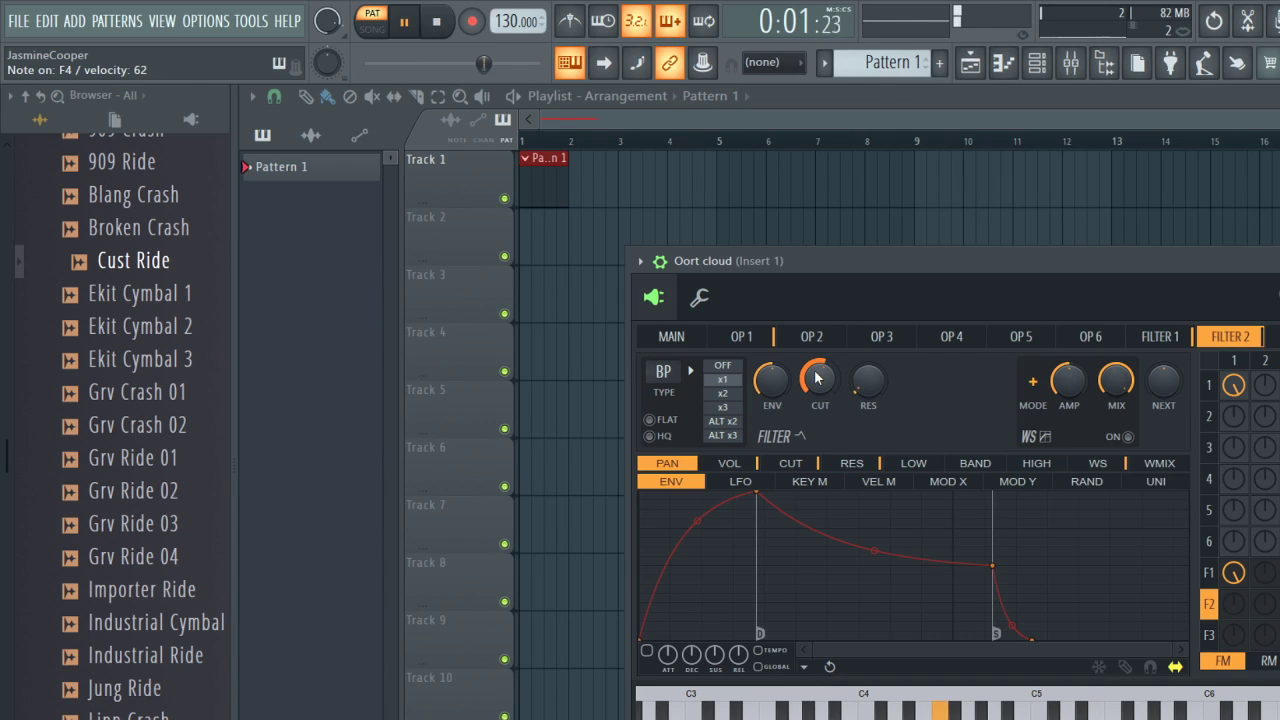
left_click_drag(772, 398, 772, 345)
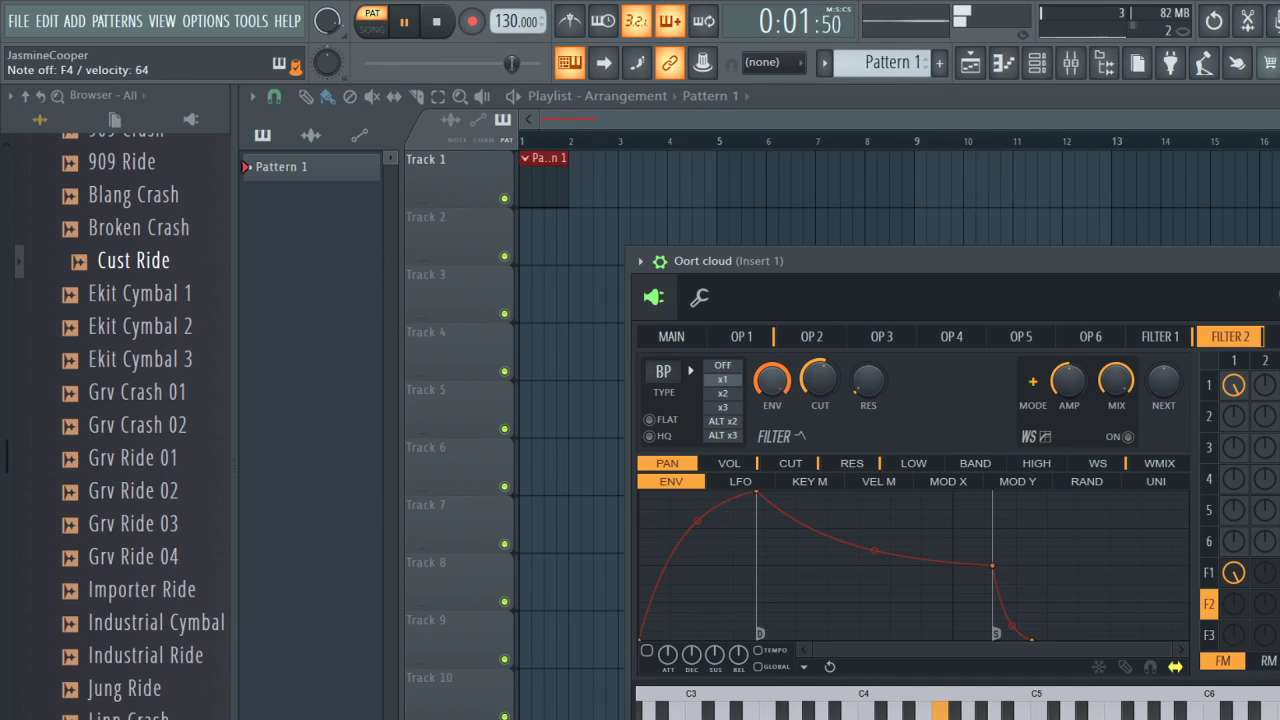
scroll(780, 397, "down", 10)
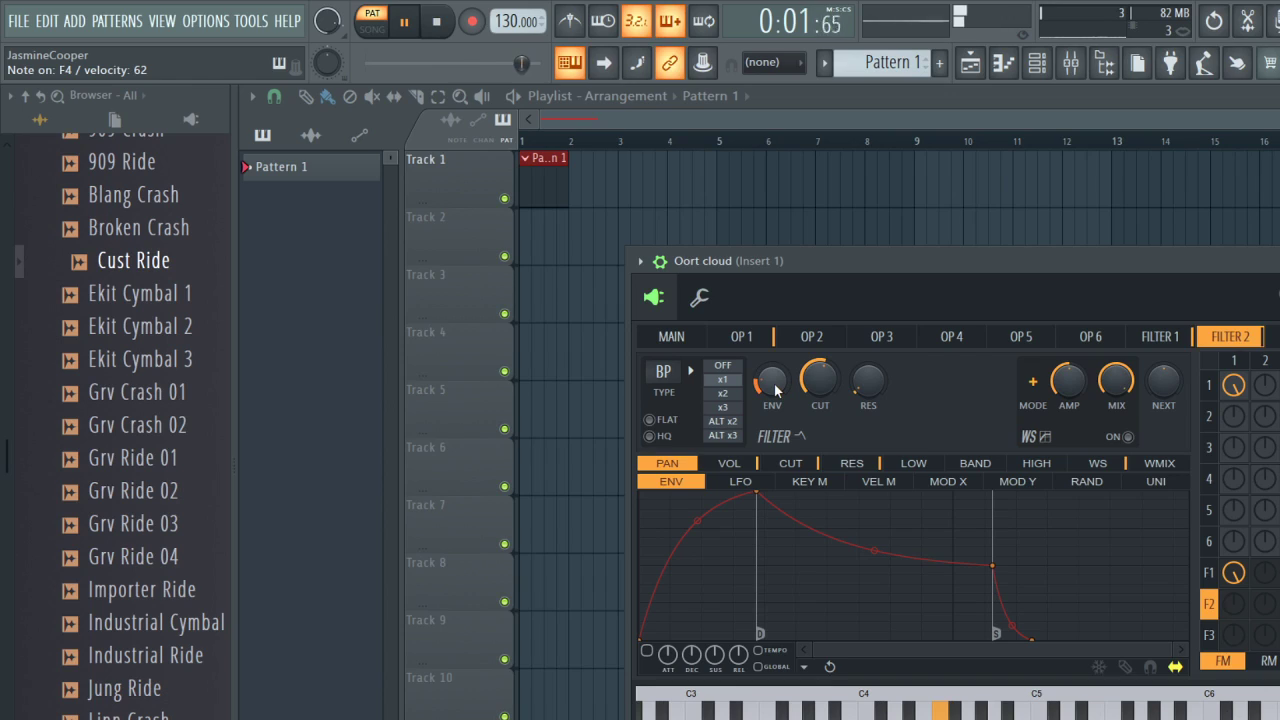
left_click_drag(776, 390, 776, 360)
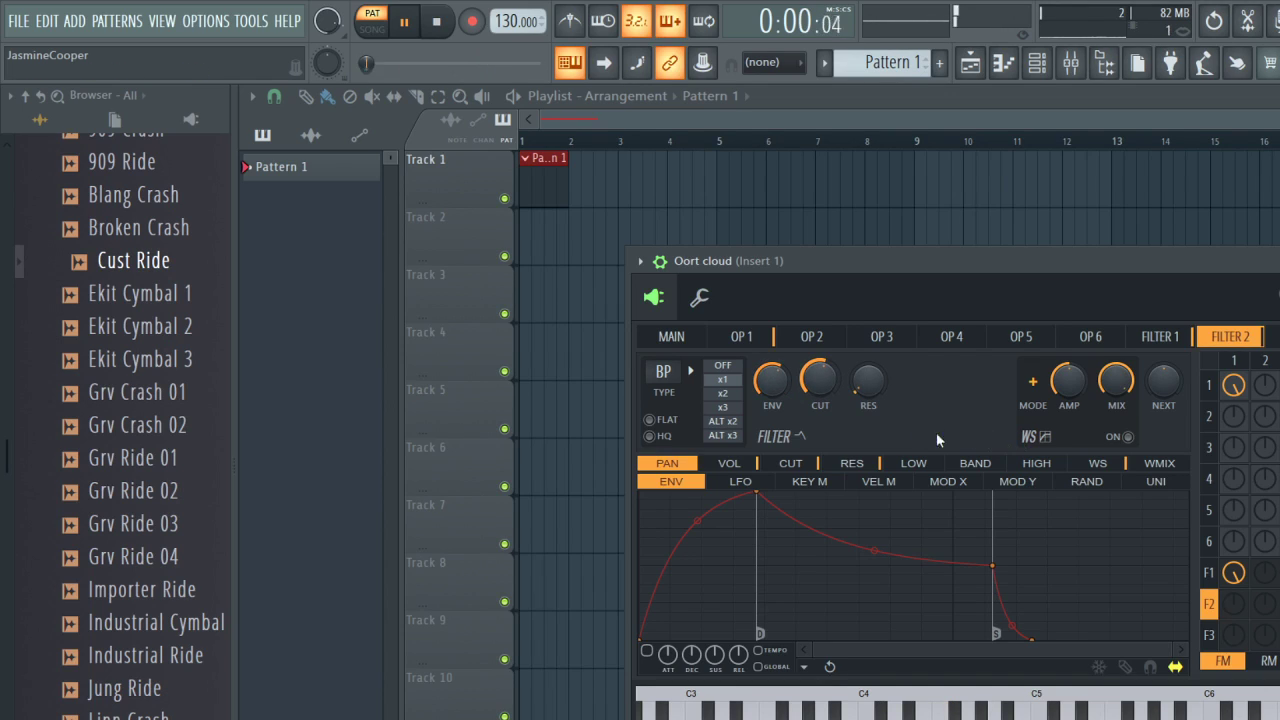
Try Filter 2's waveshaper Amp at its minimum, restore it, and select the x1 filter setting.
left_click_drag(1068, 383, 1068, 378)
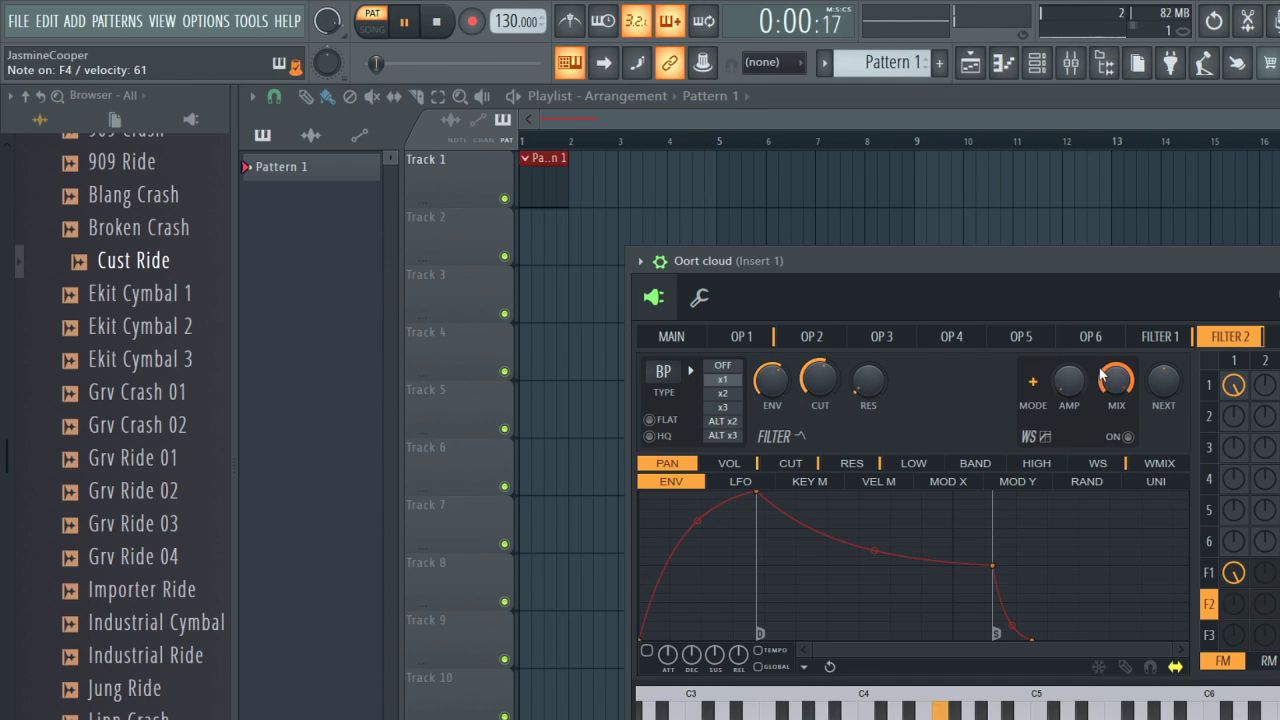
left_click_drag(1061, 386, 1061, 346)
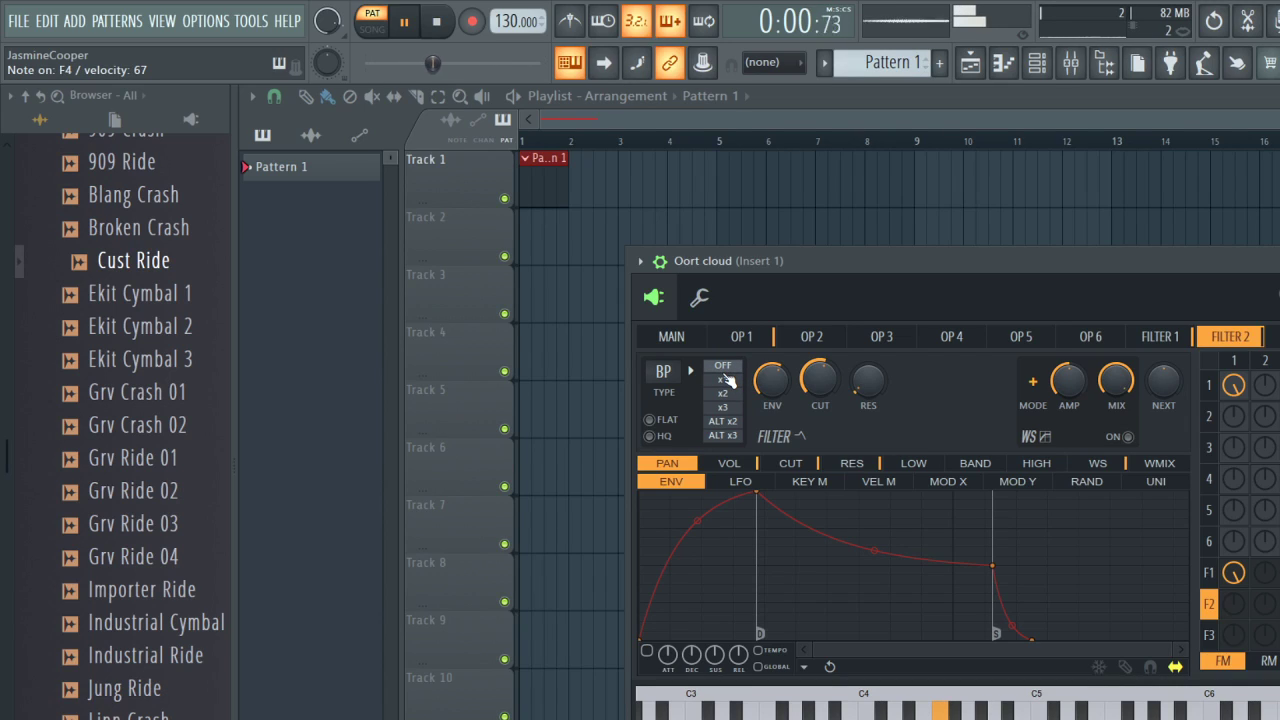
left_click(724, 380)
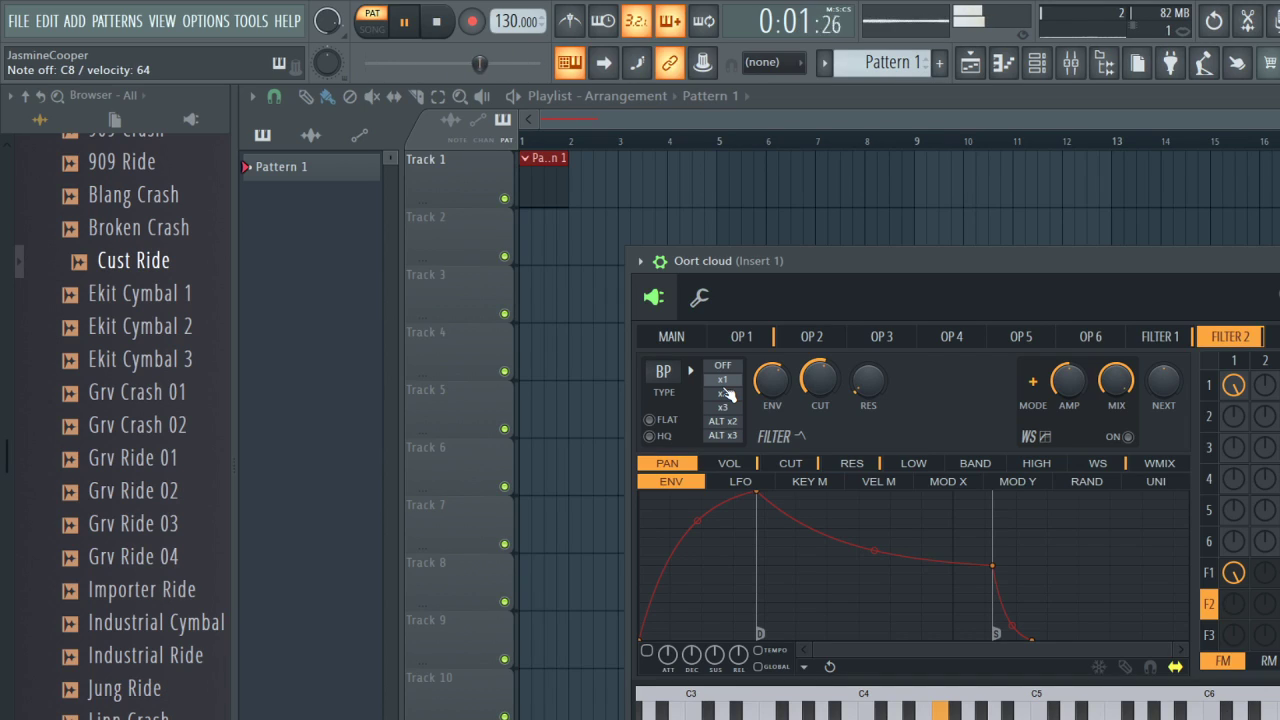
In the main settings, toggle the unison OSC option and raise the unison SB and PH sliders.
left_click(1279, 336)
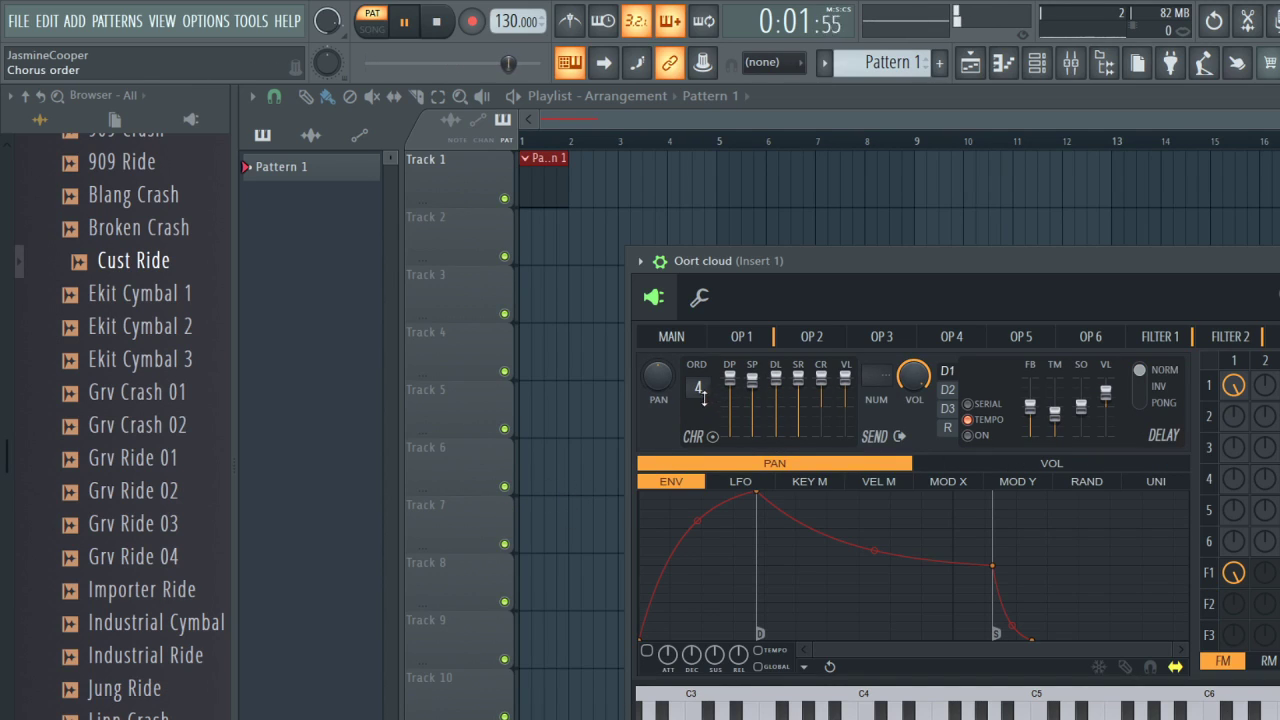
left_click(664, 336)
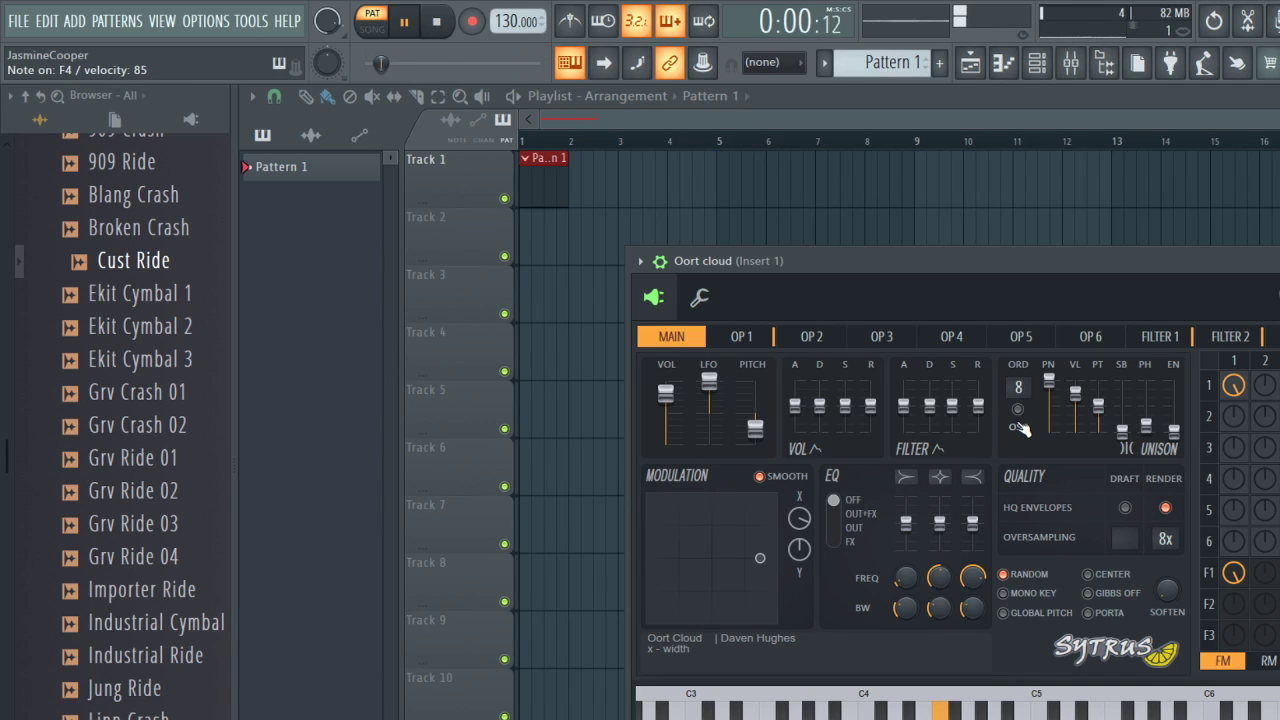
left_click(1018, 410)
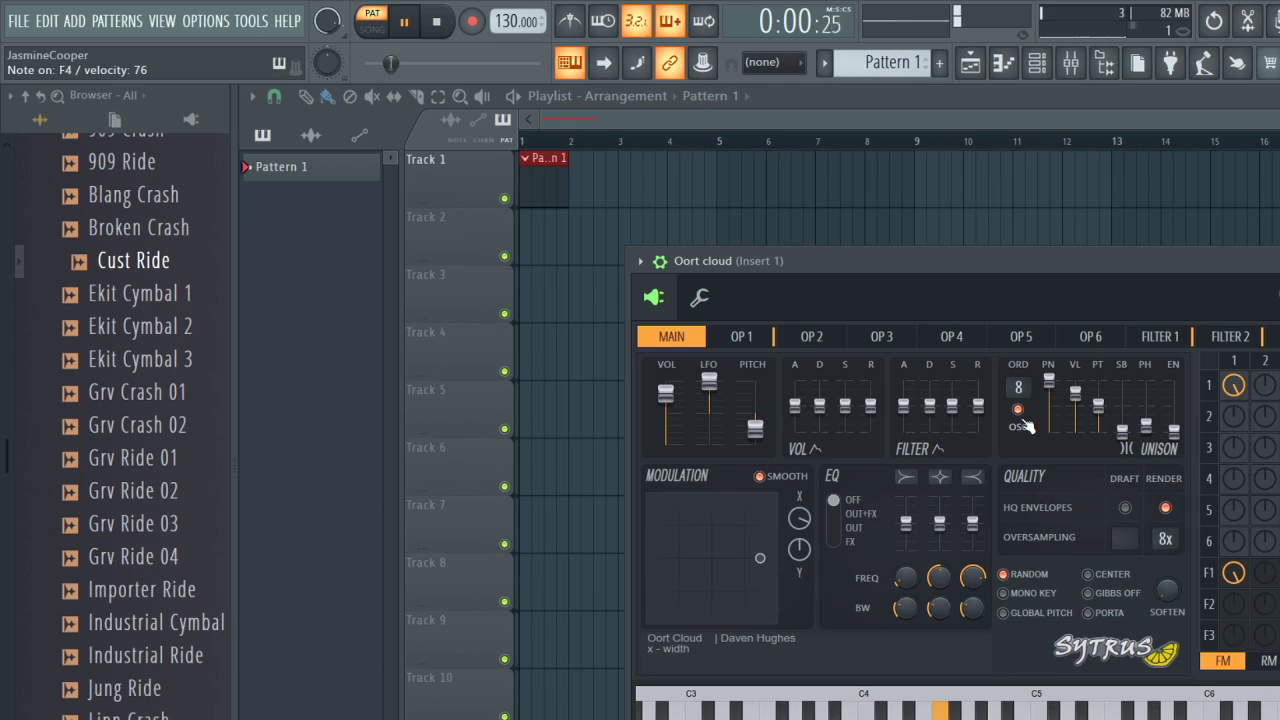
left_click_drag(1146, 425, 1122, 390)
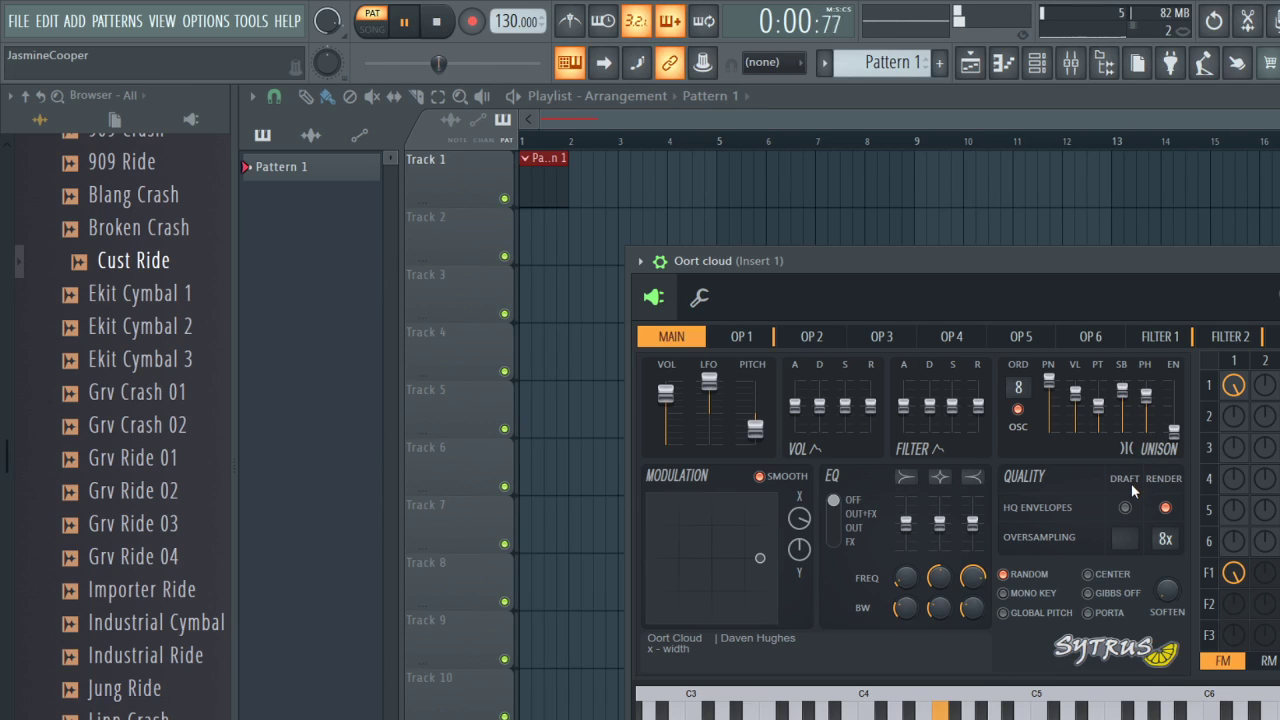
left_click(1019, 412)
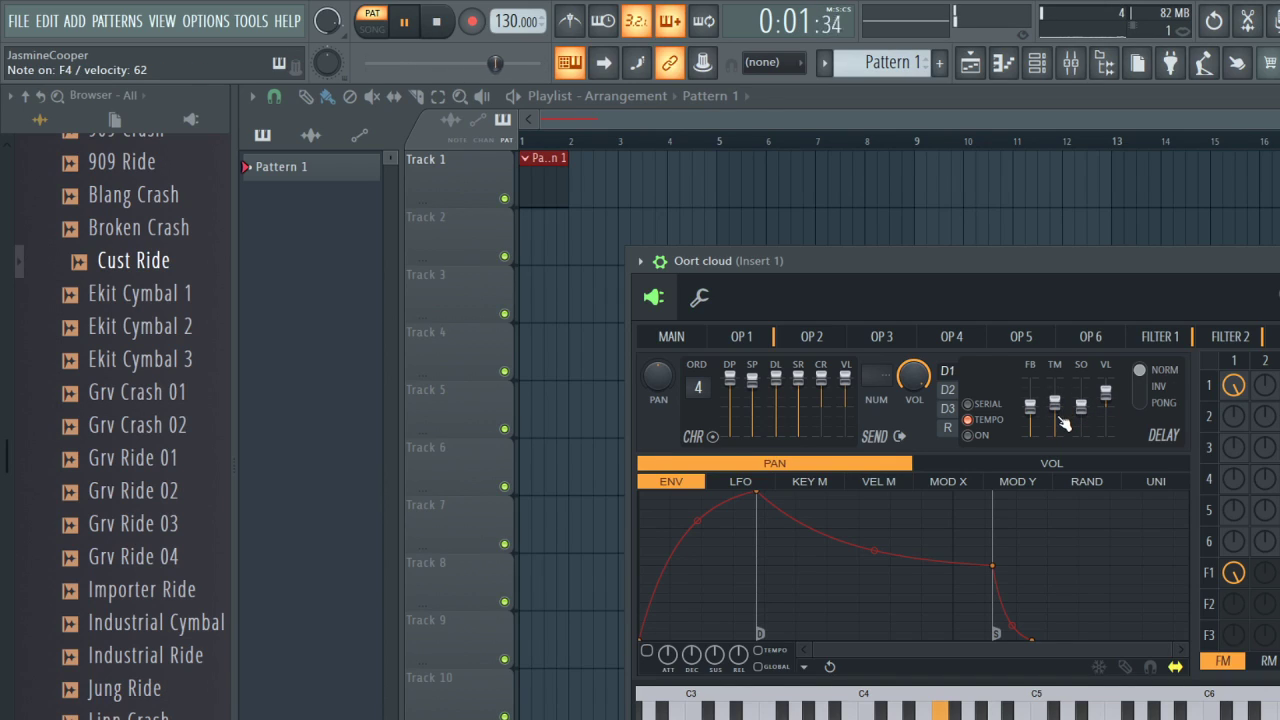
Set the chorus order to 9 in the FX settings.
left_click_drag(698, 388, 698, 366)
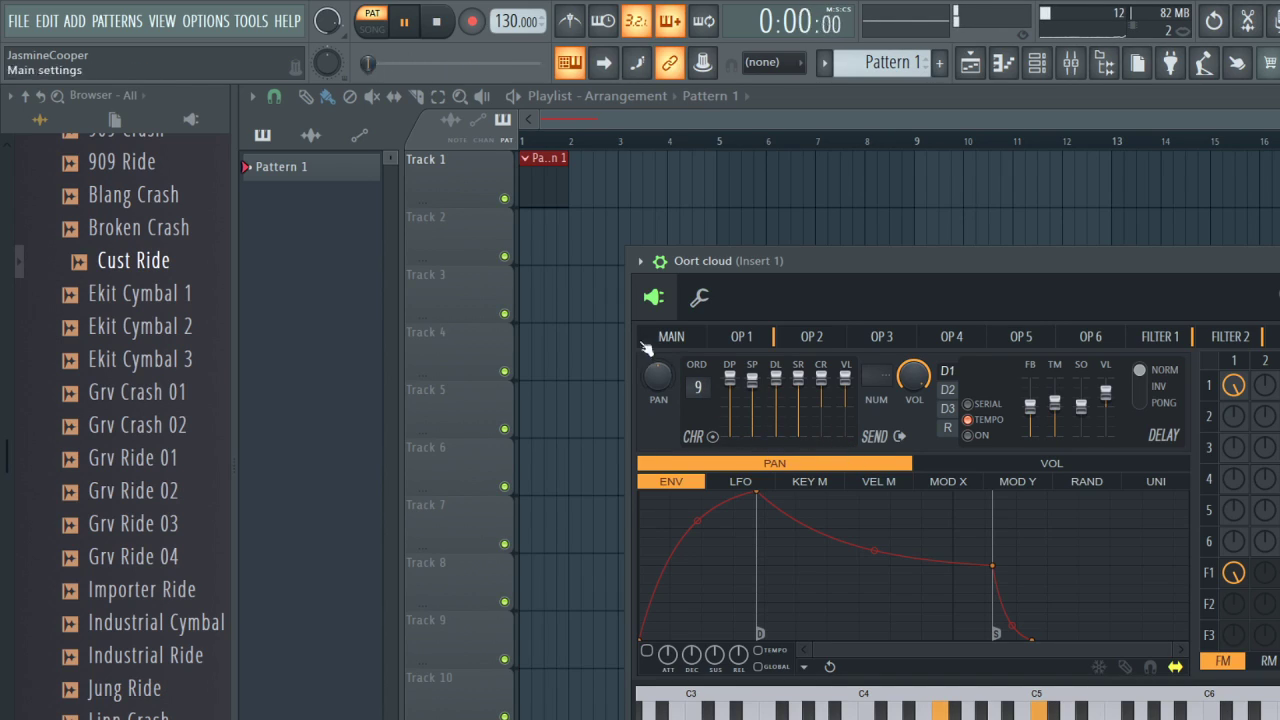
Stop playback and load Effector into the first effect slot of mixer Insert 1.
key("space")
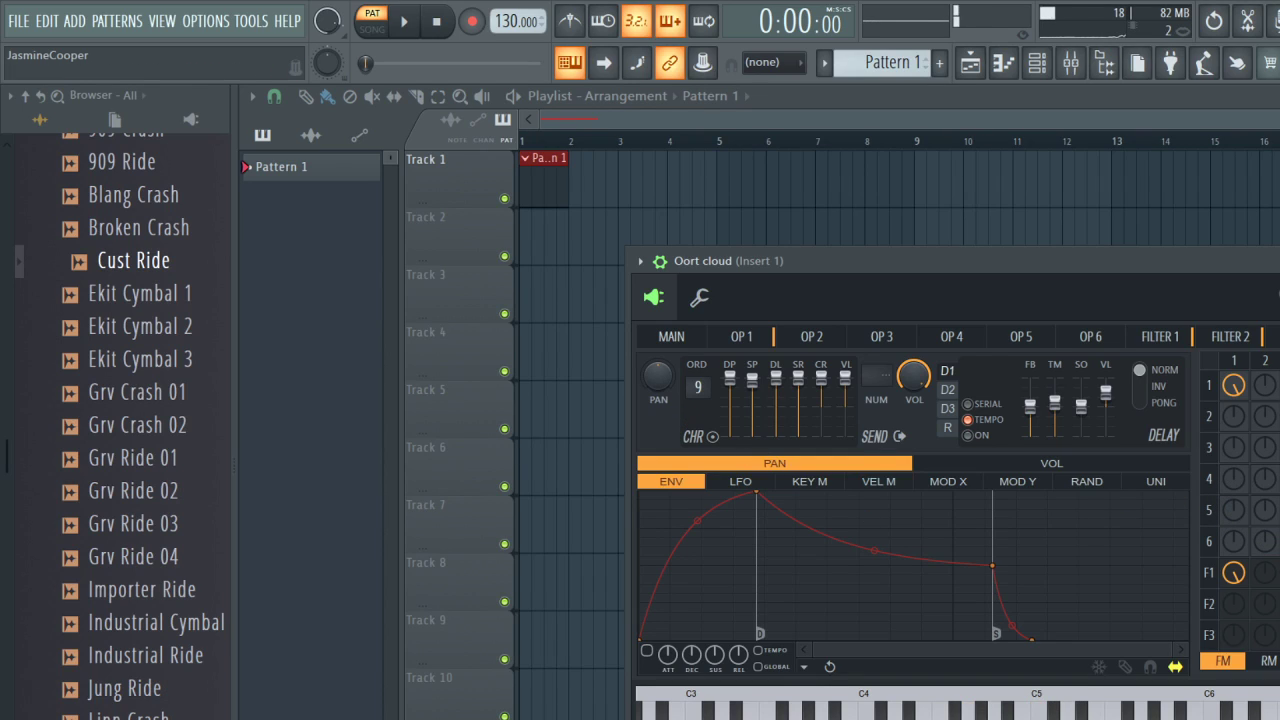
key("F6")
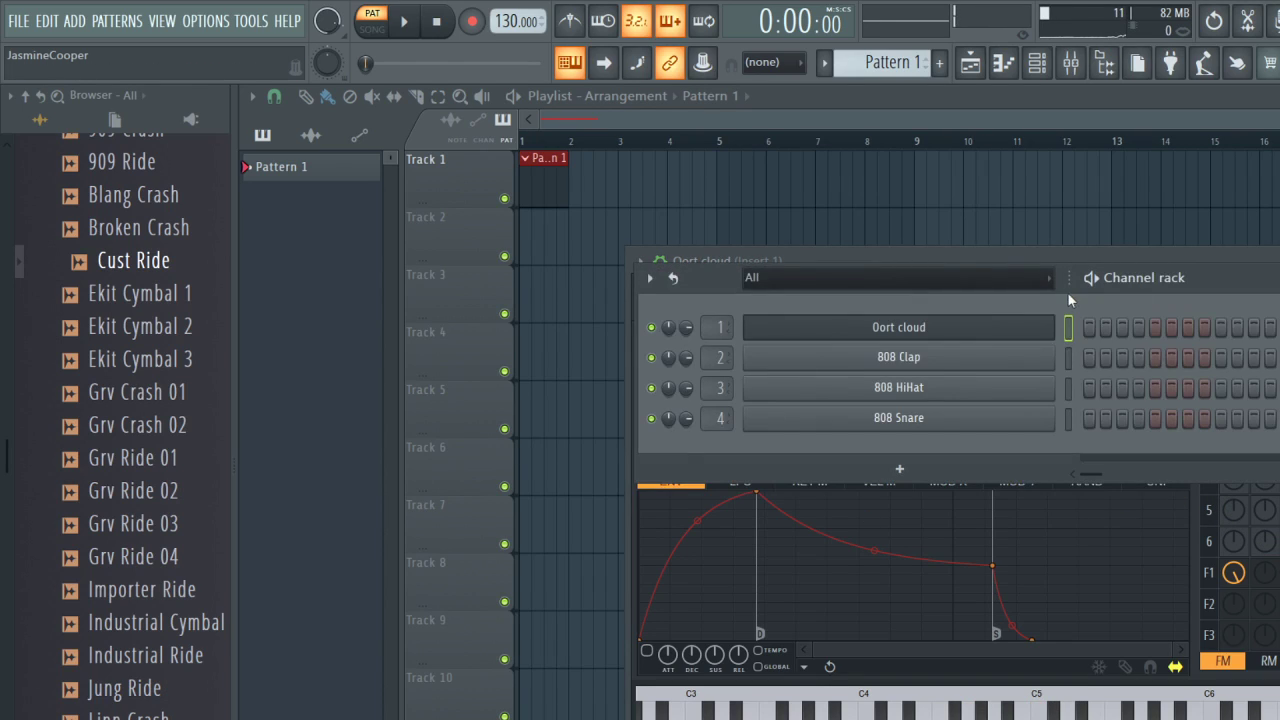
left_click(966, 330)
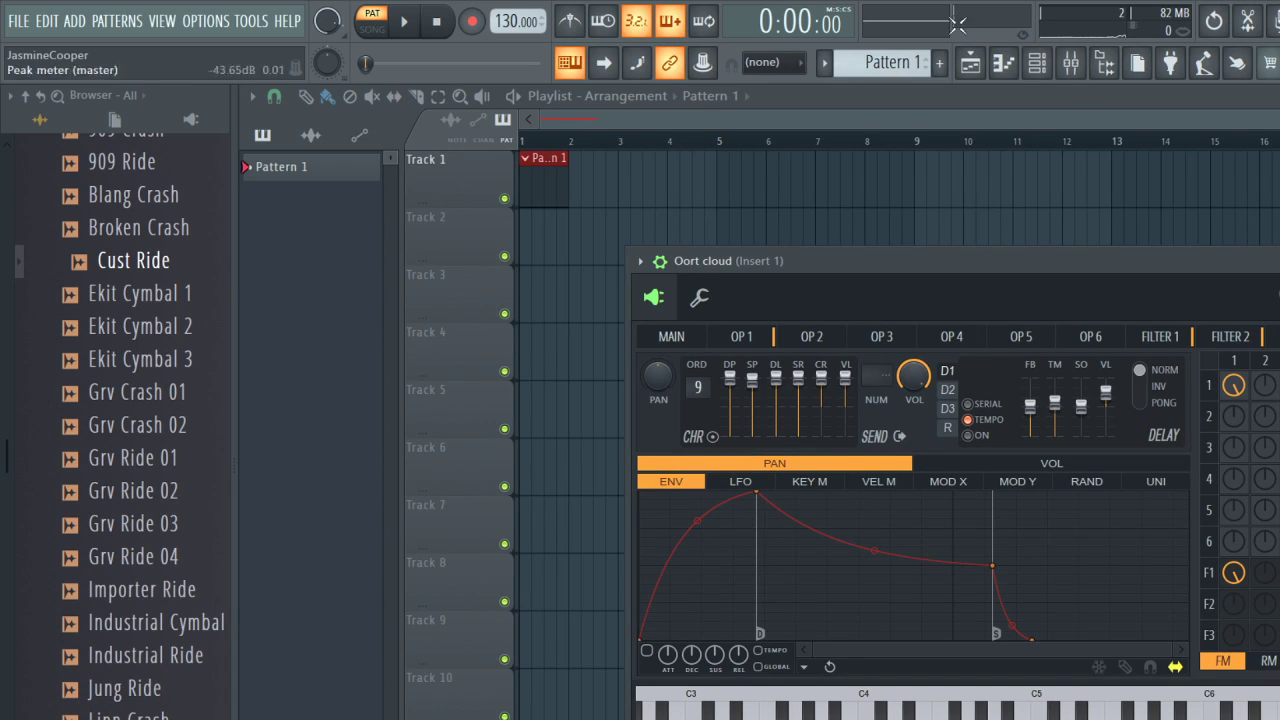
left_click(1003, 62)
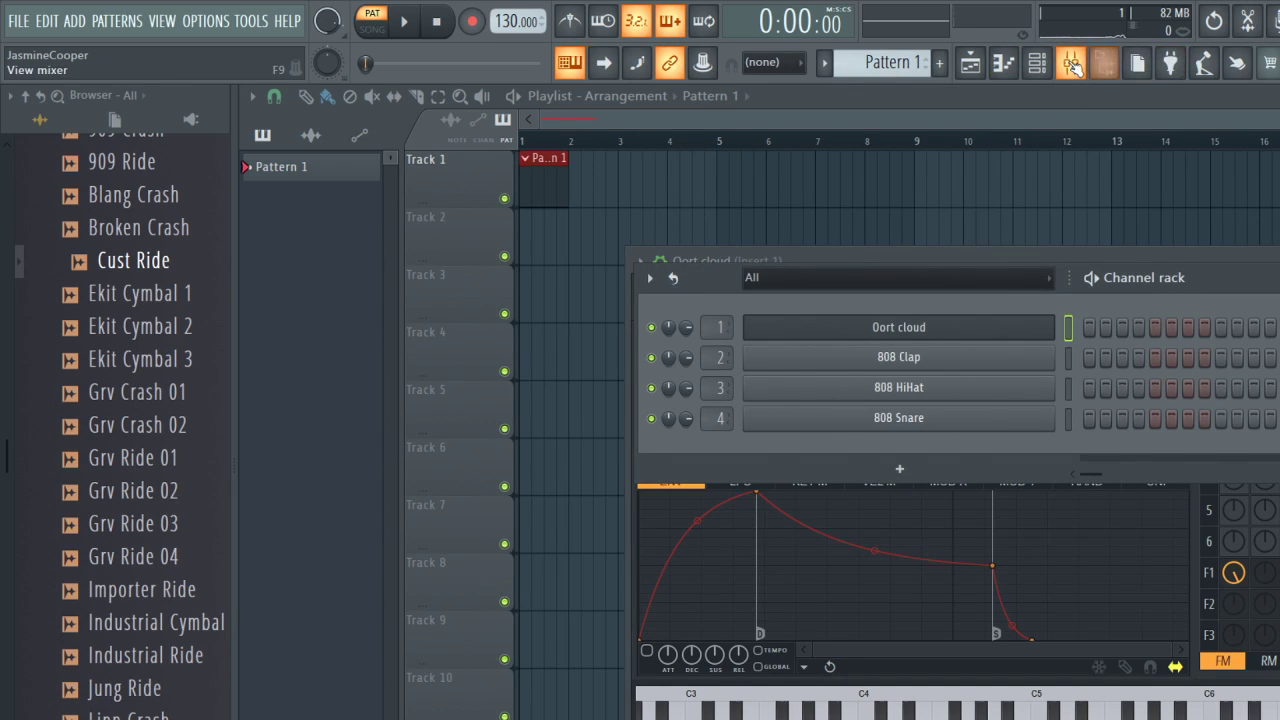
left_click(1071, 62)
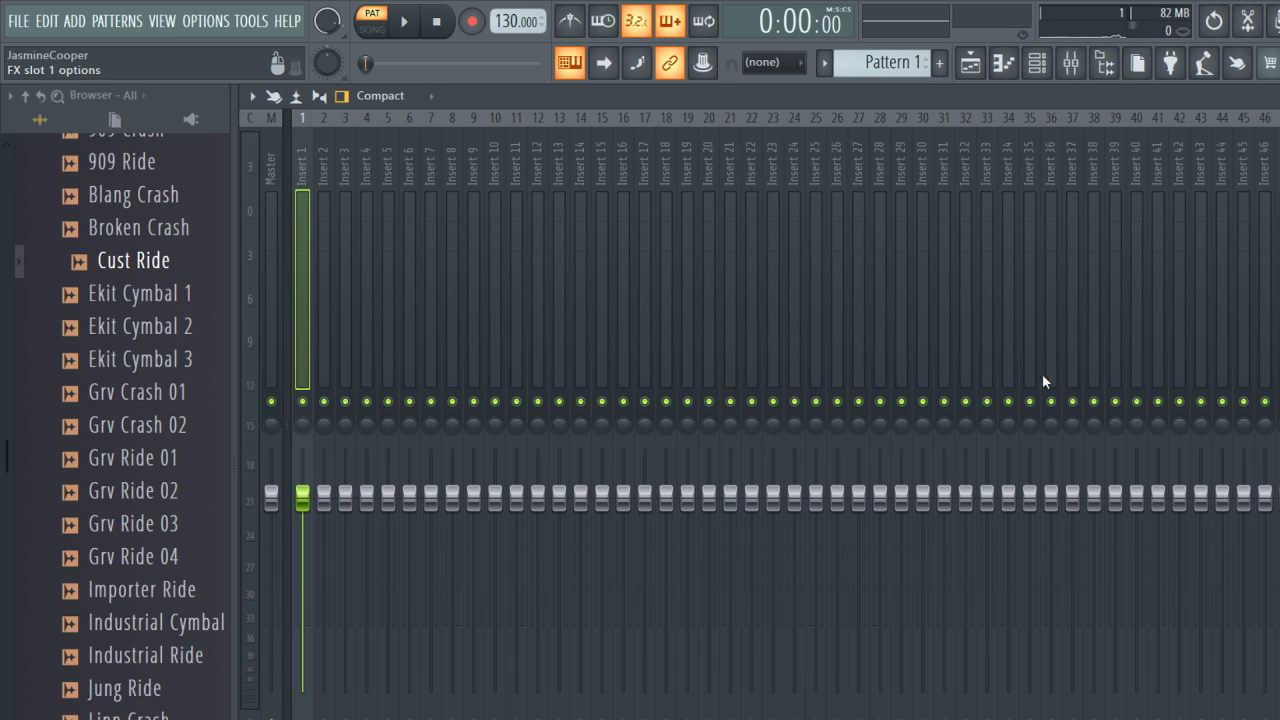
left_click(1268, 154)
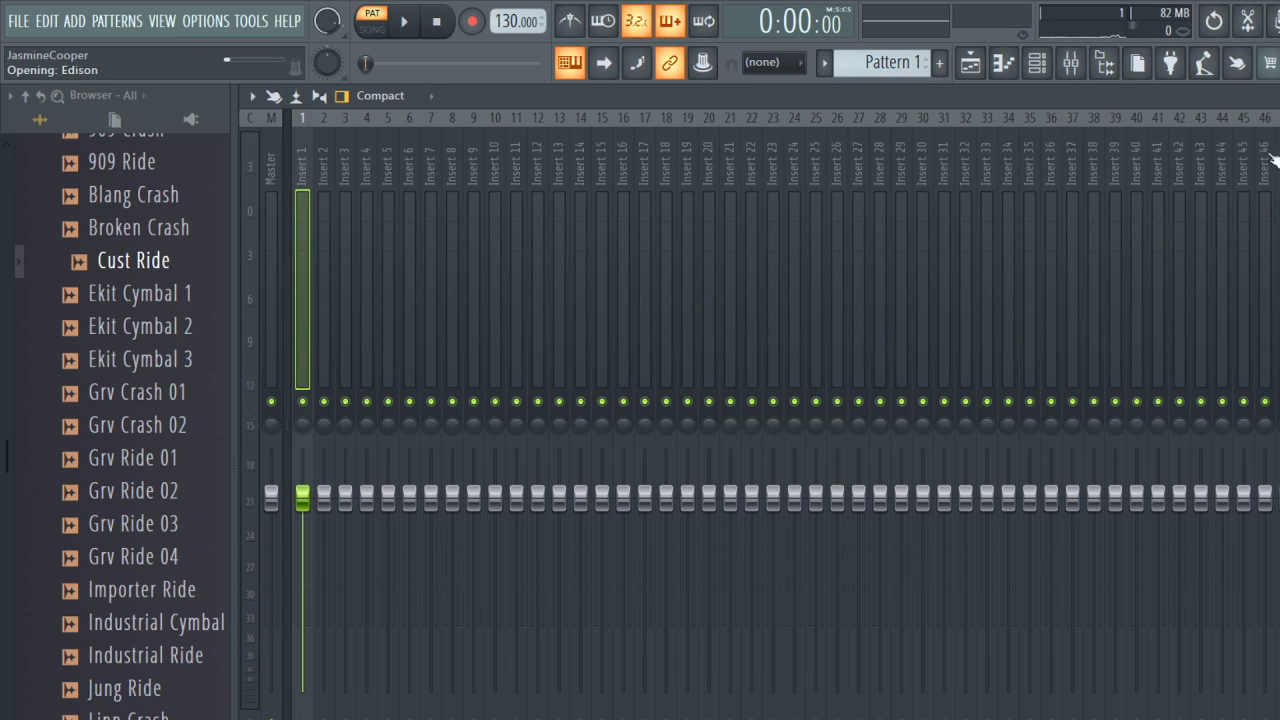
key("Escape")
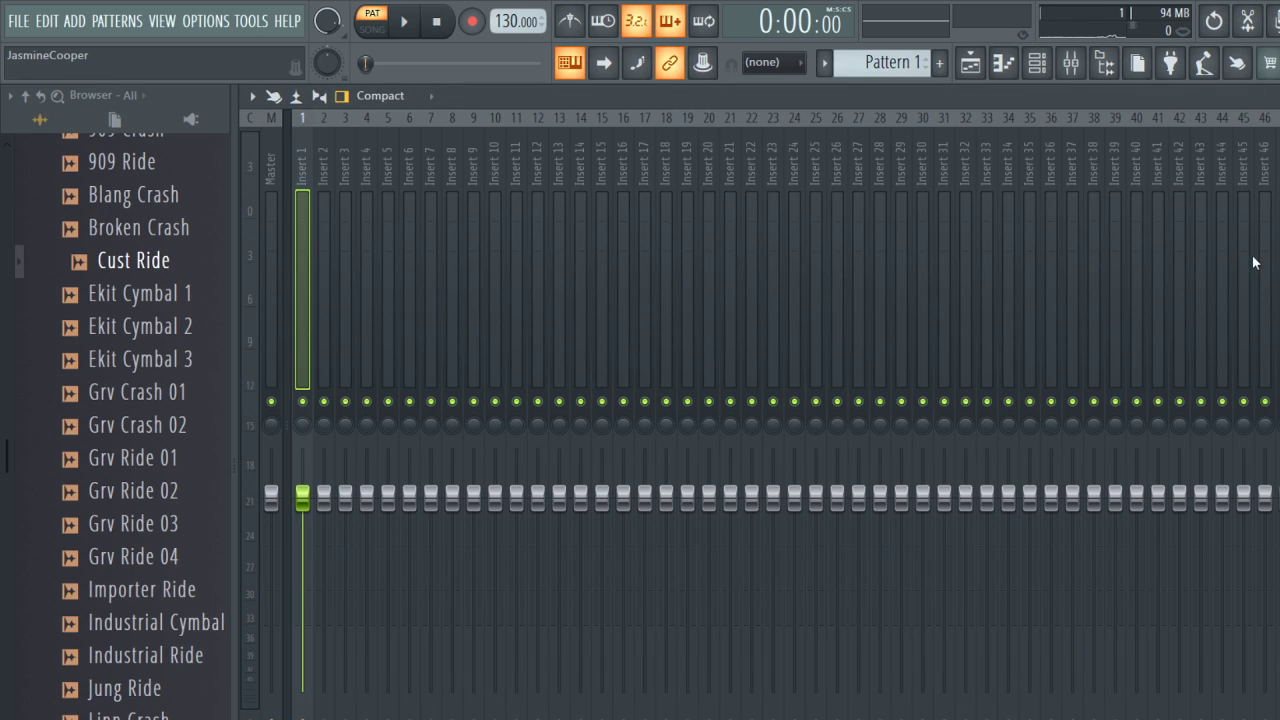
left_click(1266, 166)
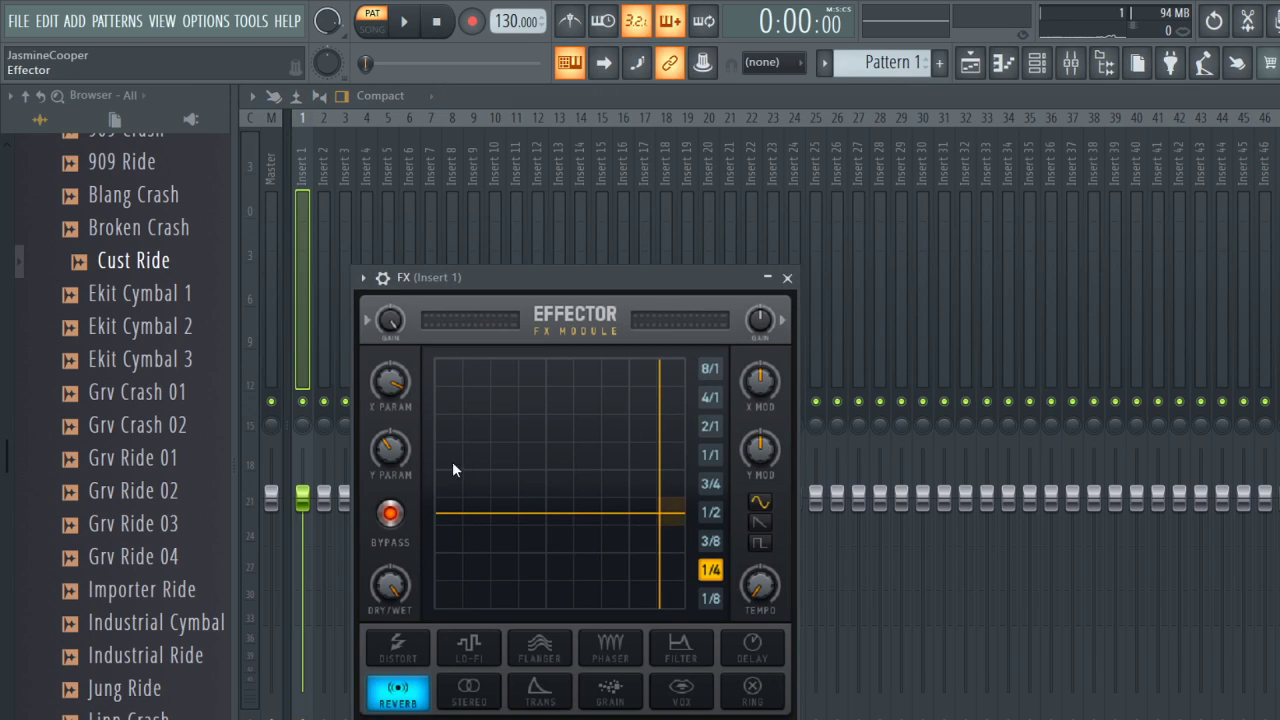
Select Effector's VOX effect and sweep its XY pad while playing notes, ending with X low and Y slightly above the middle.
left_click(682, 692)
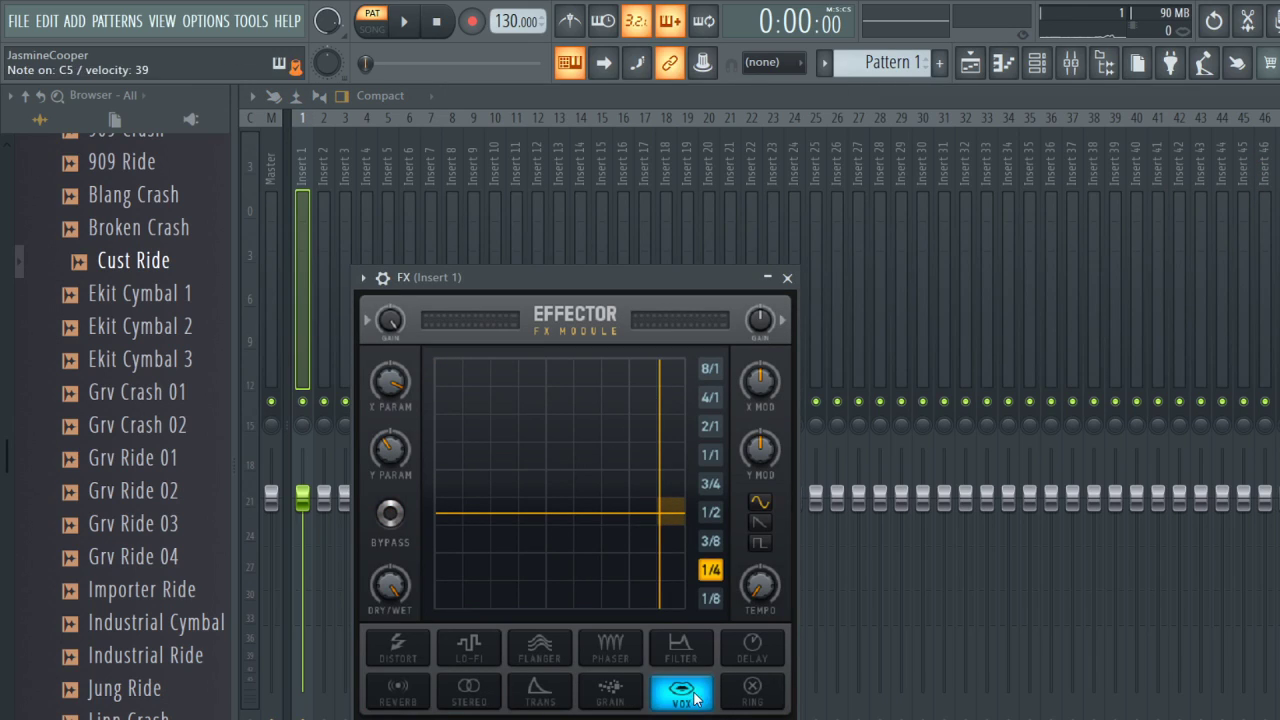
left_click_drag(585, 484, 508, 466)
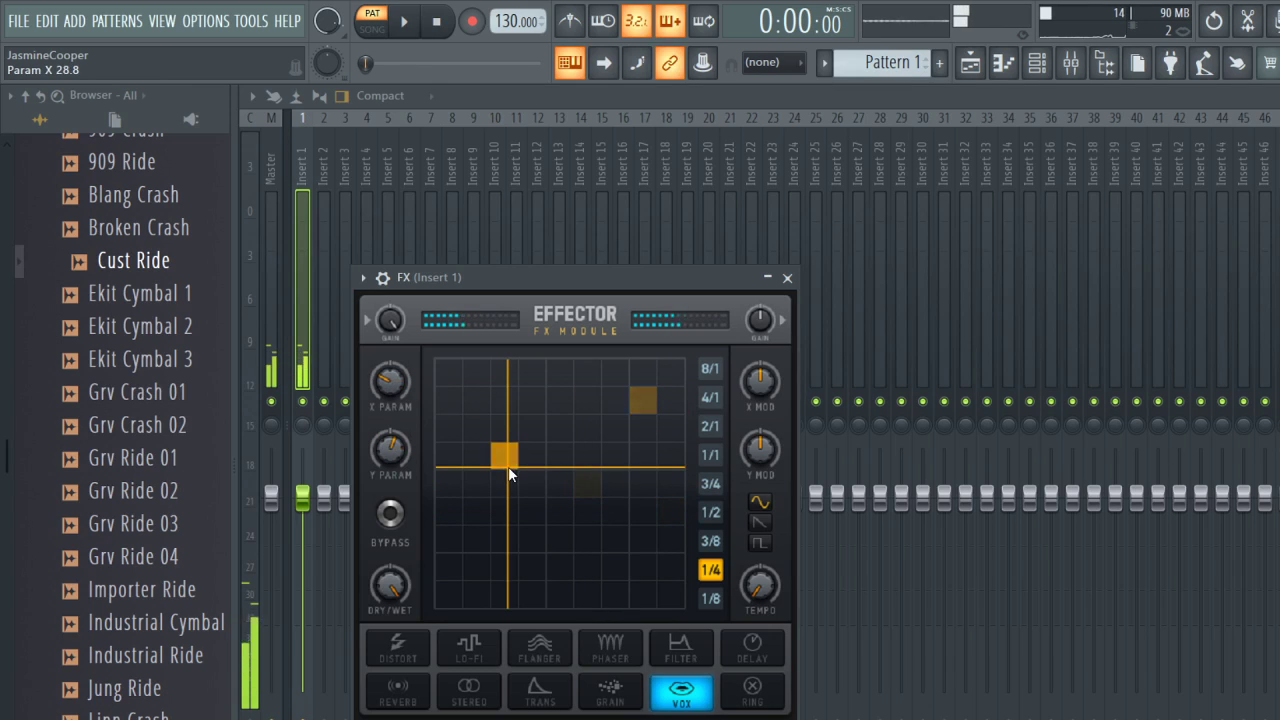
left_click(550, 418)
left_click_drag(550, 420, 489, 463)
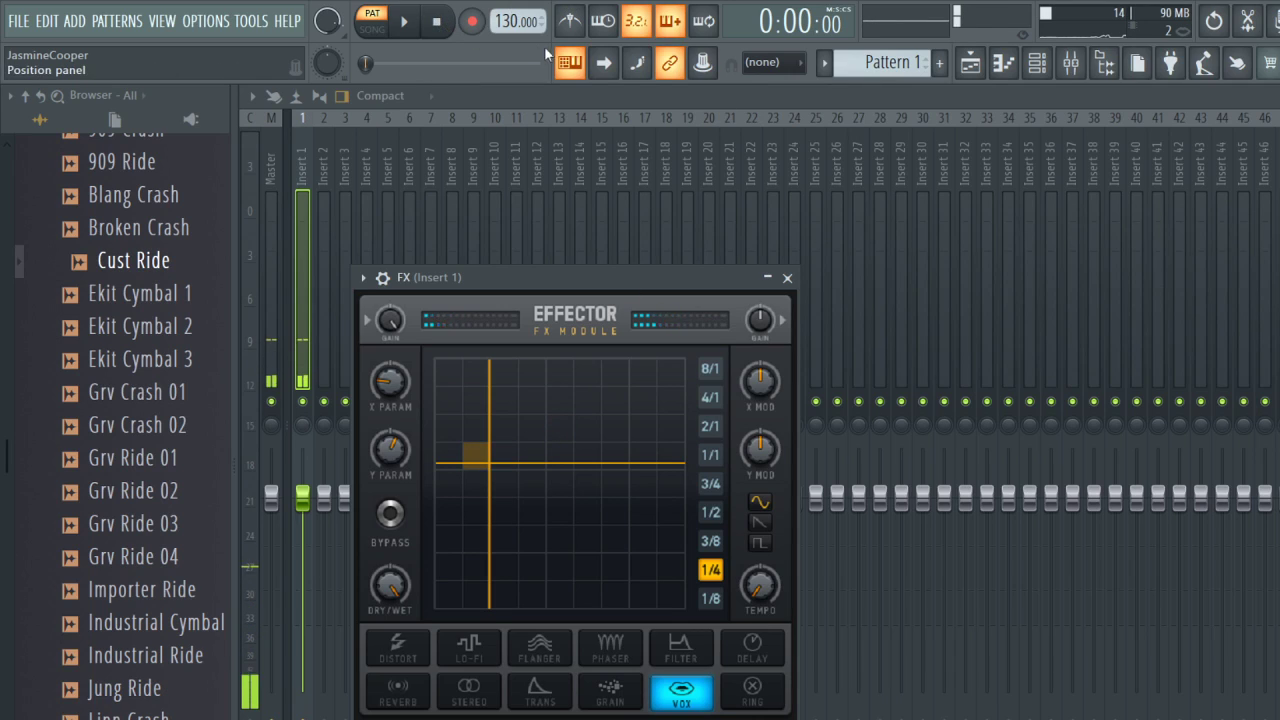
Turn off typing keyboard to piano input and tap in a project tempo of 92 BPM from the playlist view.
left_click(590, 72)
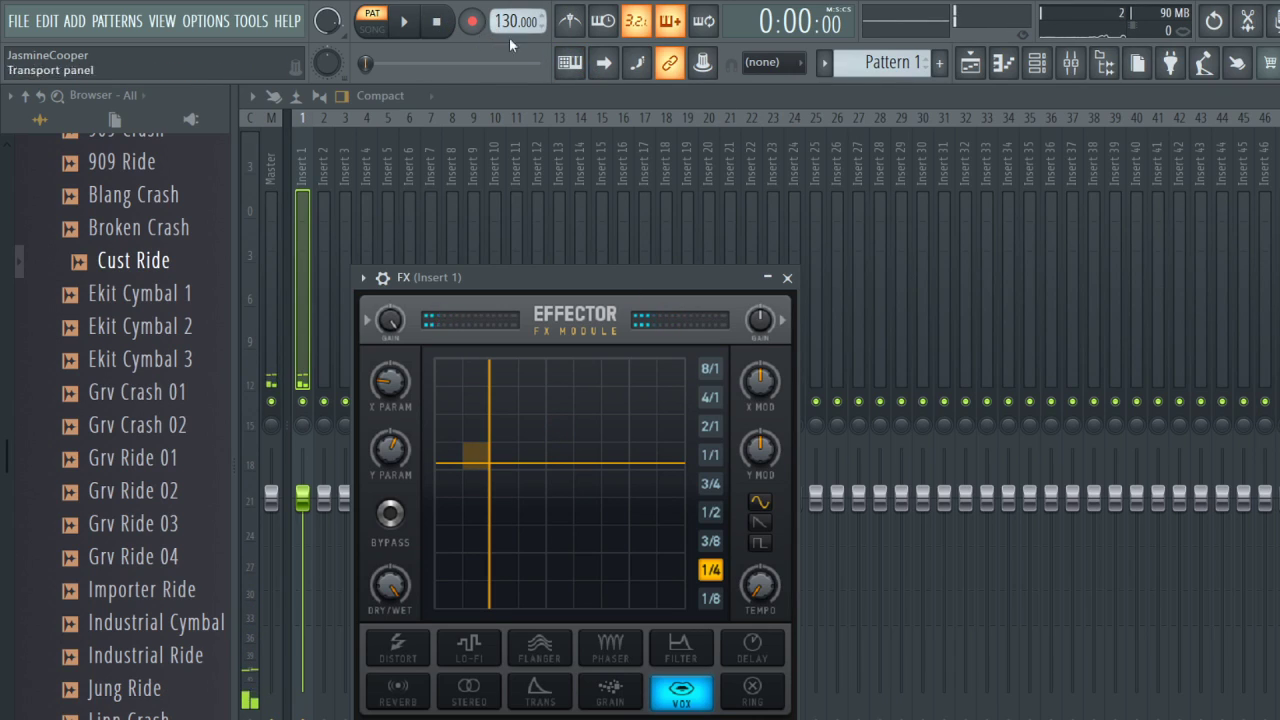
left_click(970, 62)
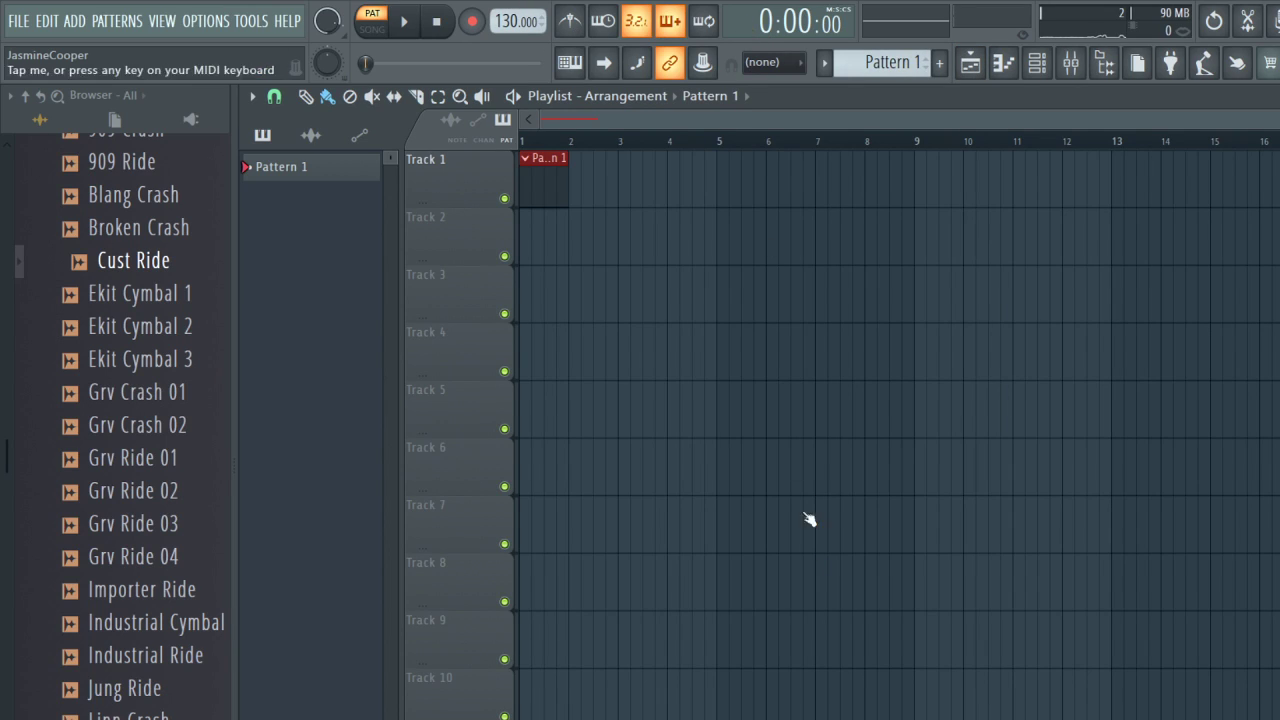
left_click(917, 534)
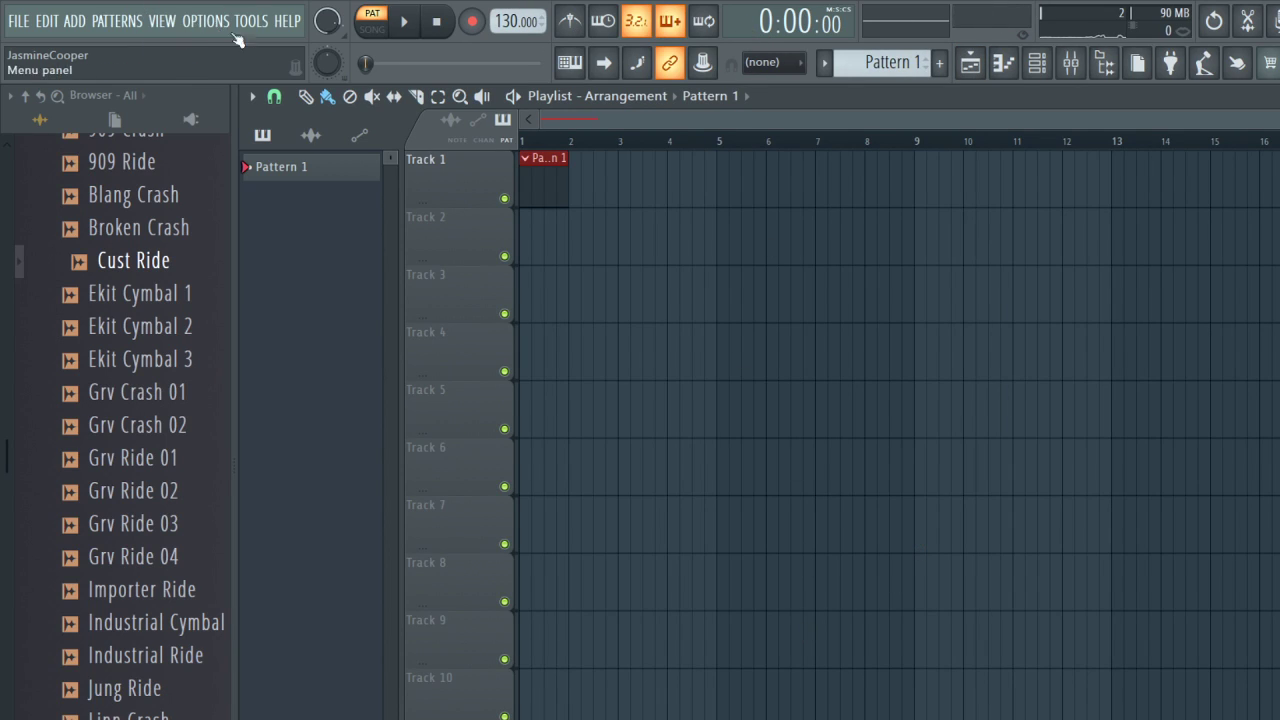
left_click(909, 523)
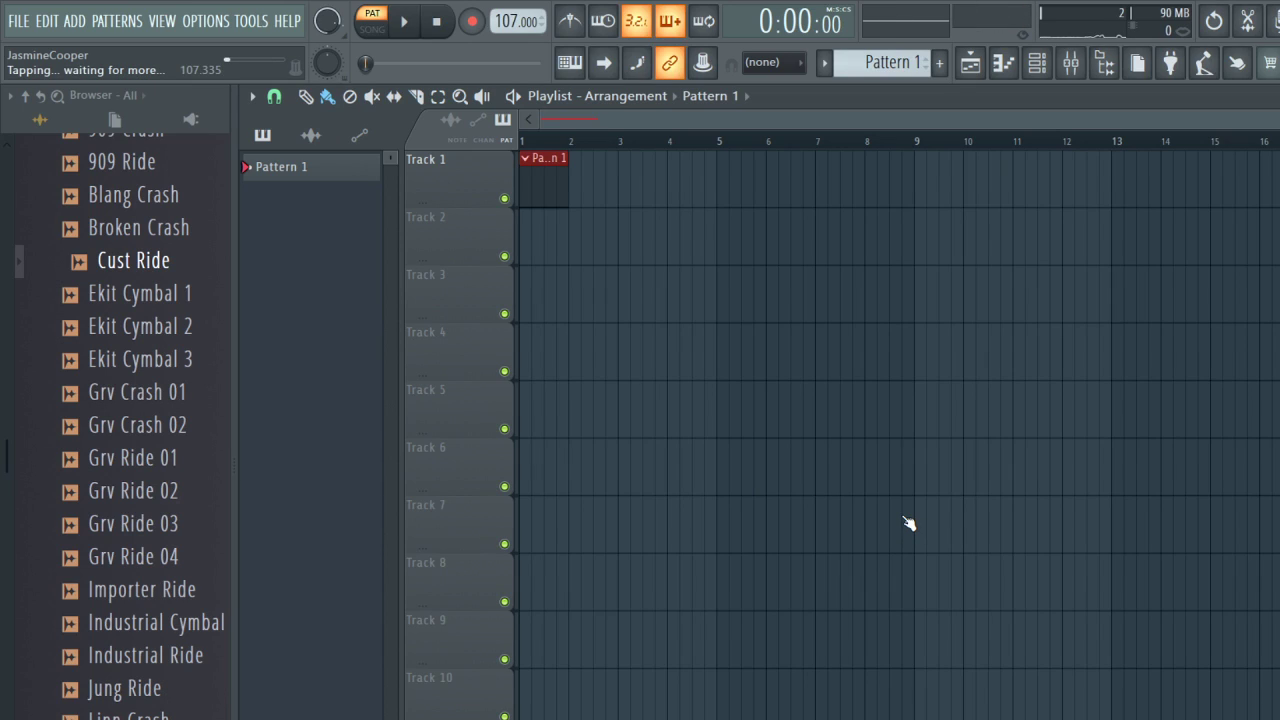
key("t")
key("t")
key("t")
key("t")
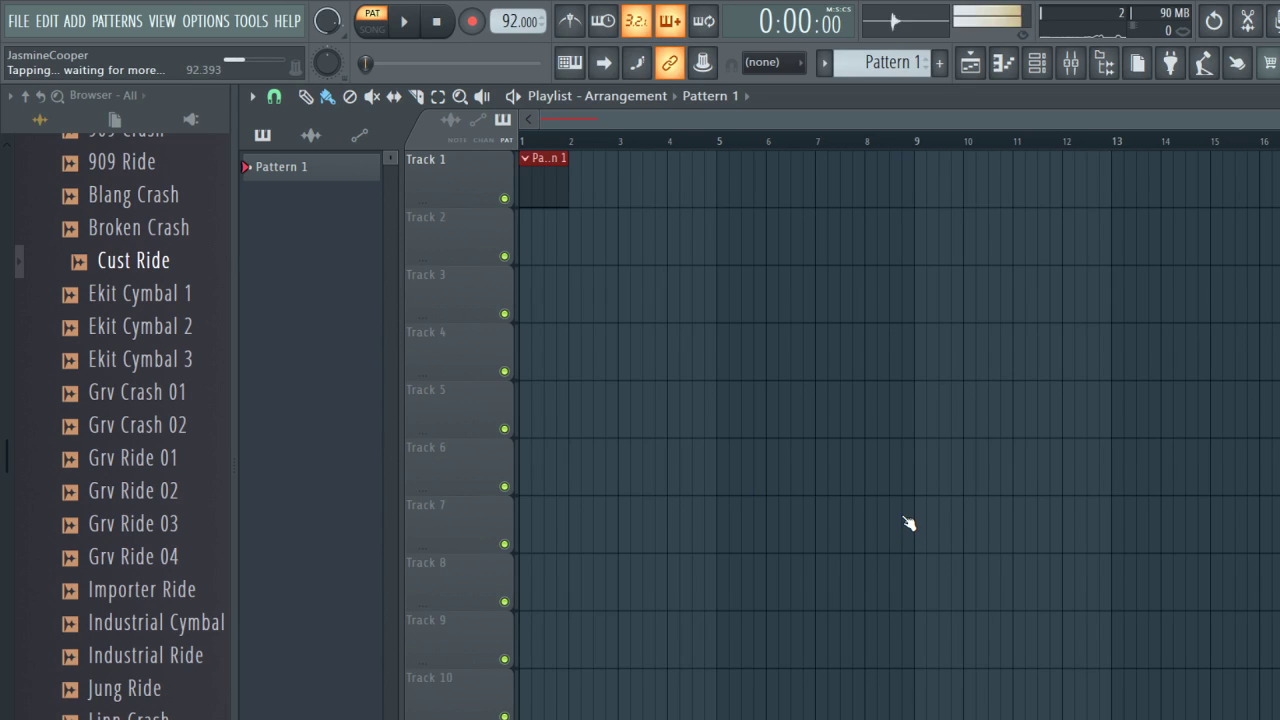
Enable the metronome and briefly play the pattern to hear the click.
left_click(567, 22)
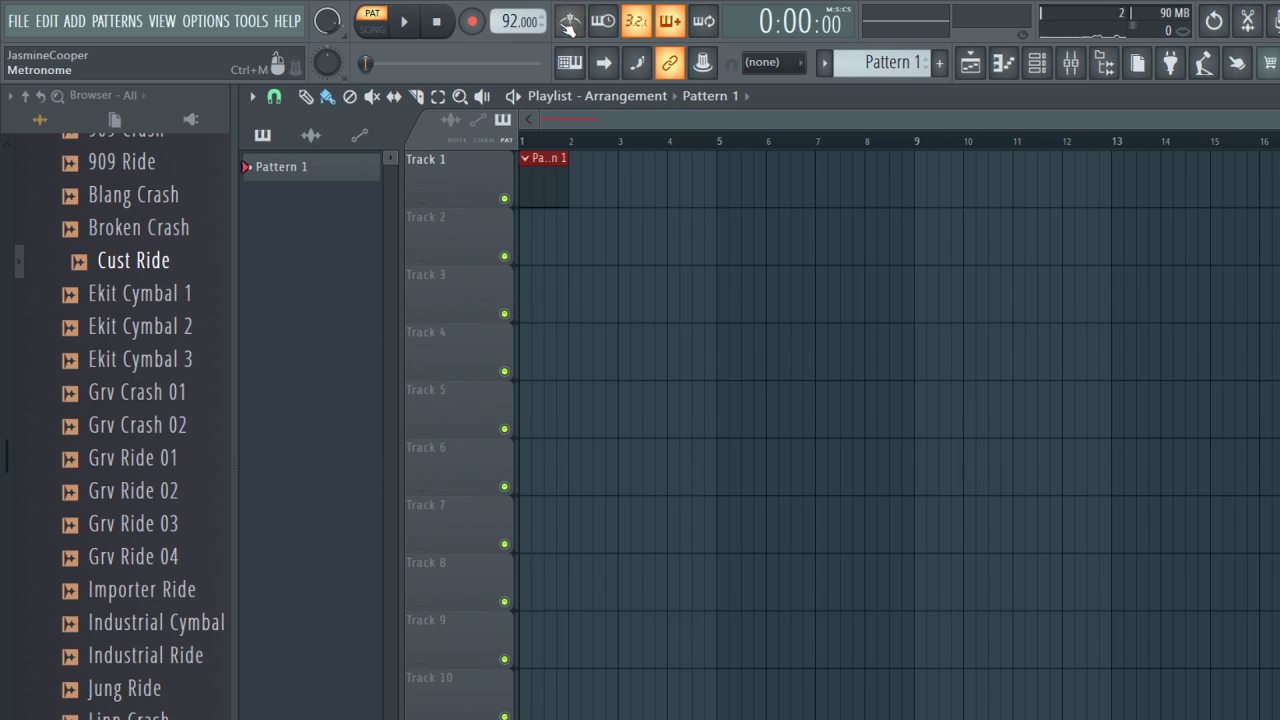
key("space")
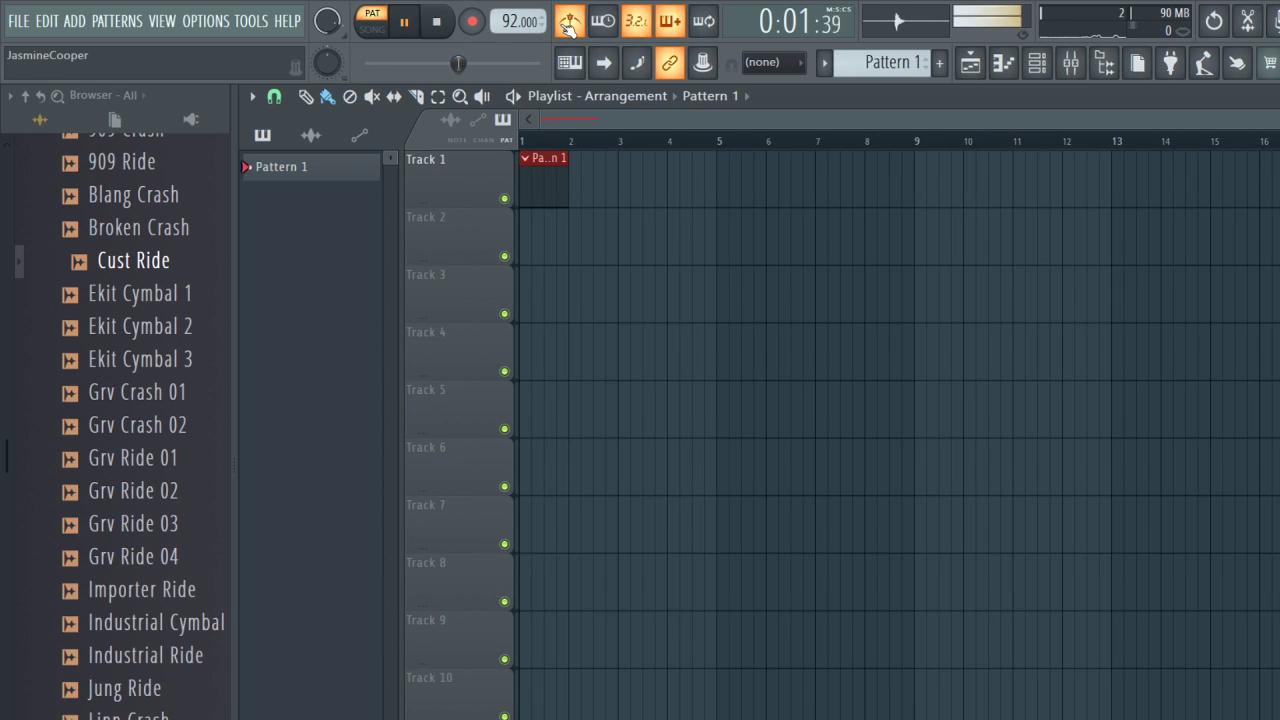
key("space")
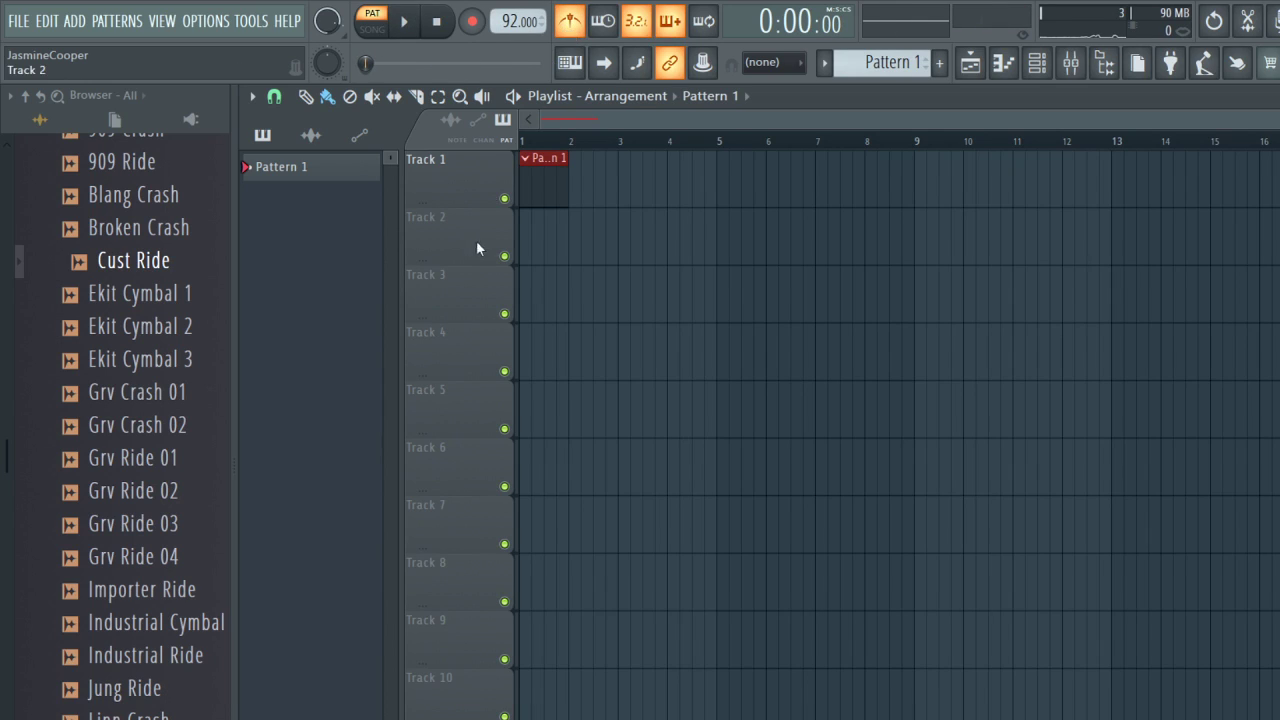
Arm recording, switch playback to song mode and run a short test pass.
left_click(472, 22)
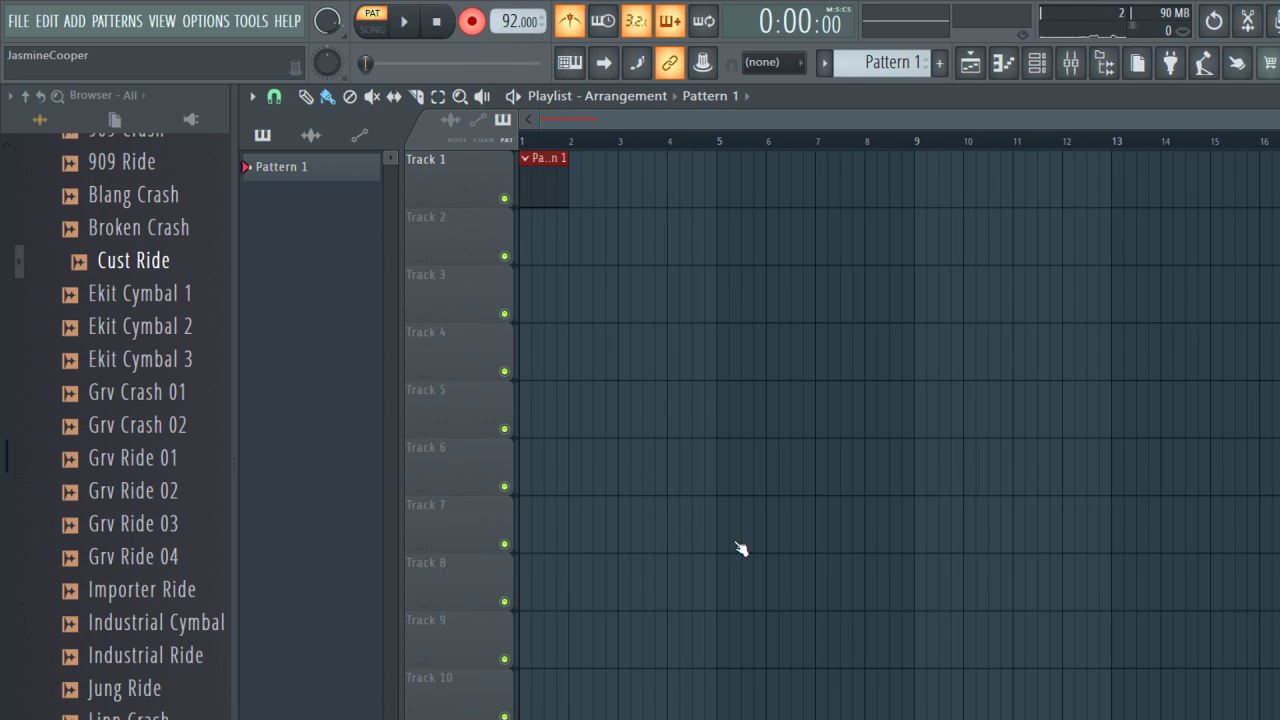
key("l")
key("space")
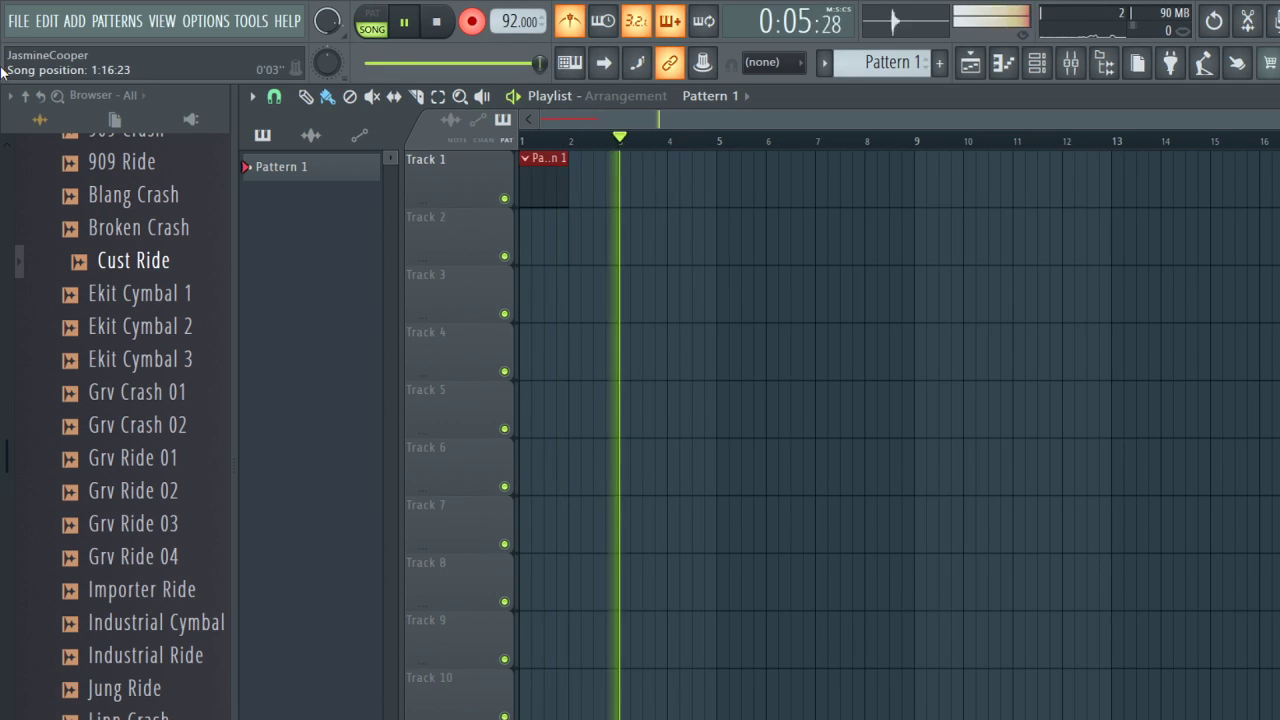
key("space")
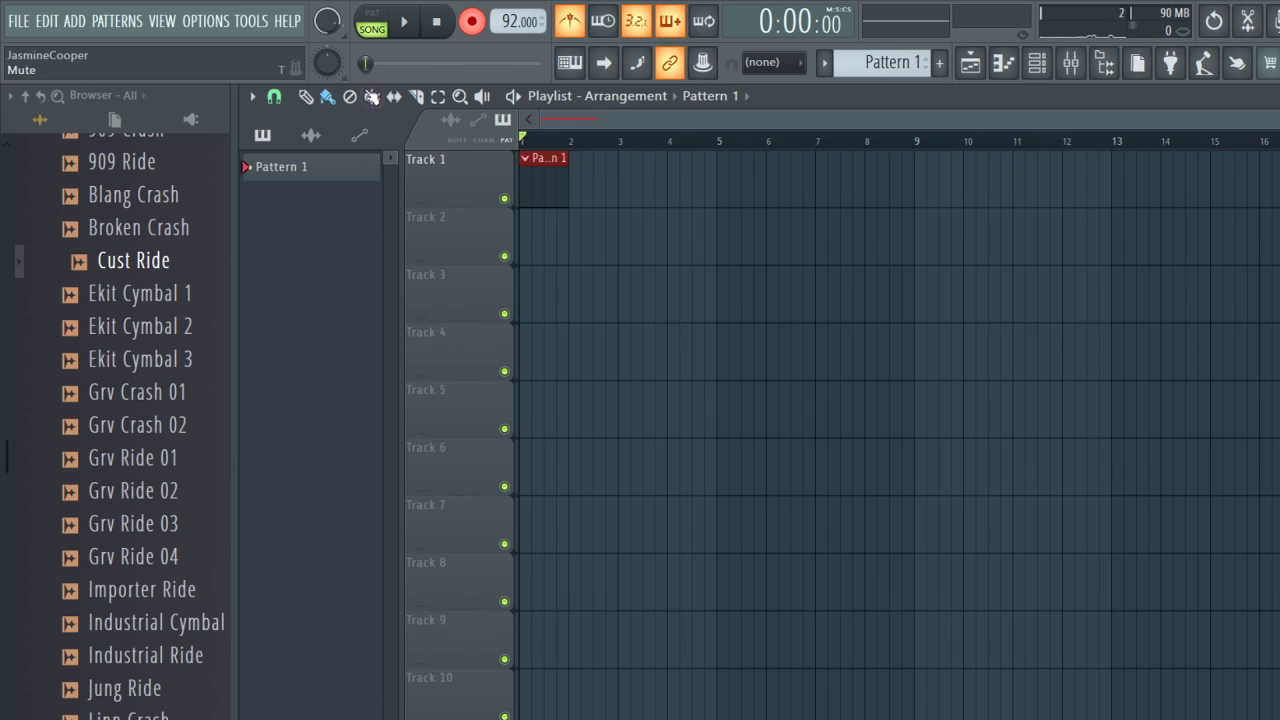
Start and stop song playback several times to check the metronome and recording countdown.
key("space")
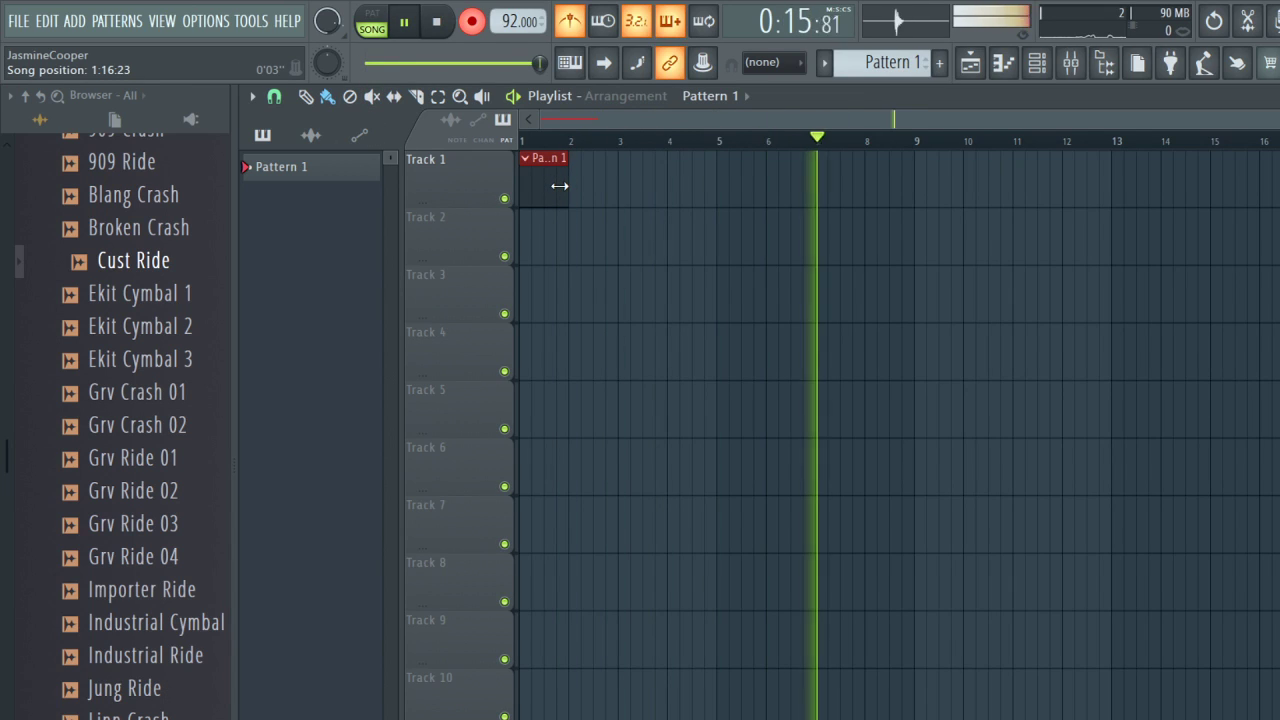
key("space")
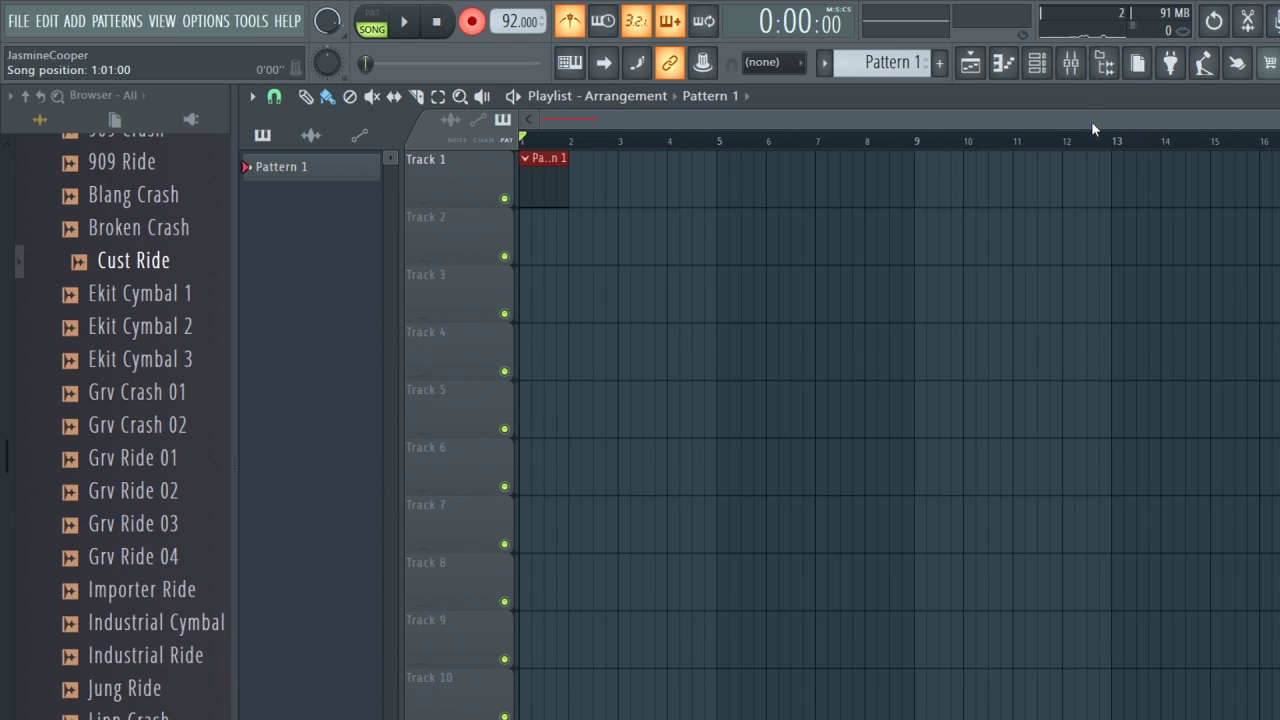
key("space")
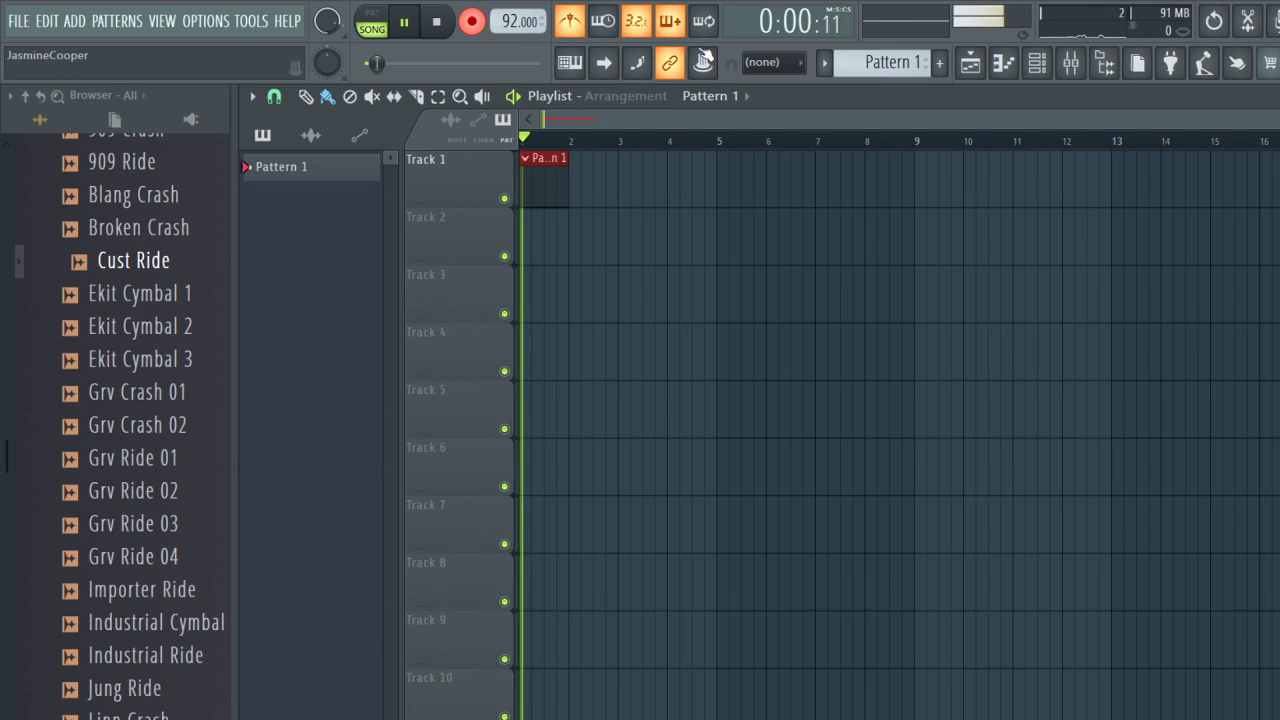
key("space")
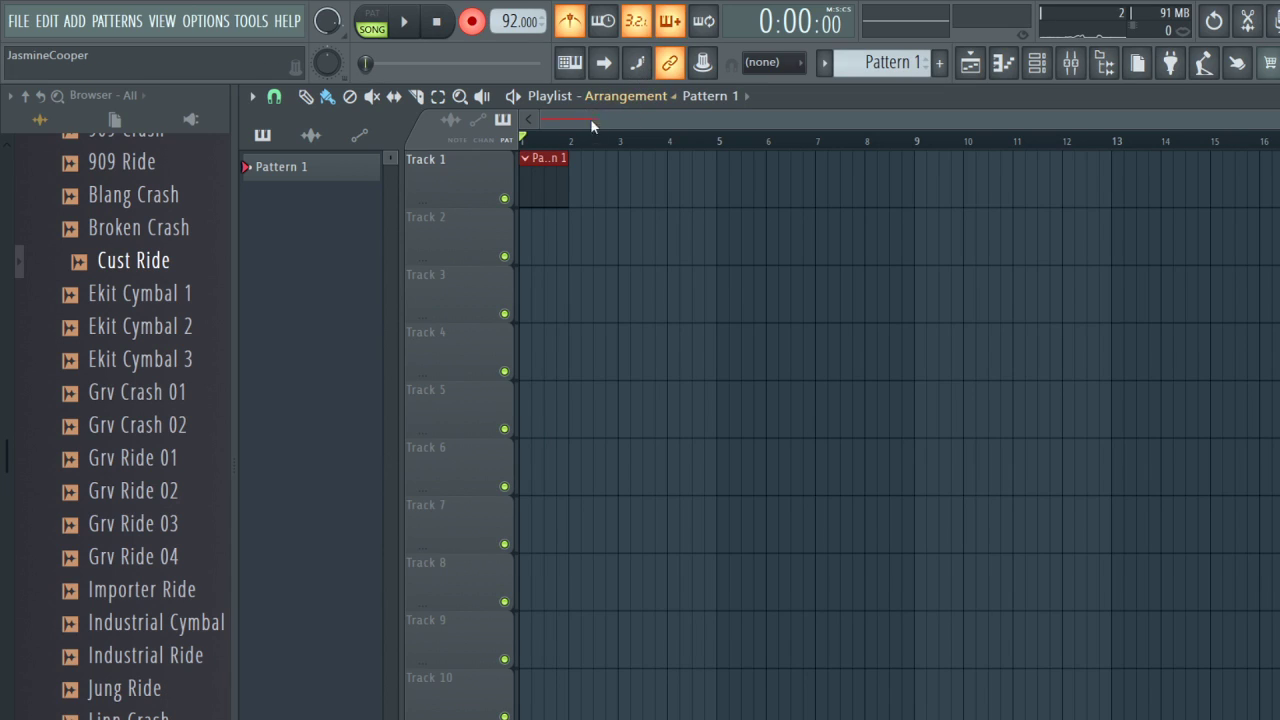
key("space")
key("space")
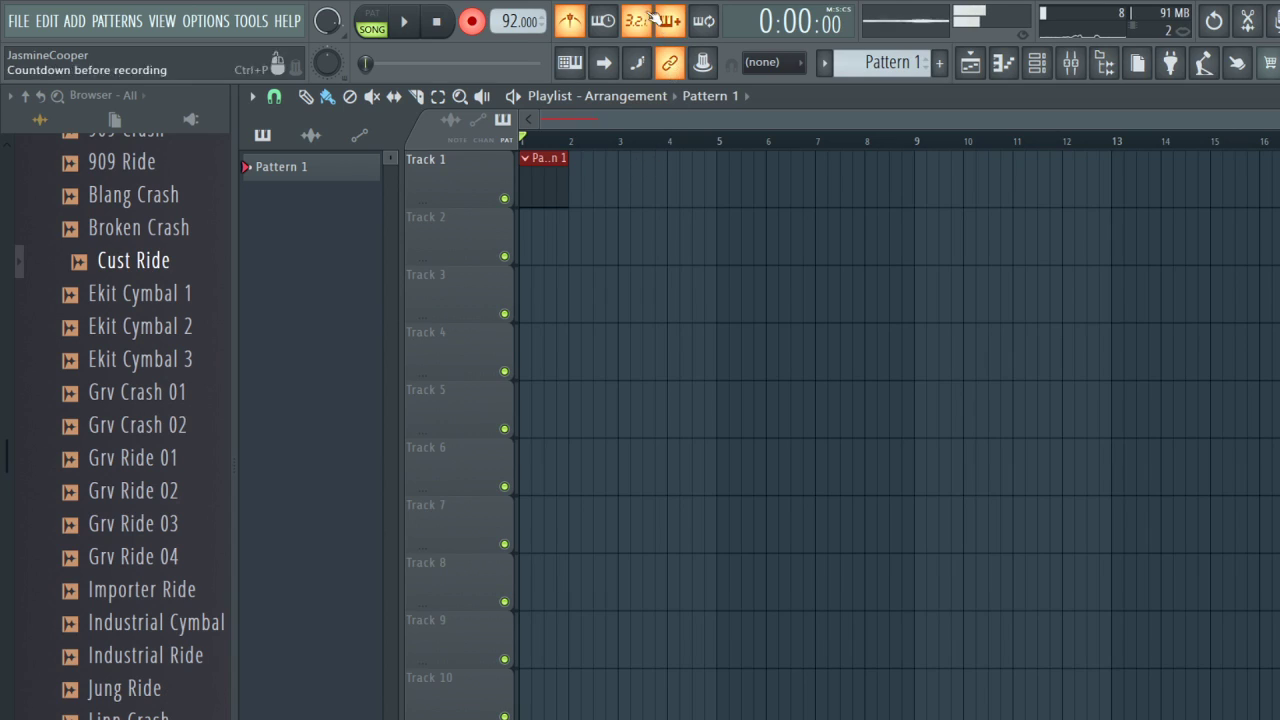
Record sustained Oort cloud notes into Pattern 1 after the countdown and stop the take.
key("space")
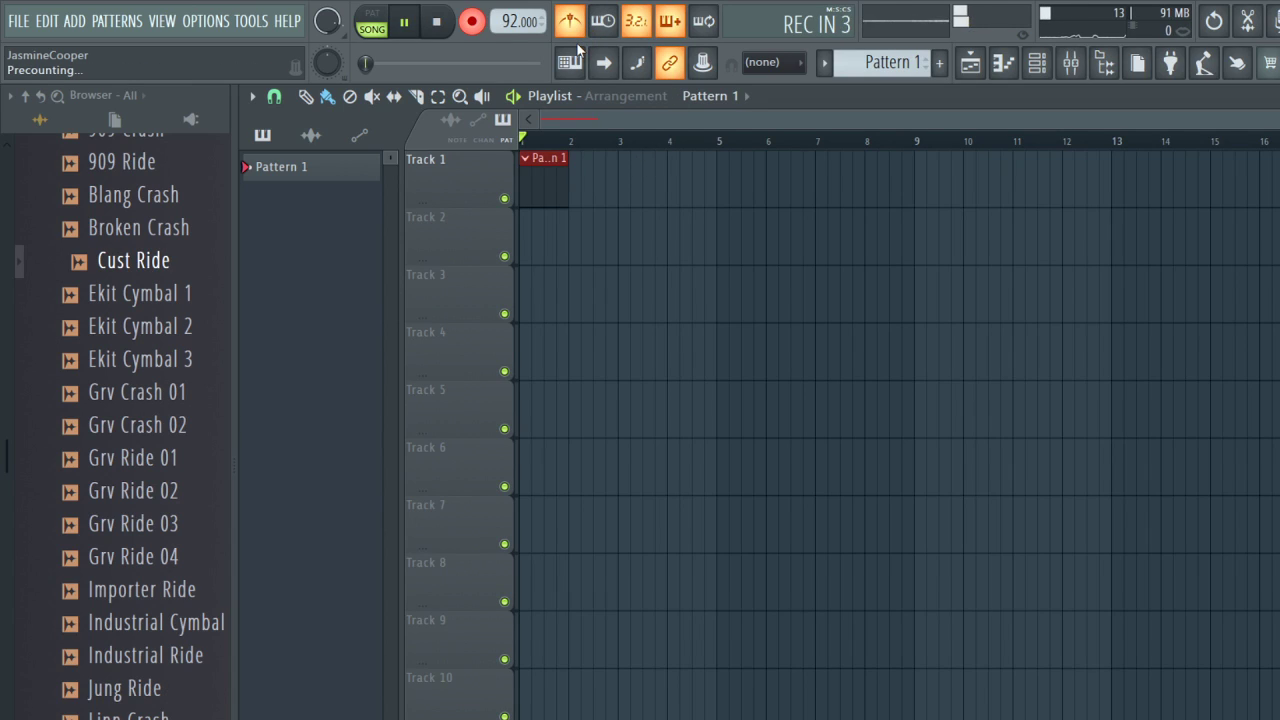
key("z")
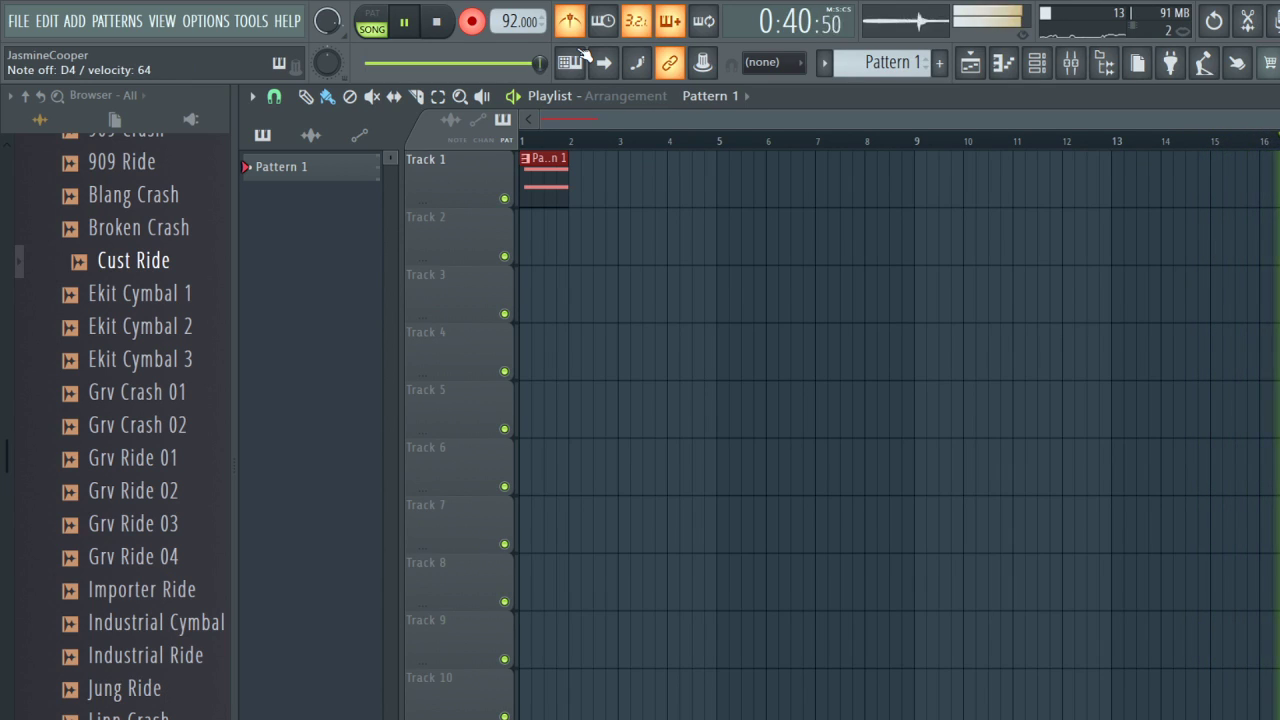
key("space")
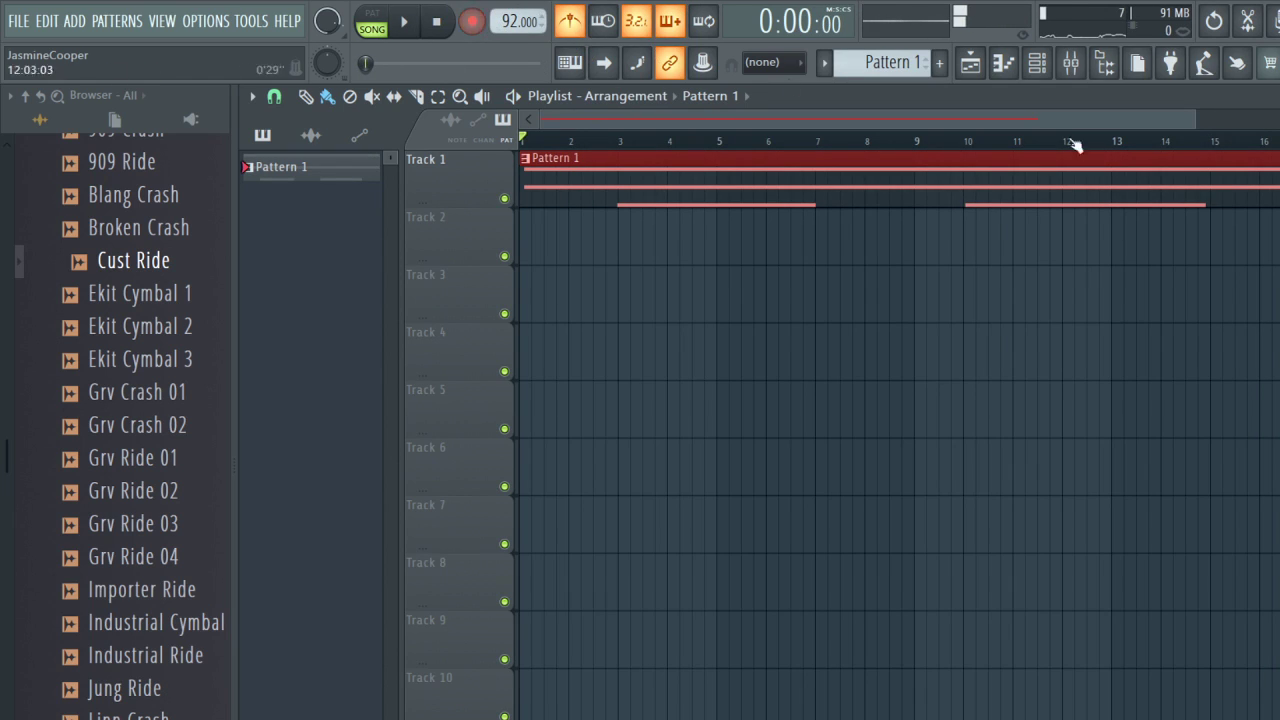
Start song playback with Effector open on Insert 1, sweep its VOX X/Y point over the recorded part and switch off the metronome.
left_click(1069, 68)
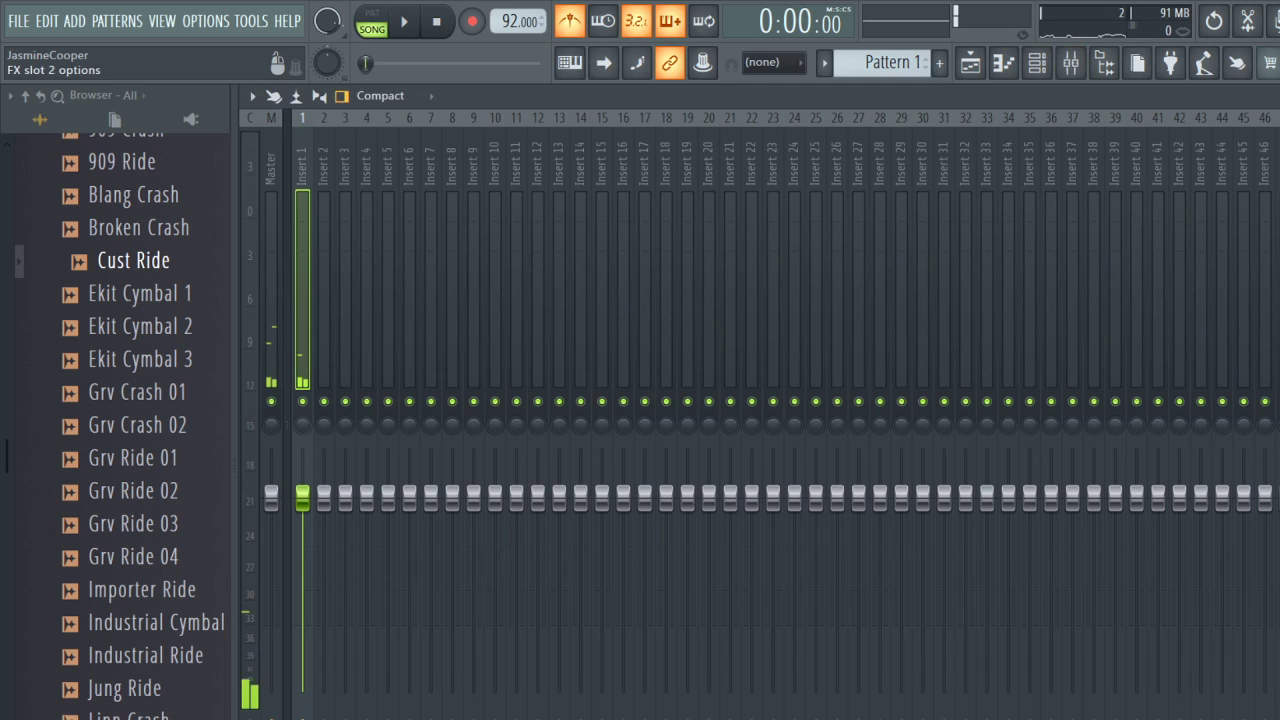
key("space")
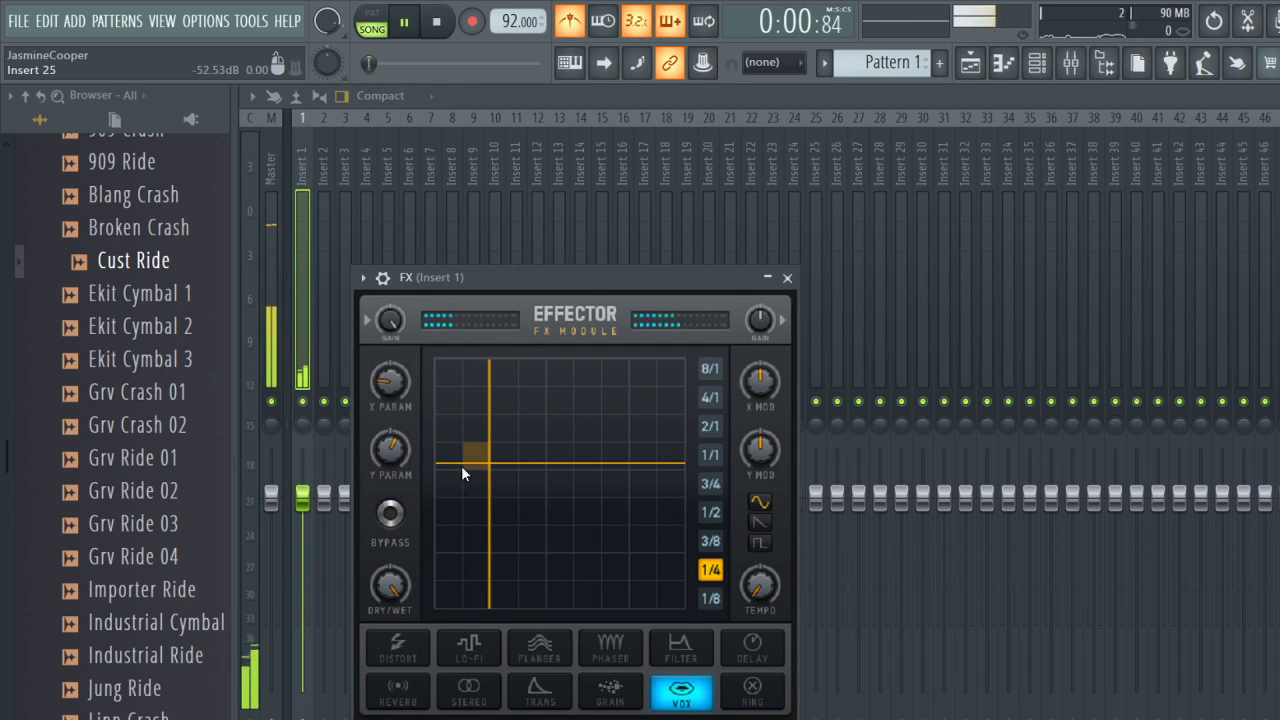
left_click_drag(462, 466, 535, 510)
left_click(636, 447)
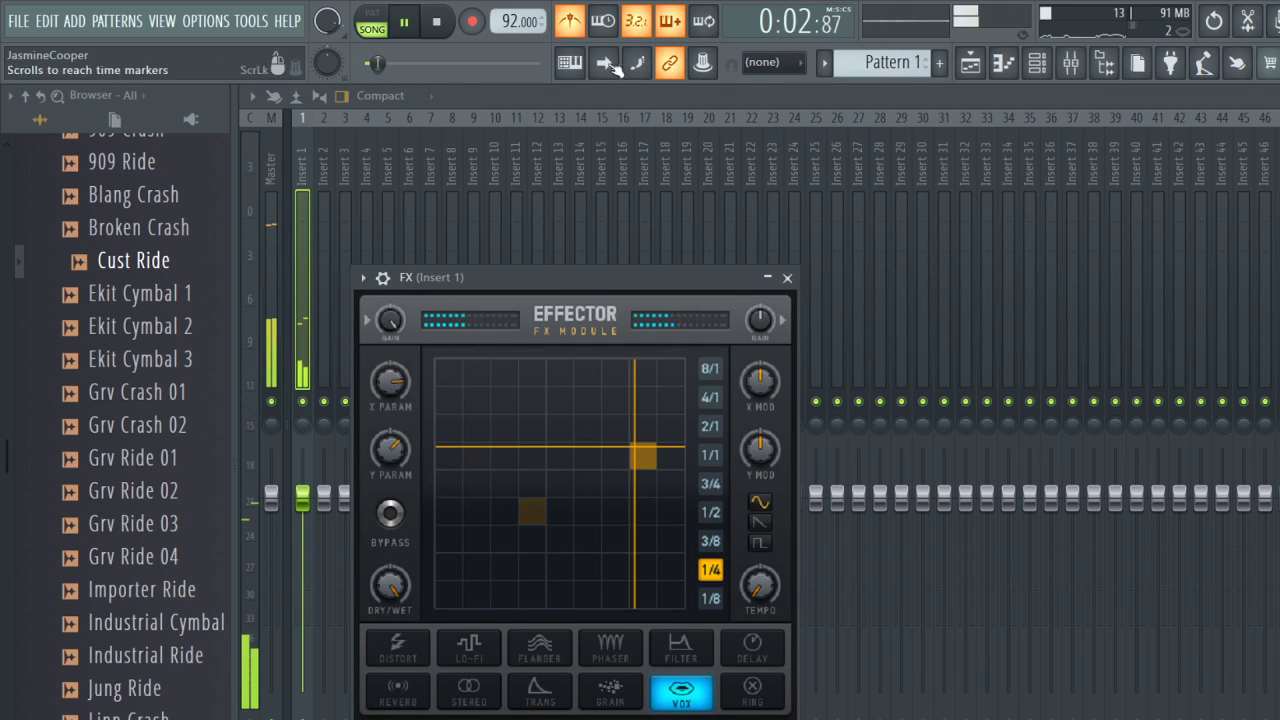
left_click(597, 526)
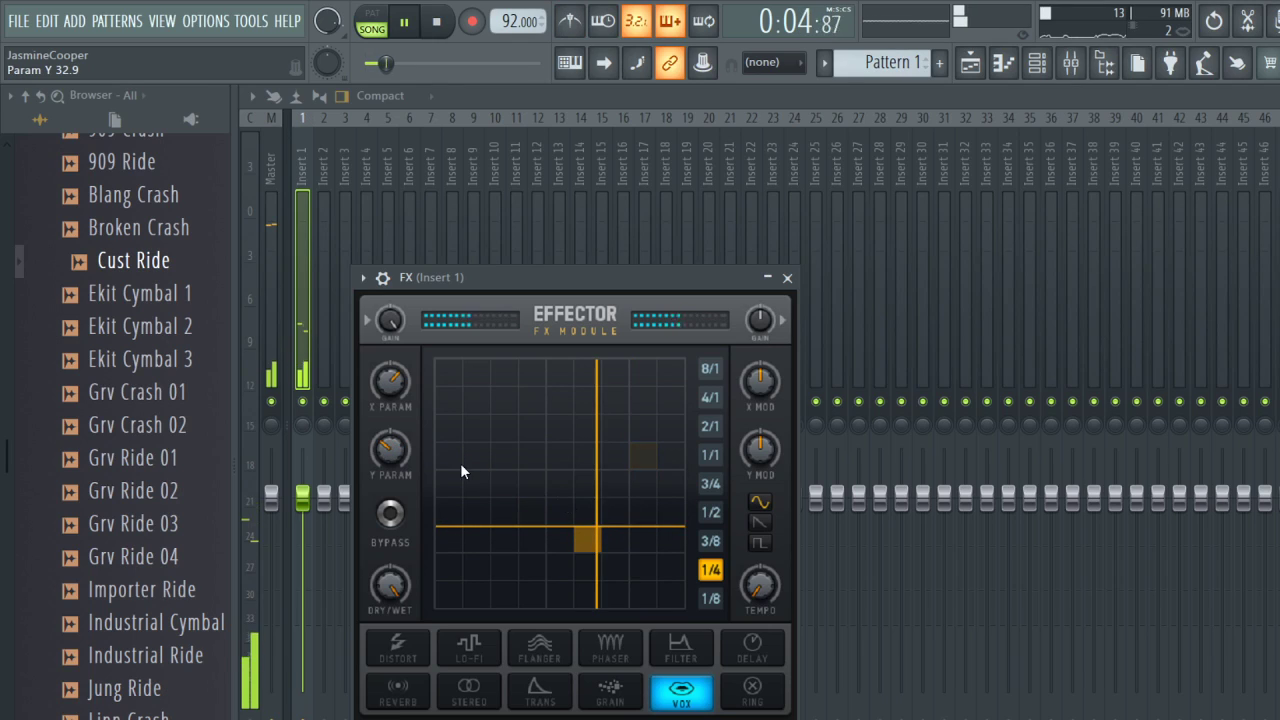
Keep moving Effector's VOX point between different spots across the pad during playback, finishing in the upper right area.
left_click(508, 456)
left_click(591, 408)
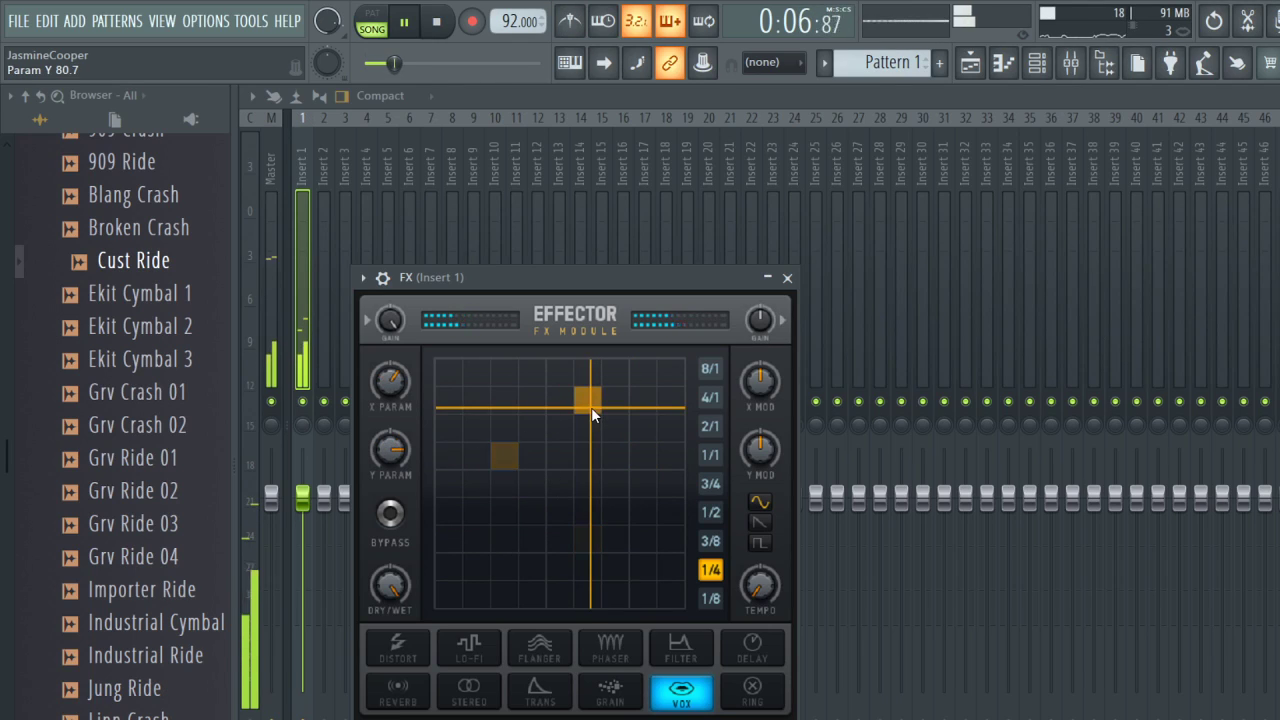
left_click(630, 453)
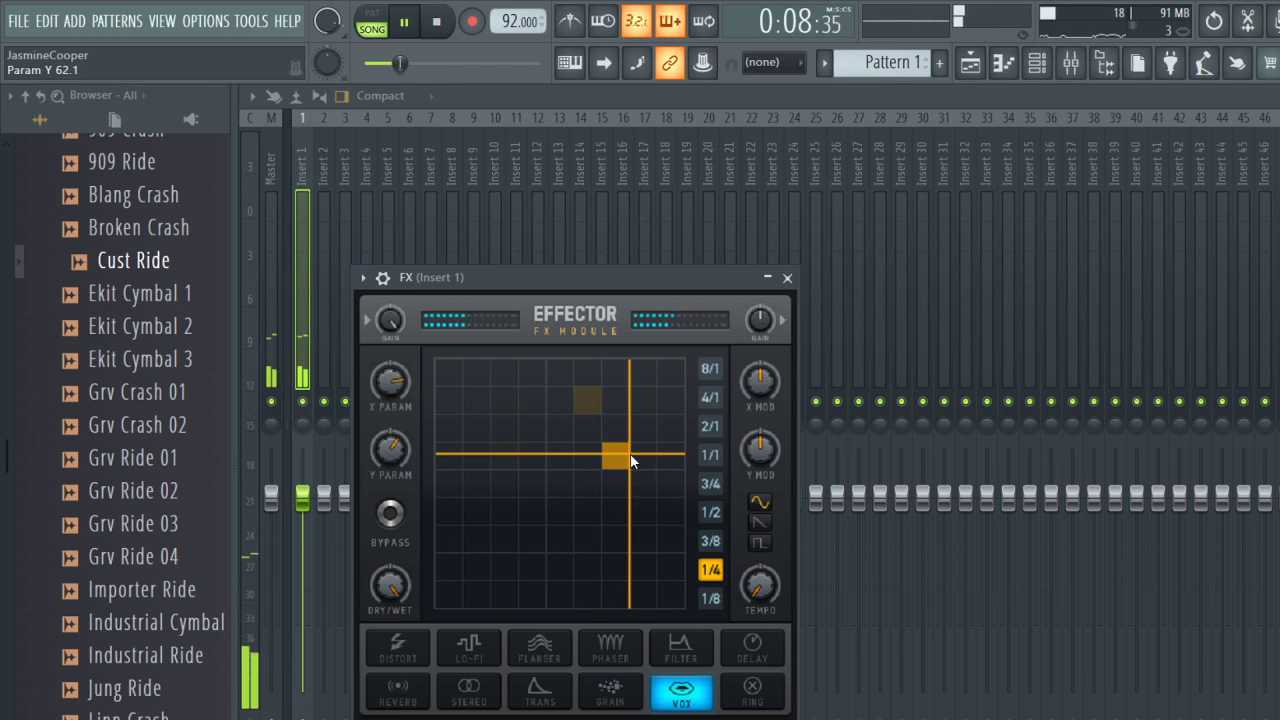
left_click(632, 539)
left_click(489, 477)
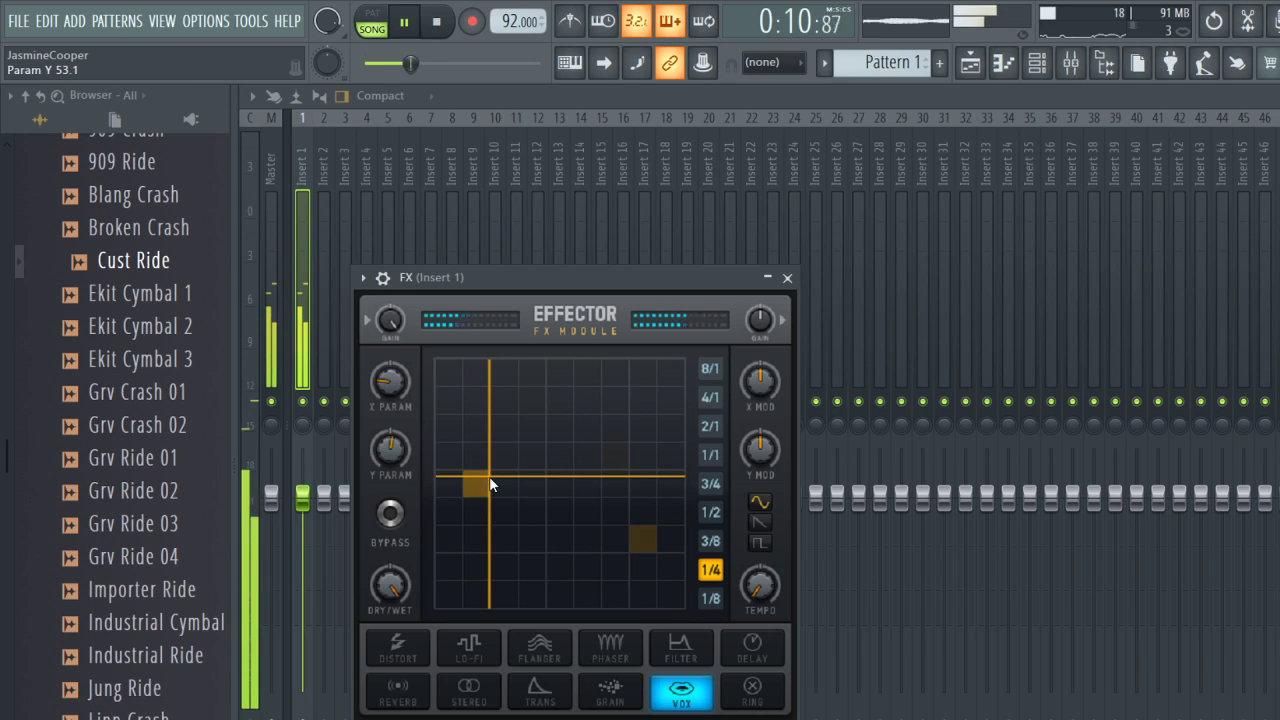
left_click(523, 456)
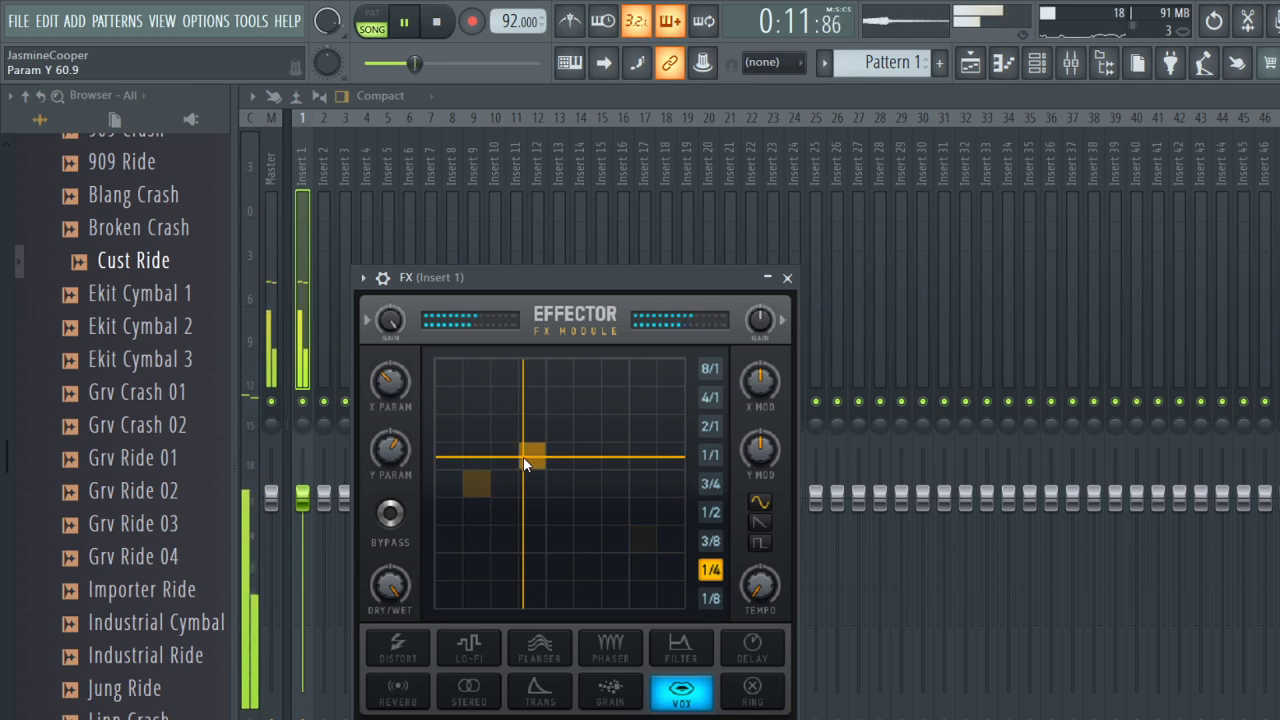
left_click(640, 431)
left_click(640, 525)
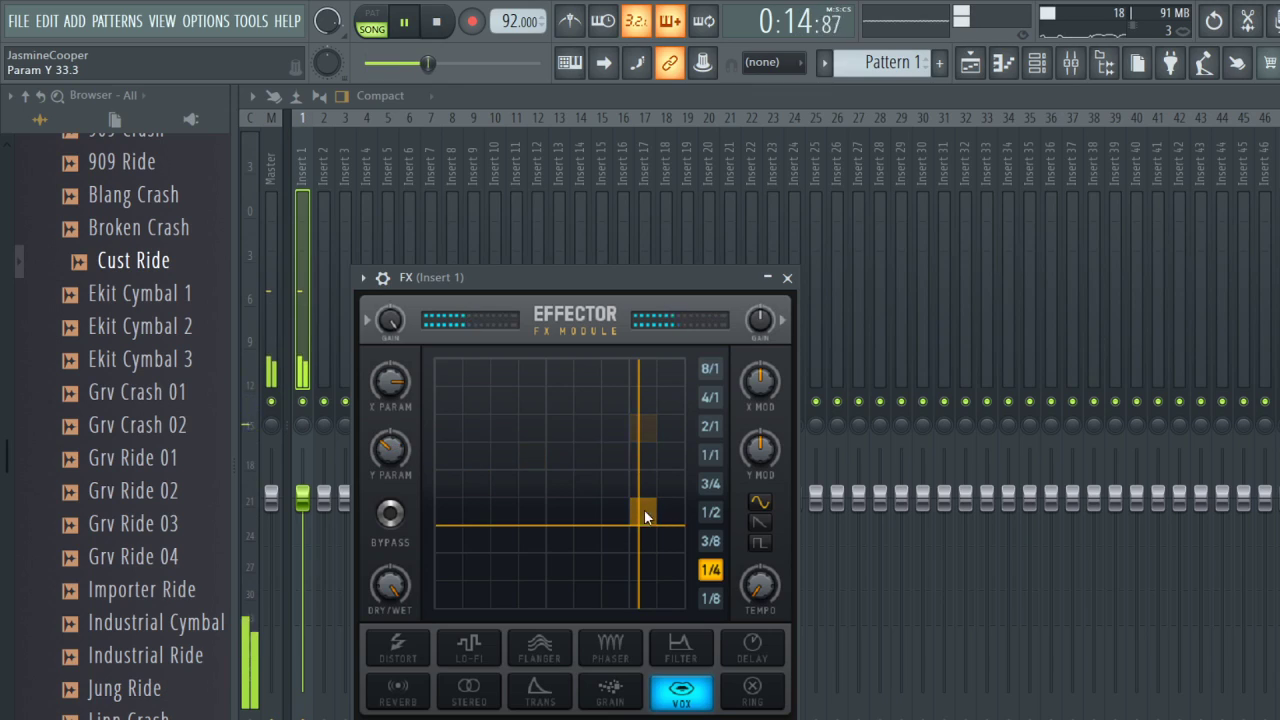
left_click(637, 425)
left_click(614, 430)
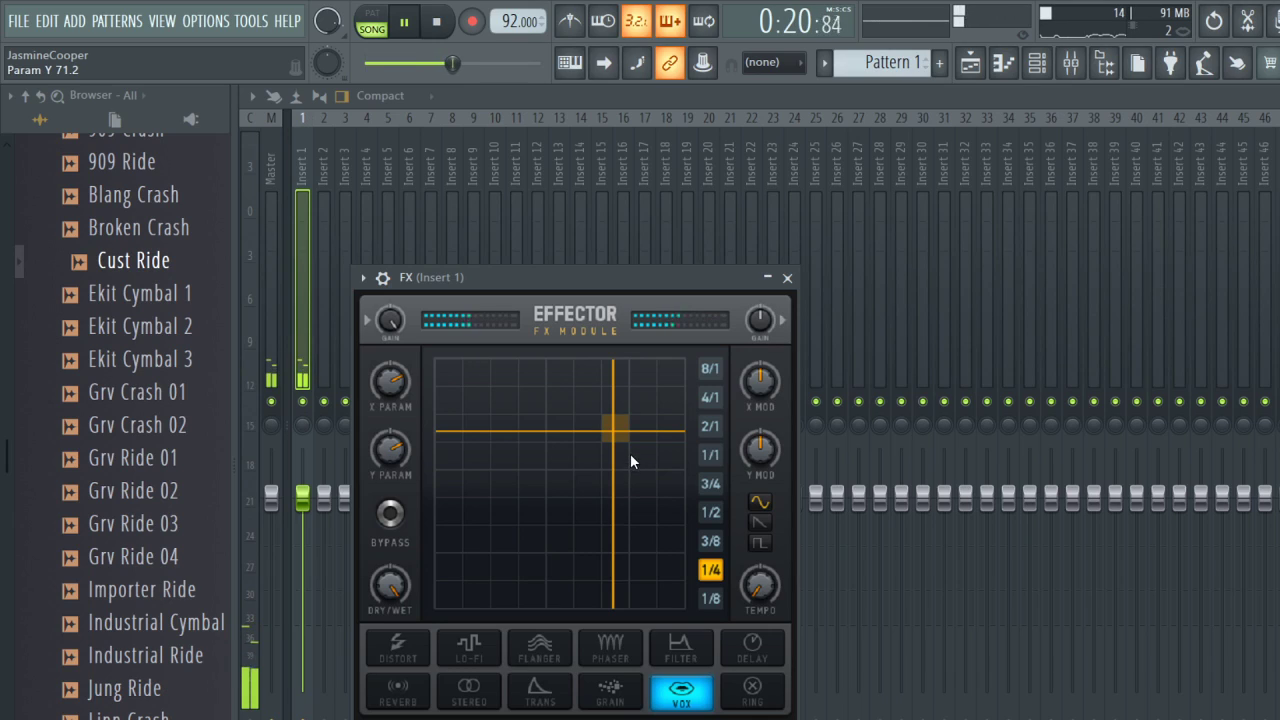
Stop playback, try Effector's Ring effect and return to VOX.
key("space")
left_click(755, 688)
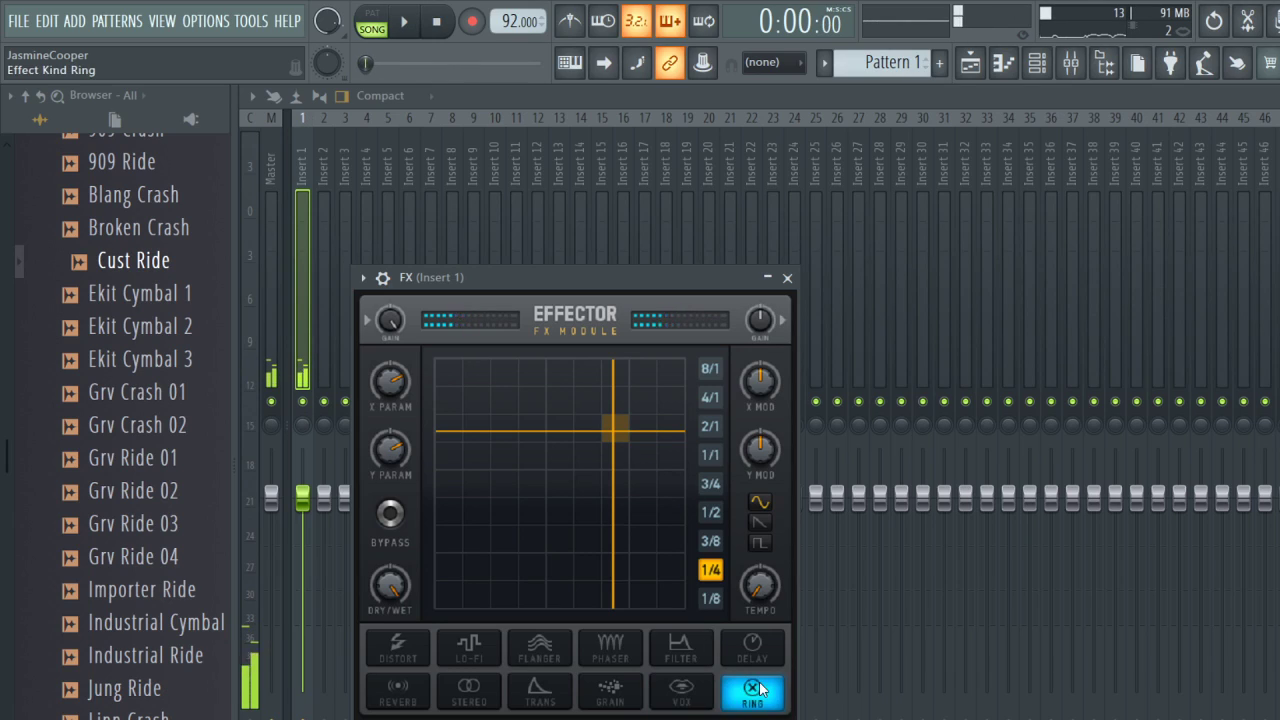
left_click(683, 706)
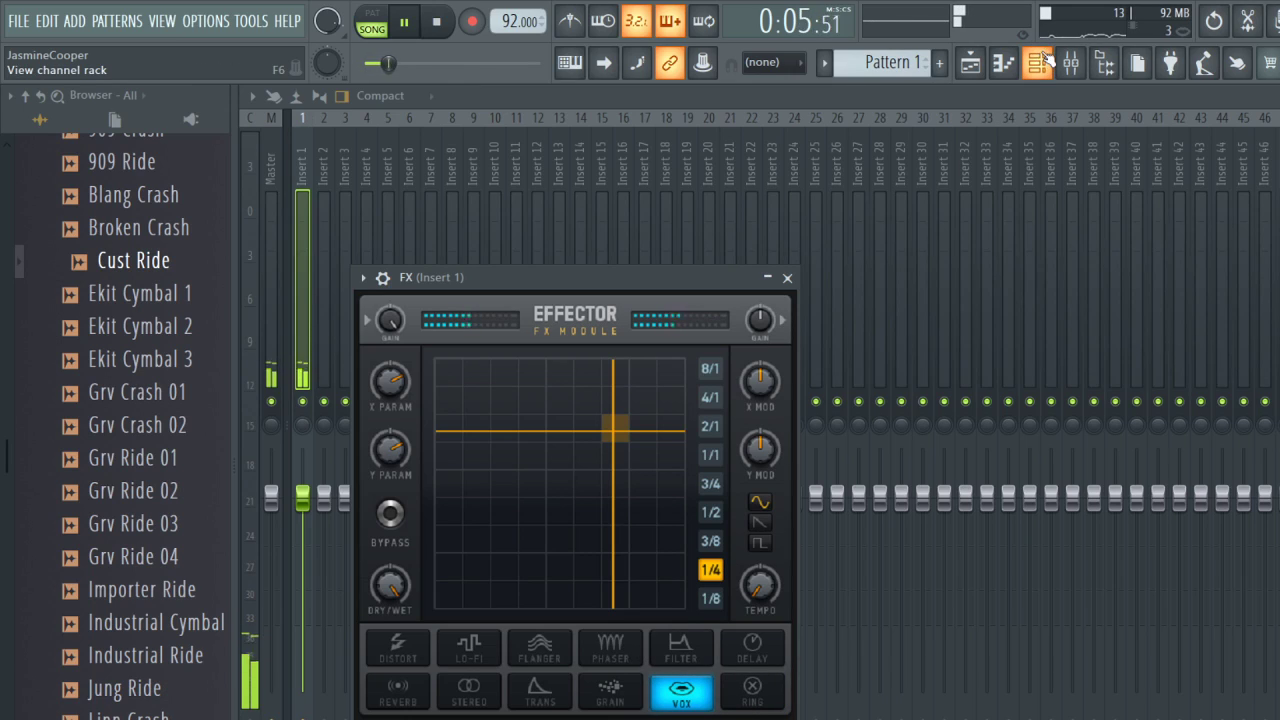
Review the playlist, the Oort cloud synth settings, the mixer and the recorded notes in the piano roll while the song plays.
left_click(972, 62)
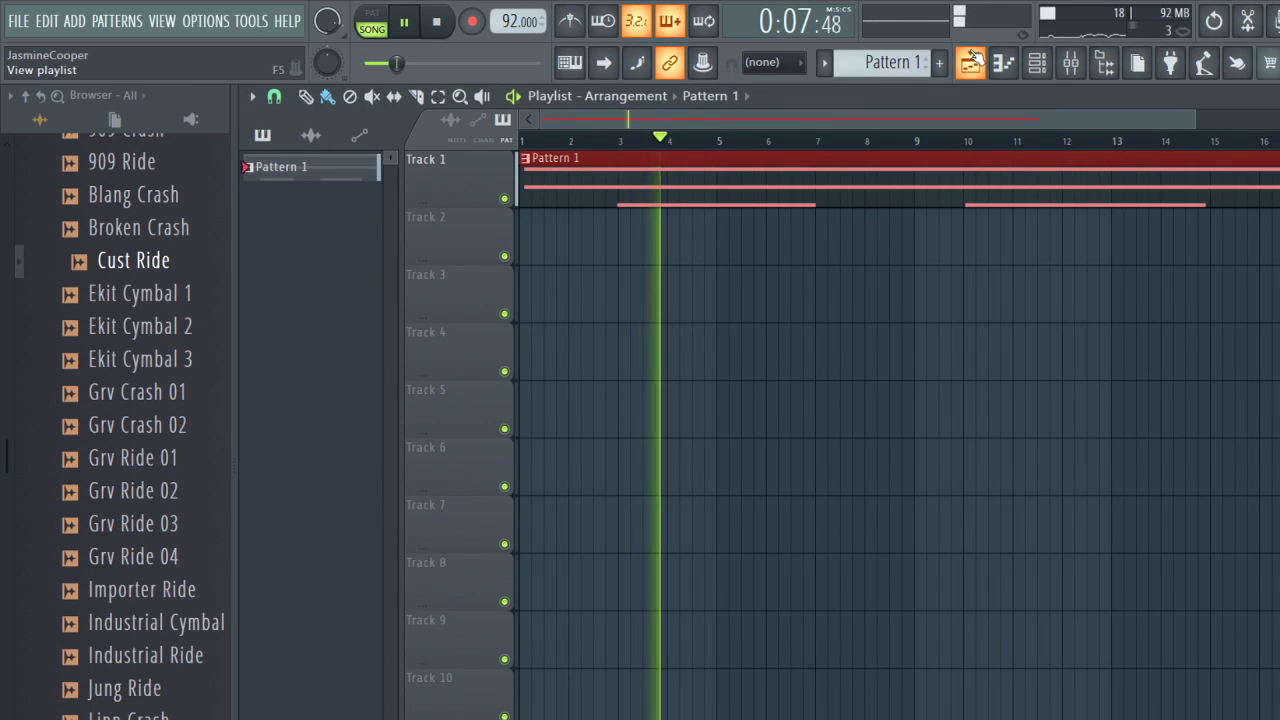
left_click(1036, 63)
left_click(928, 330)
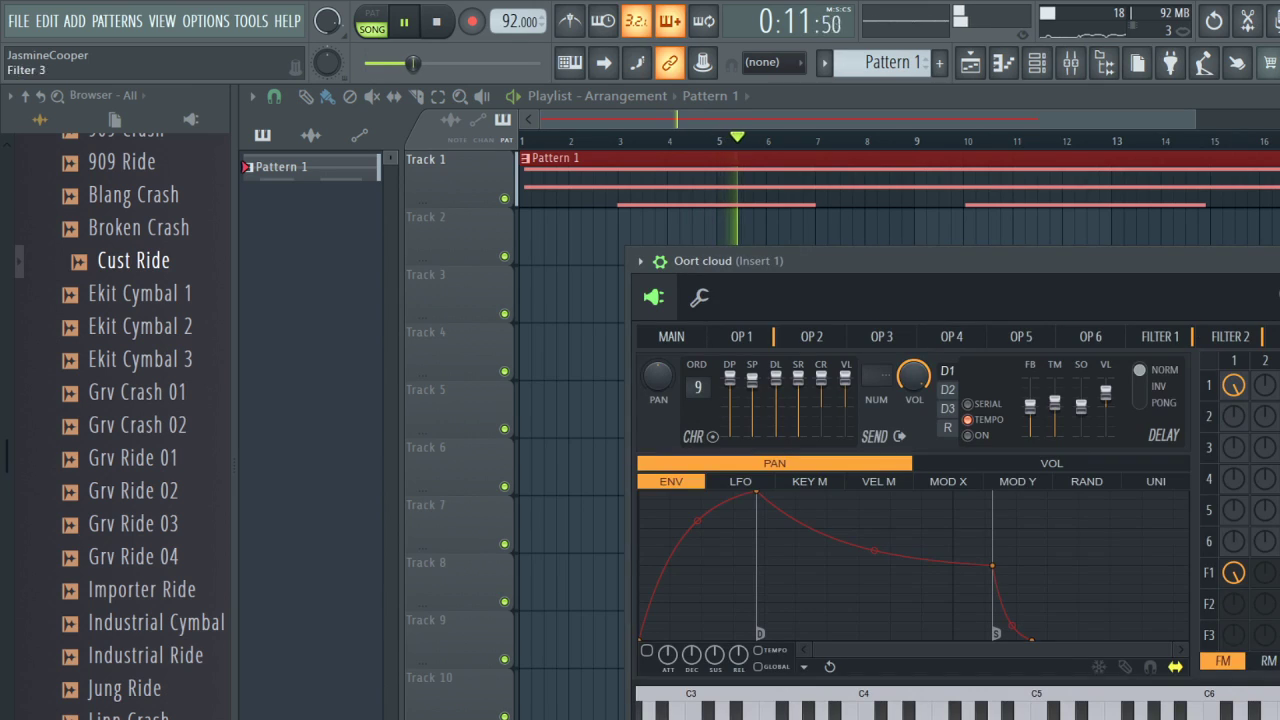
left_click(1070, 62)
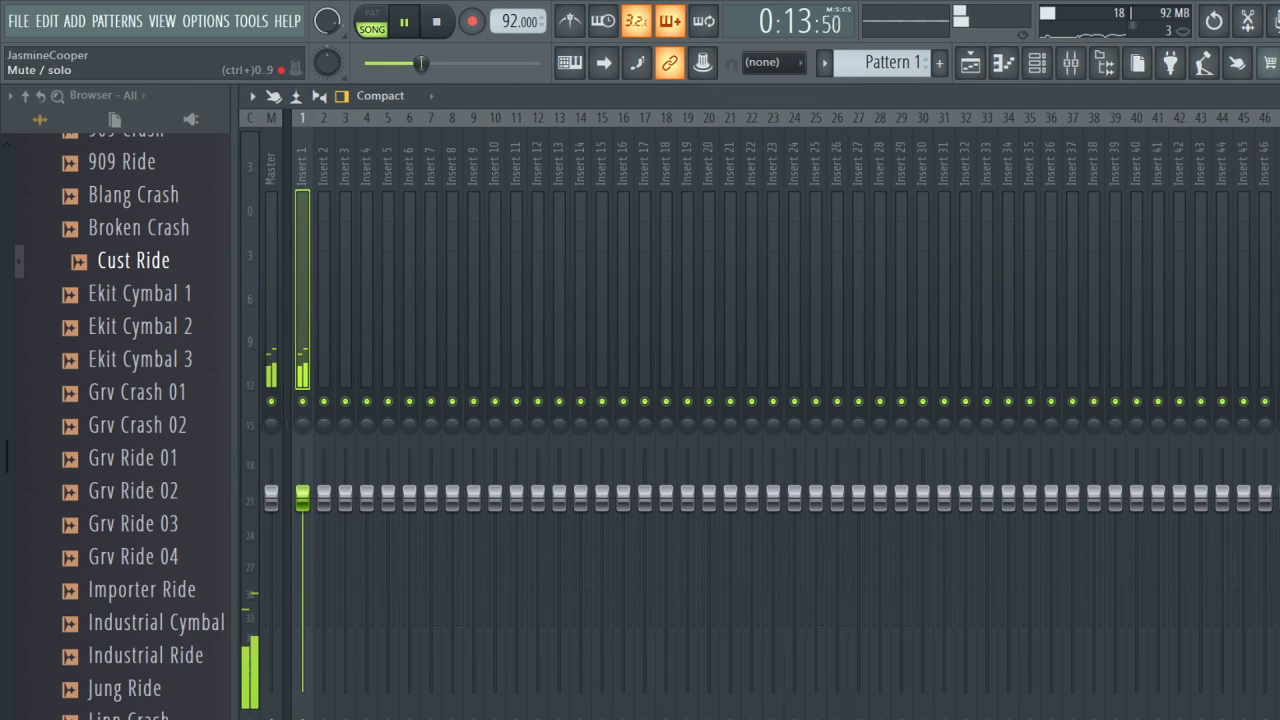
left_click(982, 68)
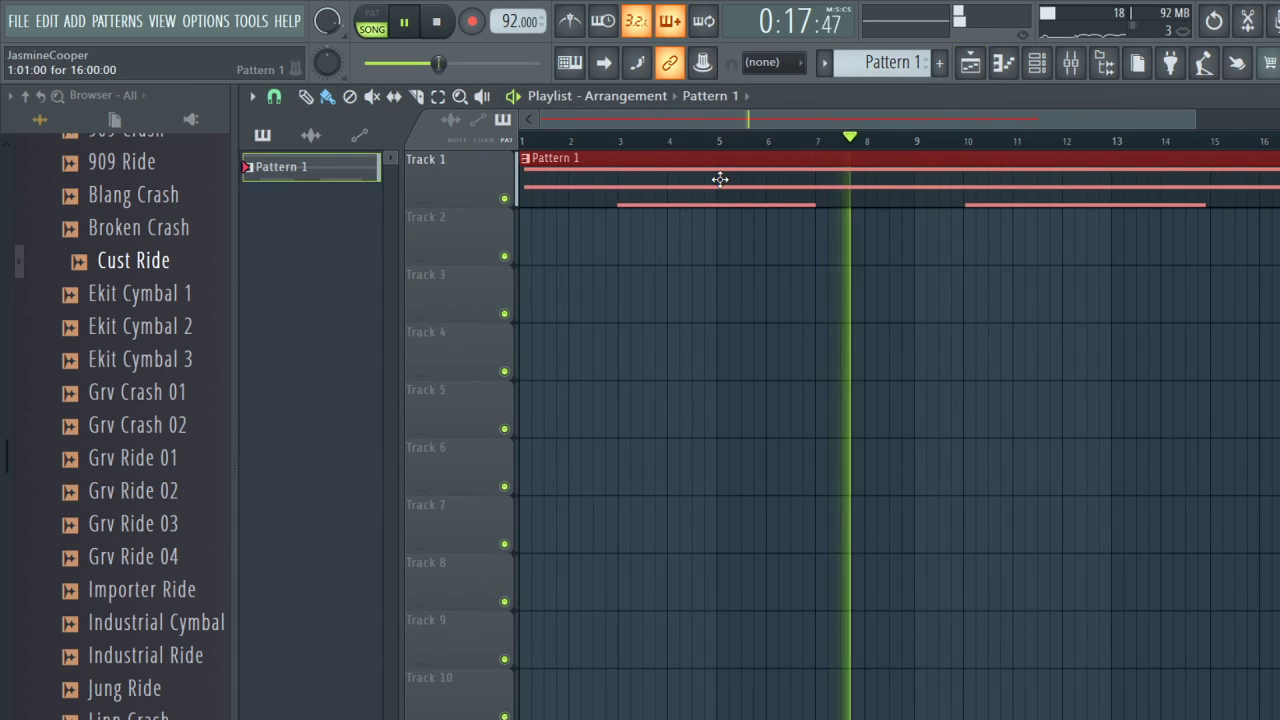
double_click(720, 178)
left_click_drag(712, 122, 1020, 121)
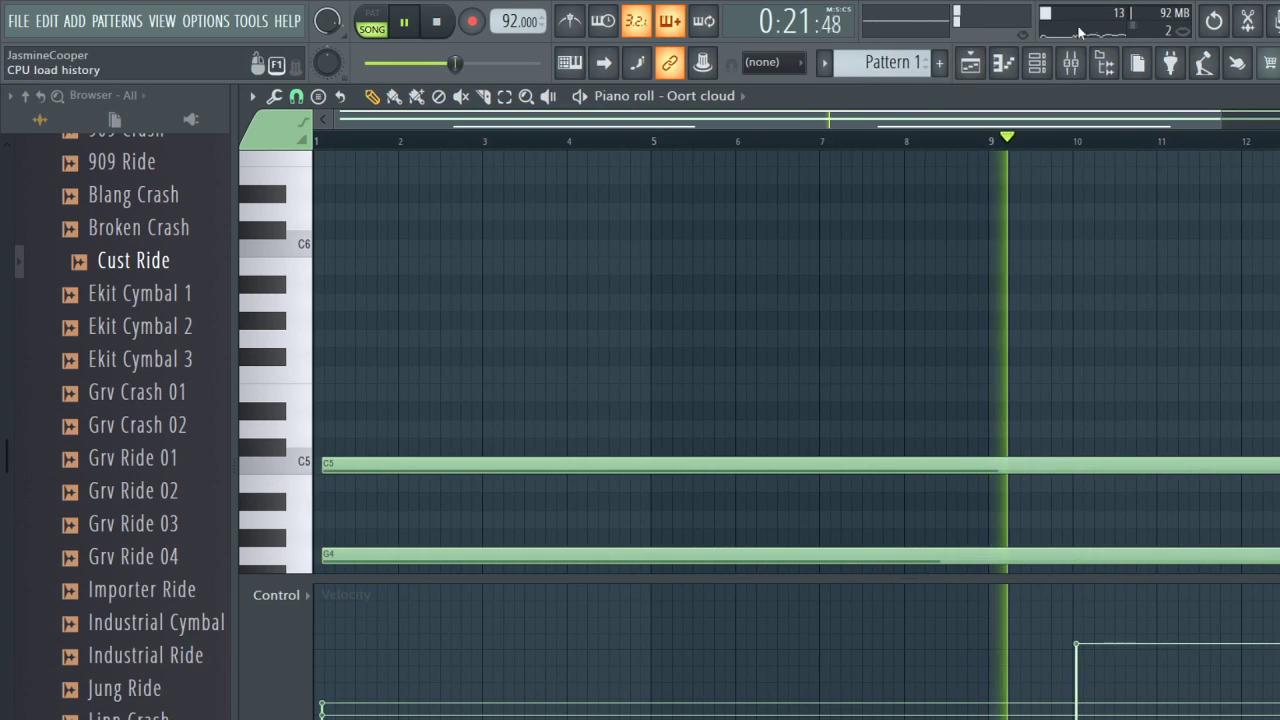
left_click(985, 62)
left_click(1037, 63)
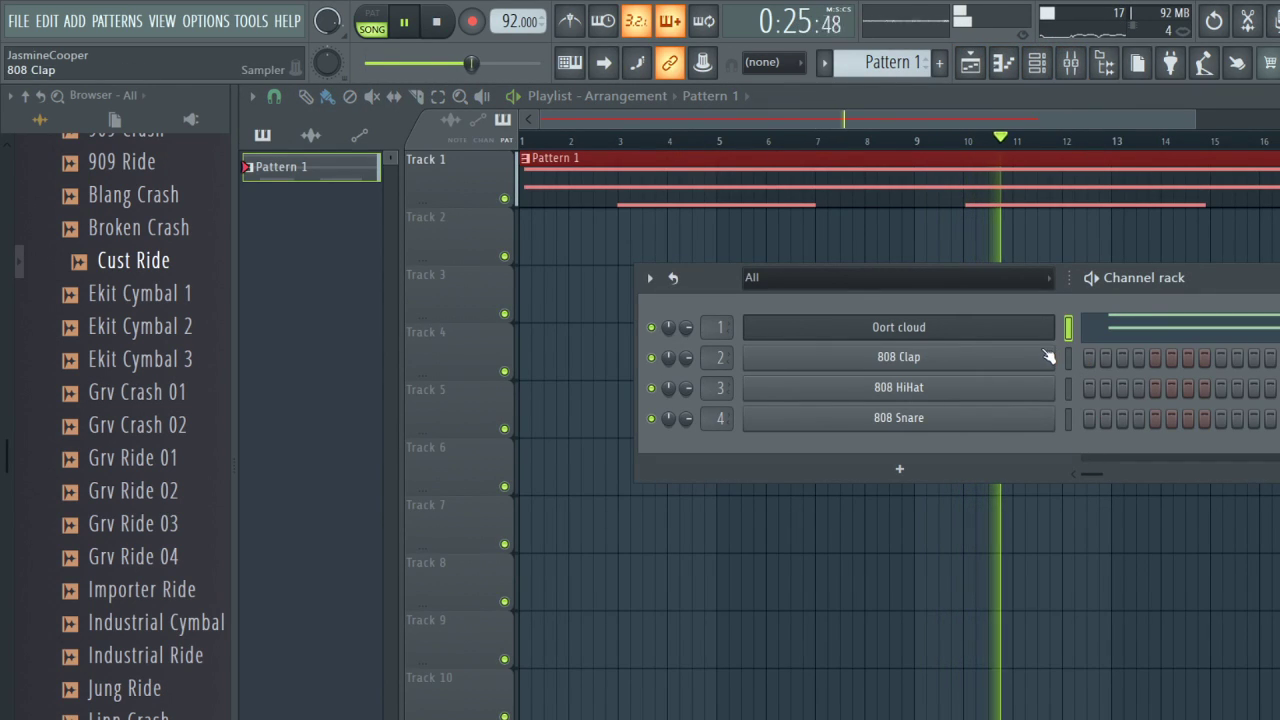
left_click(1014, 327)
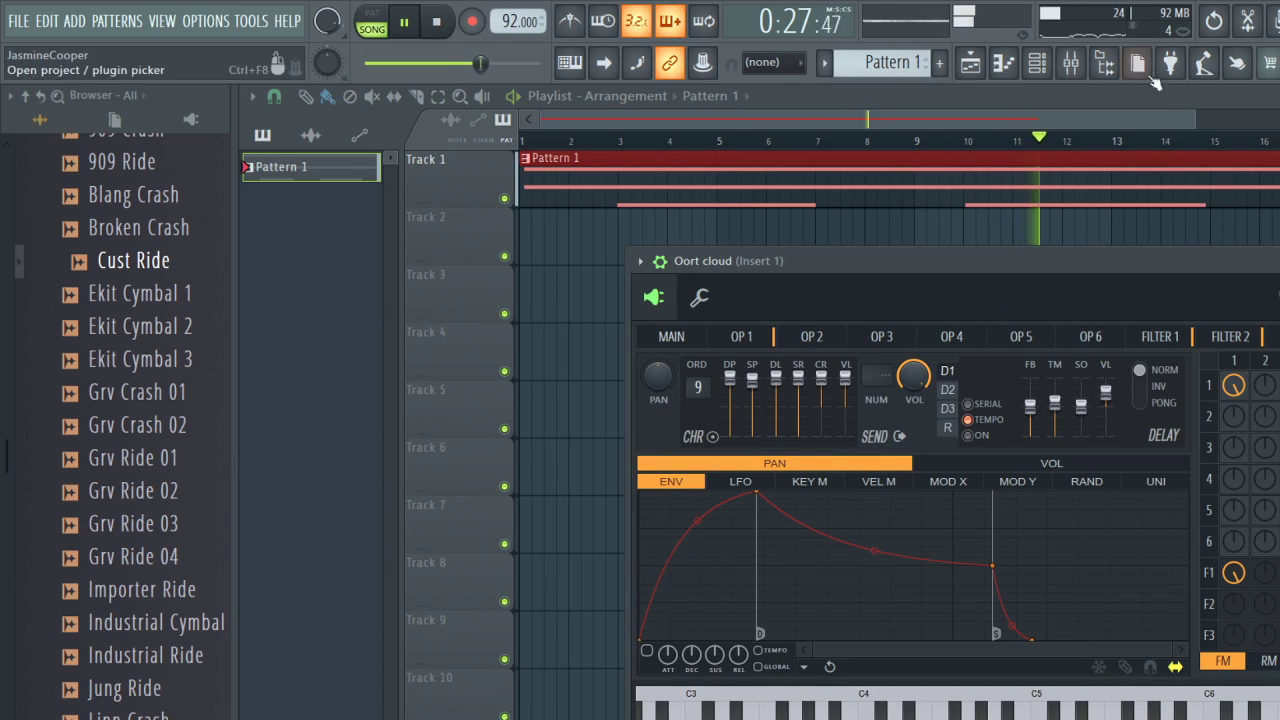
Add Fruity Stereo Enhancer to Insert 1, pan it slightly left, and set stereo separation to 10% merged and phase offset to 0.3 ms right.
left_click(1070, 63)
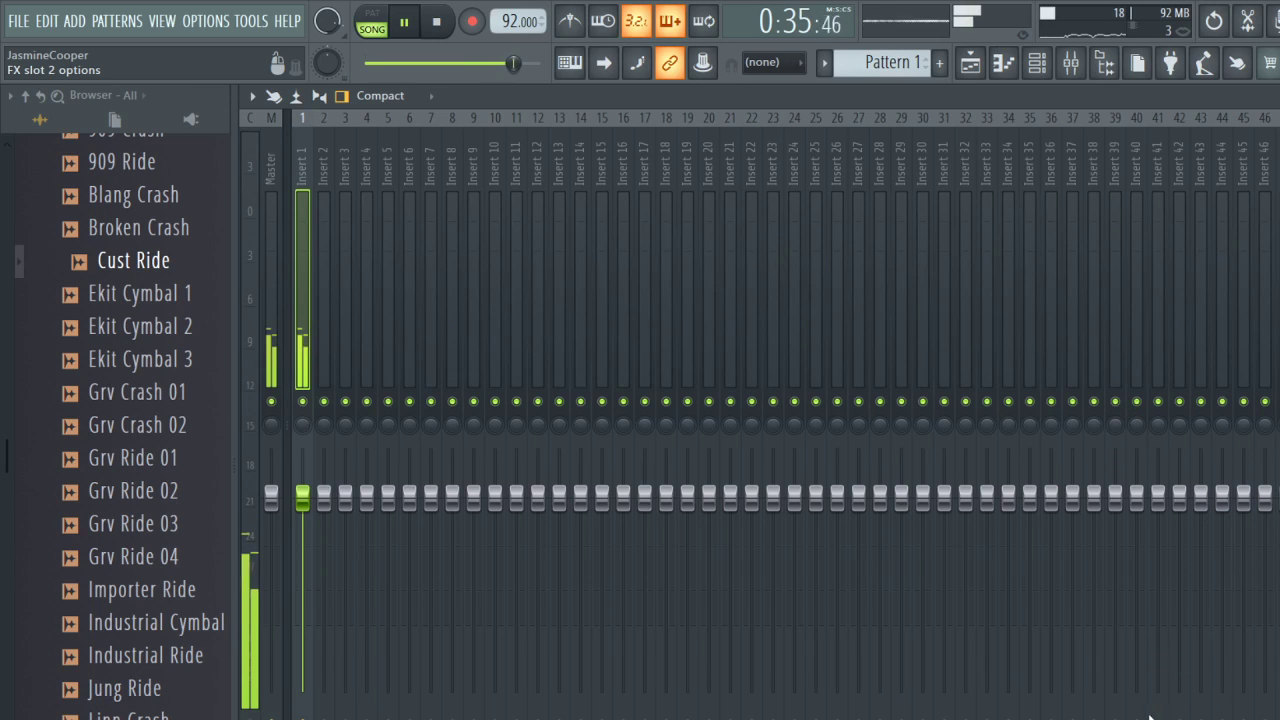
left_click(1249, 117)
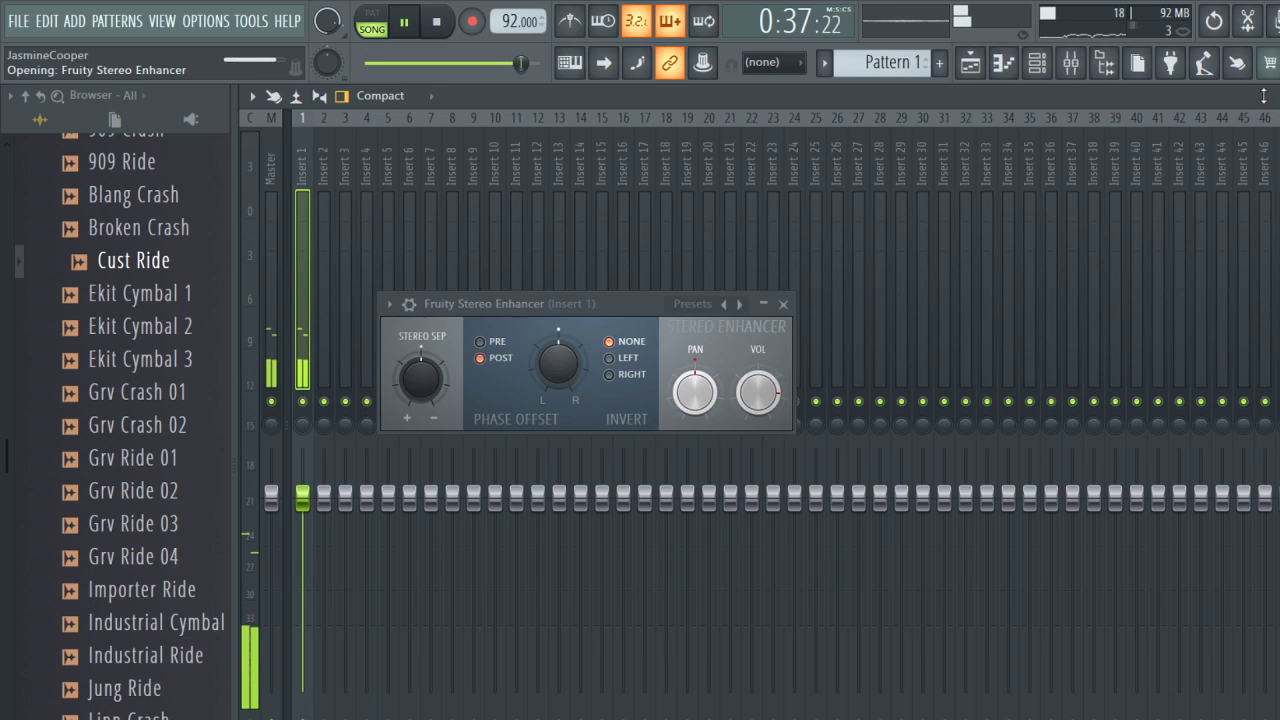
left_click_drag(708, 402, 639, 400)
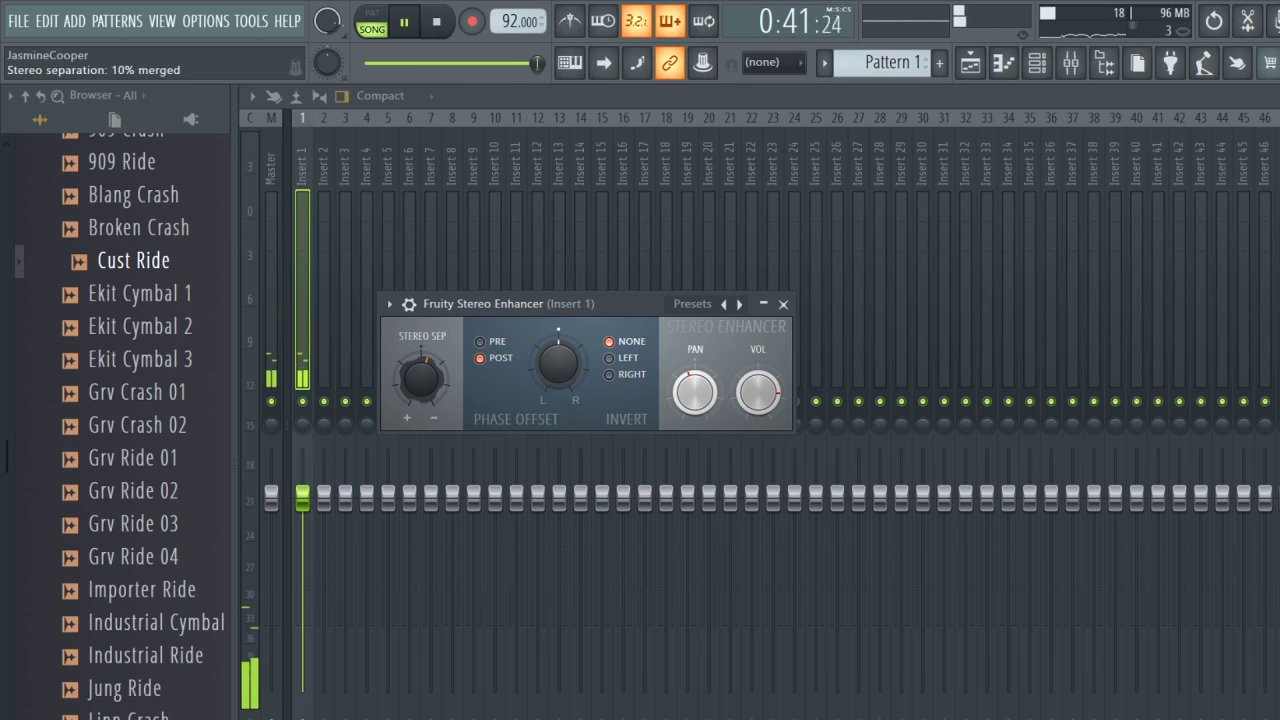
key("space")
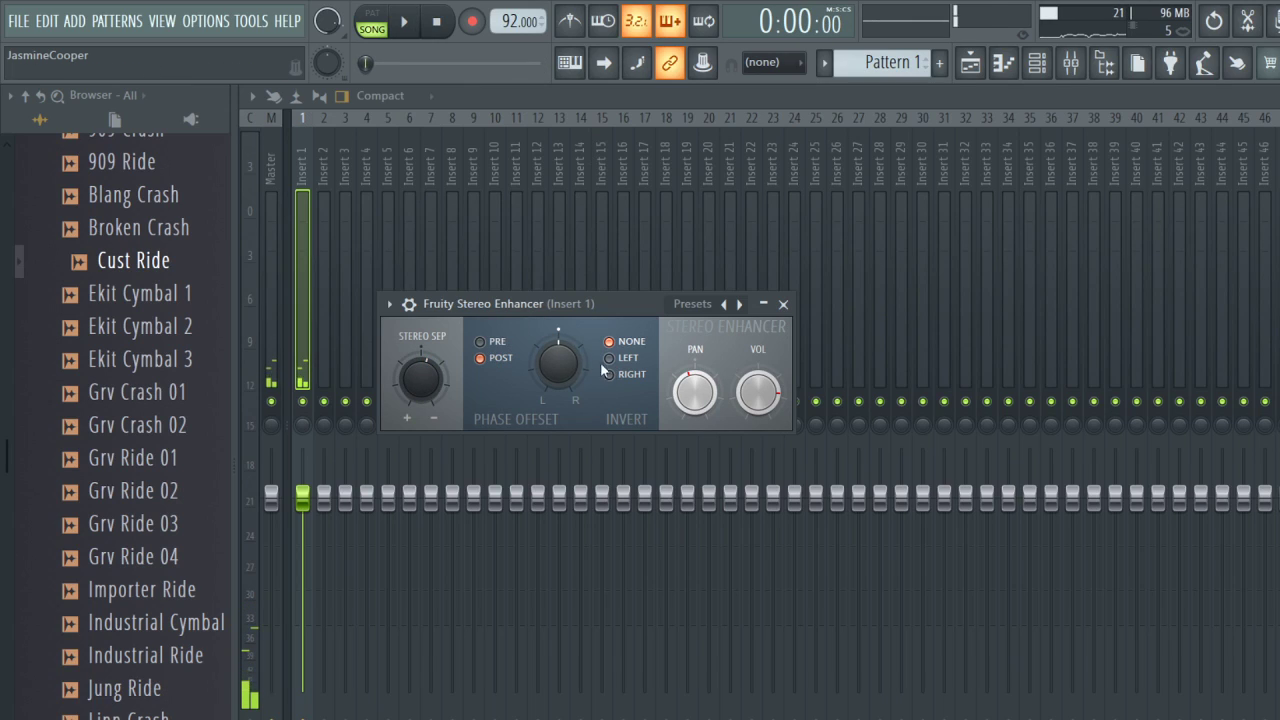
left_click_drag(557, 372, 557, 372)
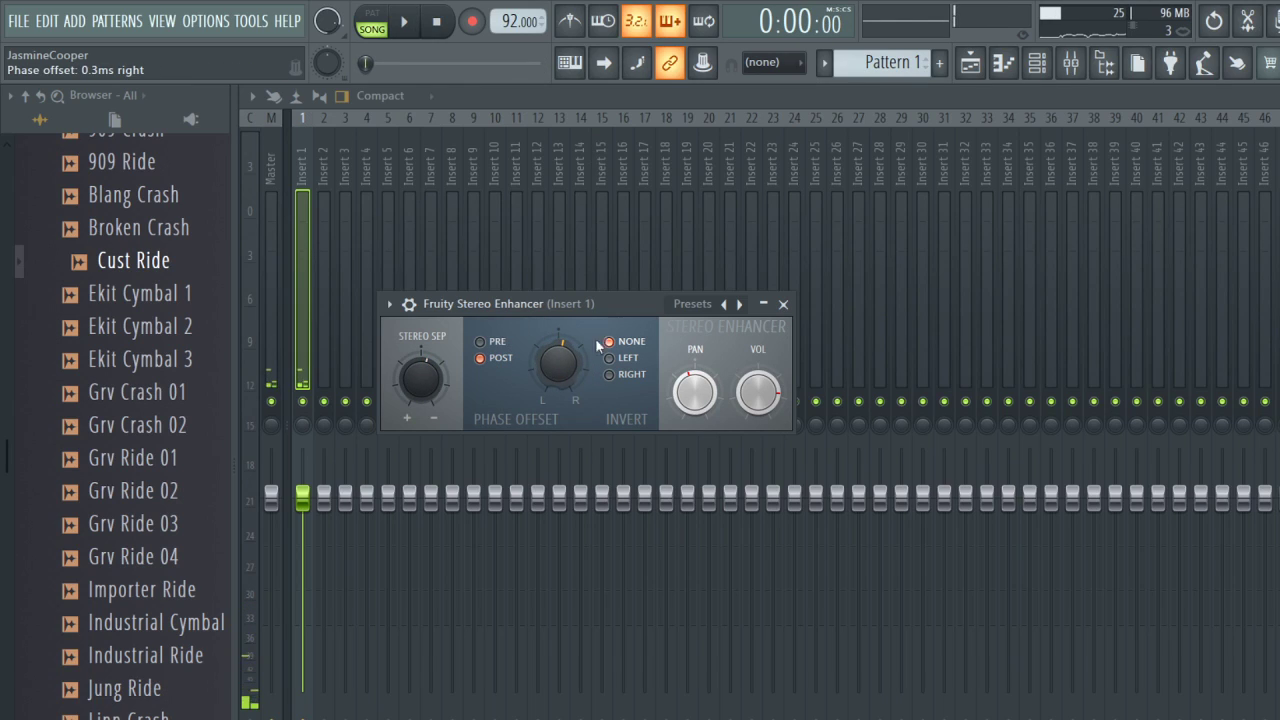
Restart song playback from the playlist and replace the 808 Clap channel with Kontakt.
left_click(970, 64)
key("space")
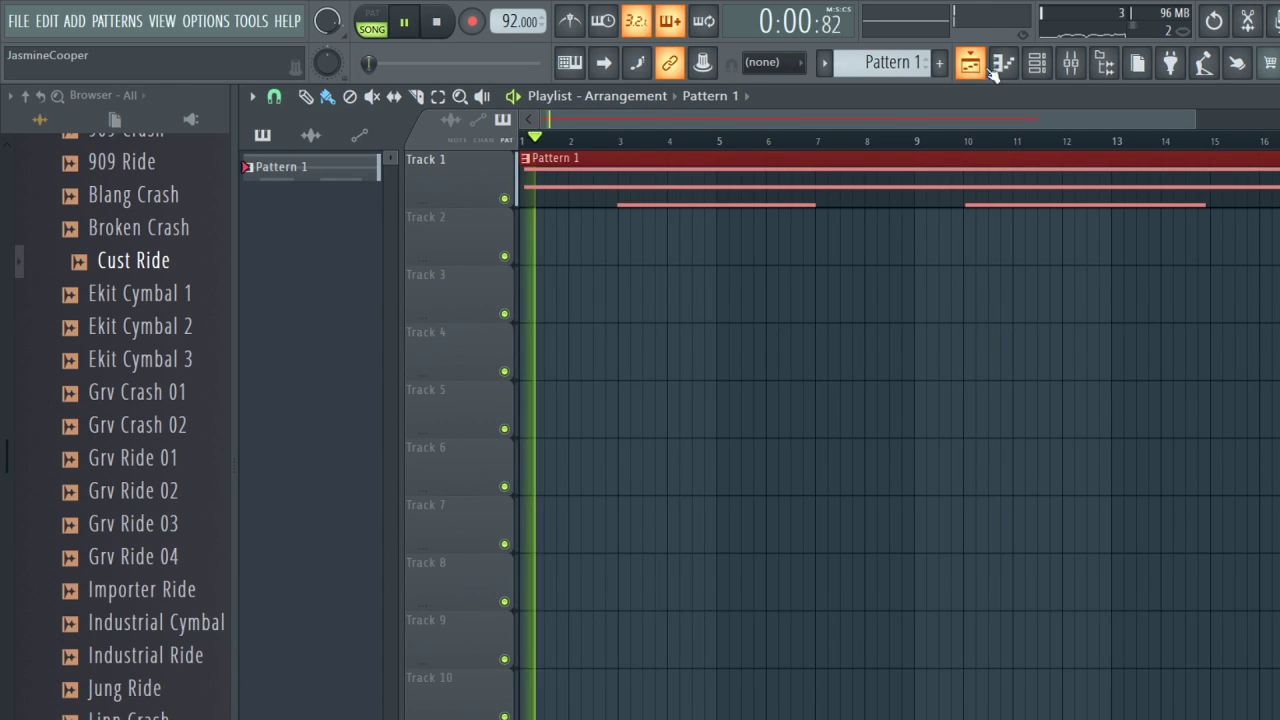
left_click(1037, 66)
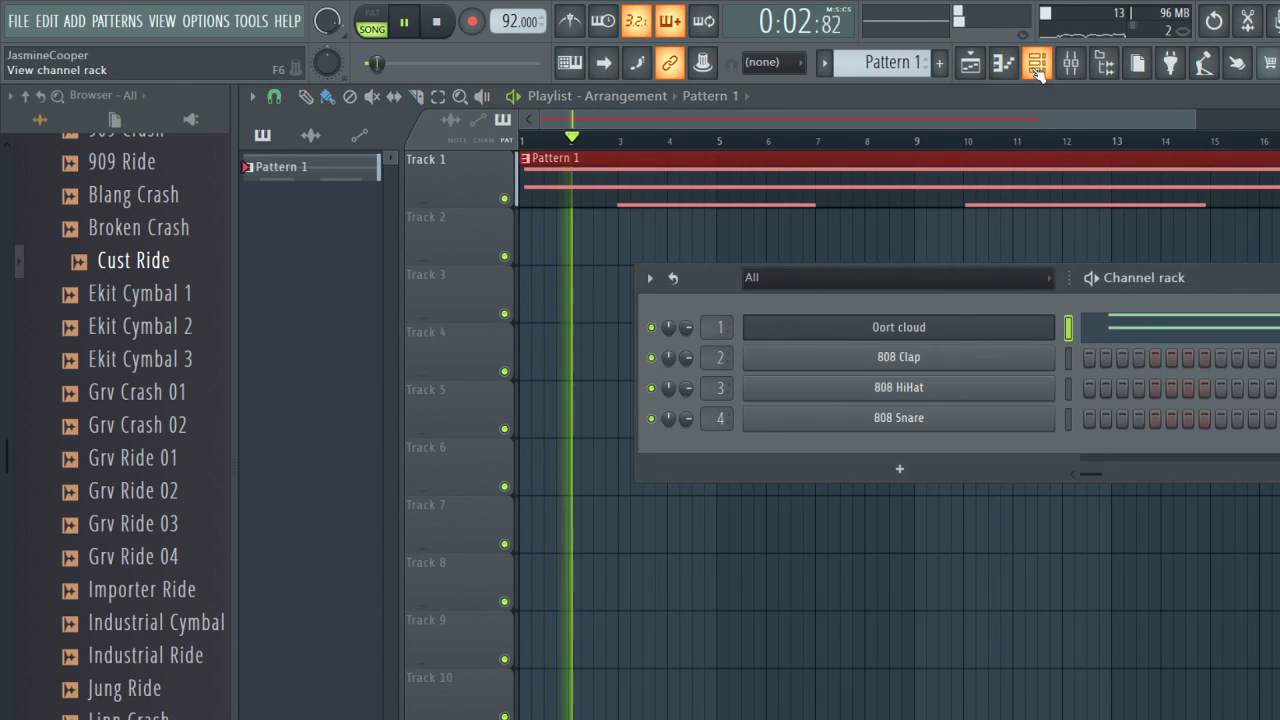
left_click(998, 356)
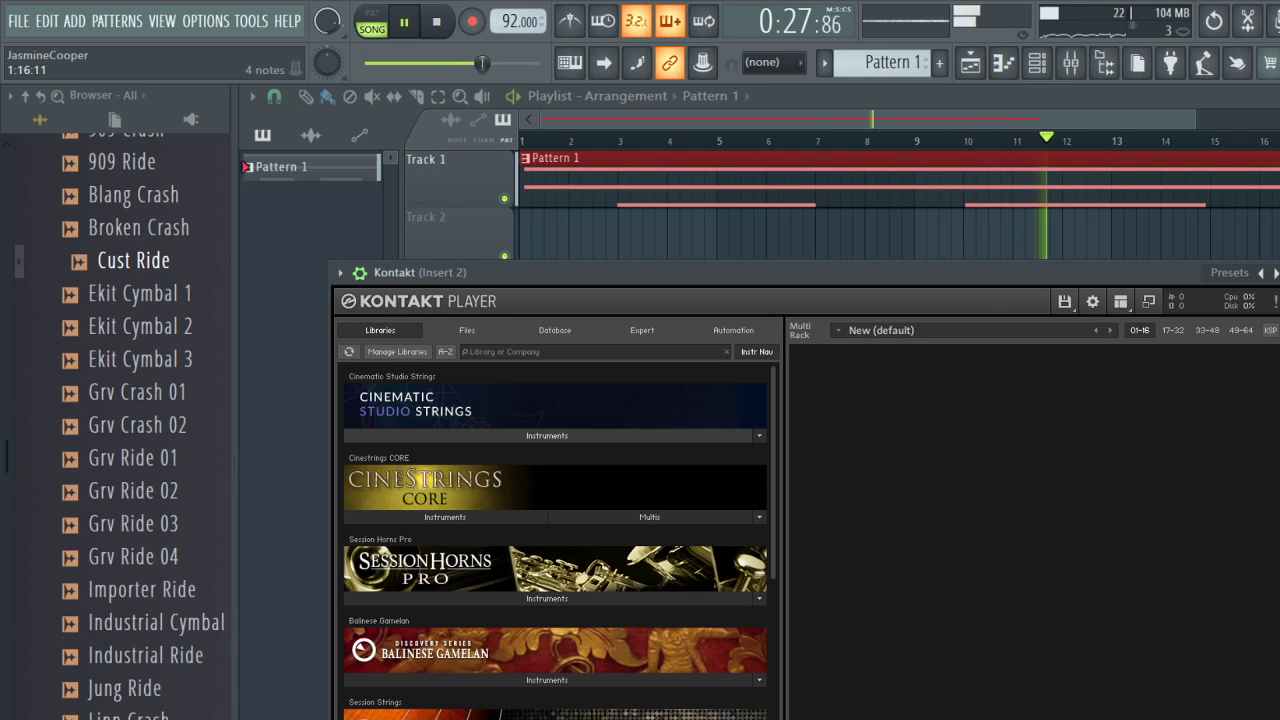
key("F6")
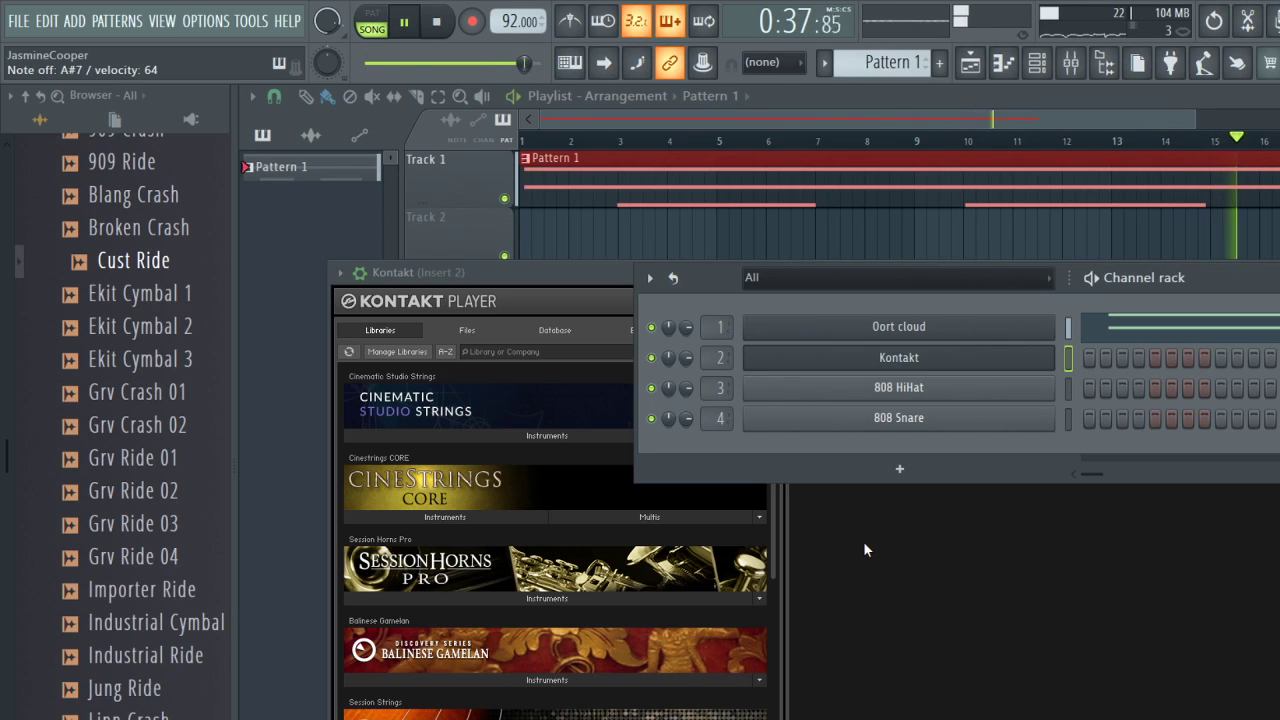
left_click(475, 275)
Extend the sustained C5 and G4 notes of Pattern 1 in the Oort cloud piano roll, with C5 about 29:12:00 long.
left_click(1273, 125)
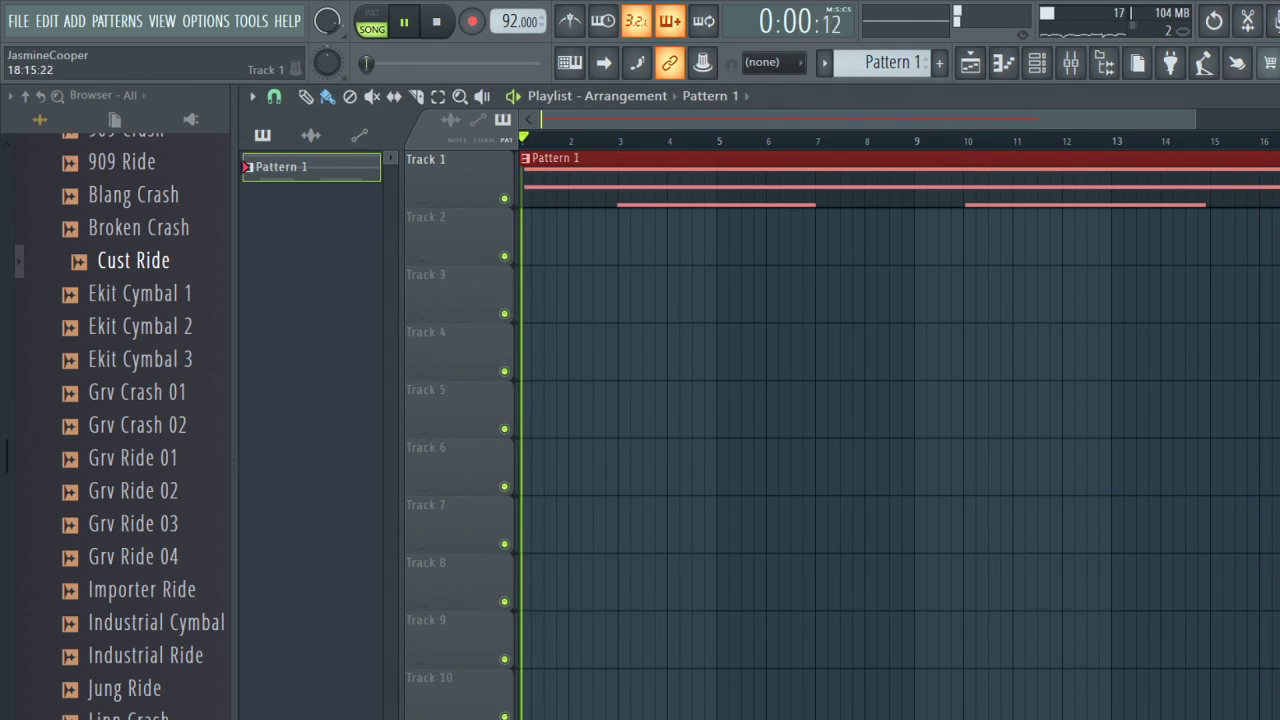
double_click(1261, 178)
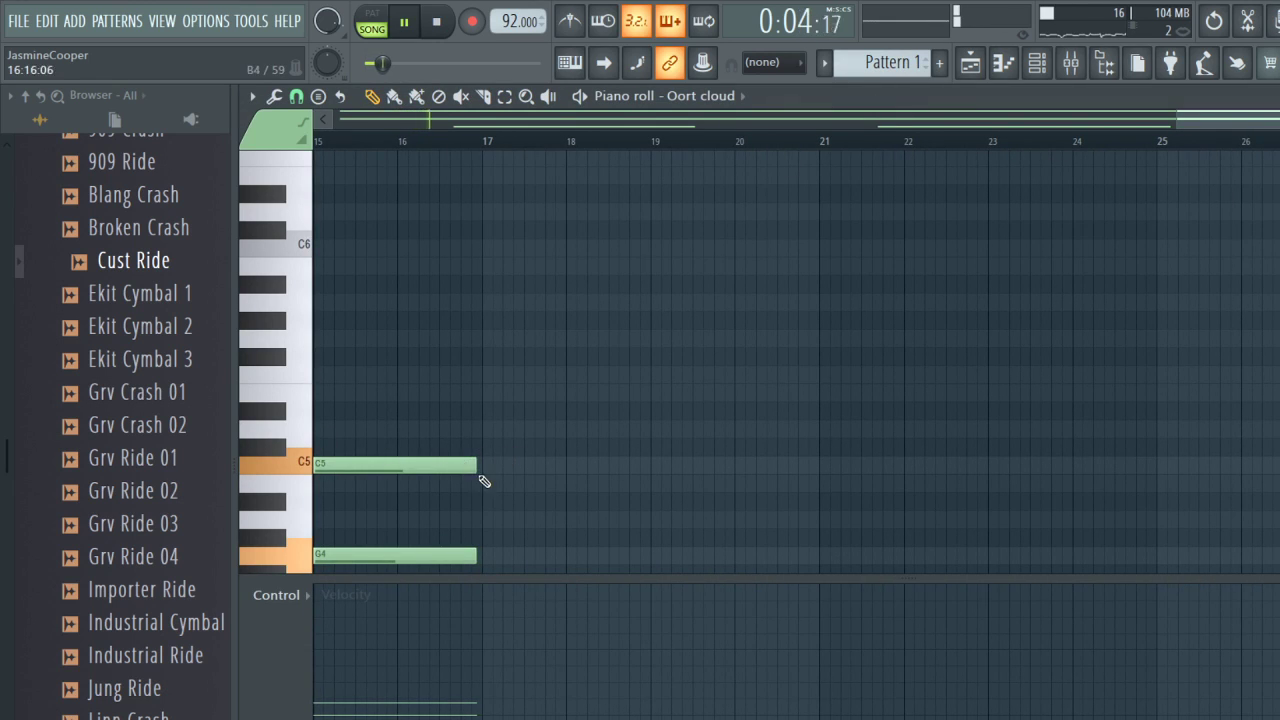
left_click_drag(470, 469, 1279, 469)
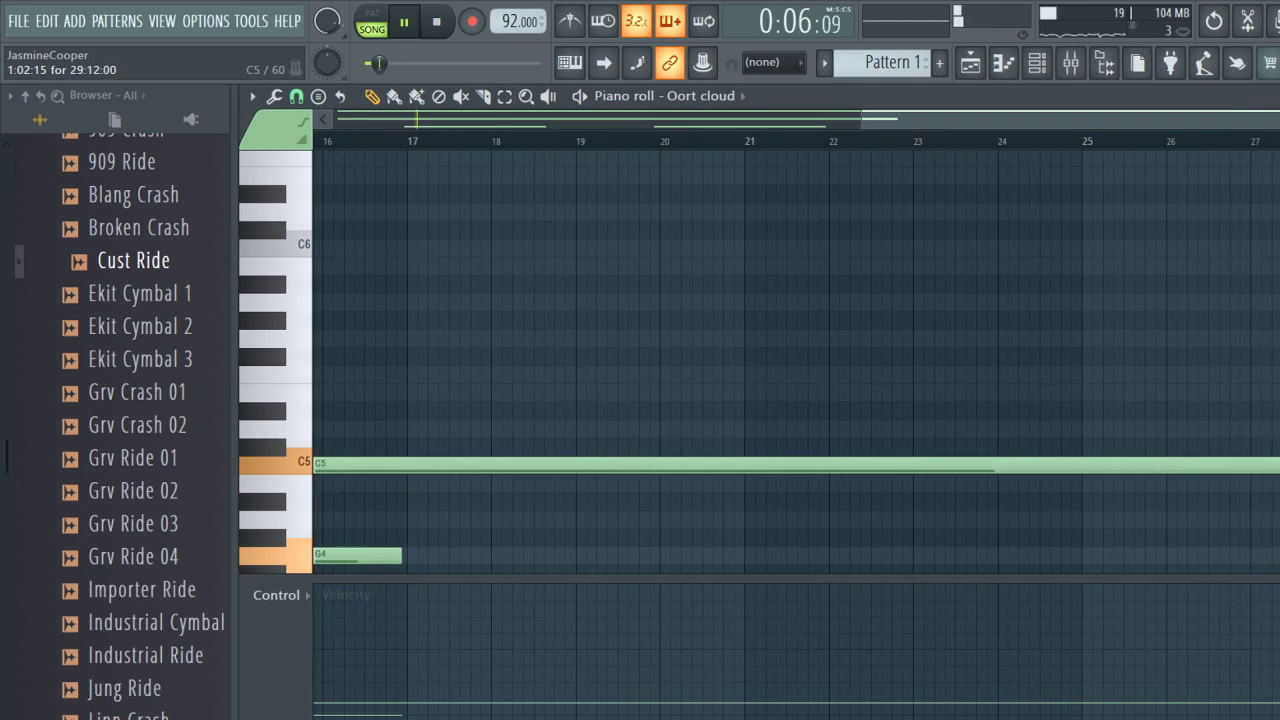
left_click_drag(400, 558, 1279, 558)
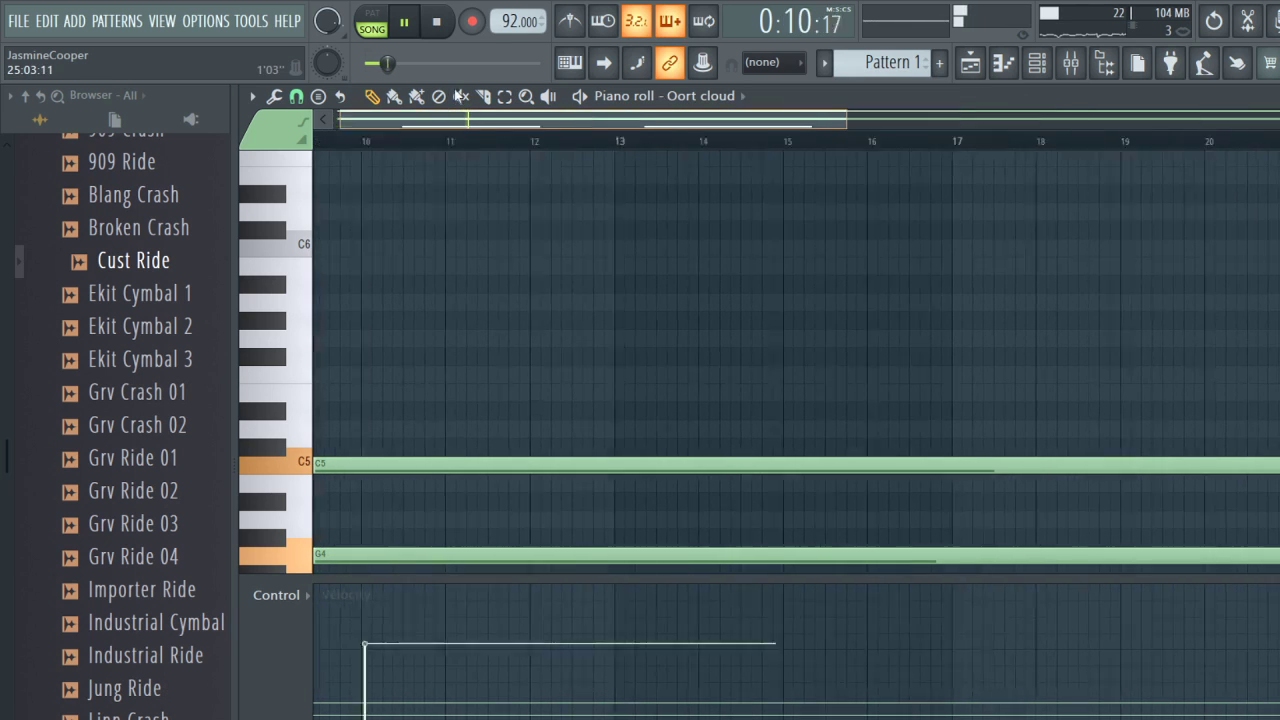
Add a D4 note under the extended notes in the Oort cloud piano roll, from about mid-bar 18 to mid-bar 23.
scroll(1094, 234, "down", 5)
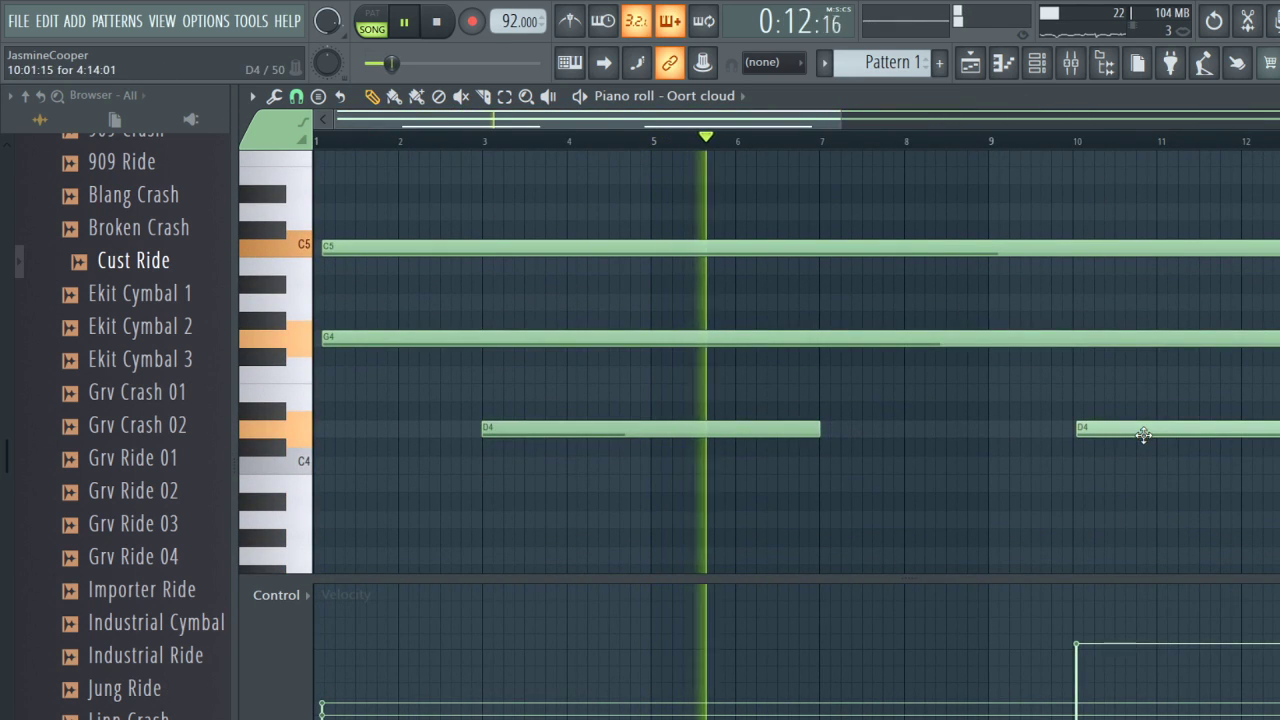
left_click_drag(570, 122, 1092, 207)
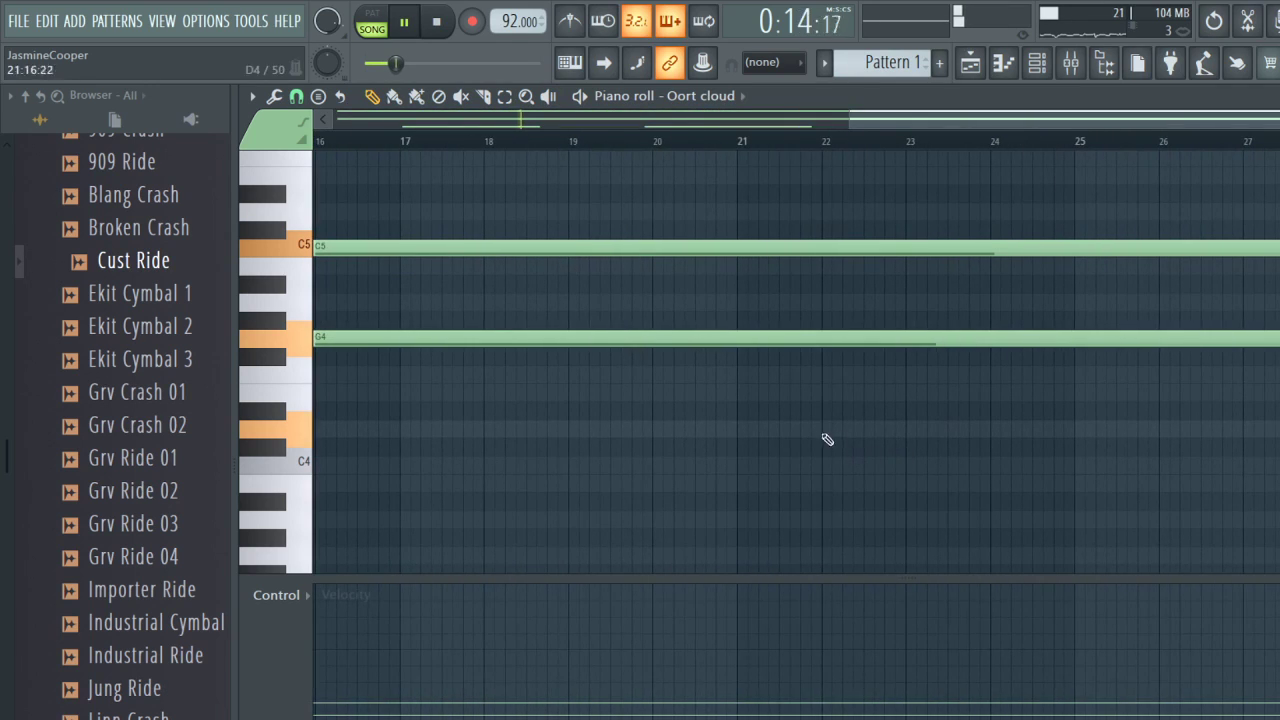
mouse_move(853, 432)
left_mouse_down()
mouse_move(474, 434)
mouse_move(540, 437)
left_mouse_up()
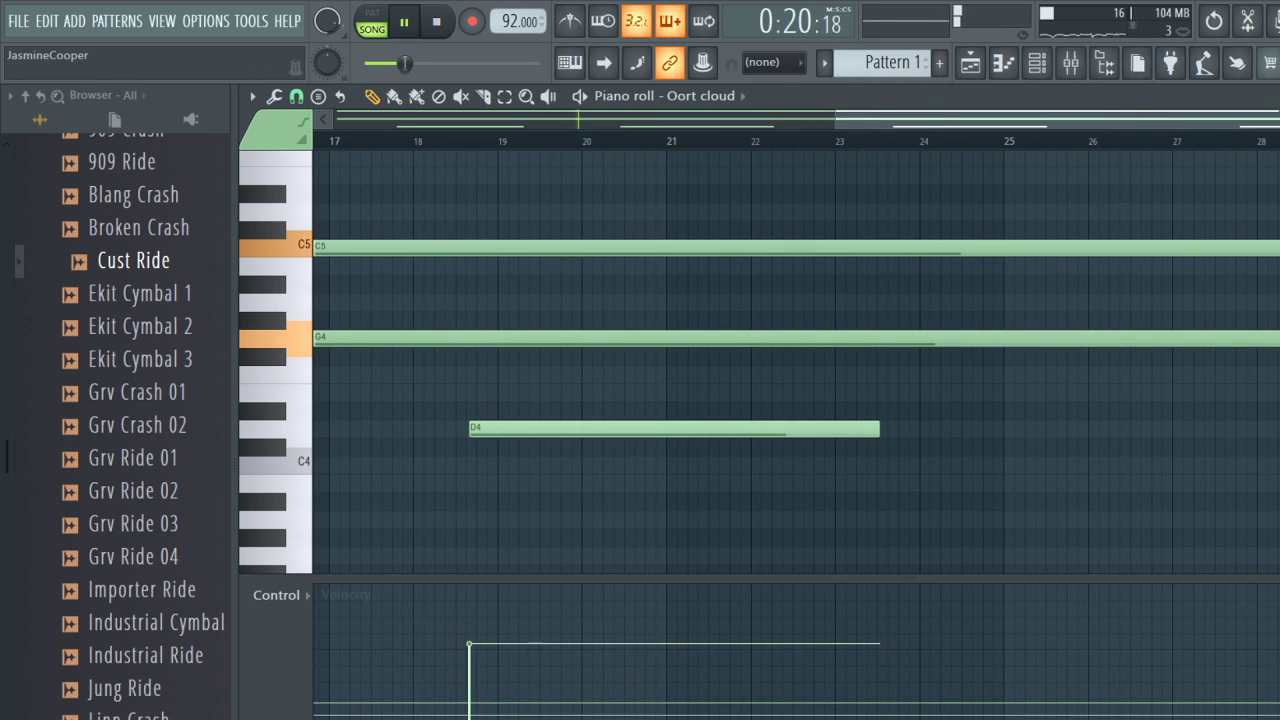
Add another D4 note starting at about mid-bar 29 under the sustained notes in the Oort cloud piano roll.
key("Page_Down")
left_click_drag(1231, 251, 1279, 251)
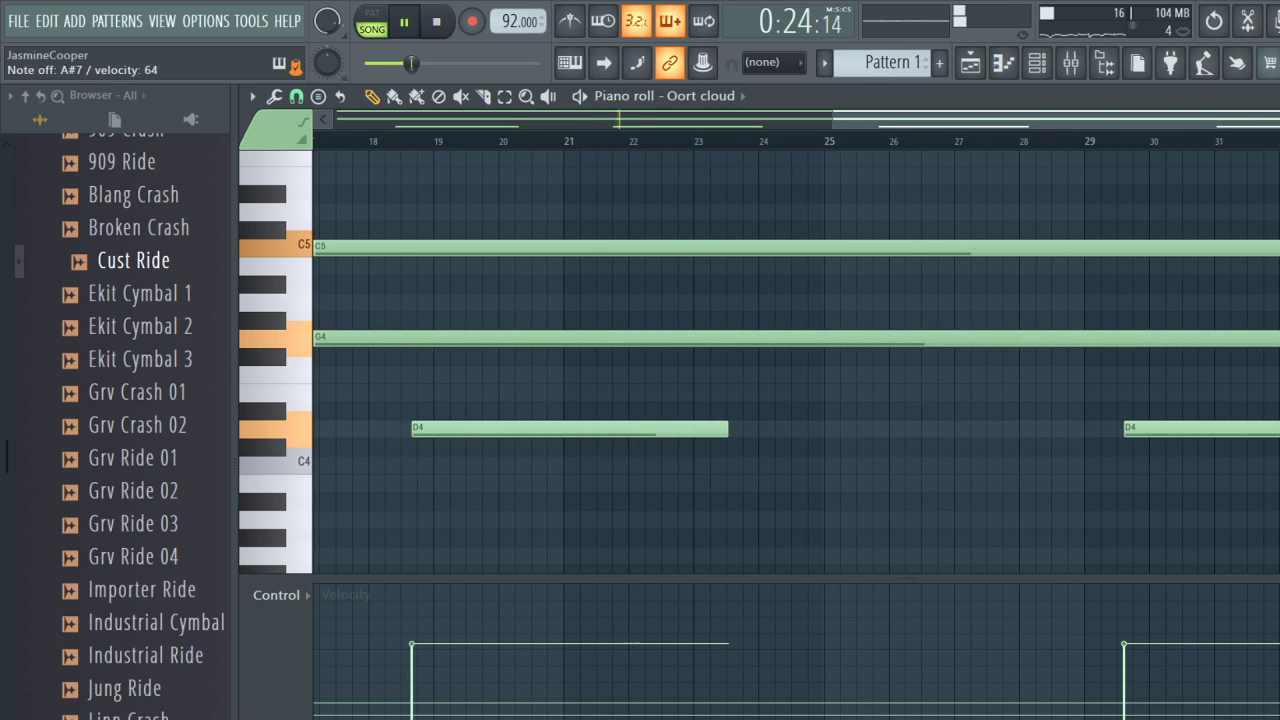
key("space")
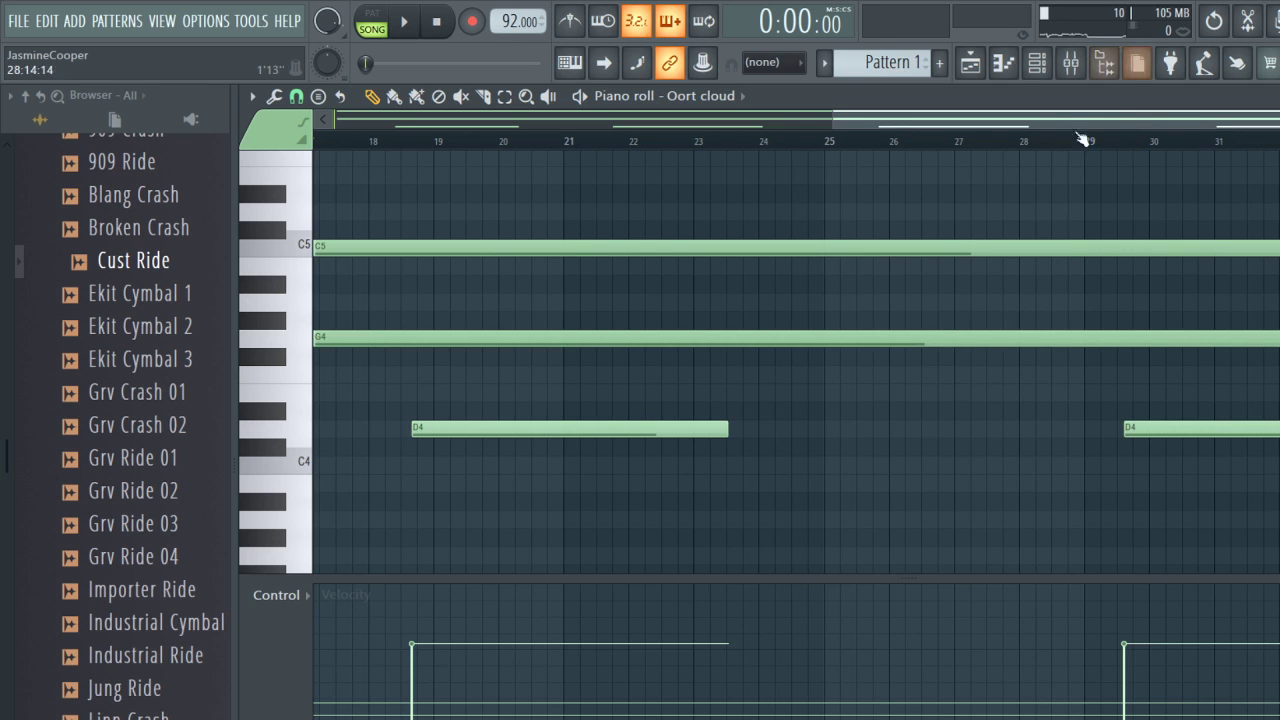
Play Pattern 1 from the start to check the D4 notes and save the project.
left_click_drag(510, 146, 4, 151)
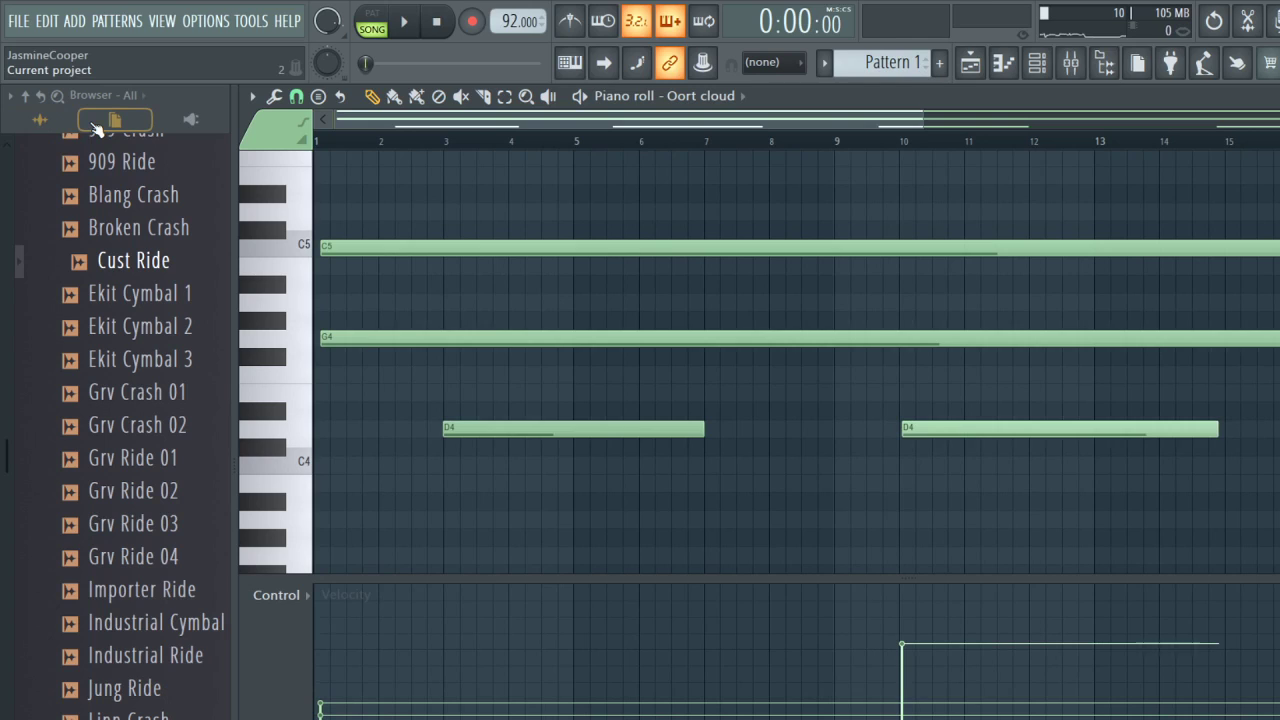
key("space")
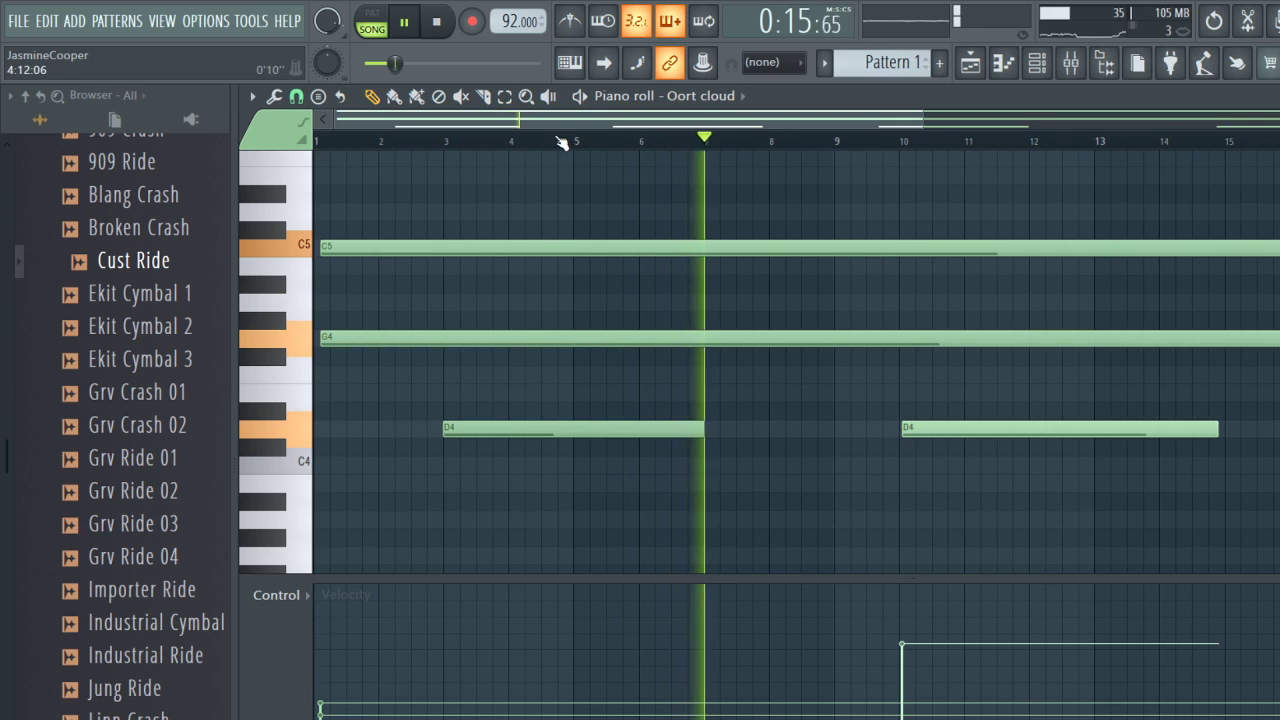
key("ctrl+s")
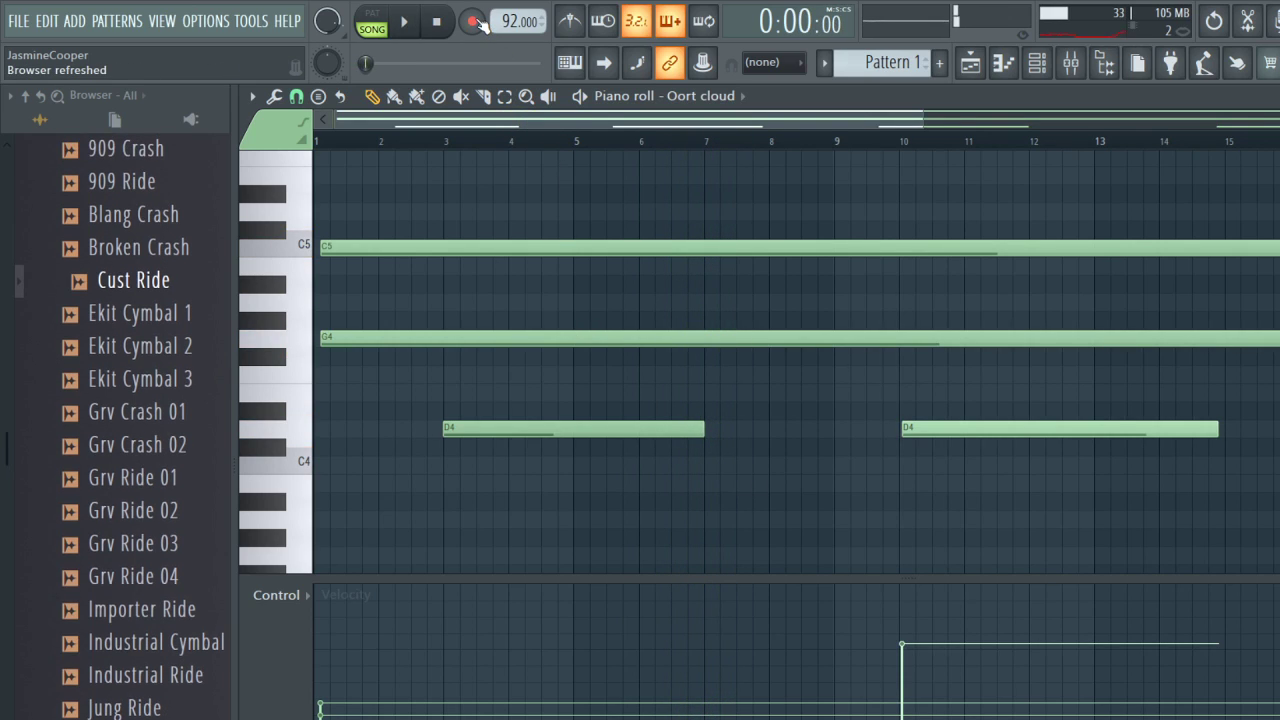
Enable song recording and select Insert 4 in the mixer.
left_click(477, 21)
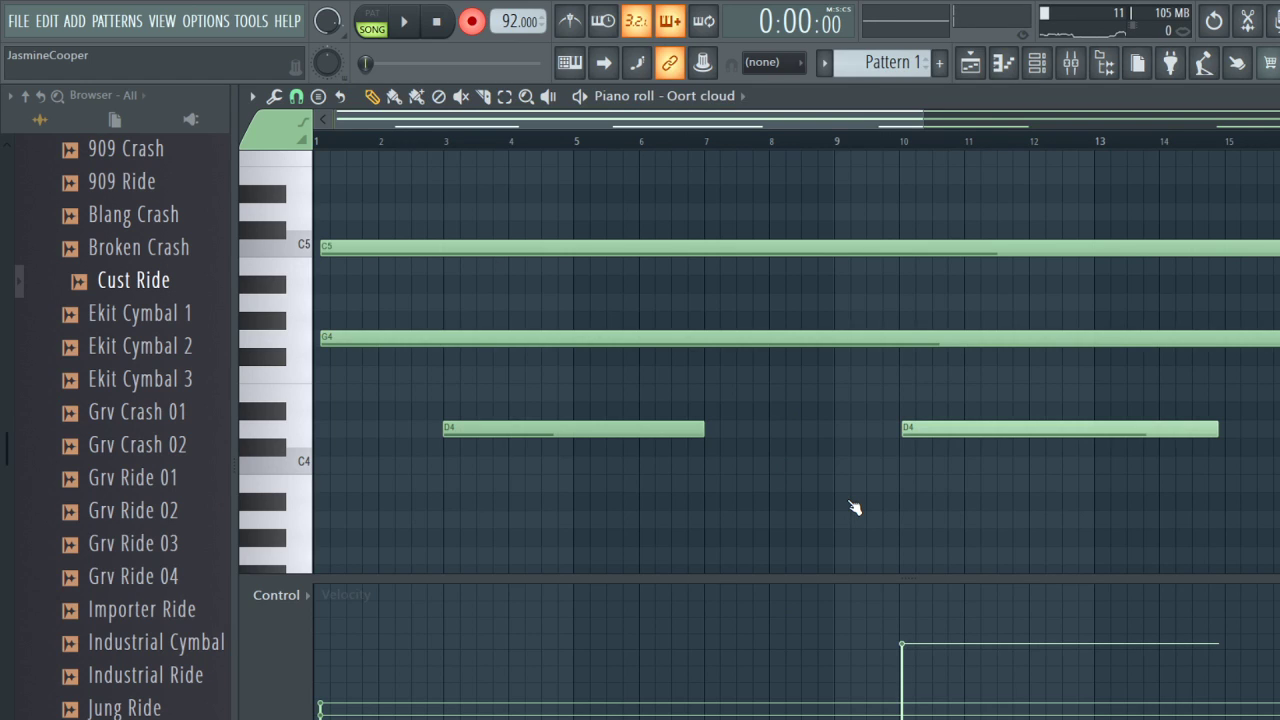
key("F9")
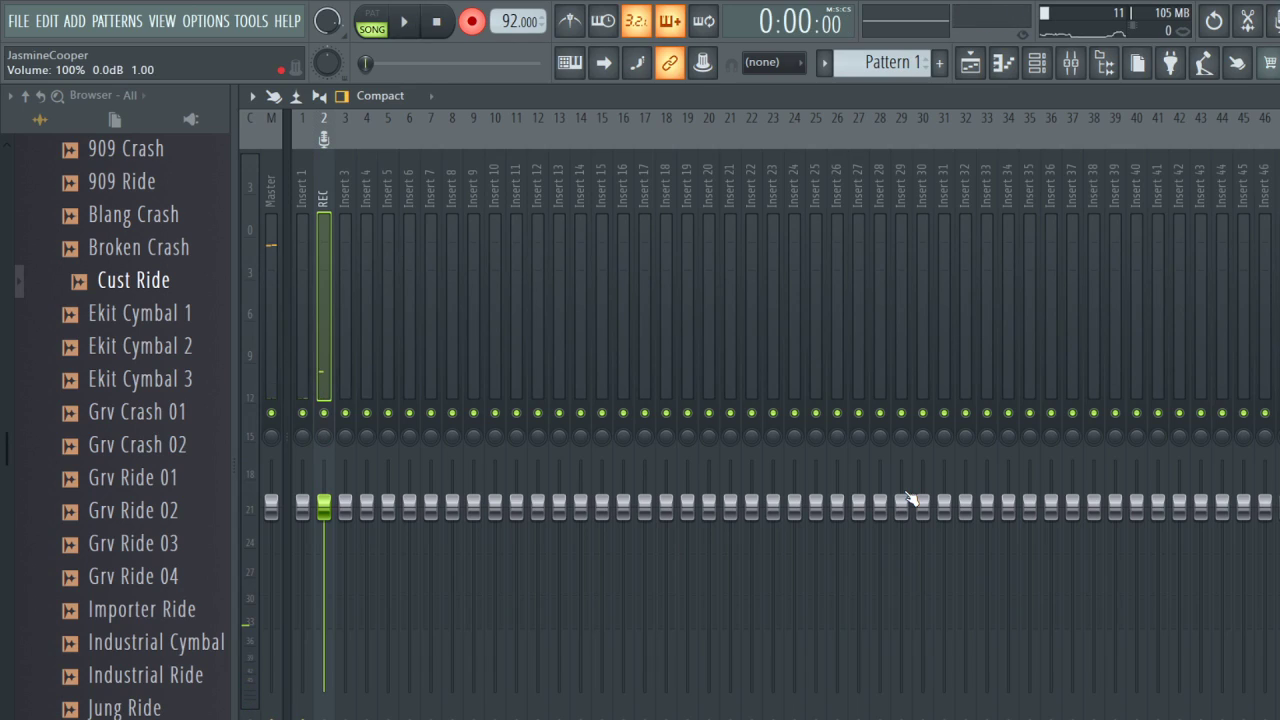
key("Right")
key("Right")
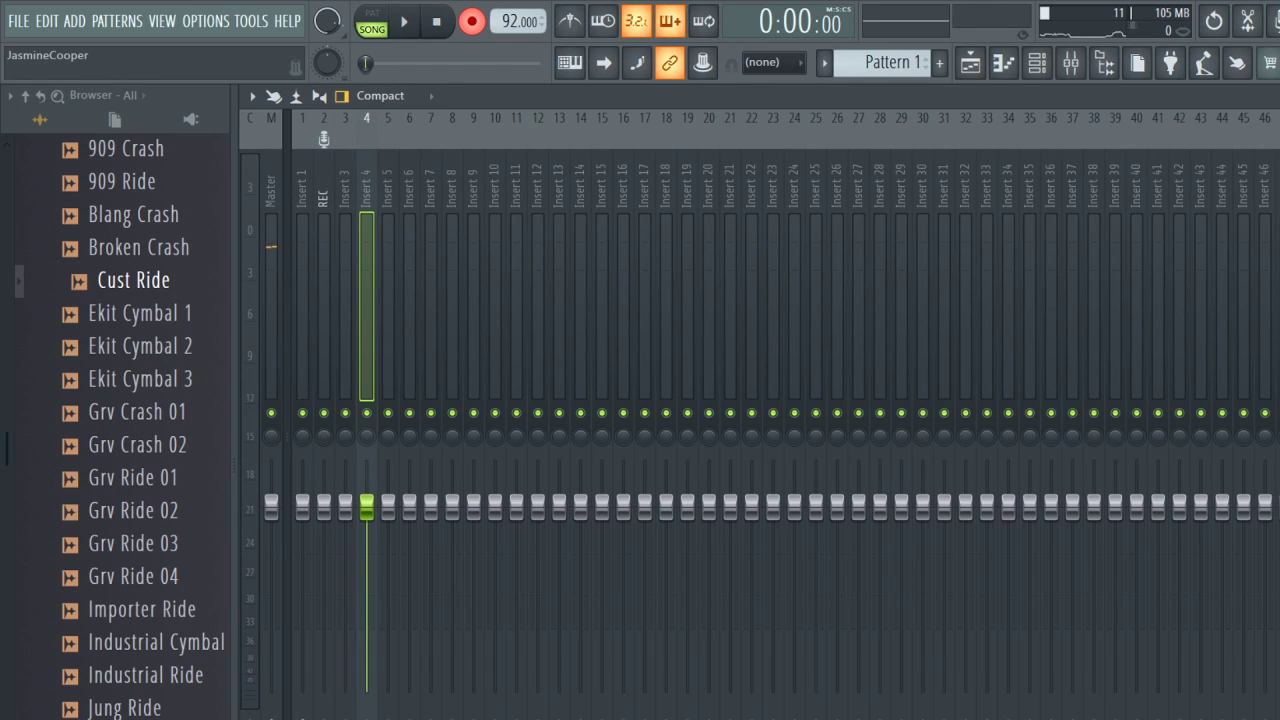
Try to record a full take over Pattern 1 from the start of the song.
key("F7")
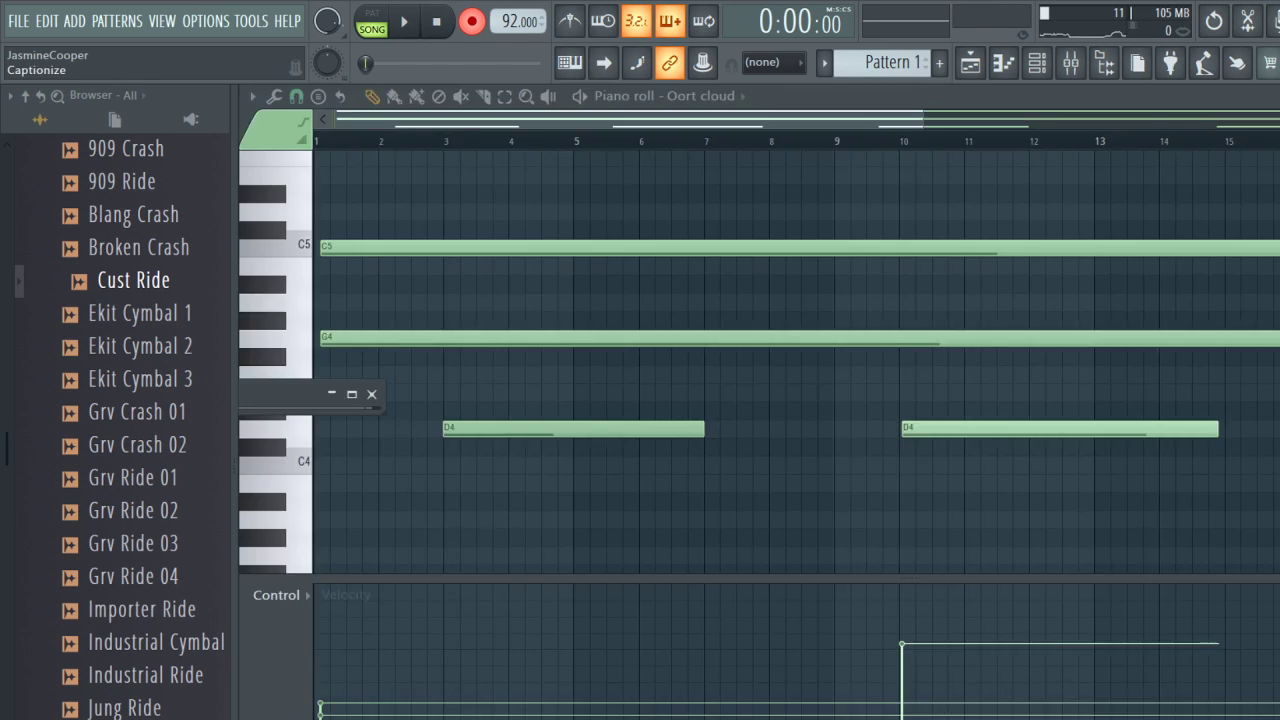
key("space")
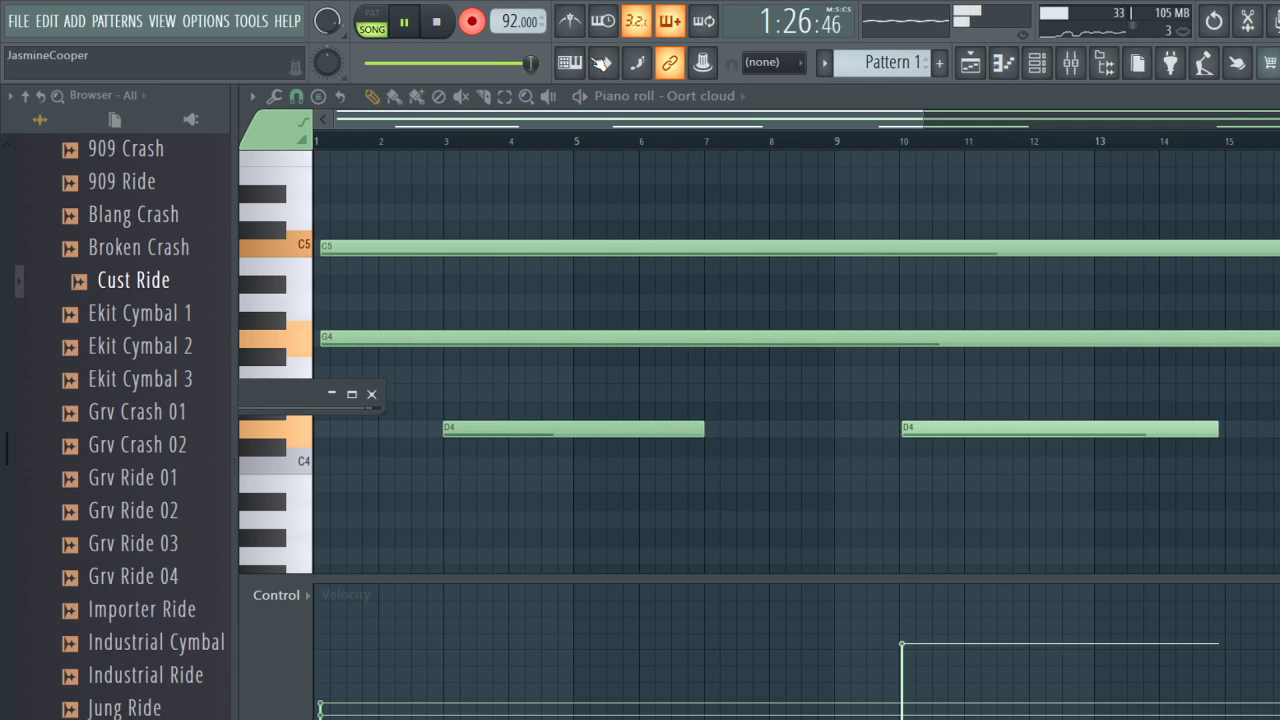
key("space")
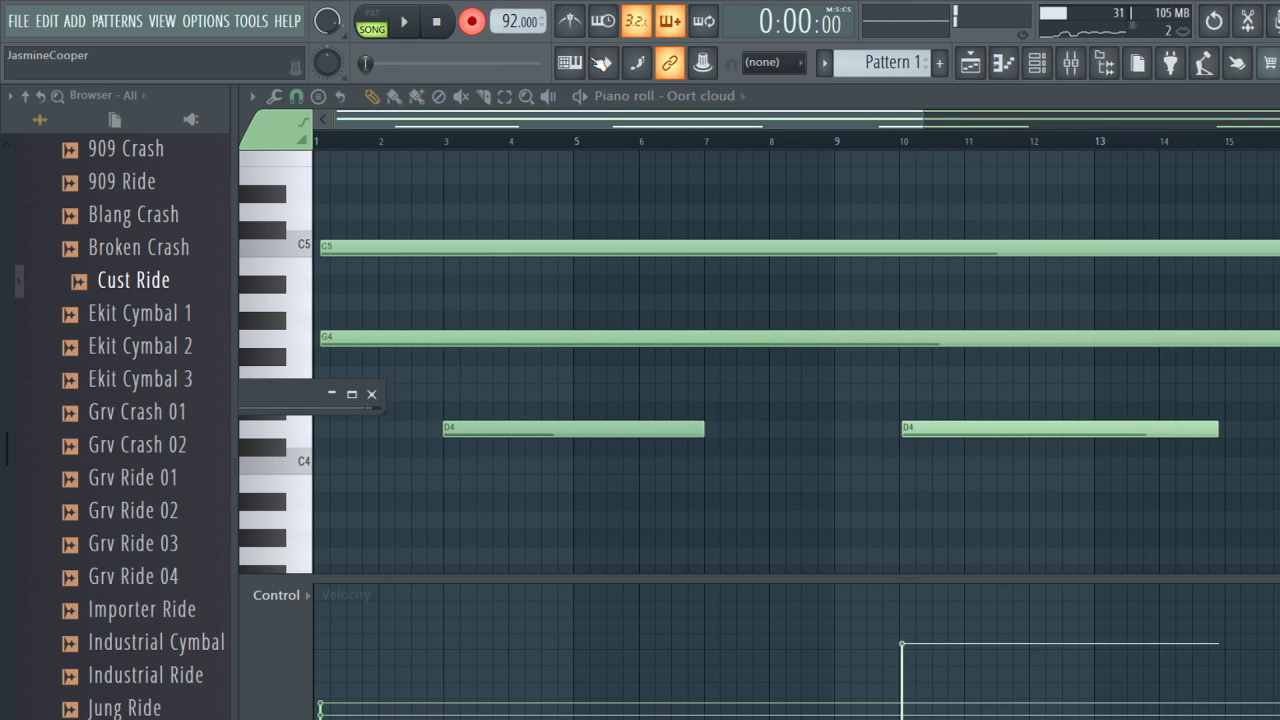
Show the whole length of Pattern 1 in the playlist and arm mixer Insert 4 for audio recording.
left_click(970, 62)
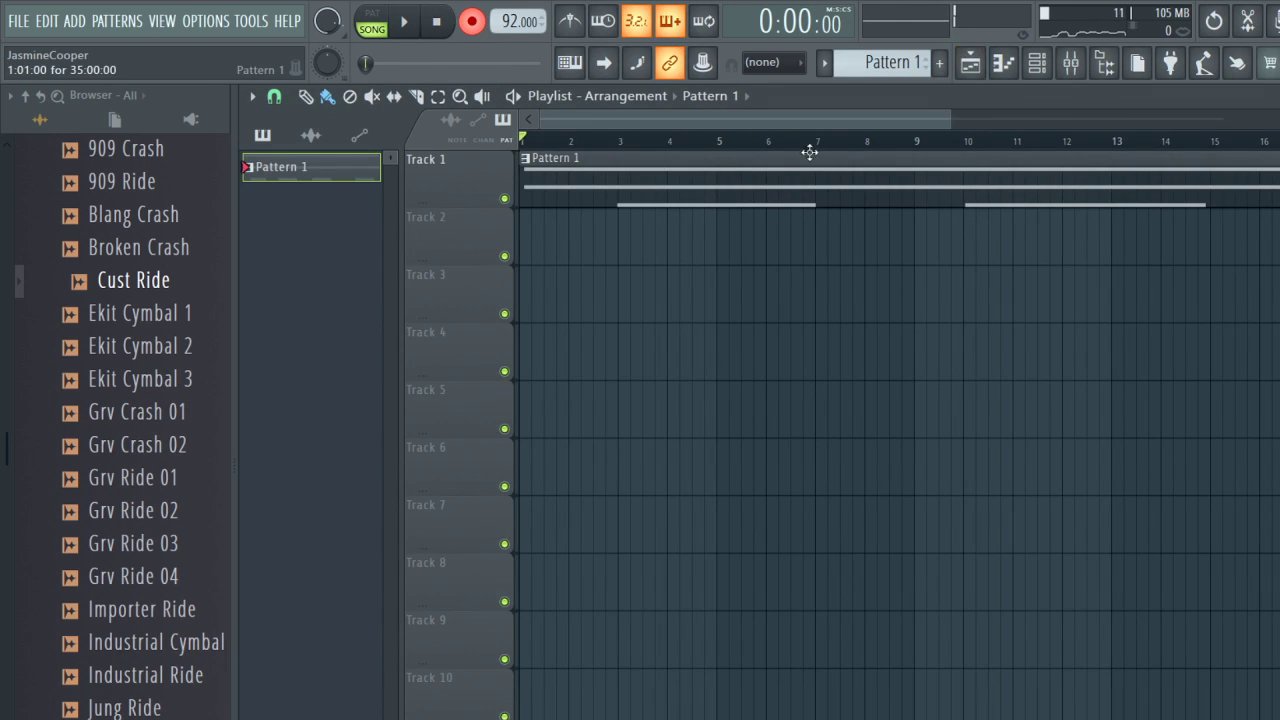
left_click_drag(947, 119, 1278, 119)
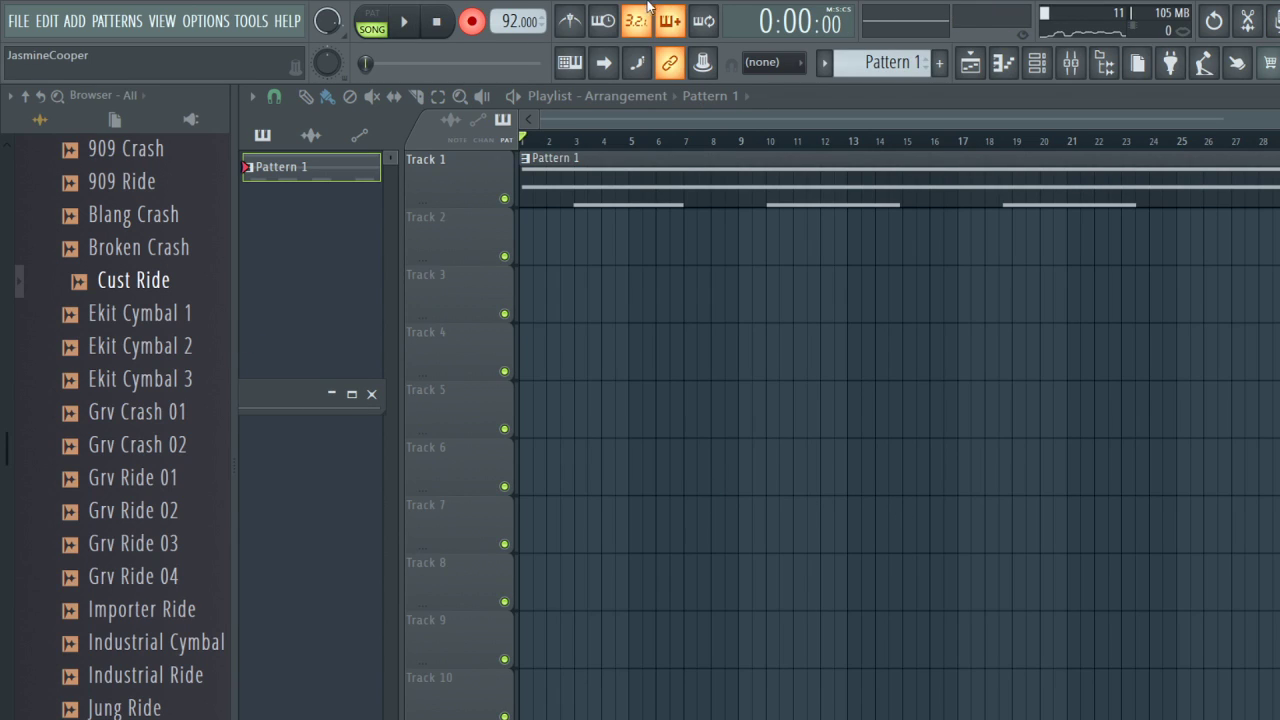
left_click(1078, 64)
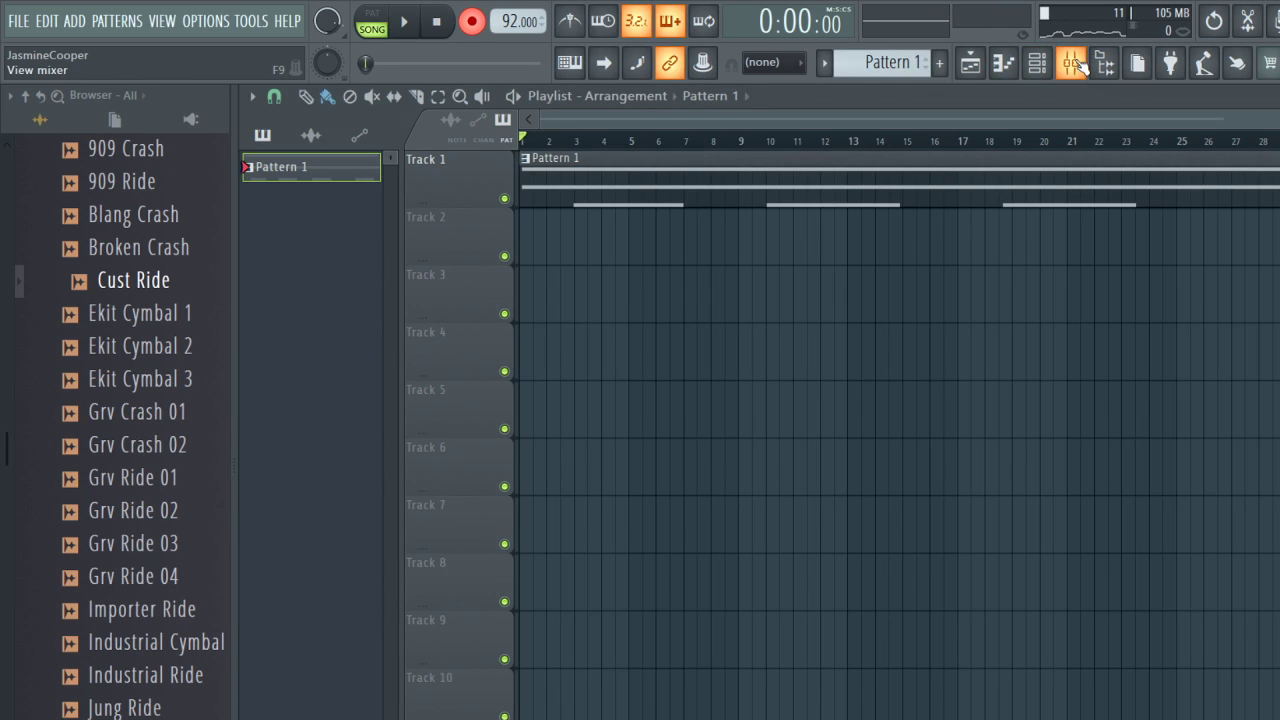
left_click(1078, 64)
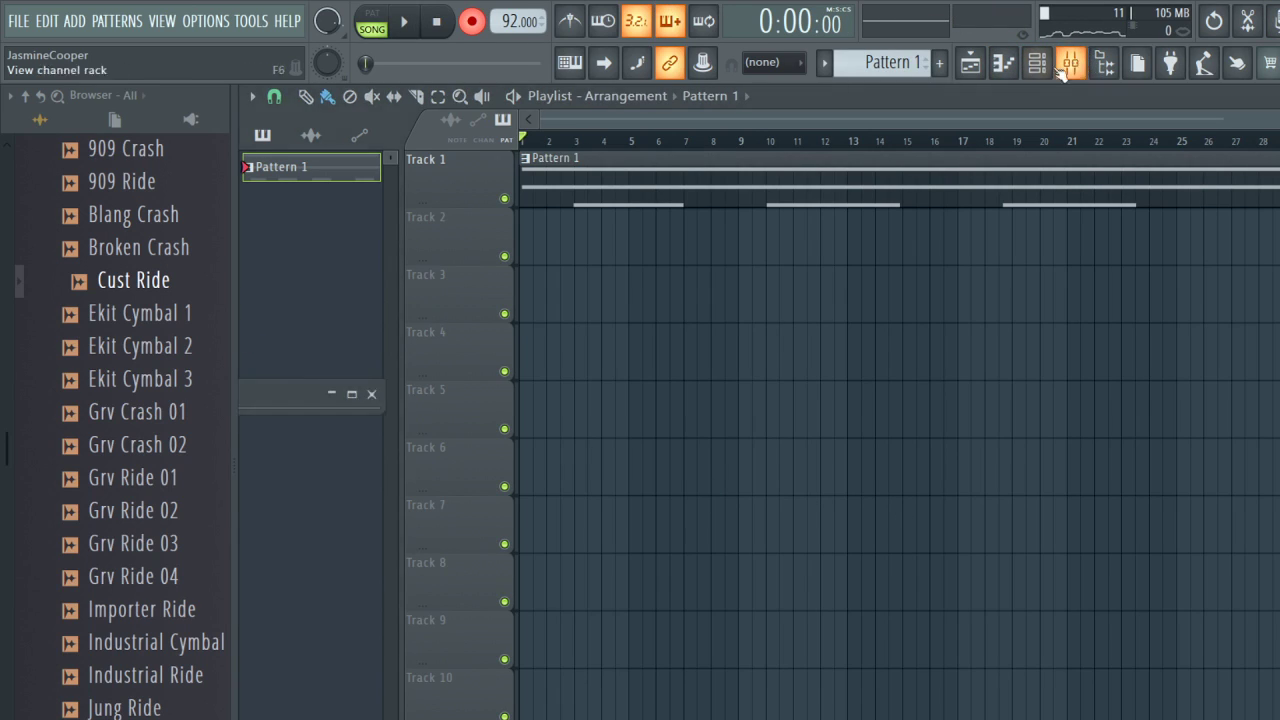
left_click(351, 393)
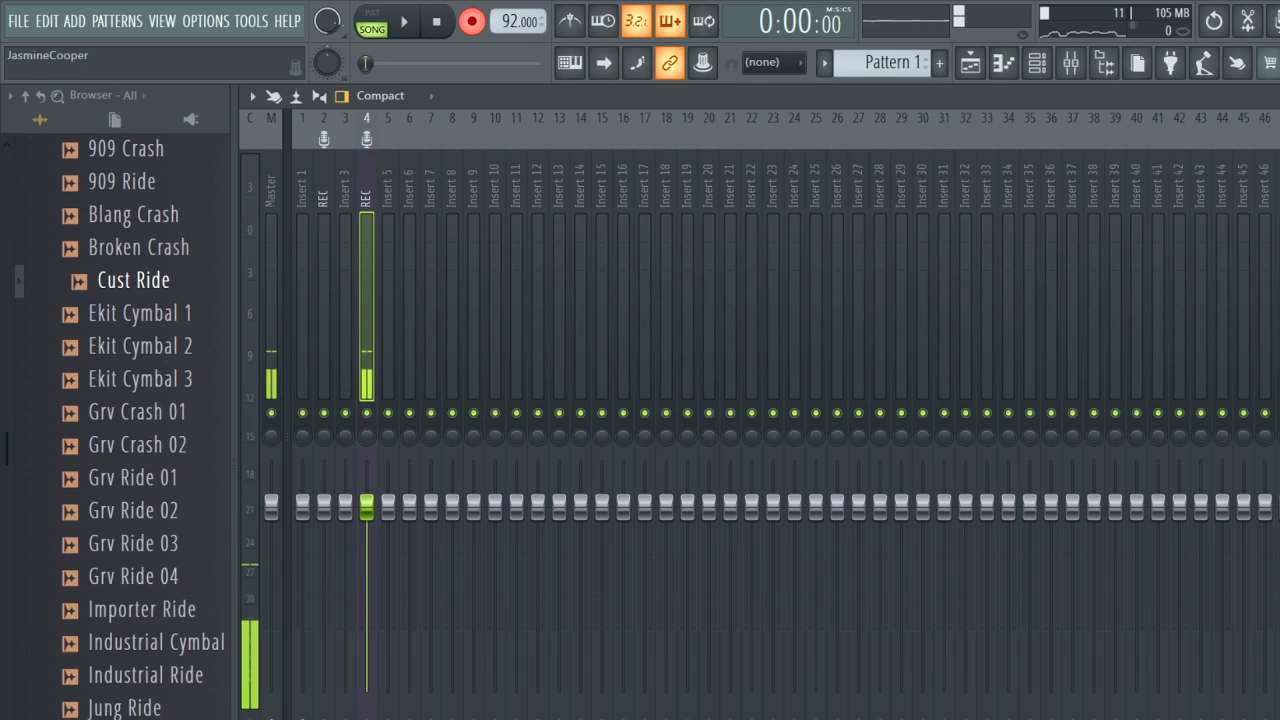
Record an audio take about 34 bars long over Pattern 1 onto playlist track 2.
key("Return")
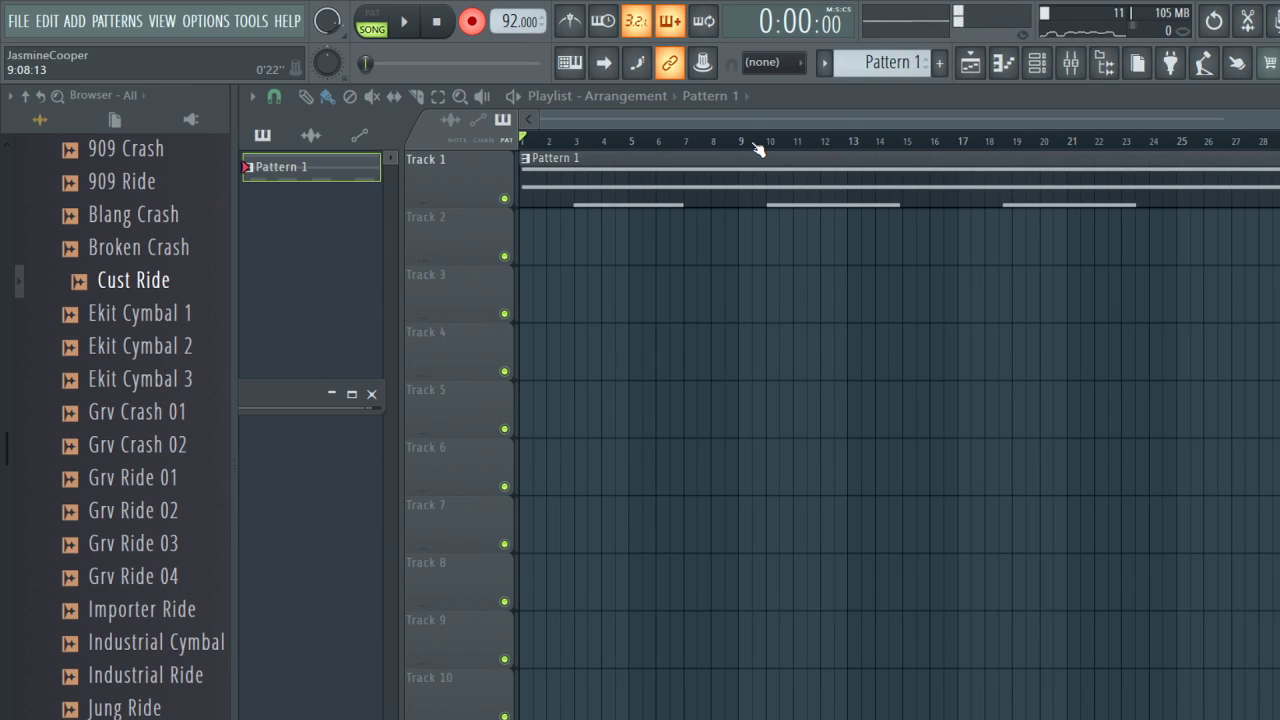
key("space")
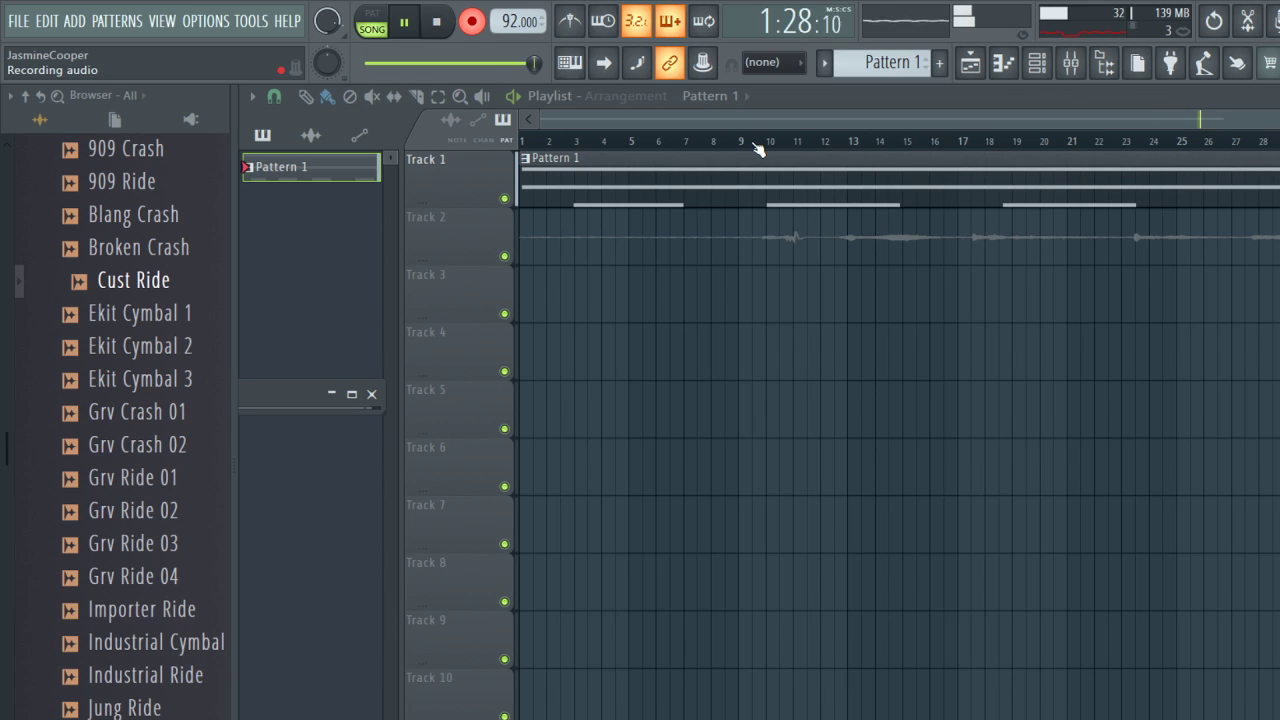
key("space")
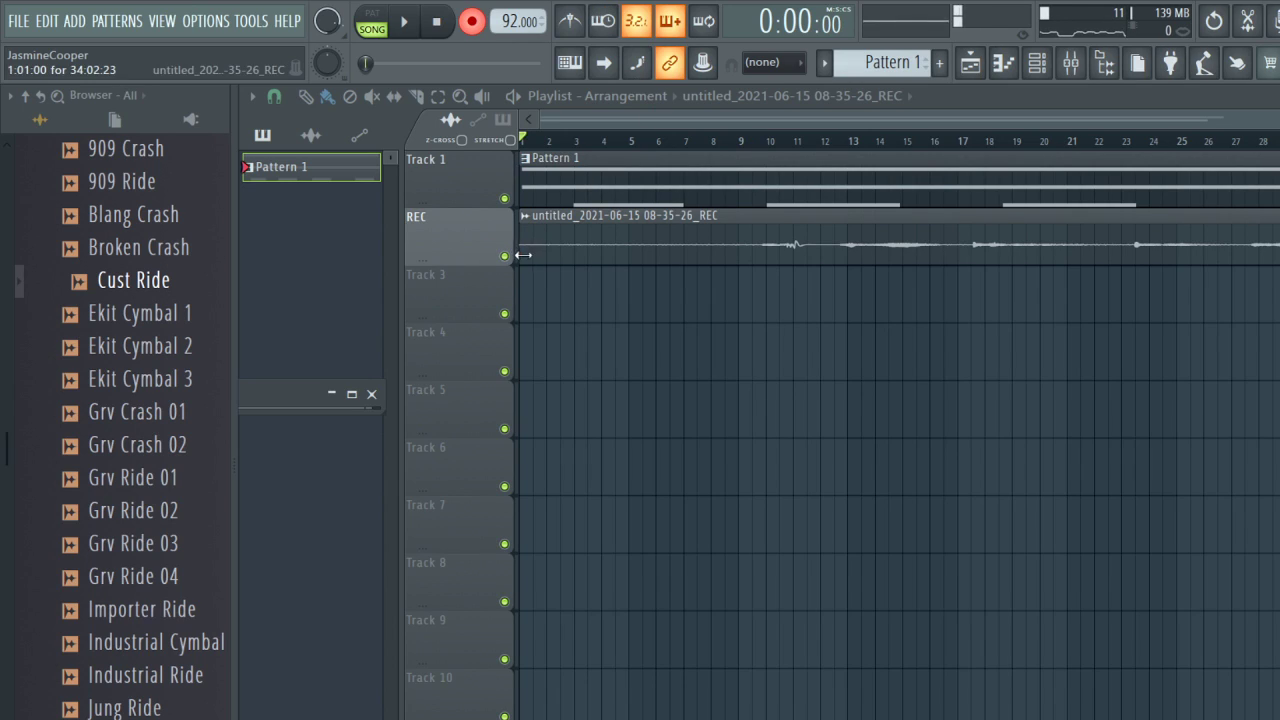
Trim the start of the recorded audio clip to about bar 12 and briefly preview the song.
left_click_drag(523, 255, 824, 268)
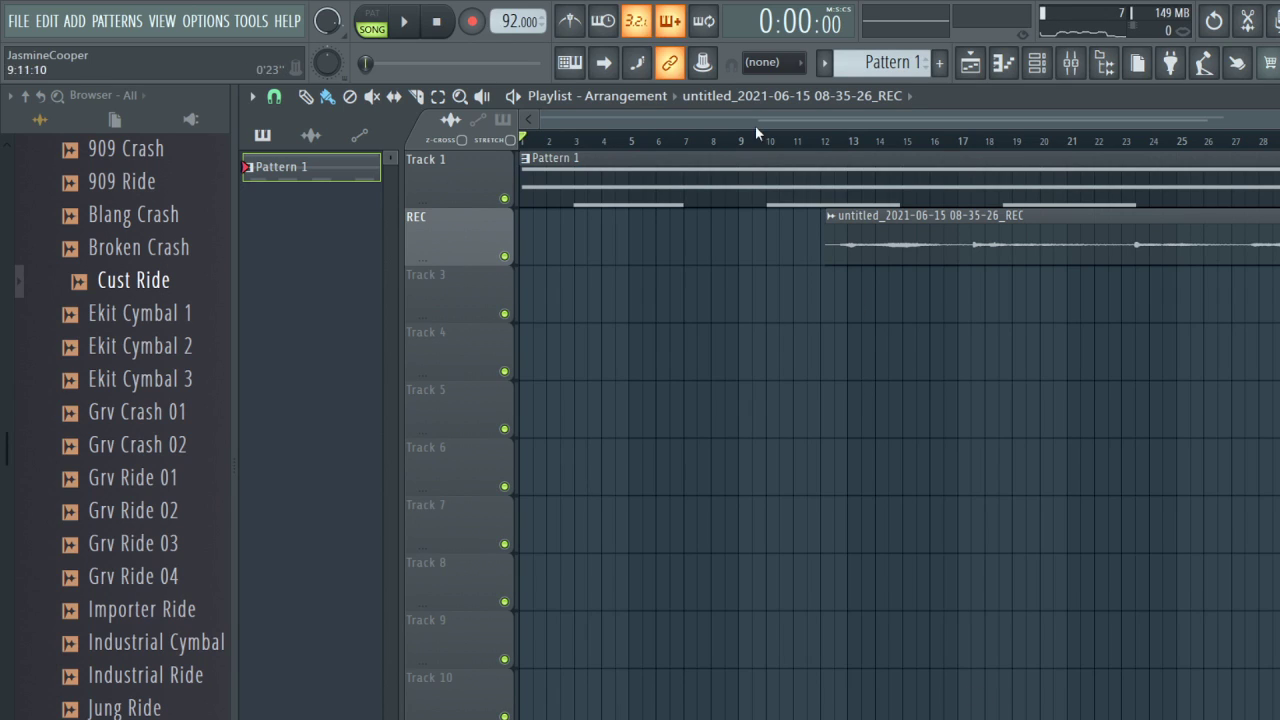
key("space")
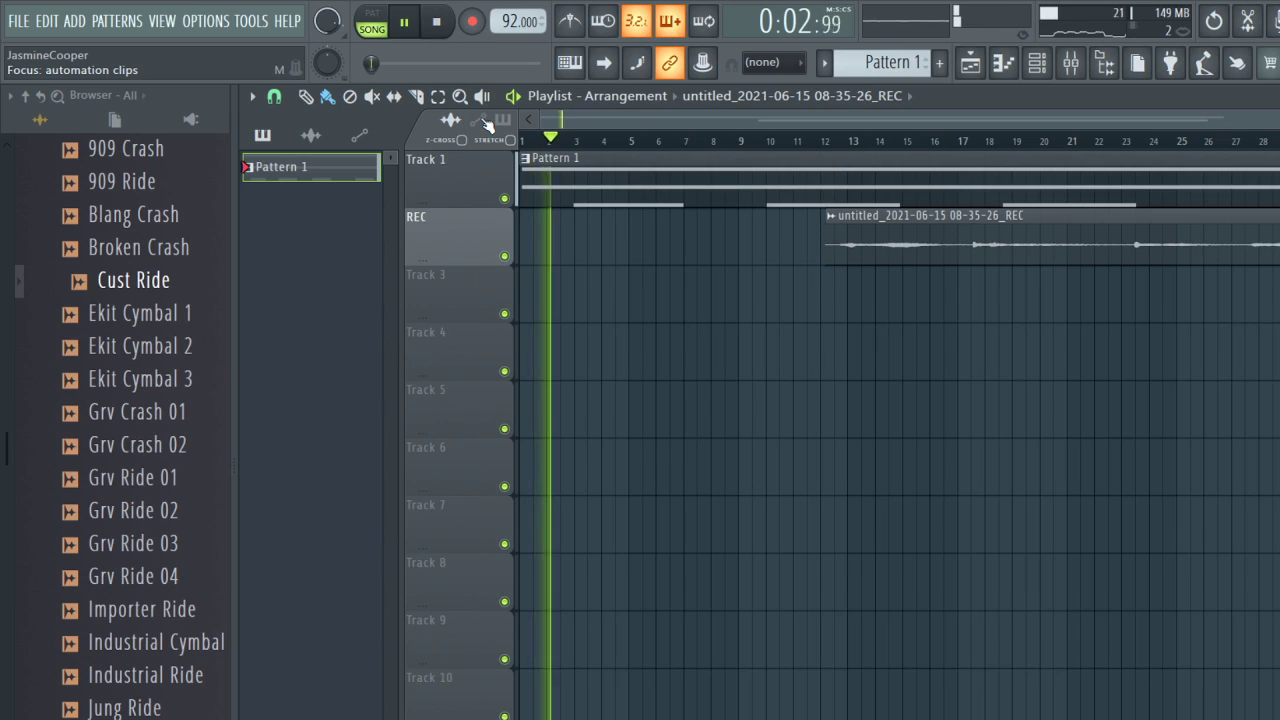
key("space")
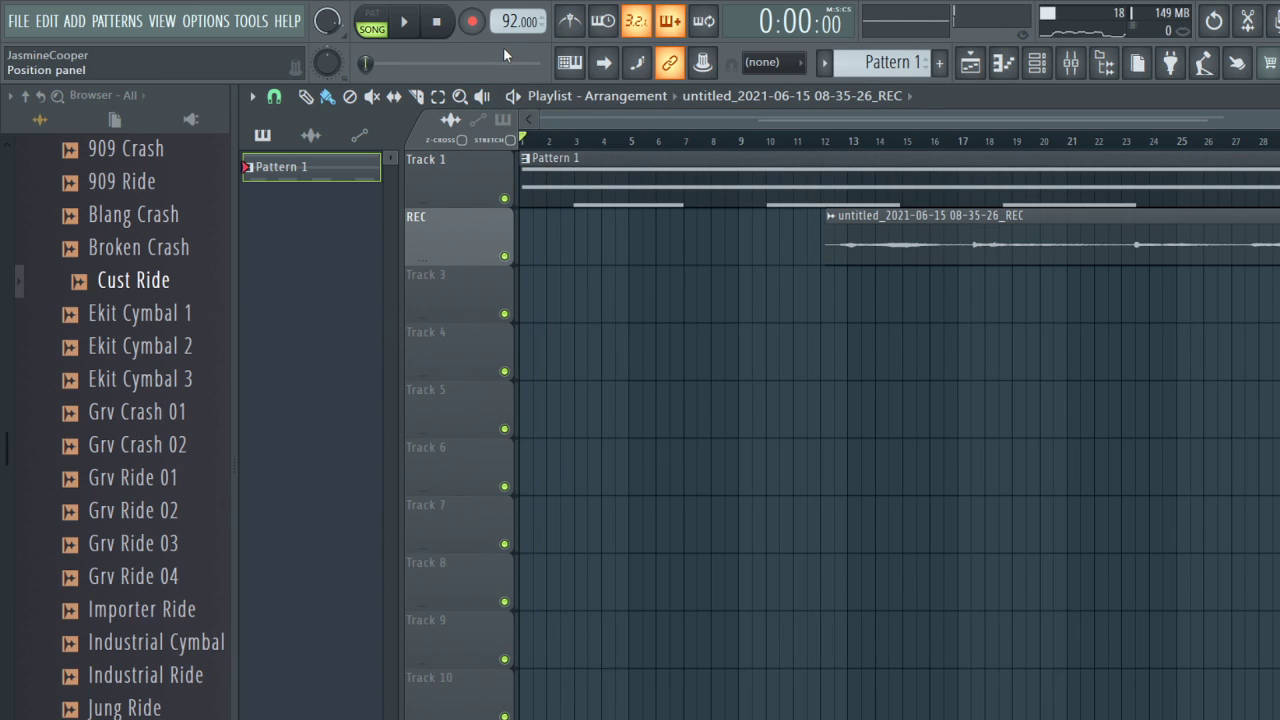
Open the recorded clip's channel settings during playback and route it to mixer track 4.
left_click(404, 21)
left_click(948, 244)
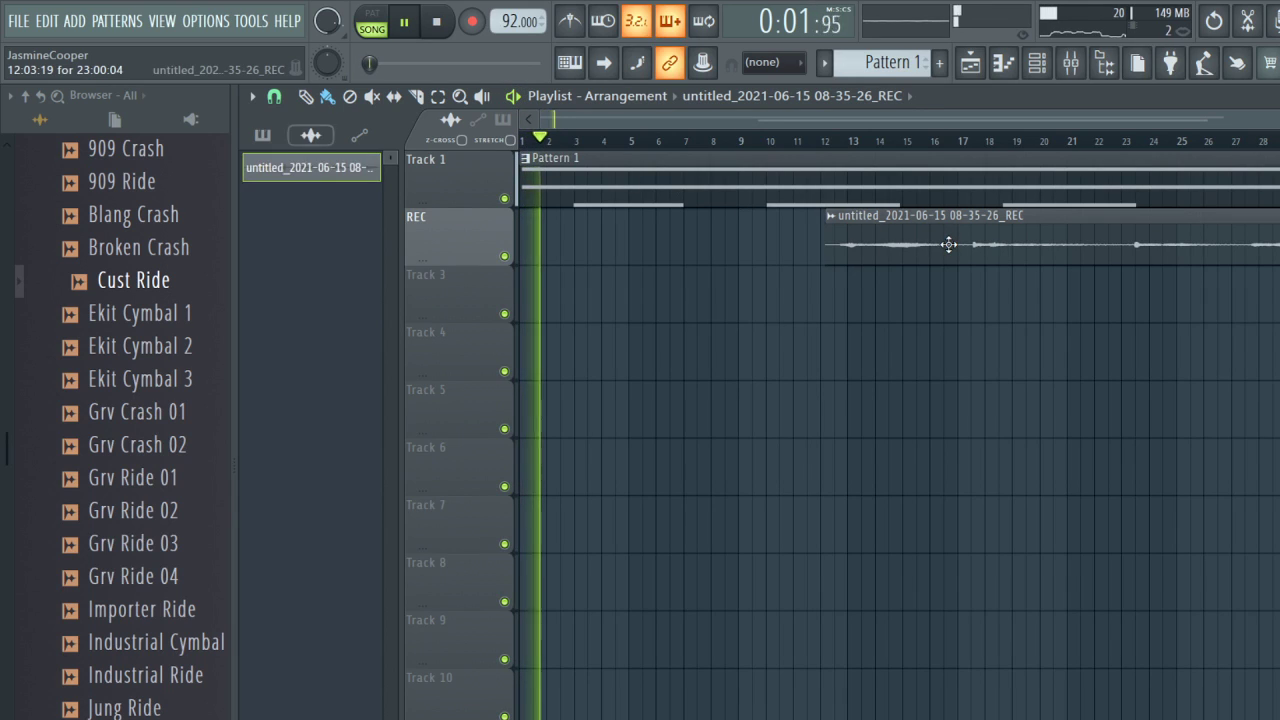
double_click(948, 244)
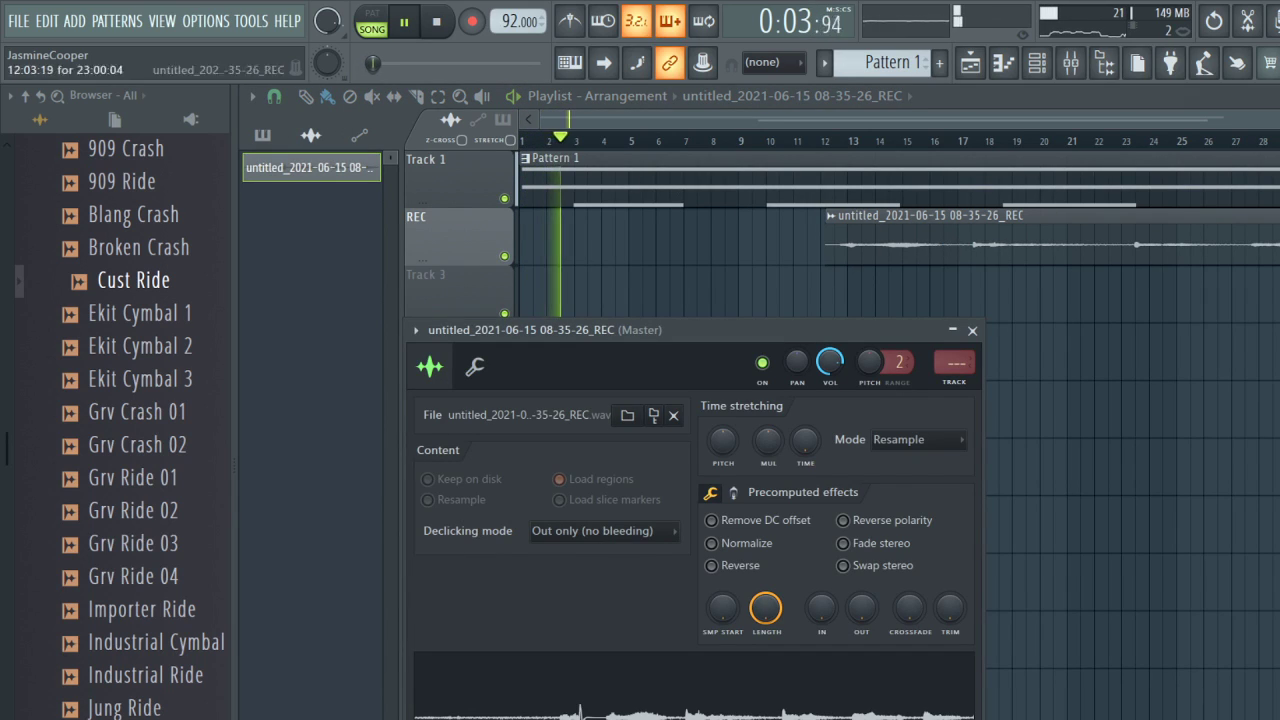
left_click(1070, 68)
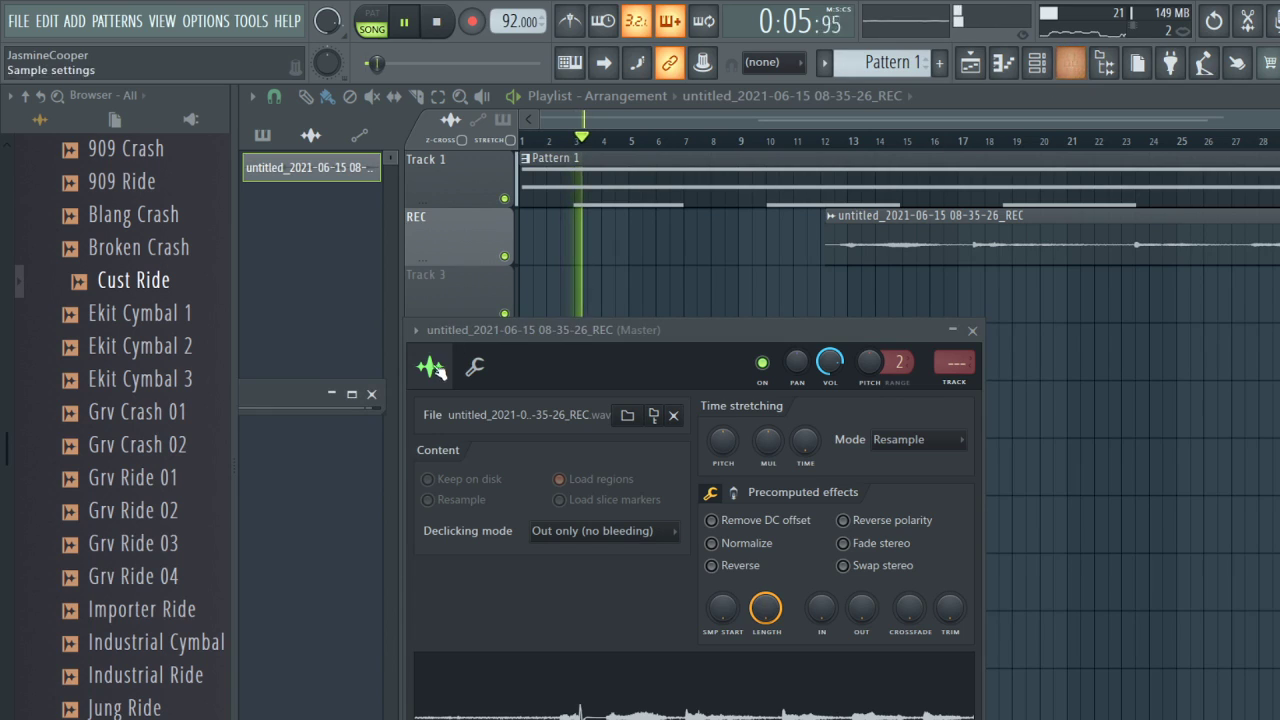
left_click(352, 394)
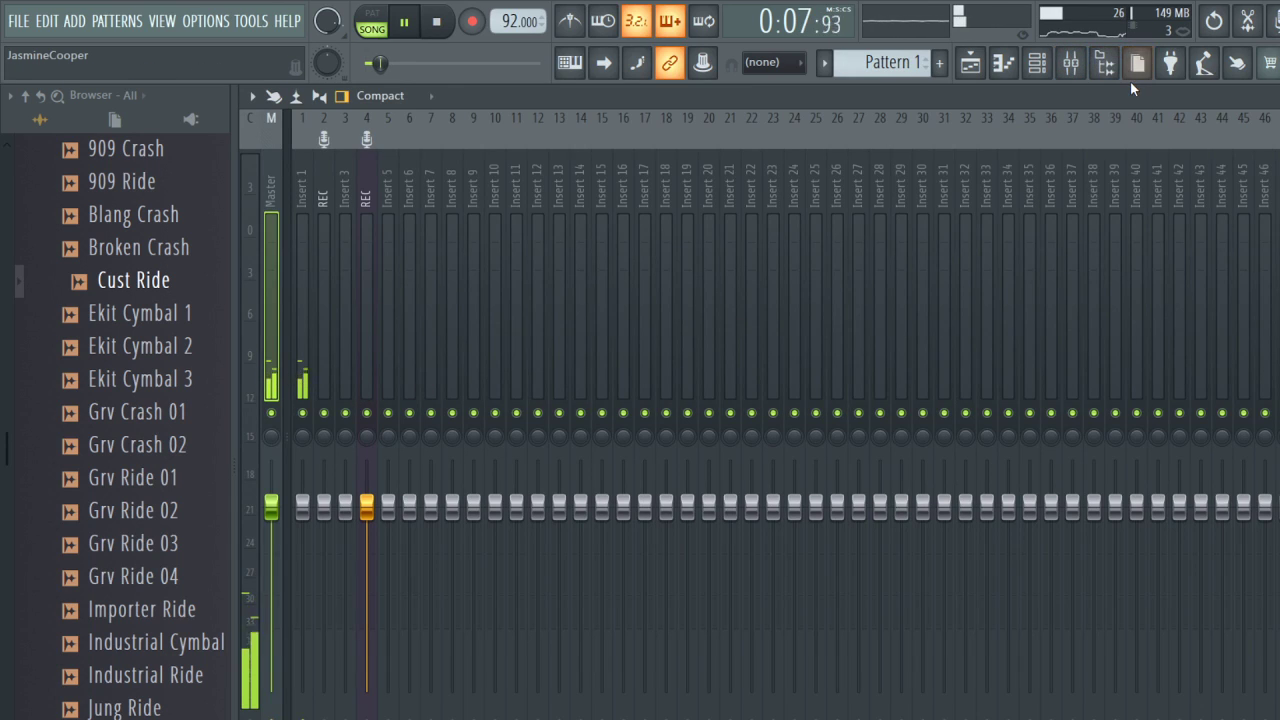
left_click(1279, 96)
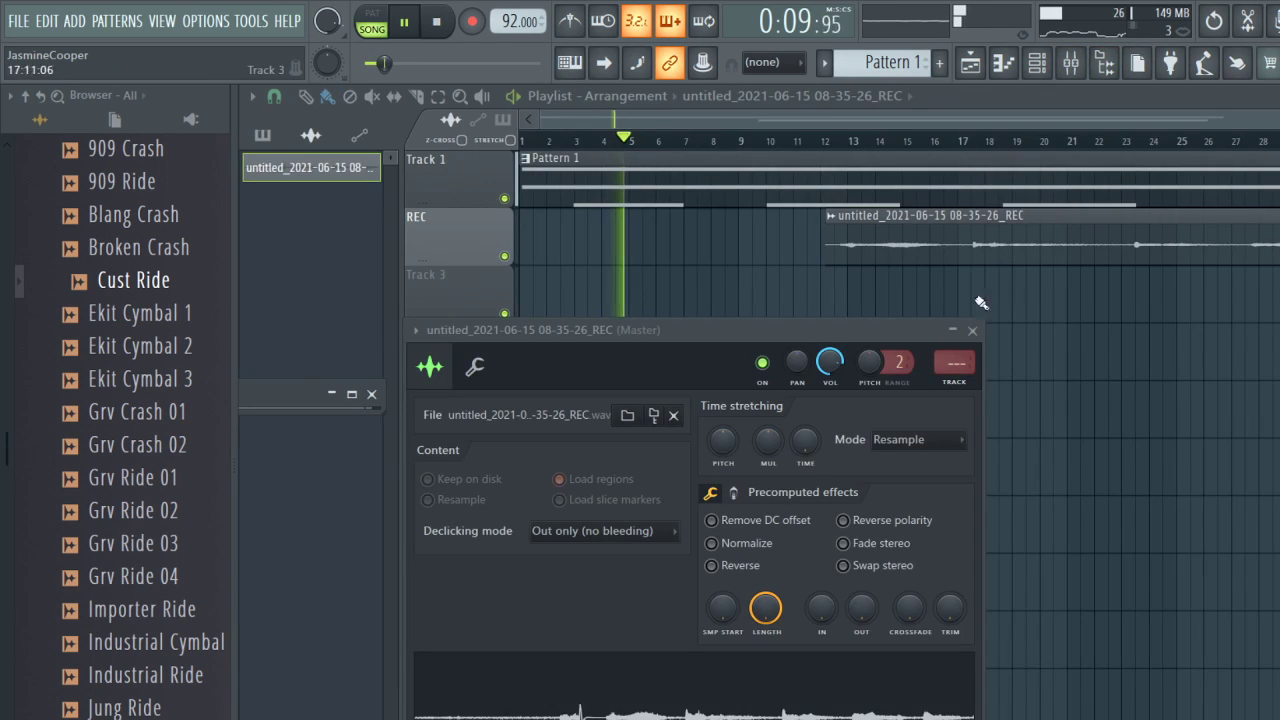
left_click_drag(954, 362, 954, 326)
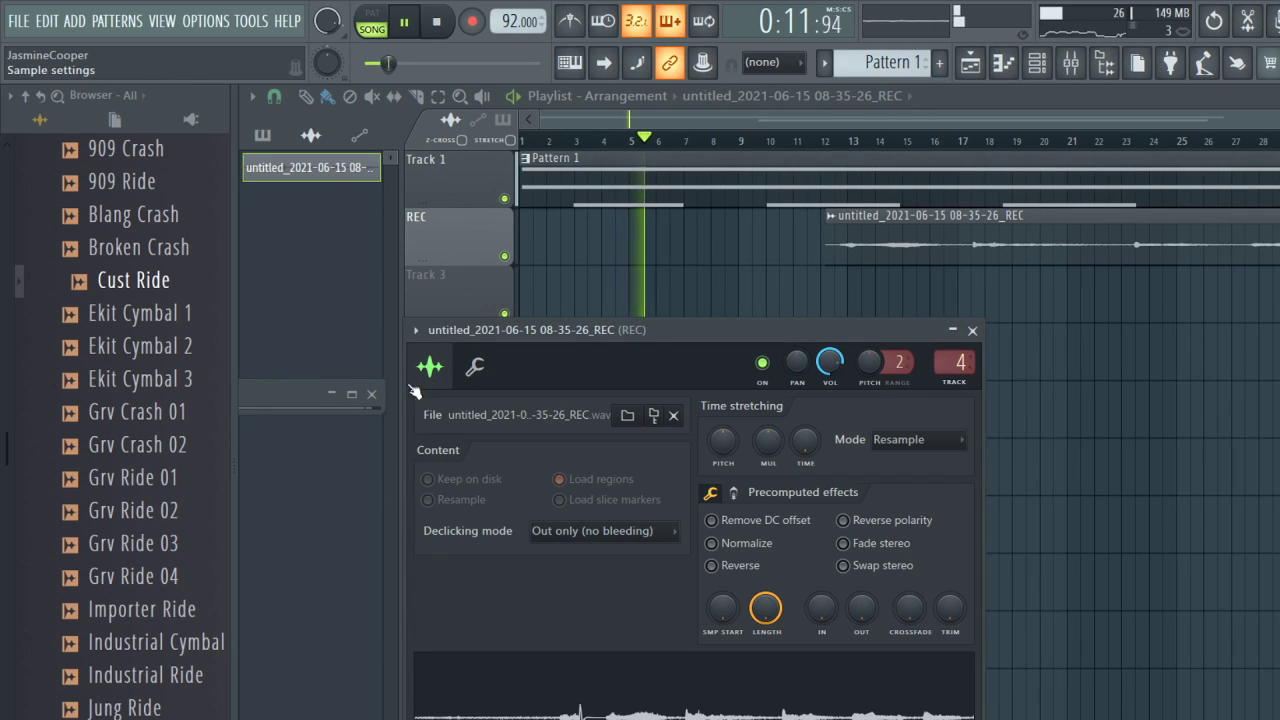
Add Effector to mixer track 4, switch off its bypass, and choose the Ring effect with X and Y parameters near the centre.
left_click(352, 395)
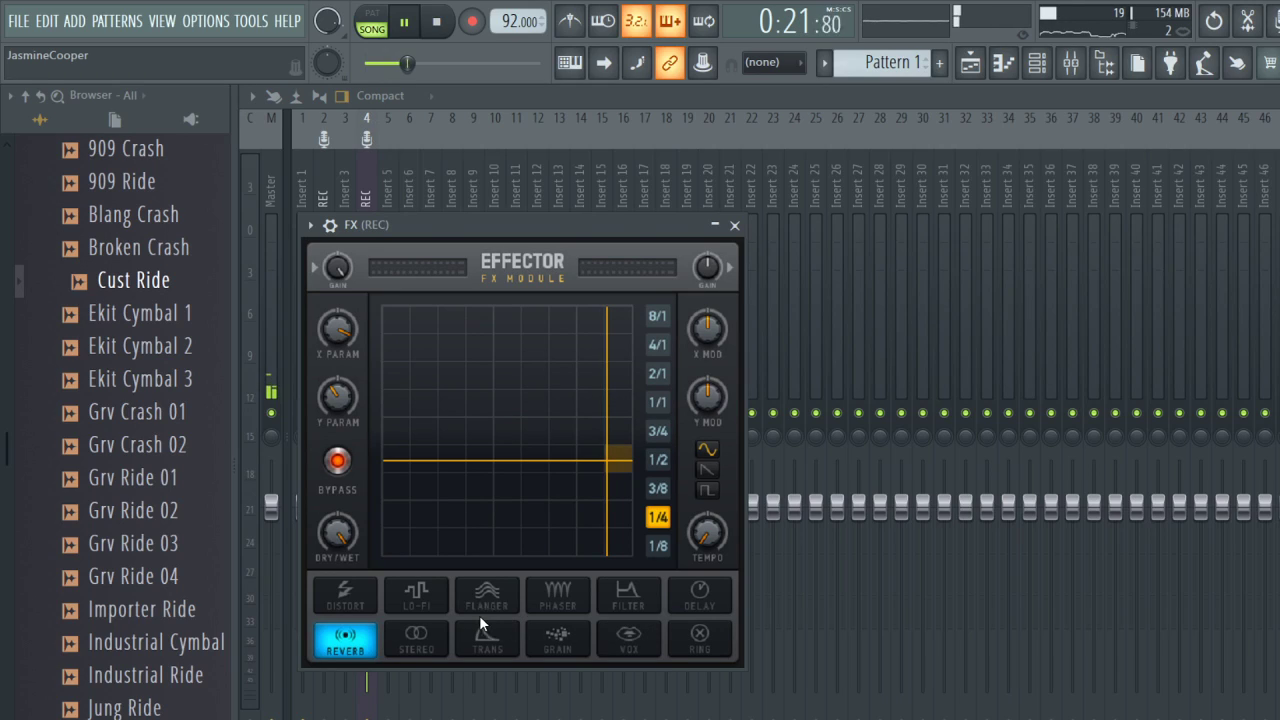
left_click(685, 648)
left_click(424, 525)
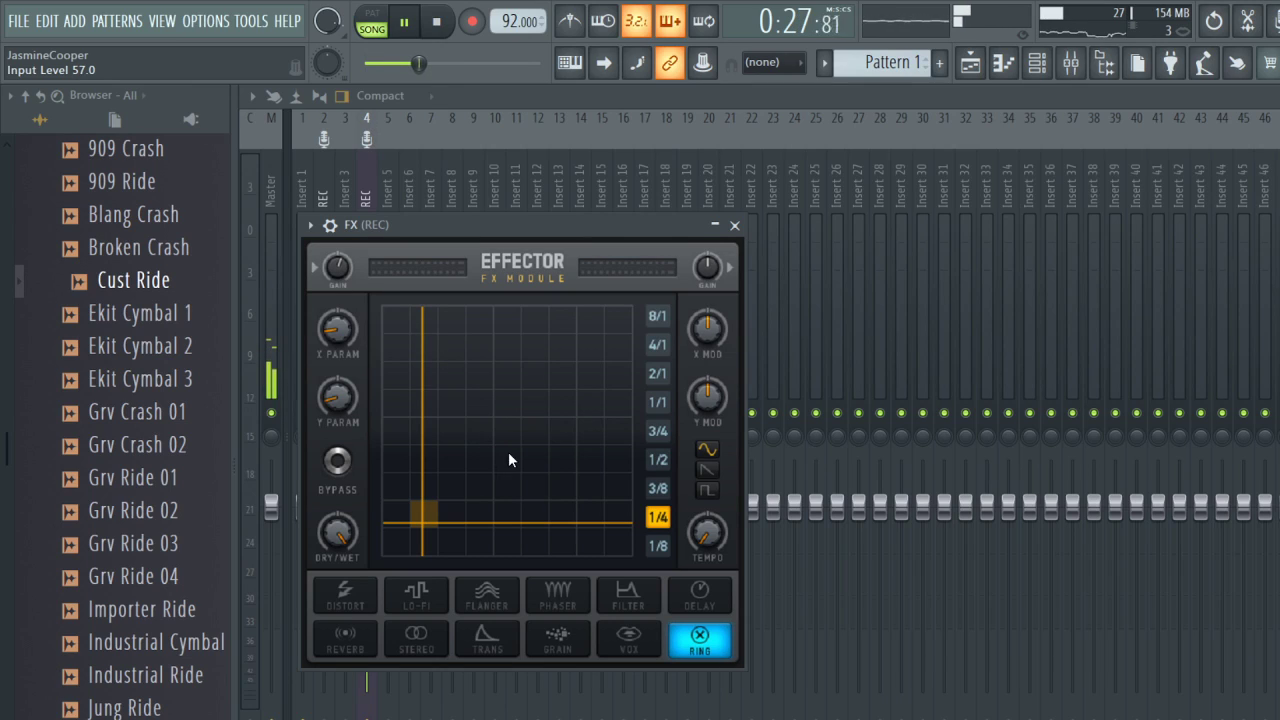
left_click_drag(498, 437, 487, 432)
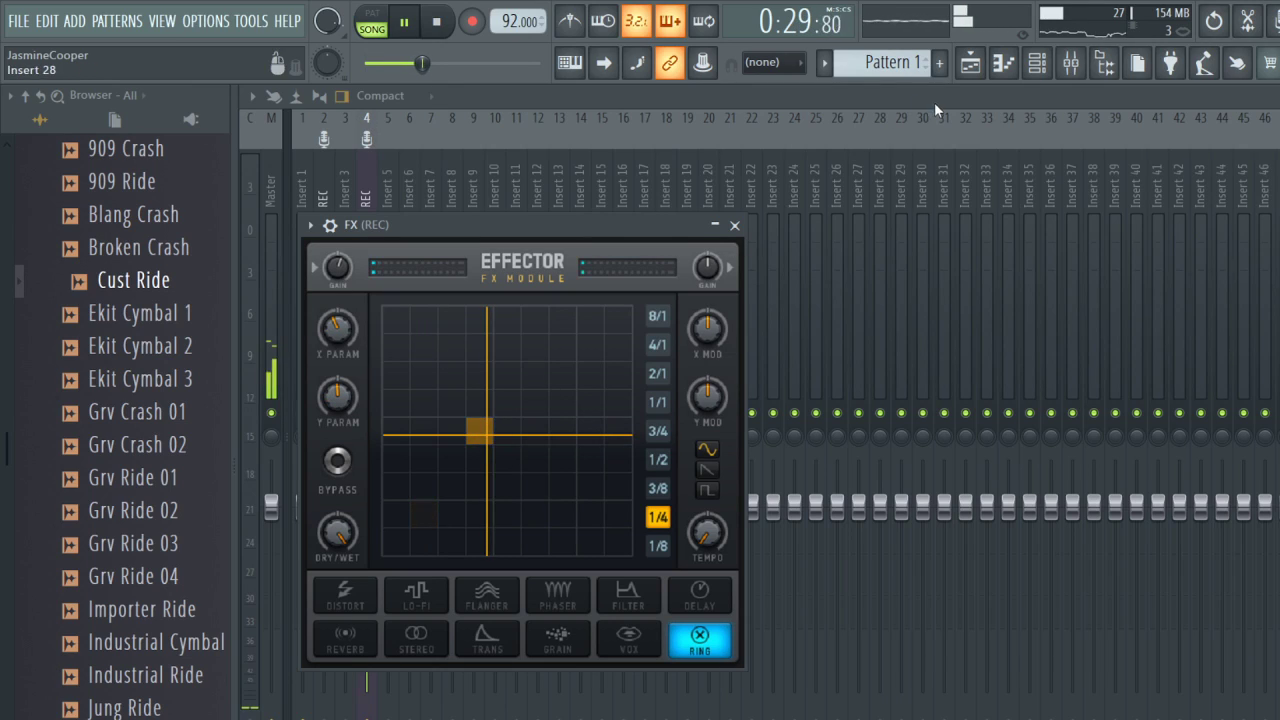
Raise the channel volume of the recorded audio clip.
left_click(970, 62)
double_click(887, 243)
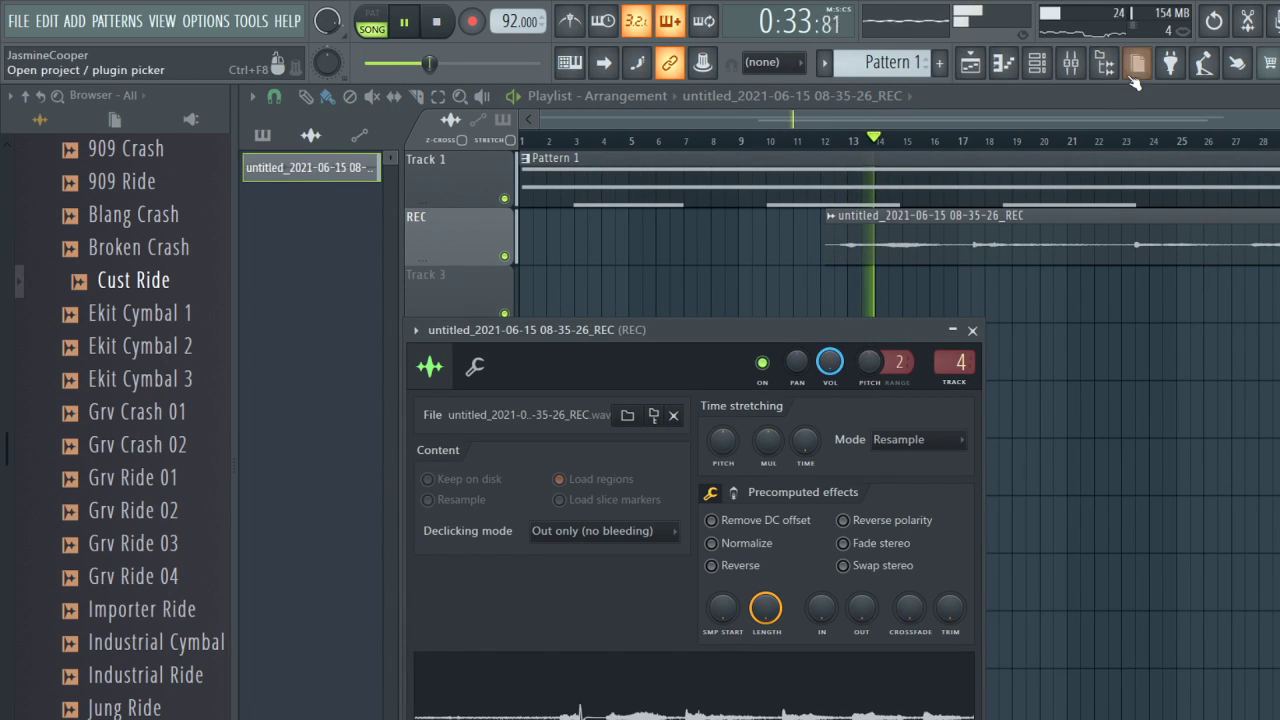
Lower the X parameter of Effector's Ring effect on mixer track 4 and set its Y parameter to about 30.5.
left_click(1070, 62)
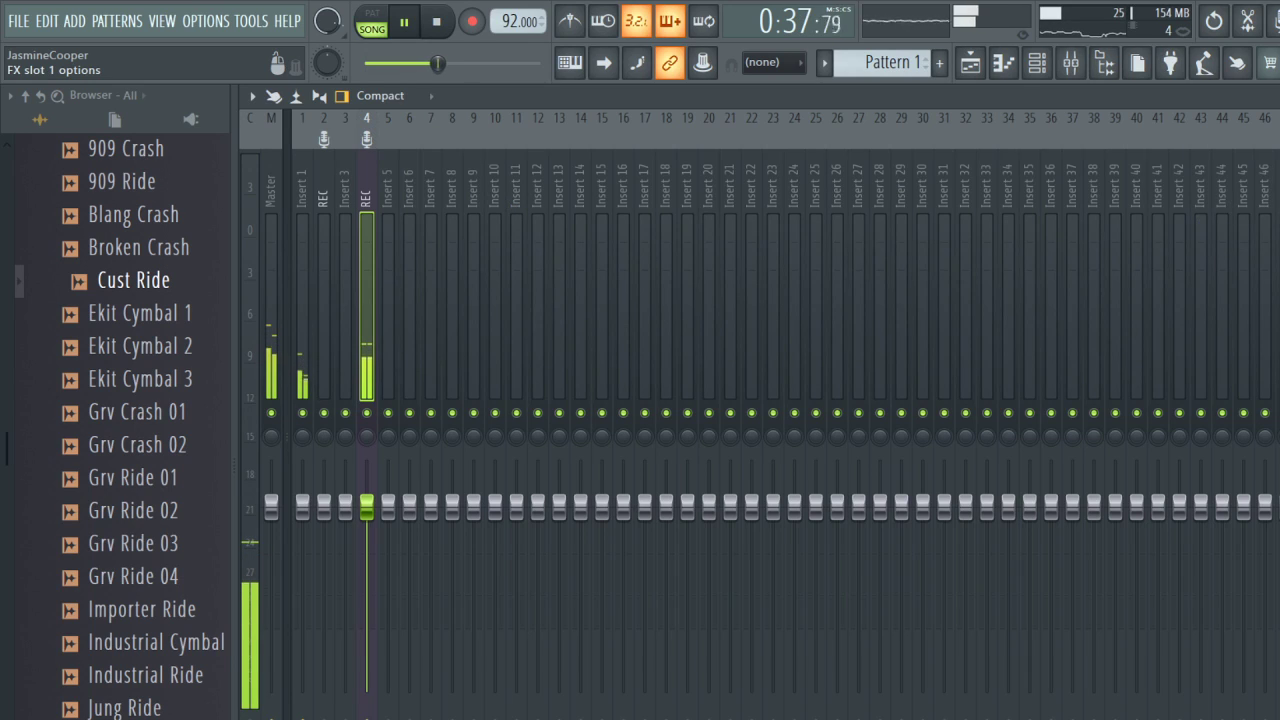
left_click(591, 434)
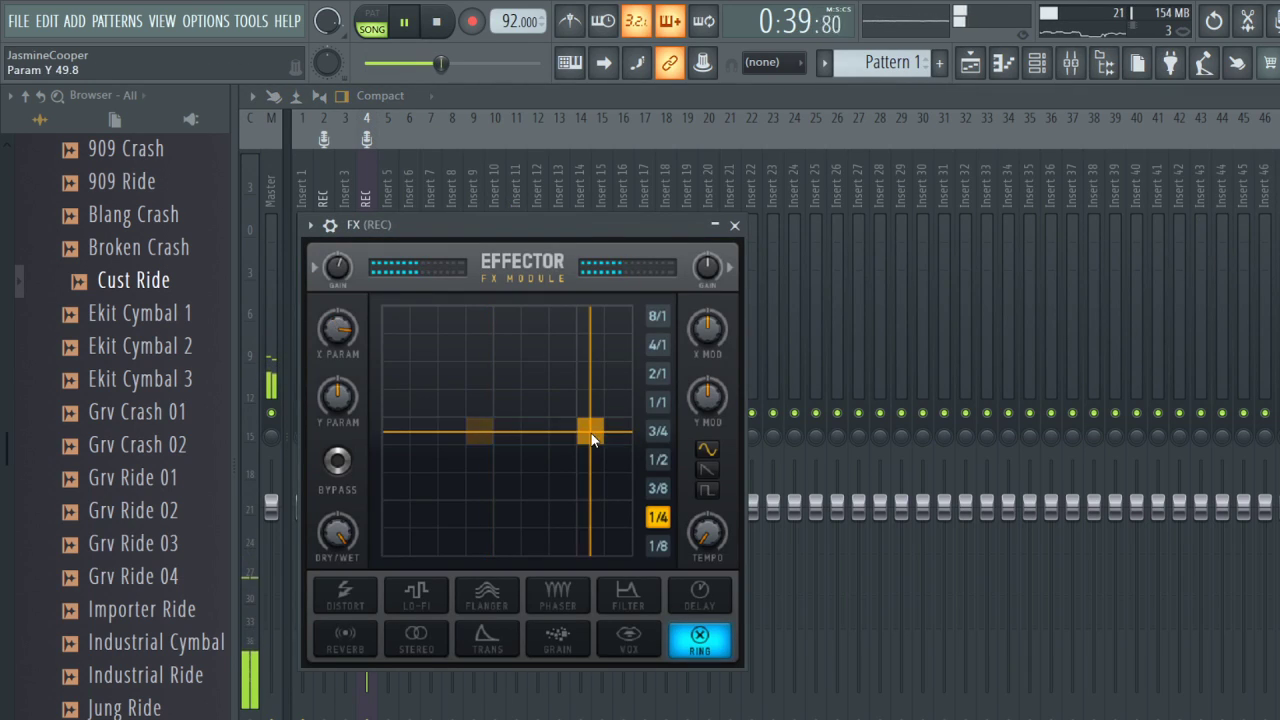
left_click_drag(554, 512, 467, 489)
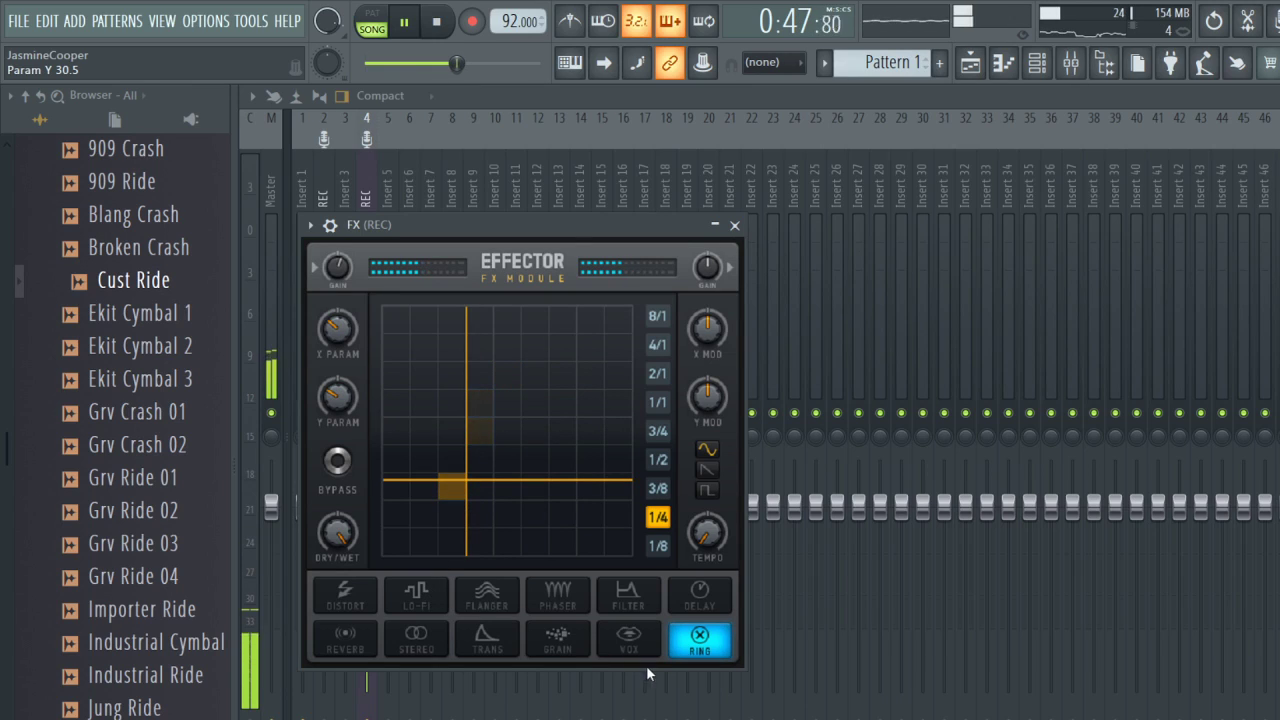
Switch Effector to the Vox effect and try several X and Y parameter positions, including Y 35.0.
left_click(628, 640)
left_click_drag(554, 380, 600, 476)
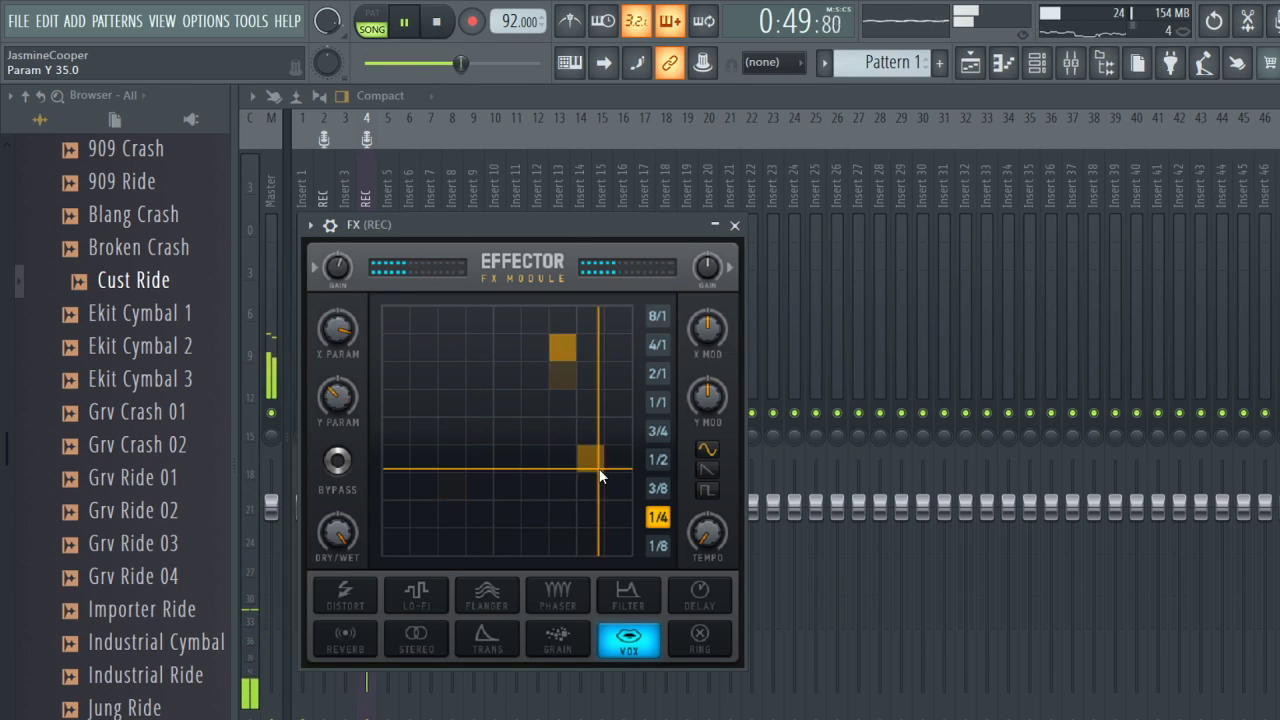
left_click(450, 410)
Switch Effector to the Lo-Fi effect, try several X and Y positions ending with high X and low Y, and close it.
left_click(428, 600)
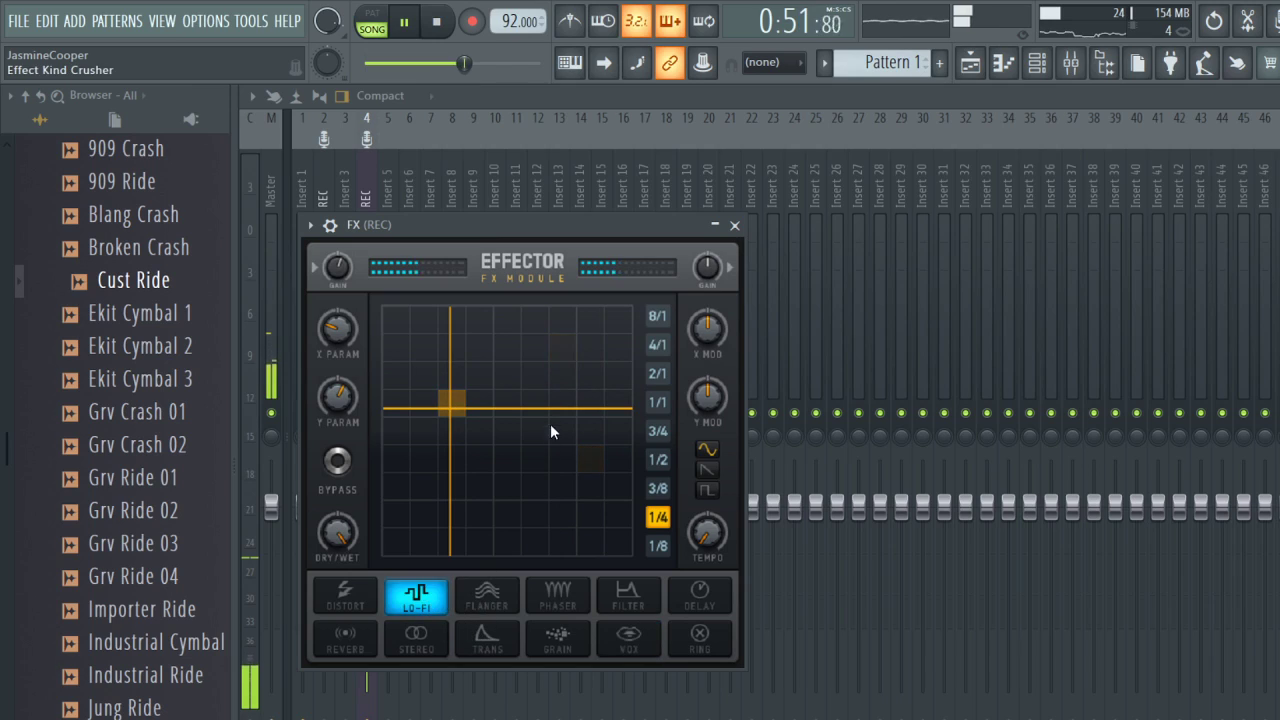
left_click(549, 468)
left_click(557, 341)
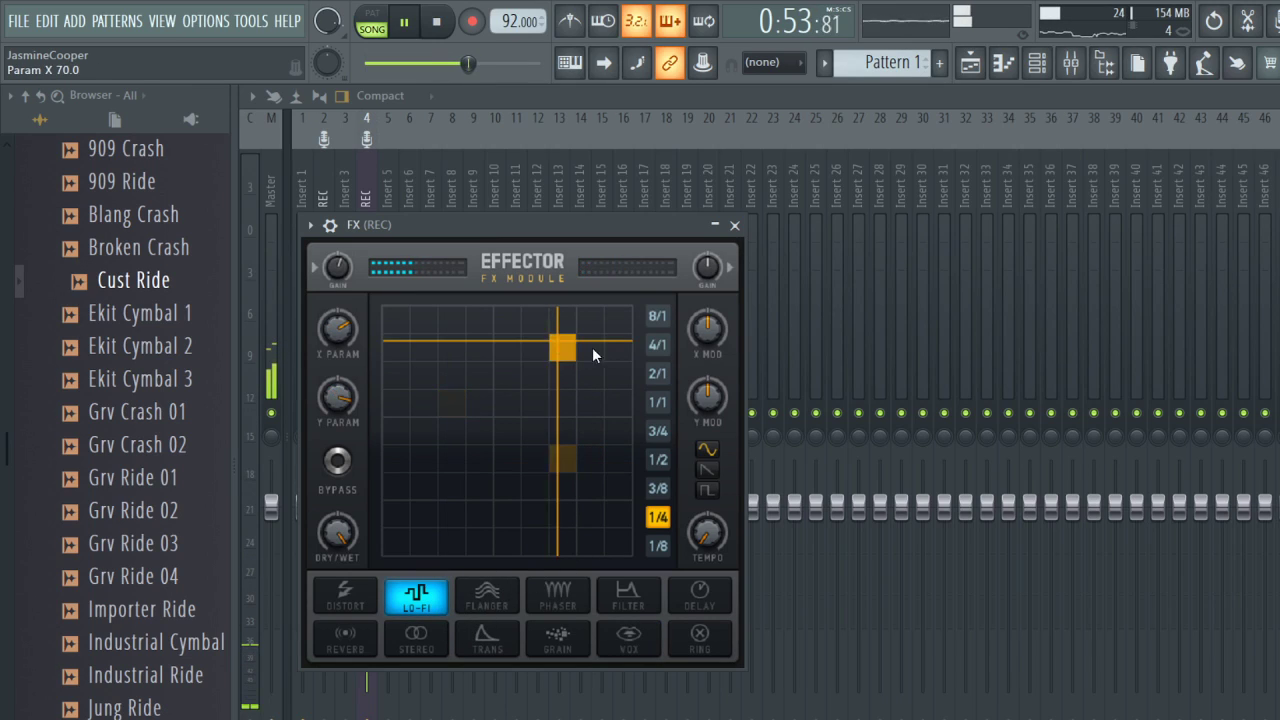
left_click(620, 328)
left_click(577, 340)
left_click(476, 394)
left_click(491, 508)
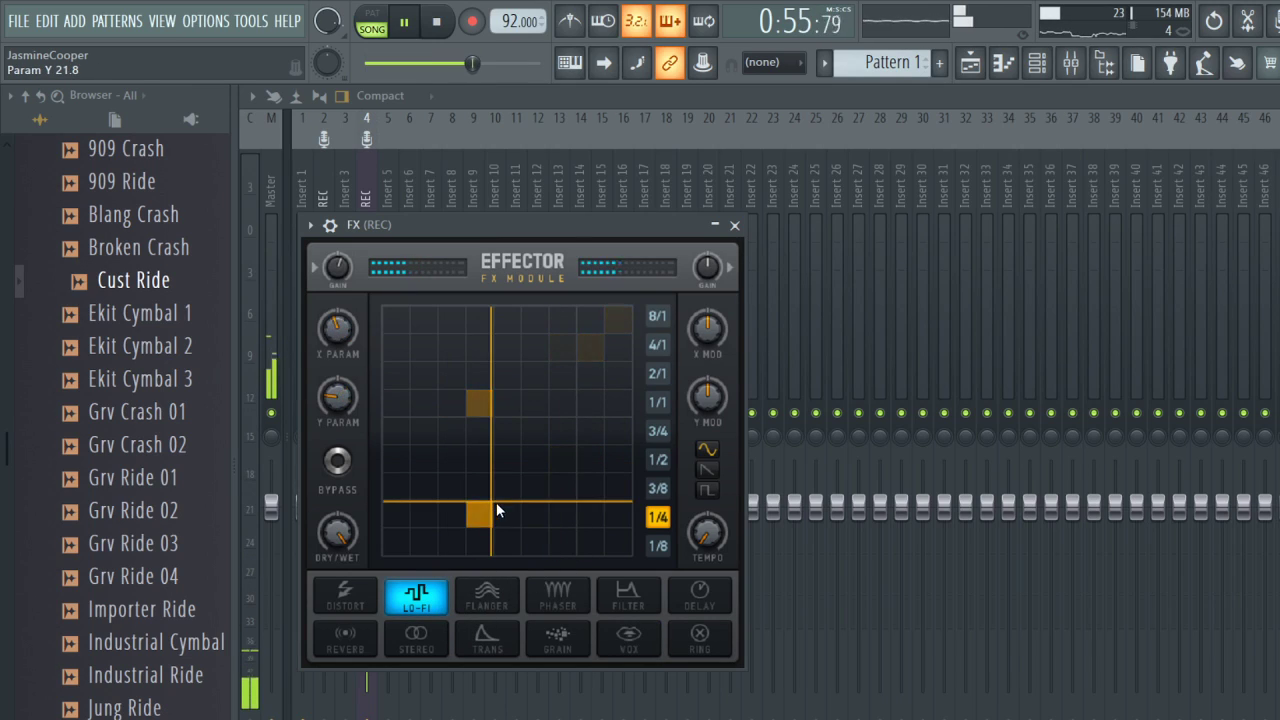
left_click(562, 493)
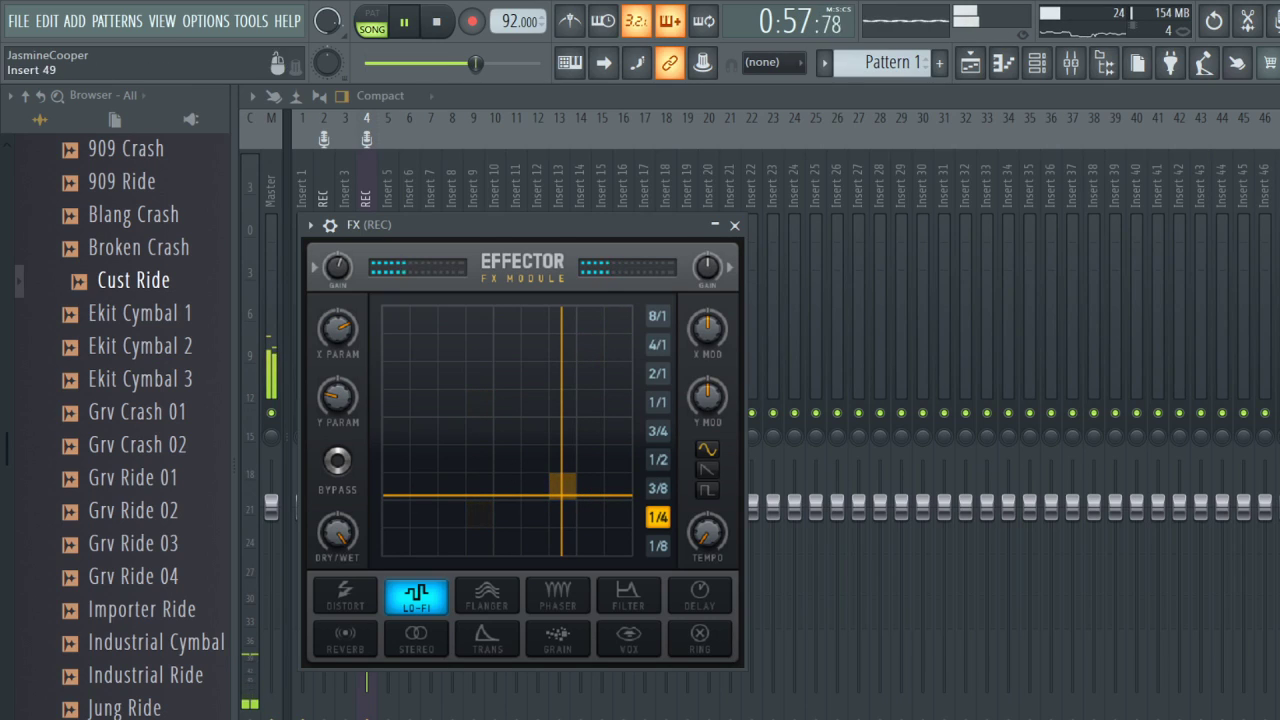
key("Escape")
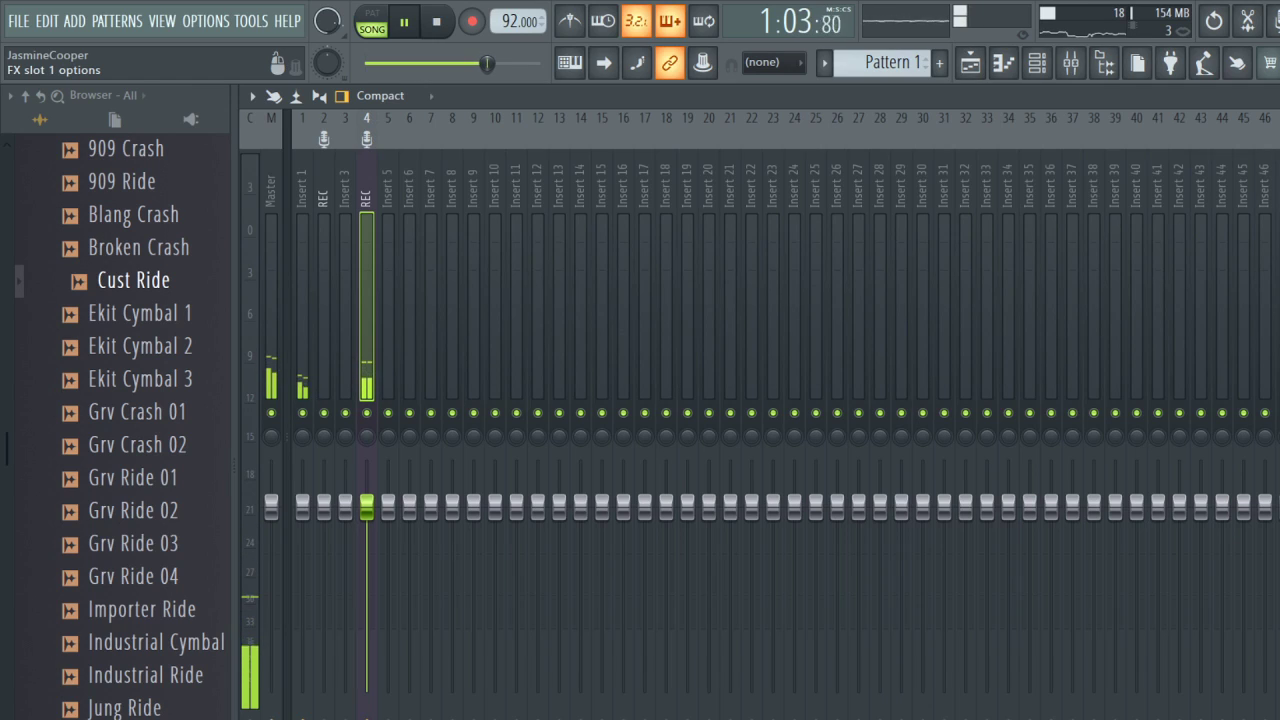
Load Vocodex in place of Effector on mixer track 4, reduce its wet level, raise the carrier level and lower the modulator level.
left_click(1224, 300)
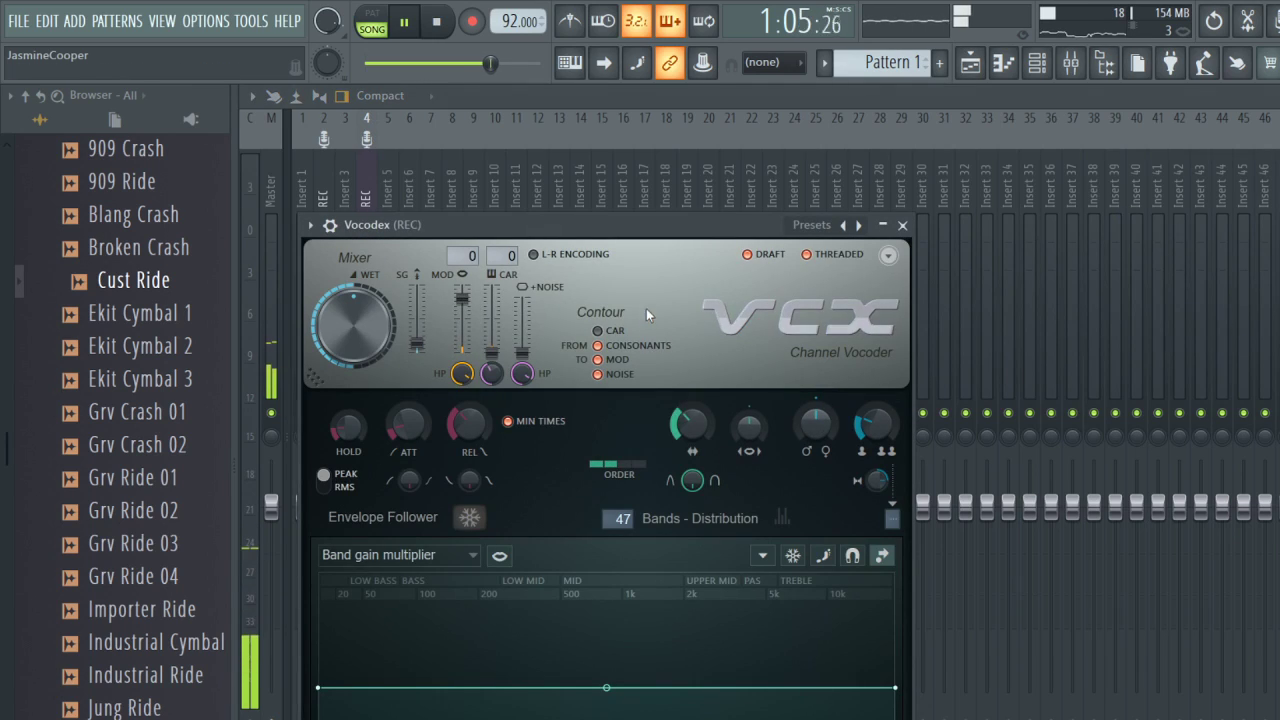
left_click_drag(633, 226, 687, 130)
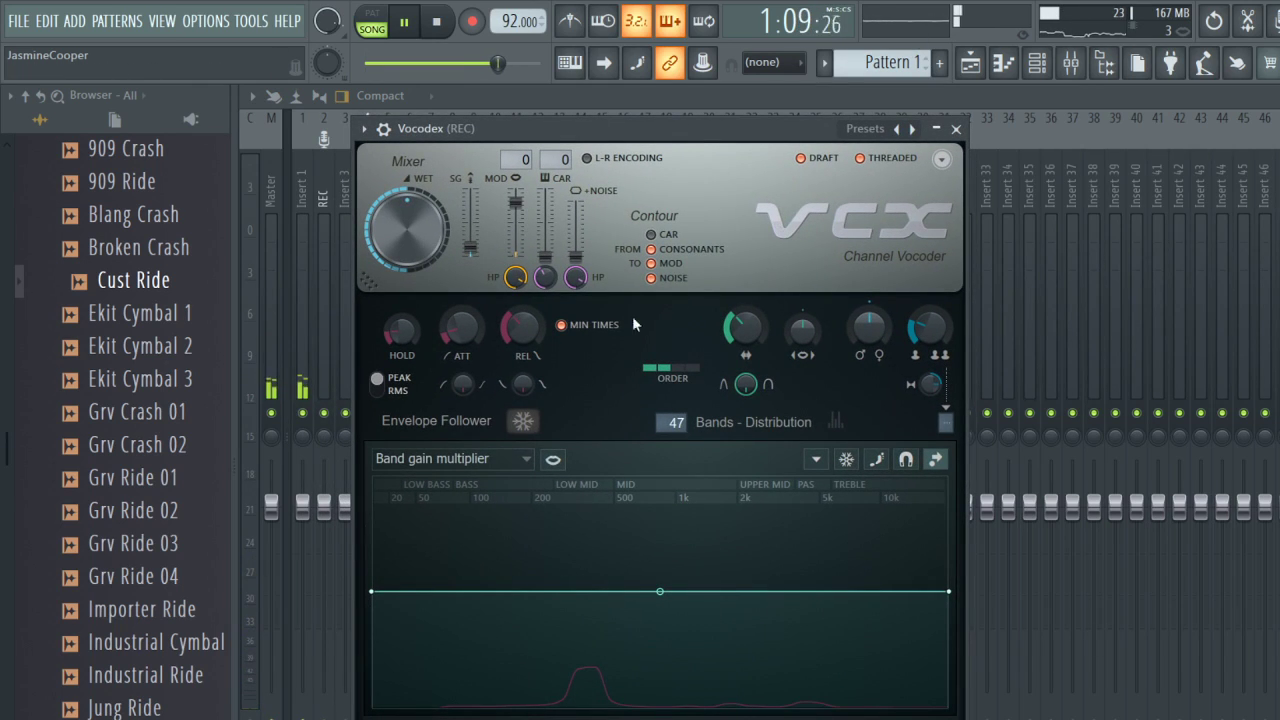
left_click_drag(435, 254, 435, 342)
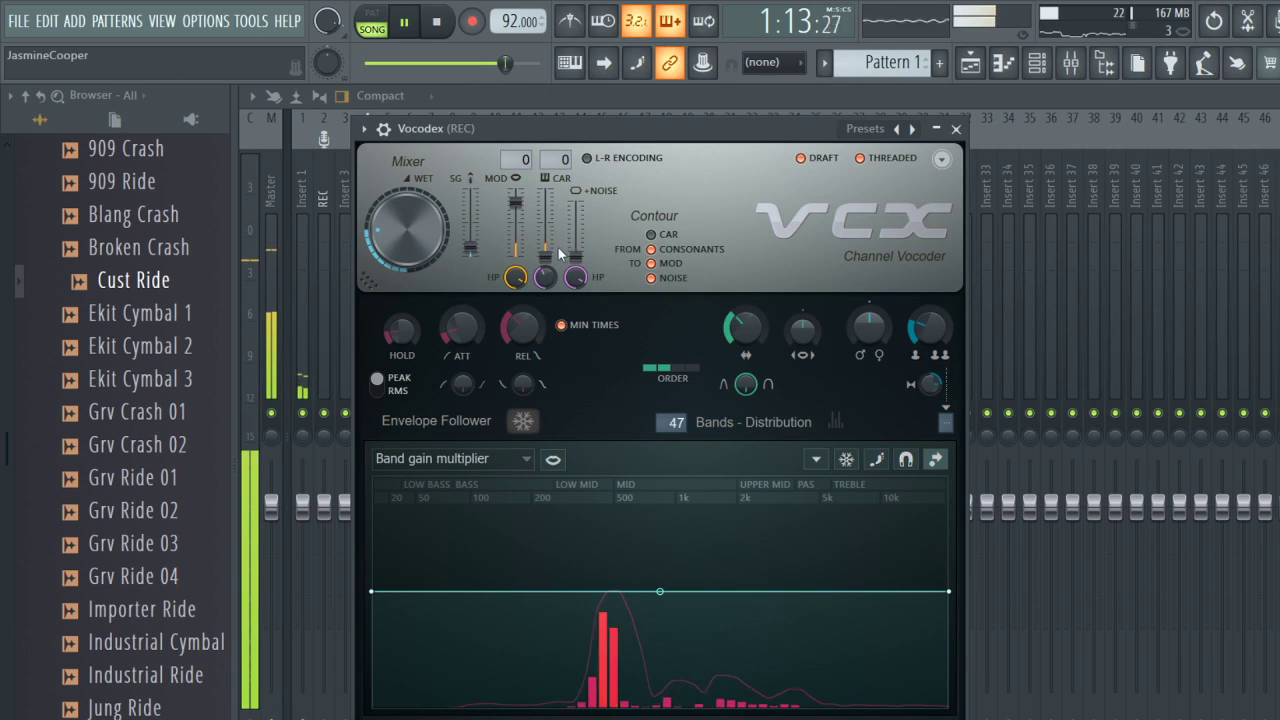
left_click_drag(545, 248, 516, 228)
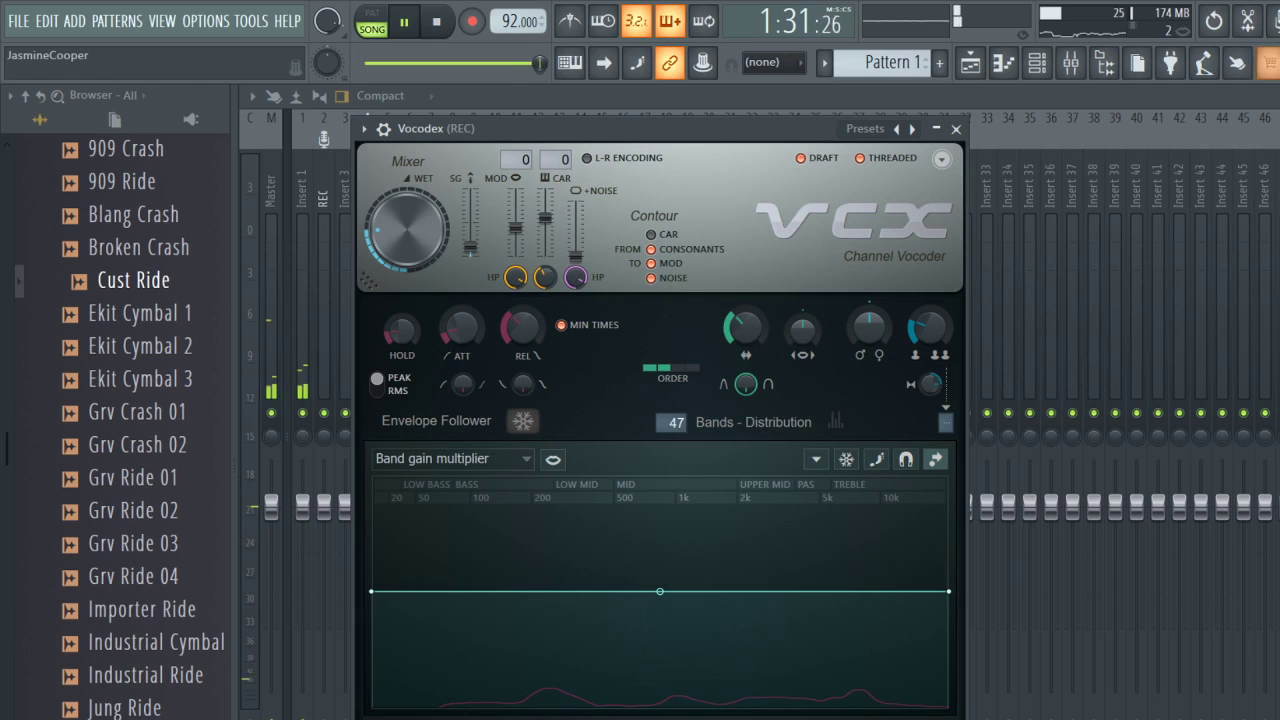
key("Escape")
Set the playlist's playback position to bar 12 at the start of the recorded clip and return to the mixer during playback.
key("space")
key("space")
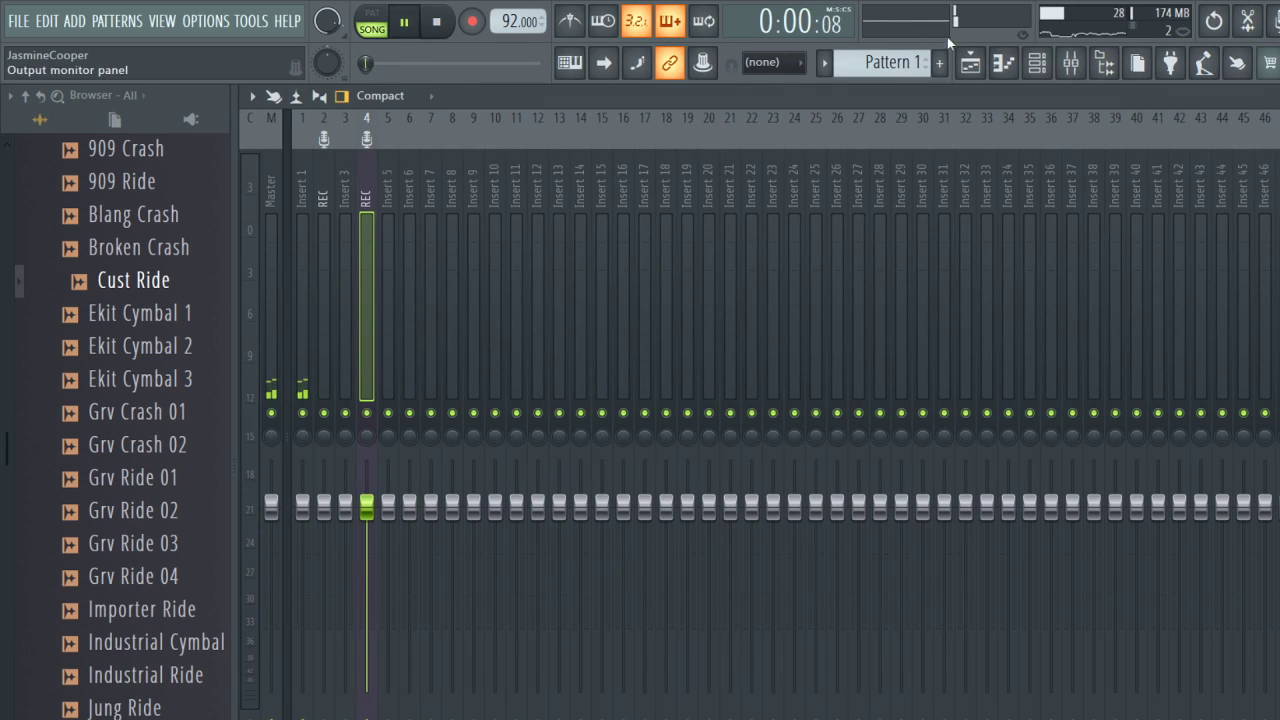
left_click(968, 63)
key("space")
left_click(843, 141)
key("space")
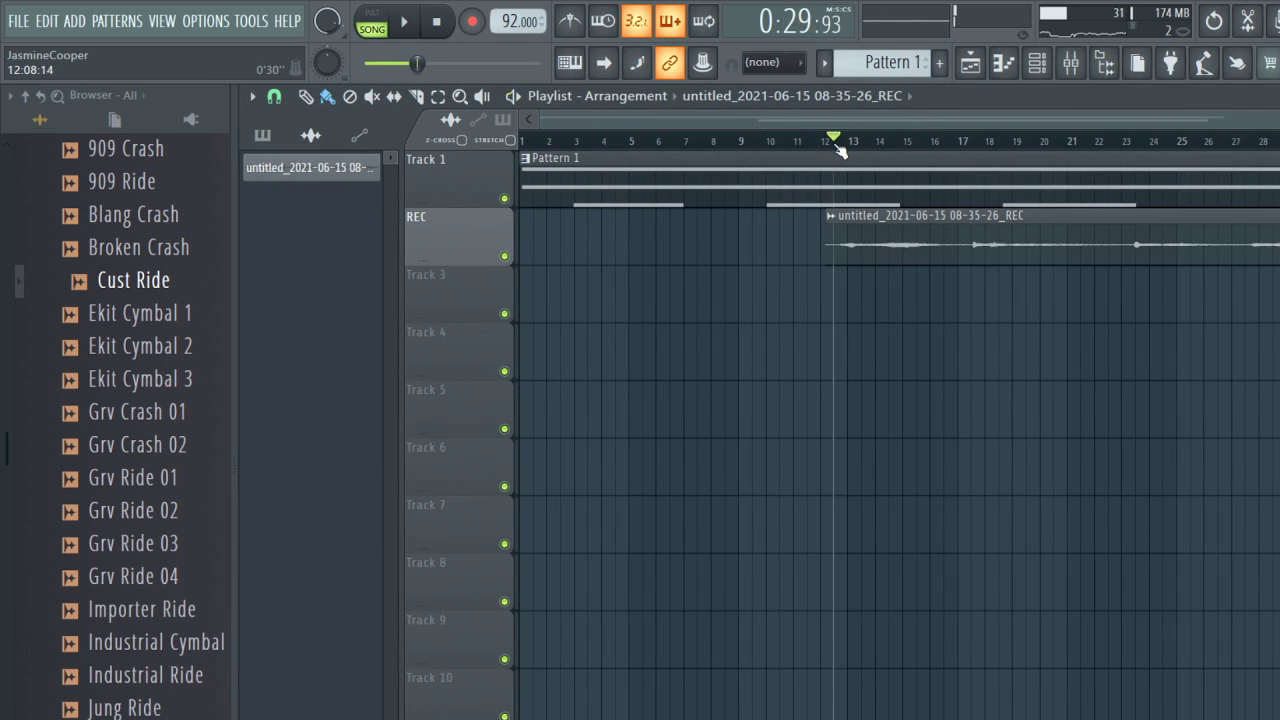
left_click(1071, 64)
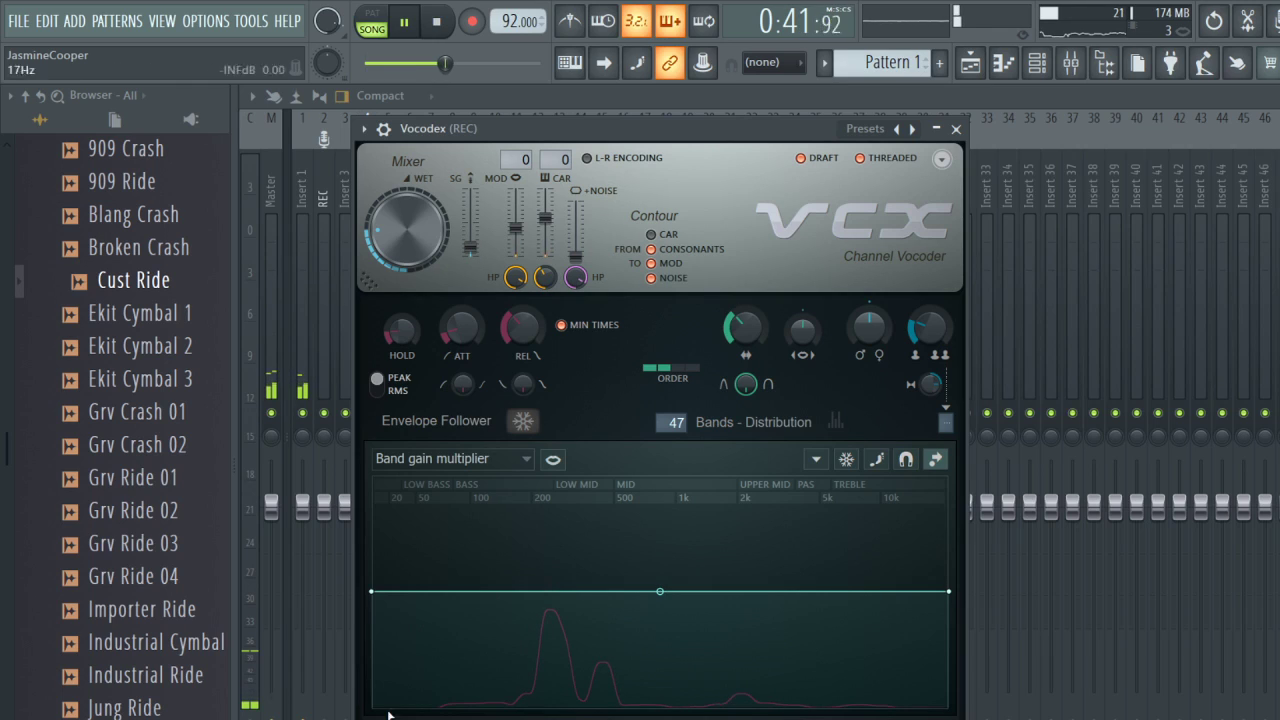
Drop Vocodex's modulator level to minimum, raise Soundgoodizing and unison, and adjust the band width and modulator band width multipliers.
left_click_drag(515, 228, 545, 222)
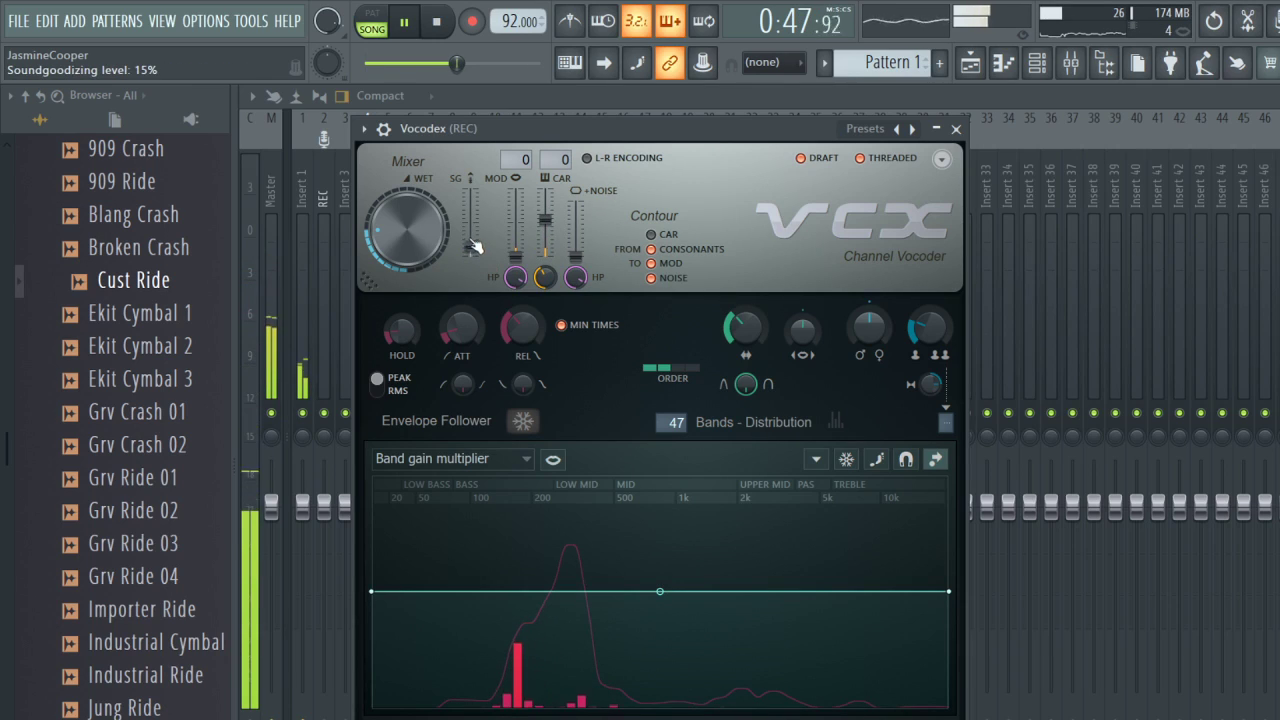
left_click_drag(474, 247, 471, 205)
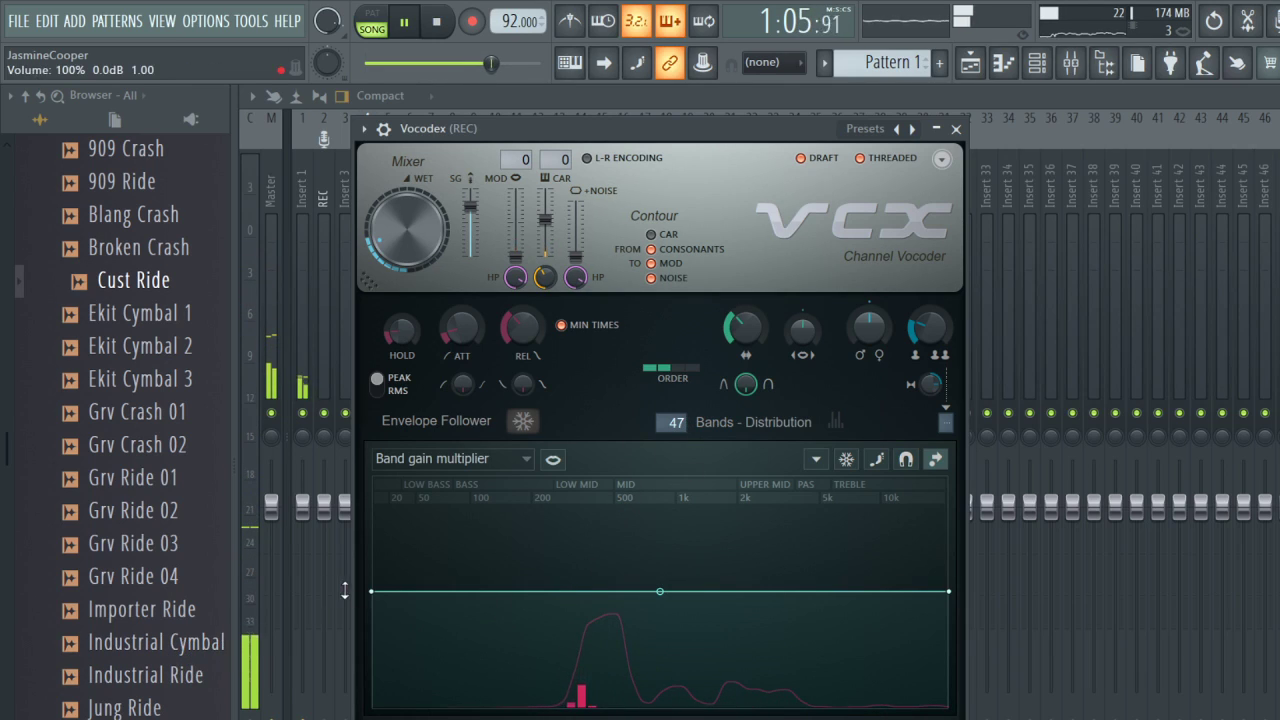
left_click_drag(928, 328, 803, 292)
left_click_drag(745, 328, 745, 260)
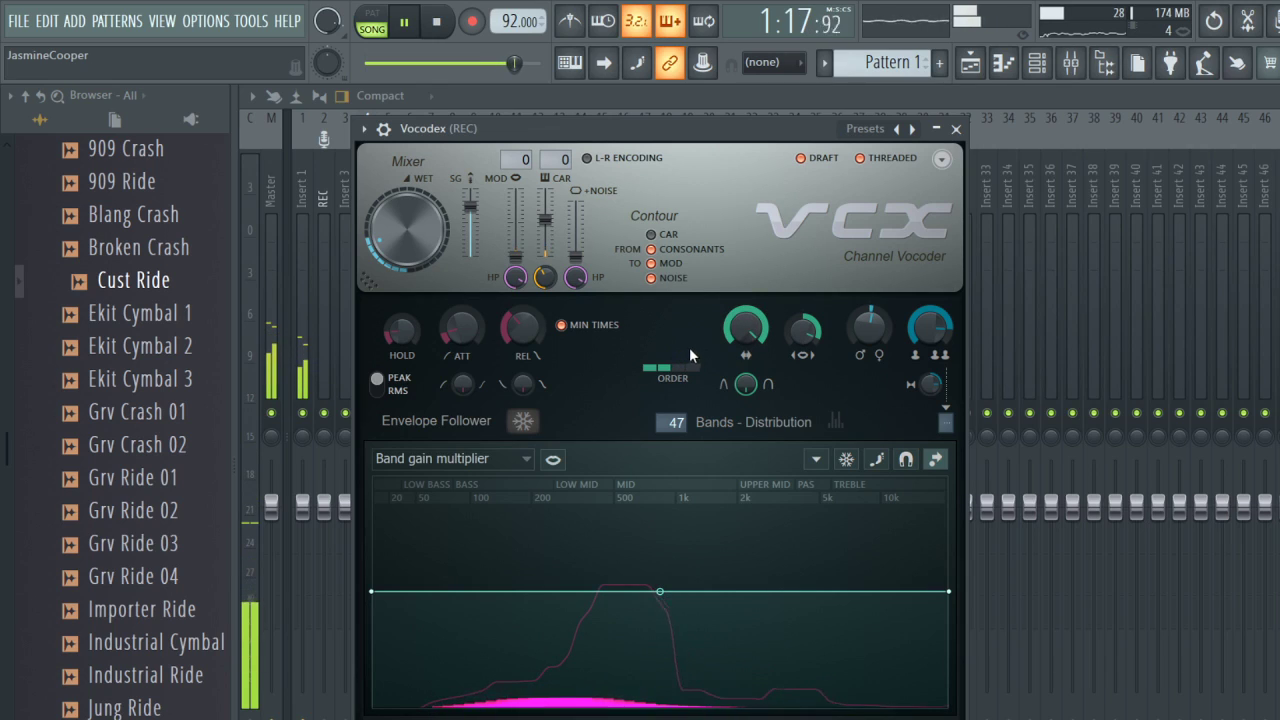
left_click_drag(745, 327, 803, 338)
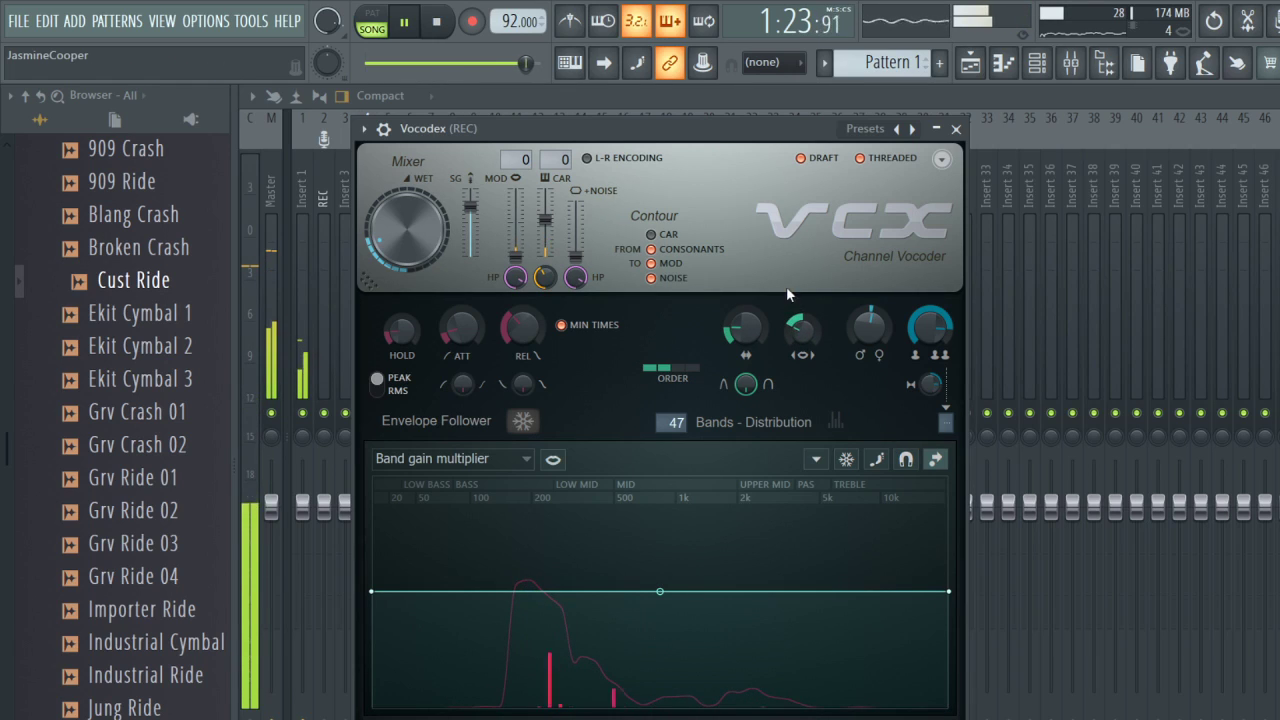
Restart playback, set Vocodex's modulator pass-through to -0.7 dB, and raise the carrier level while adjusting its high-pass.
key("space")
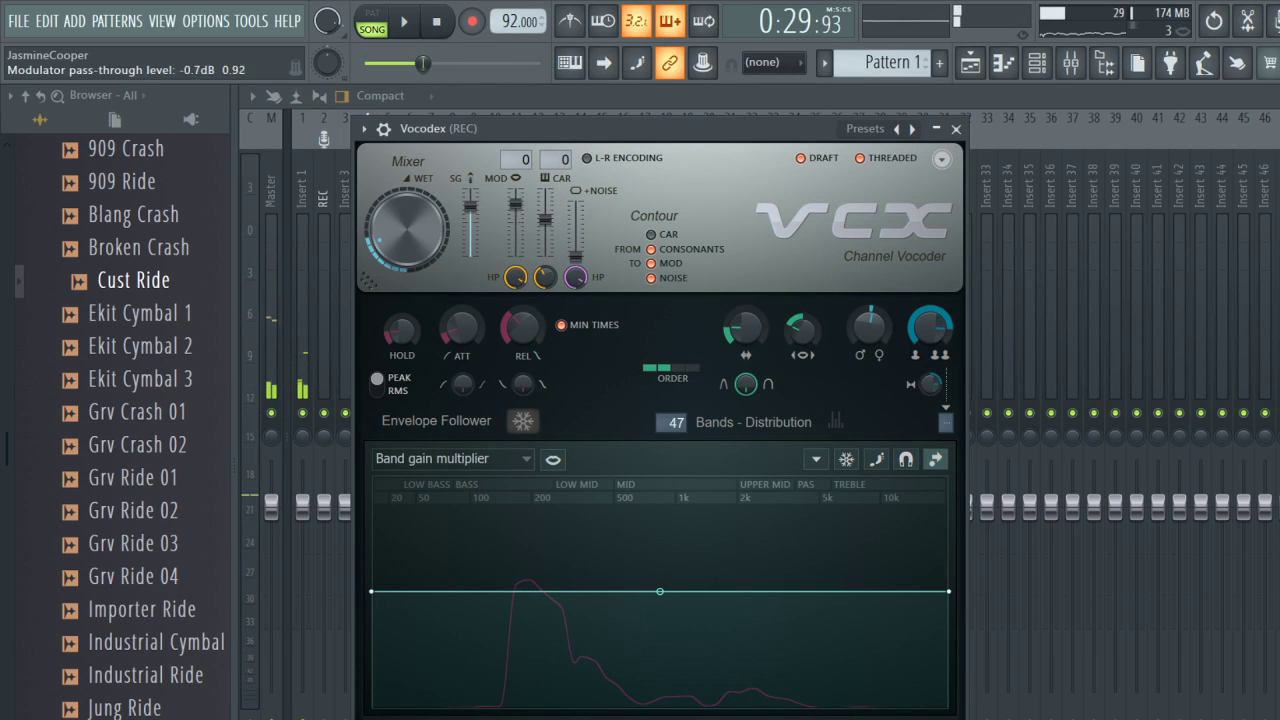
key("space")
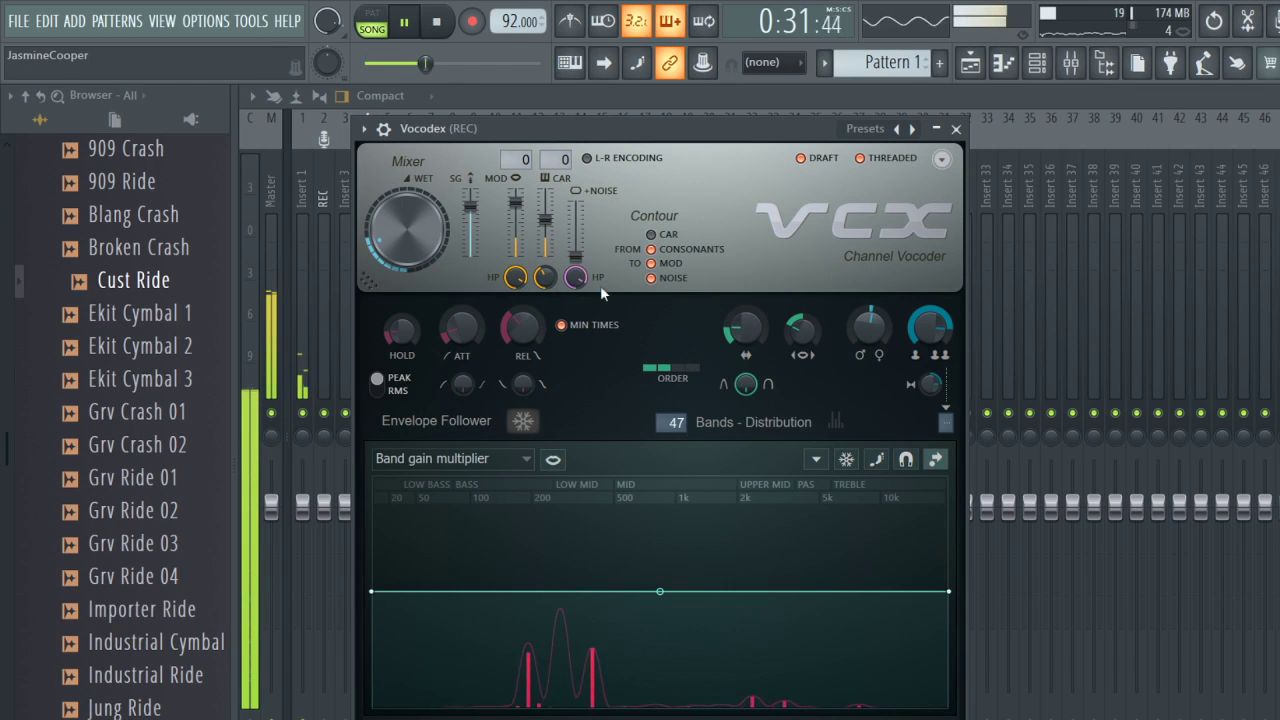
mouse_move(545, 219)
left_mouse_down()
mouse_move(545, 191)
mouse_move(545, 251)
mouse_move(545, 208)
left_mouse_up()
left_click_drag(546, 282, 516, 262)
Widen Vocodex's modulator band width after trying x0.250, shift the formants fully toward male, and slightly reduce the unison.
left_click_drag(806, 340, 806, 350)
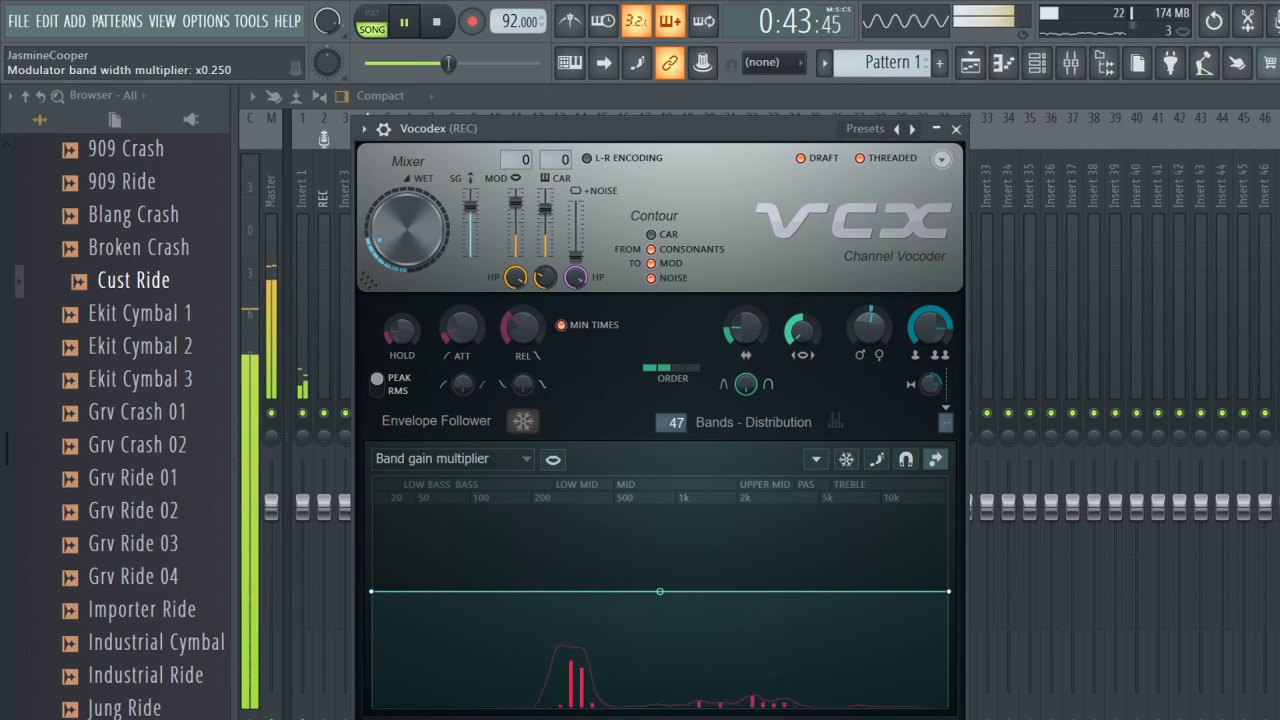
left_click_drag(802, 331, 802, 280)
left_click_drag(869, 325, 869, 375)
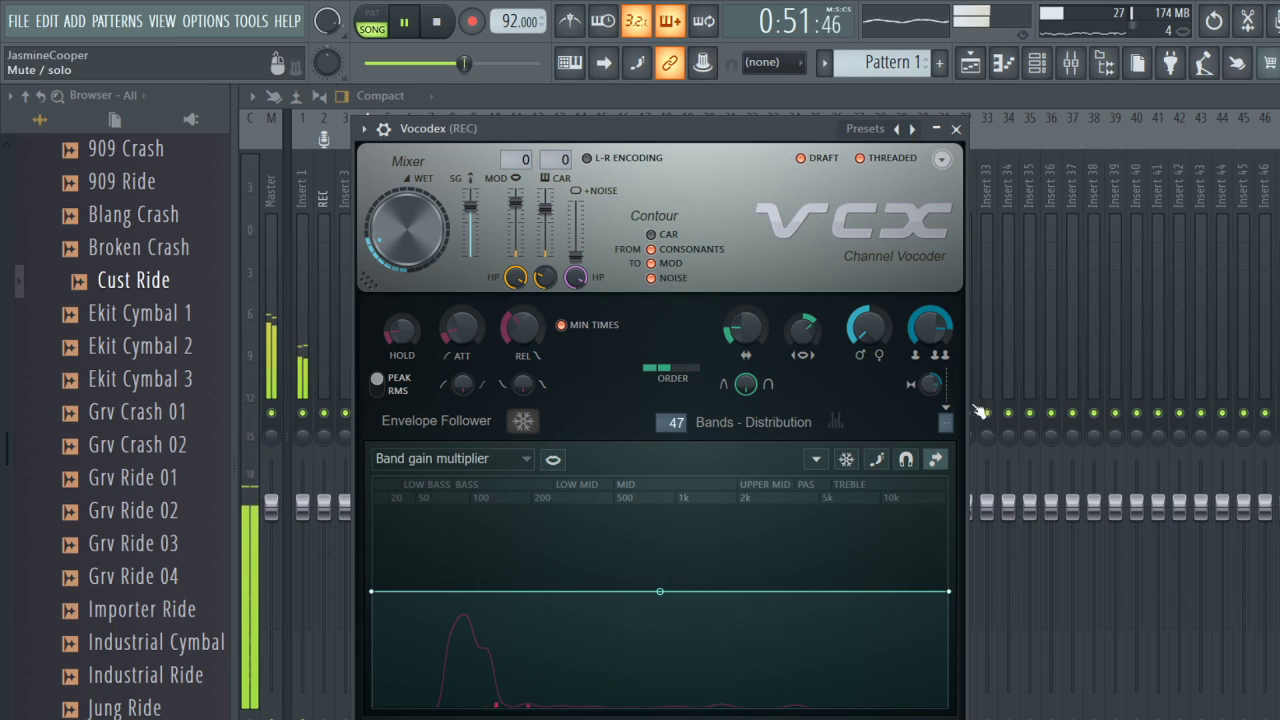
mouse_move(929, 328)
left_mouse_down()
mouse_move(929, 298)
mouse_move(929, 350)
left_mouse_up()
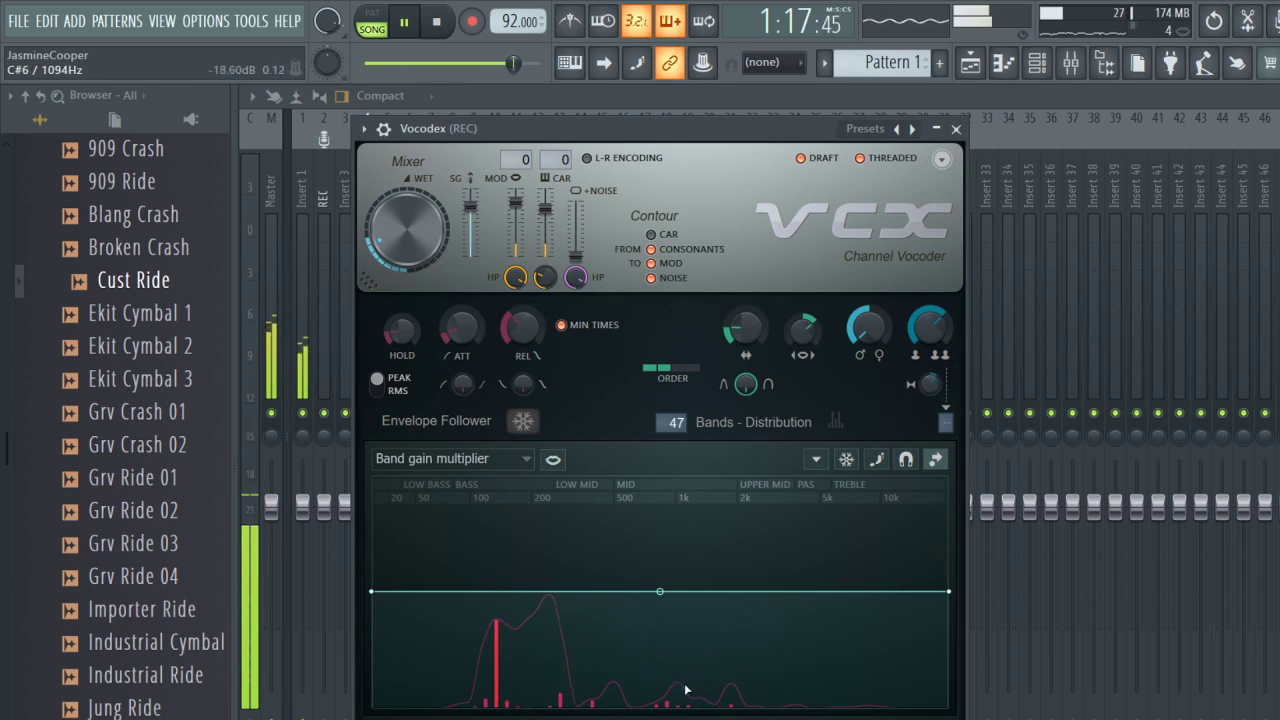
Set Vocodex's Soundgoodizing to 94% and shape the Band gain multiplier curve with dips near 50 and 500 Hz and a peak above 100 Hz.
key("space")
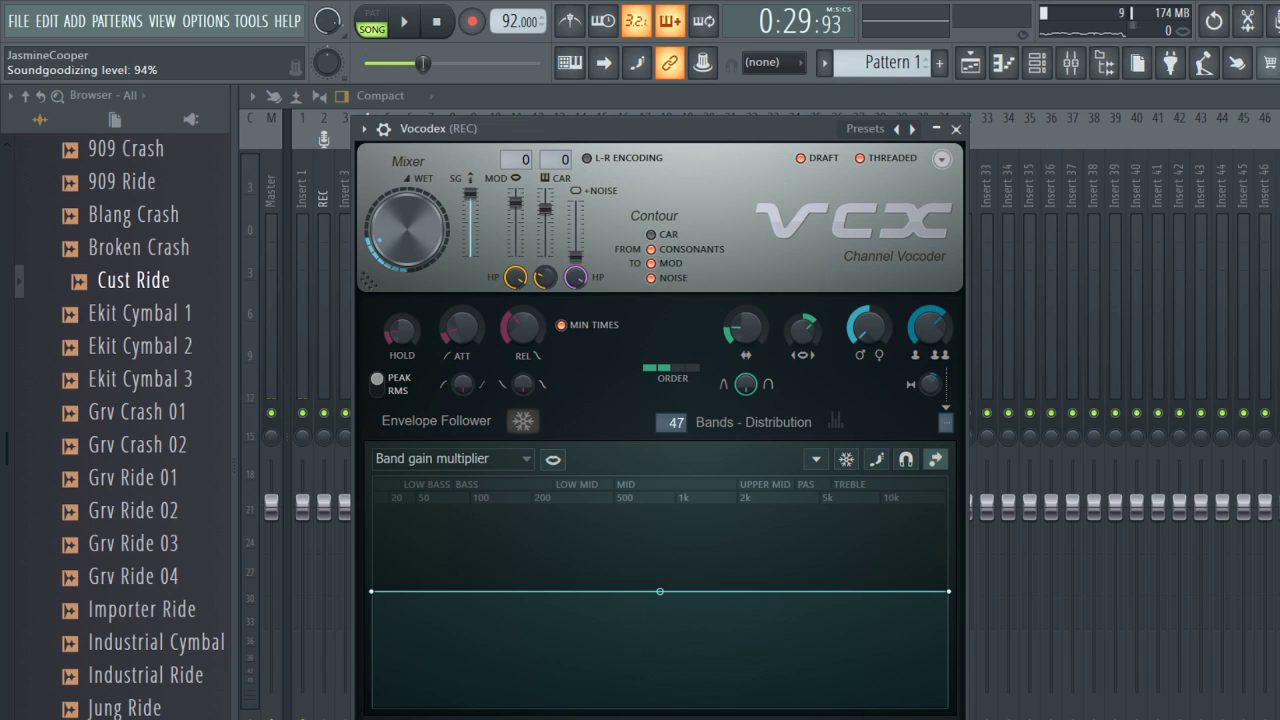
key("space")
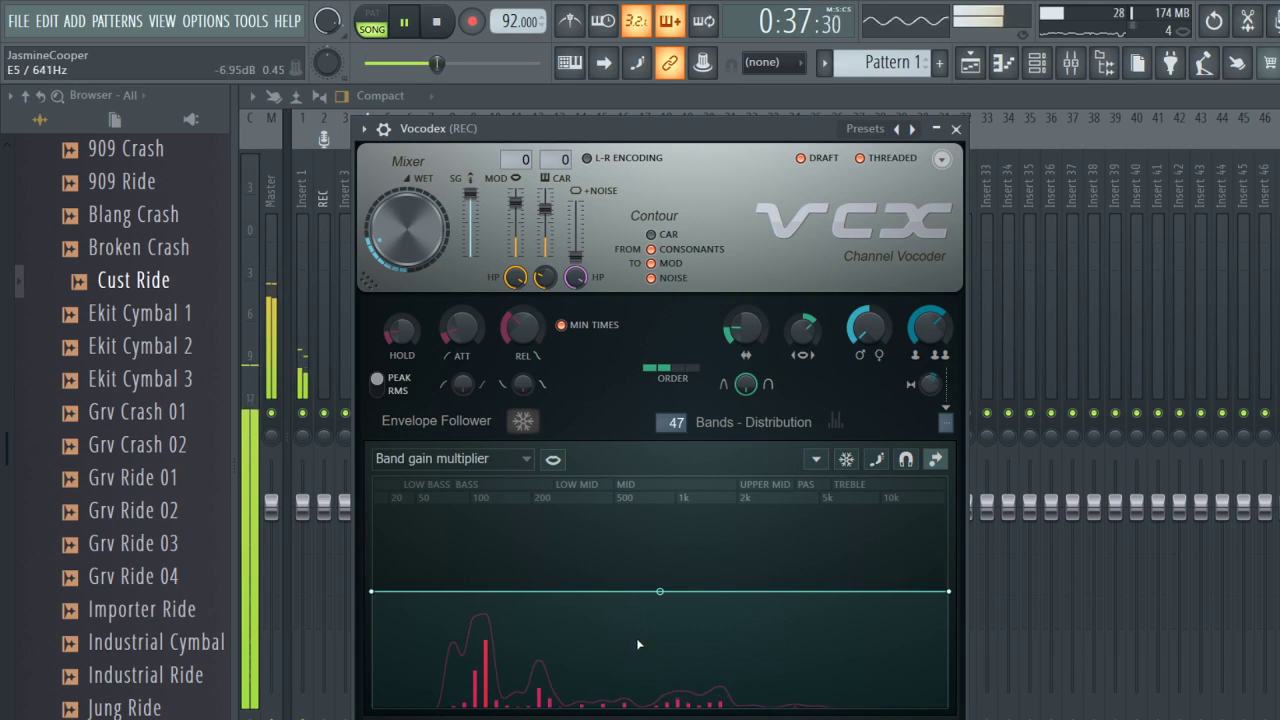
right_click(653, 663)
right_click(430, 698)
right_click(526, 683)
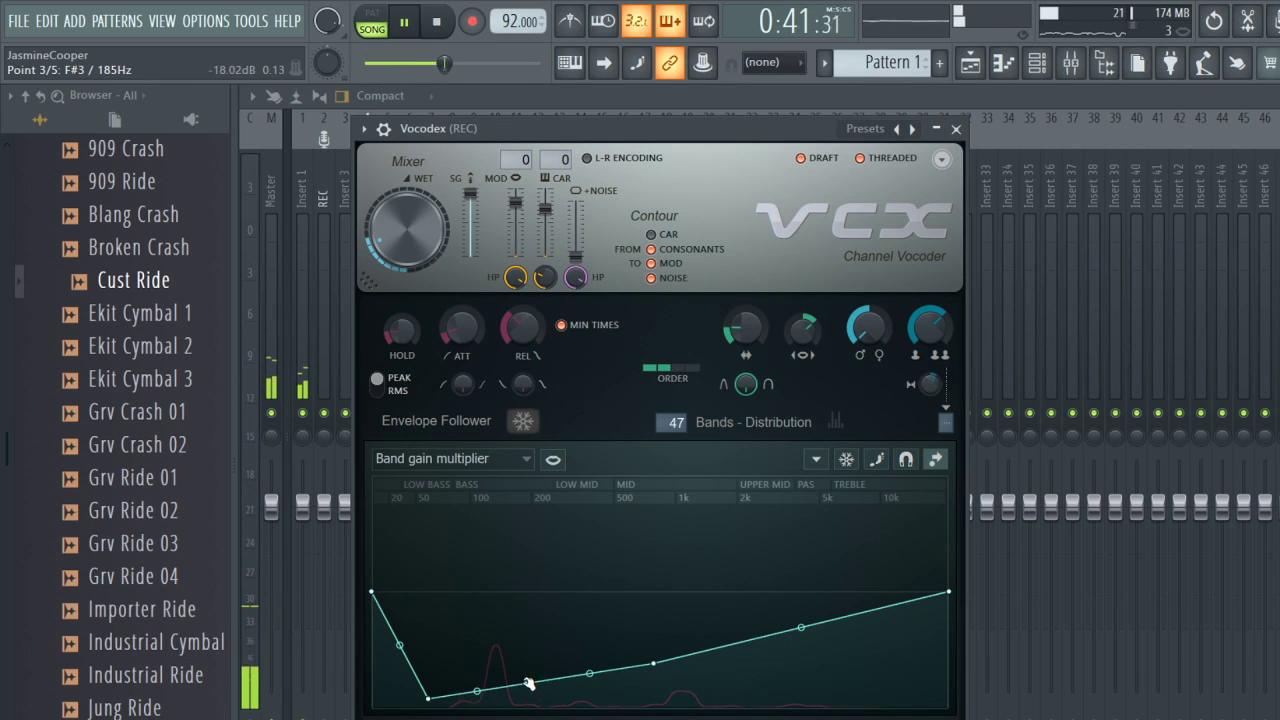
left_click_drag(528, 685, 495, 572)
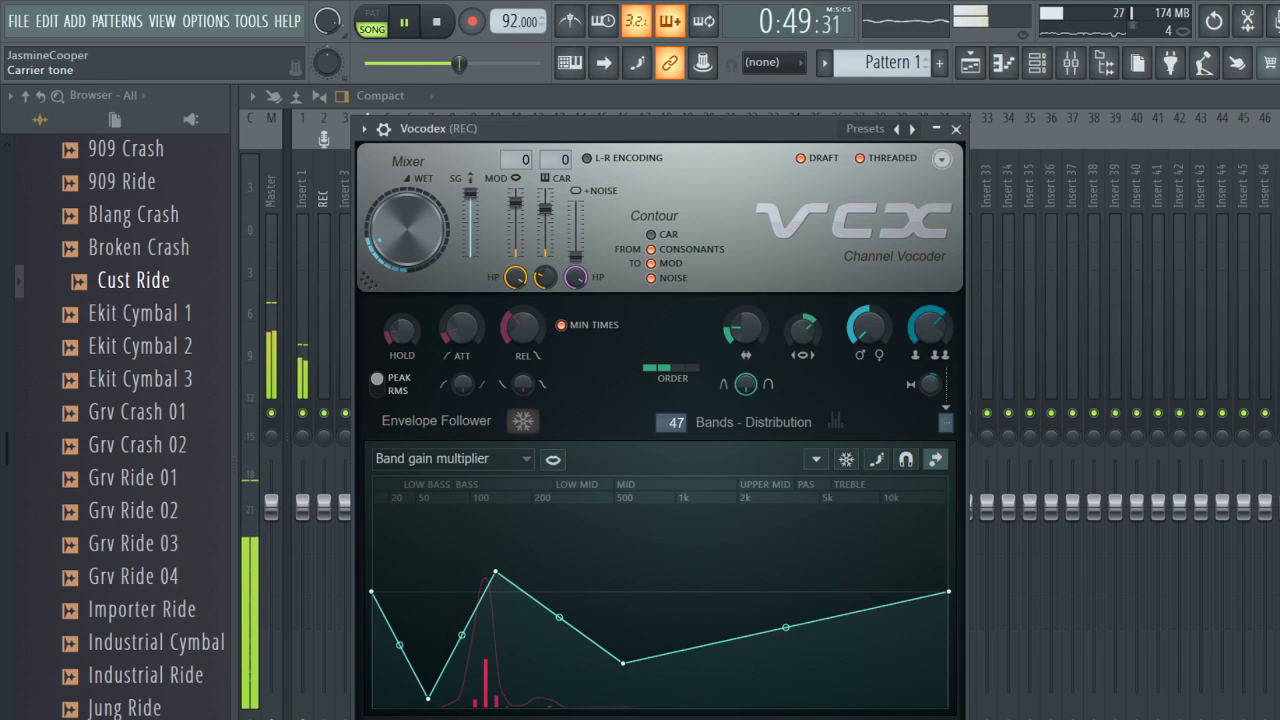
key("space")
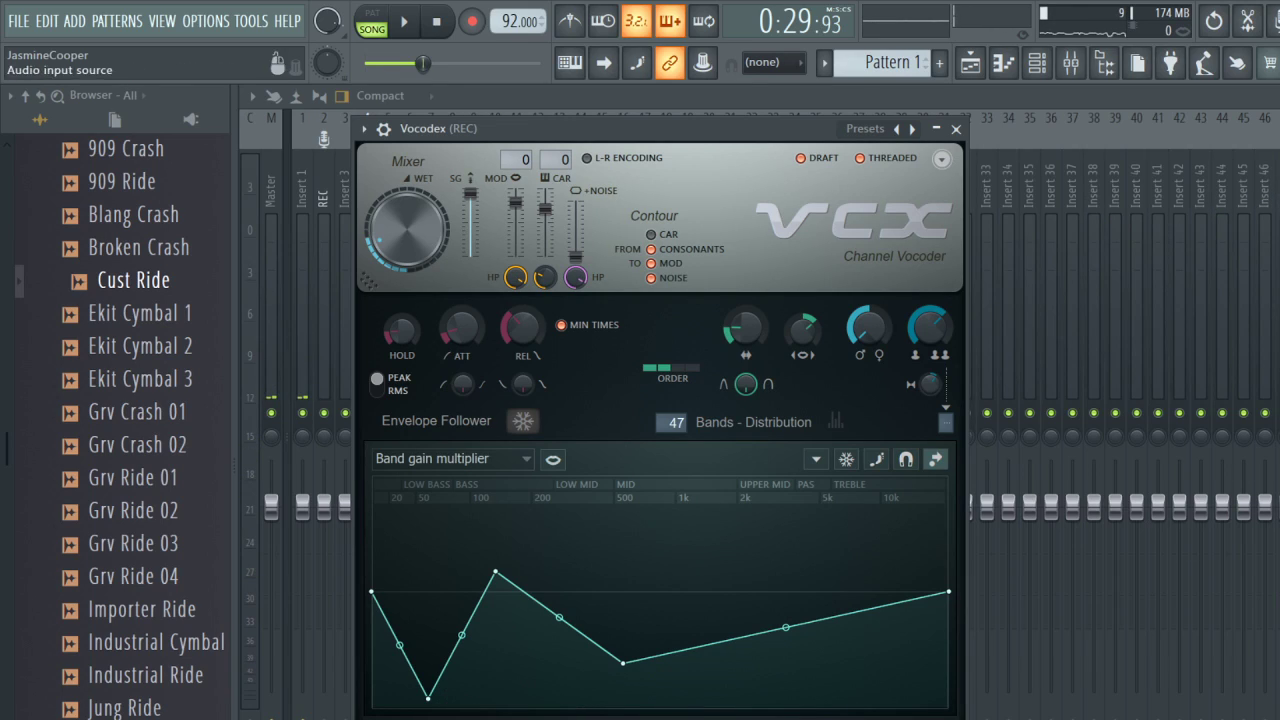
key("Escape")
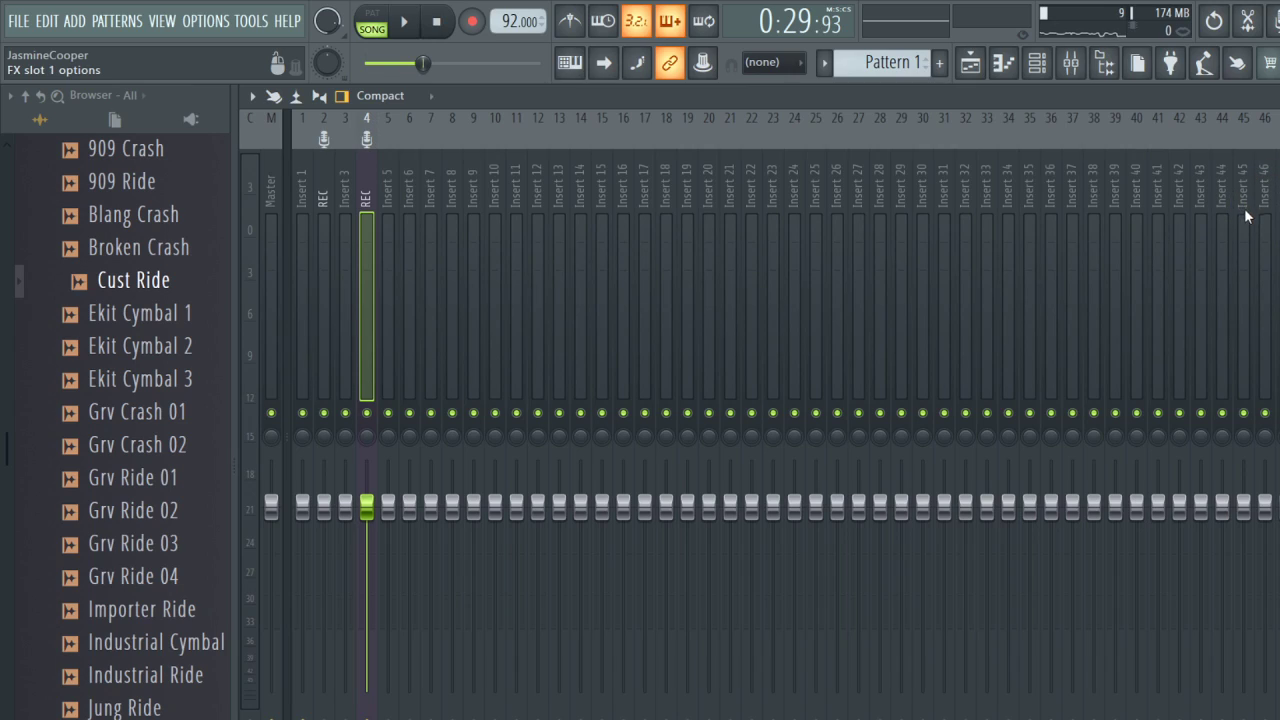
Load Newtime in place of Vocodex on mixer track 4, run its playback briefly, and swap it for Fruity LSD.
left_click(1212, 256)
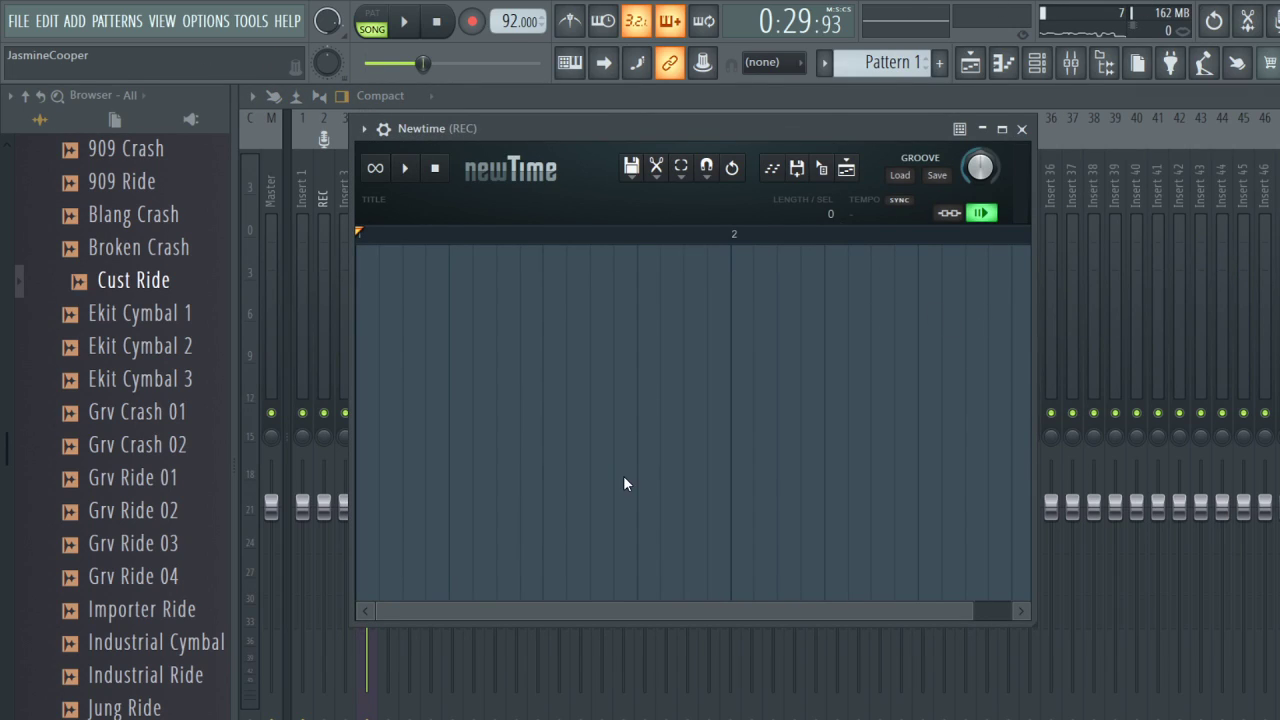
key("space")
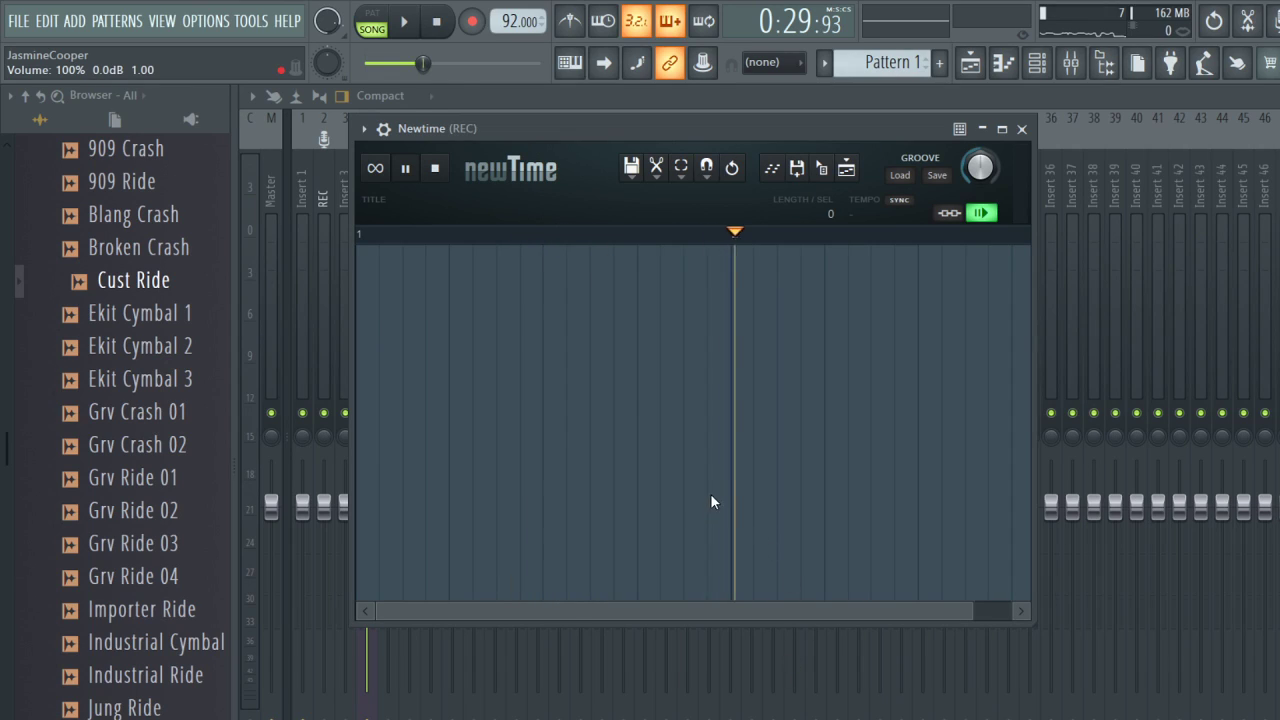
key("space")
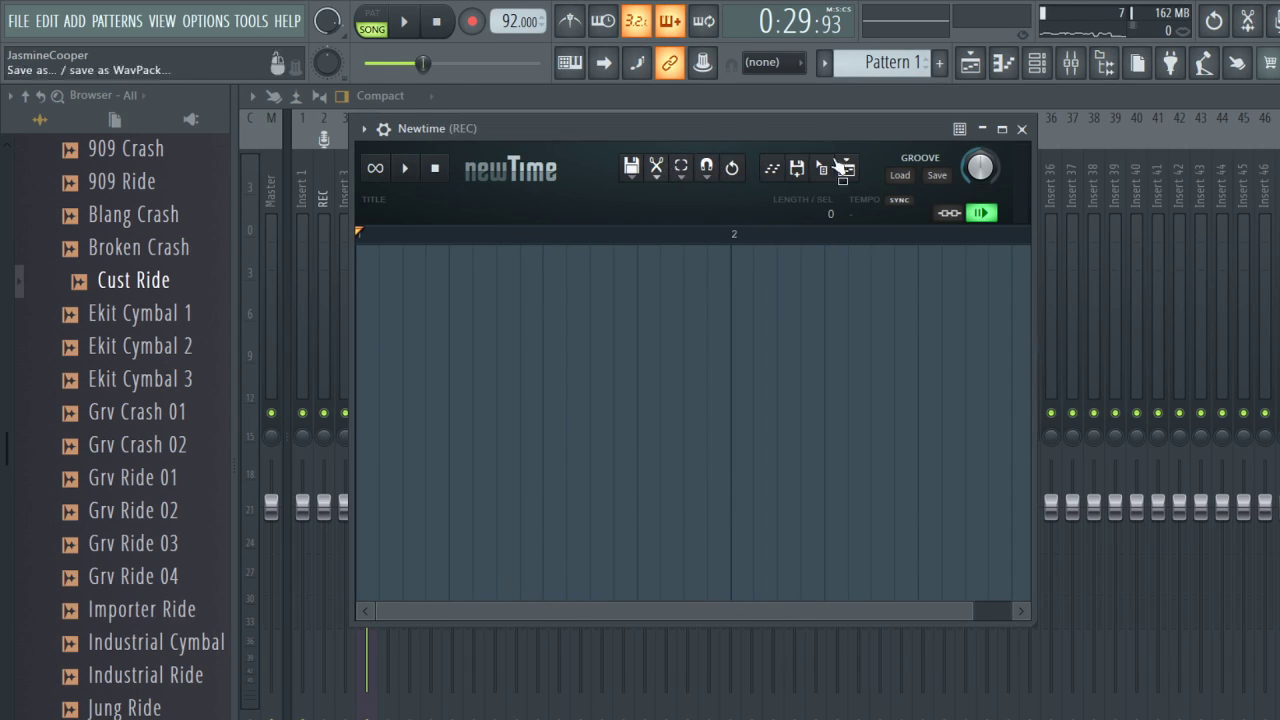
key("Escape")
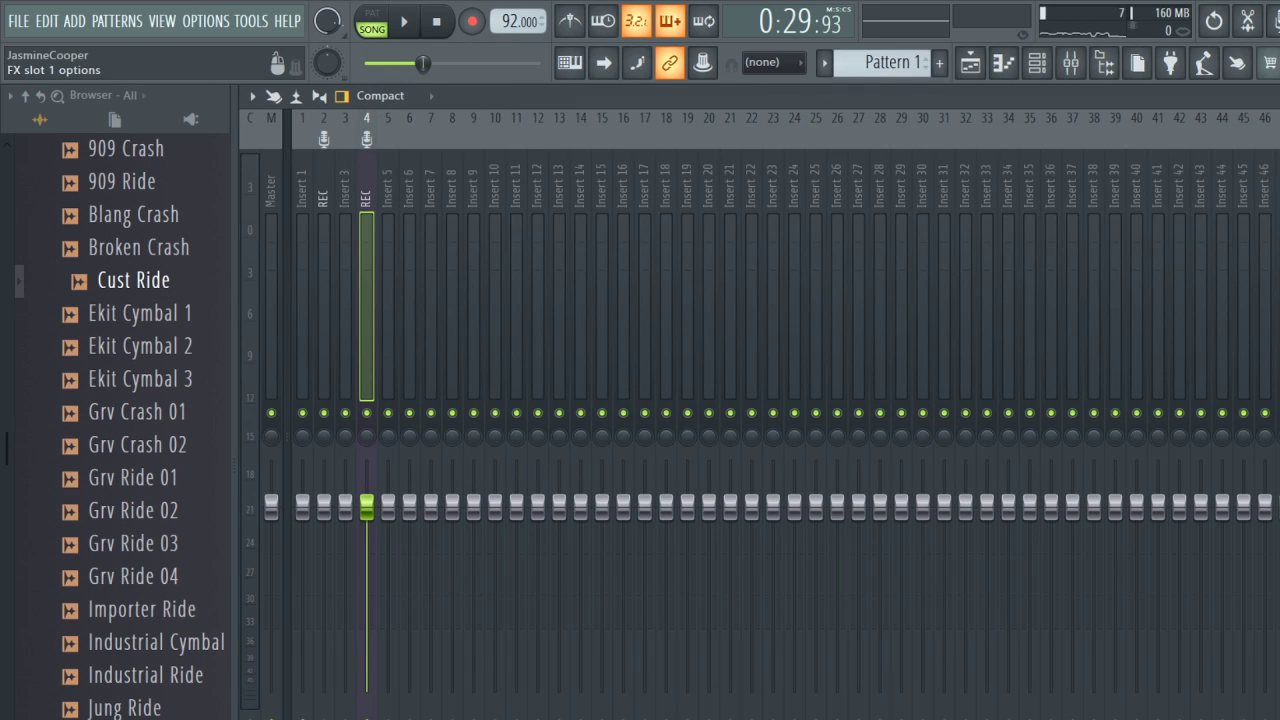
left_click(1254, 182)
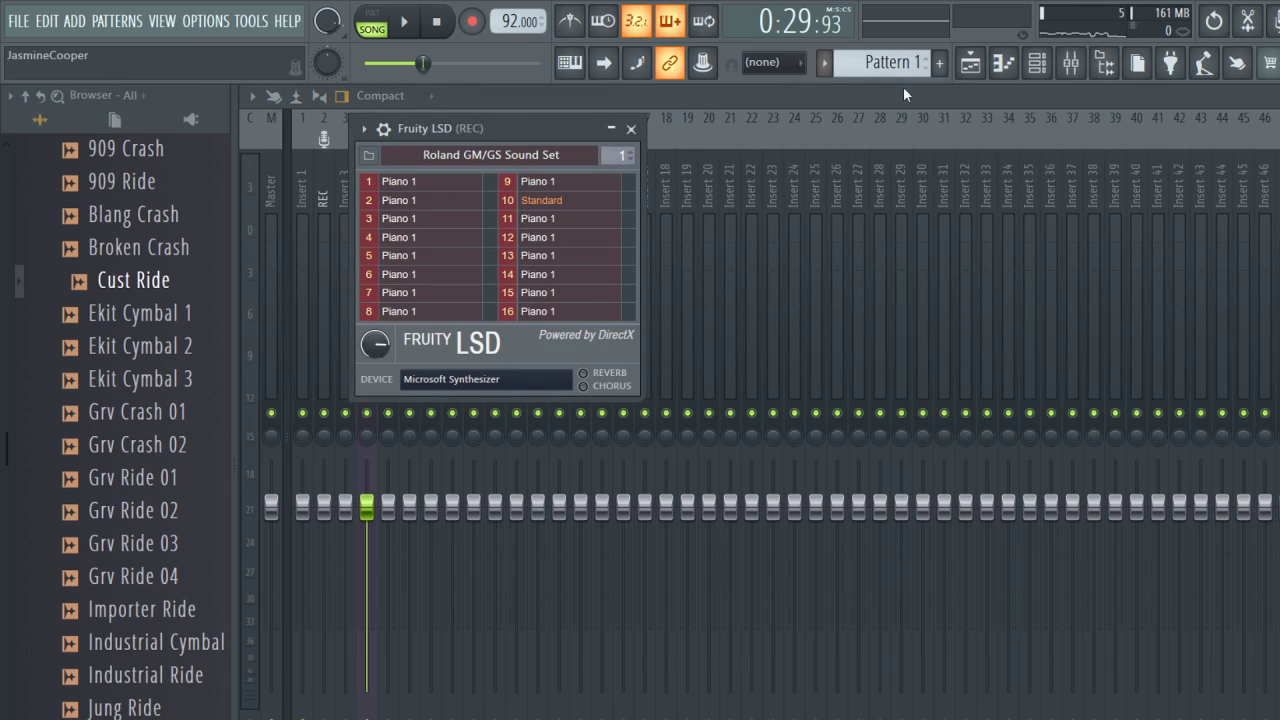
key("Escape")
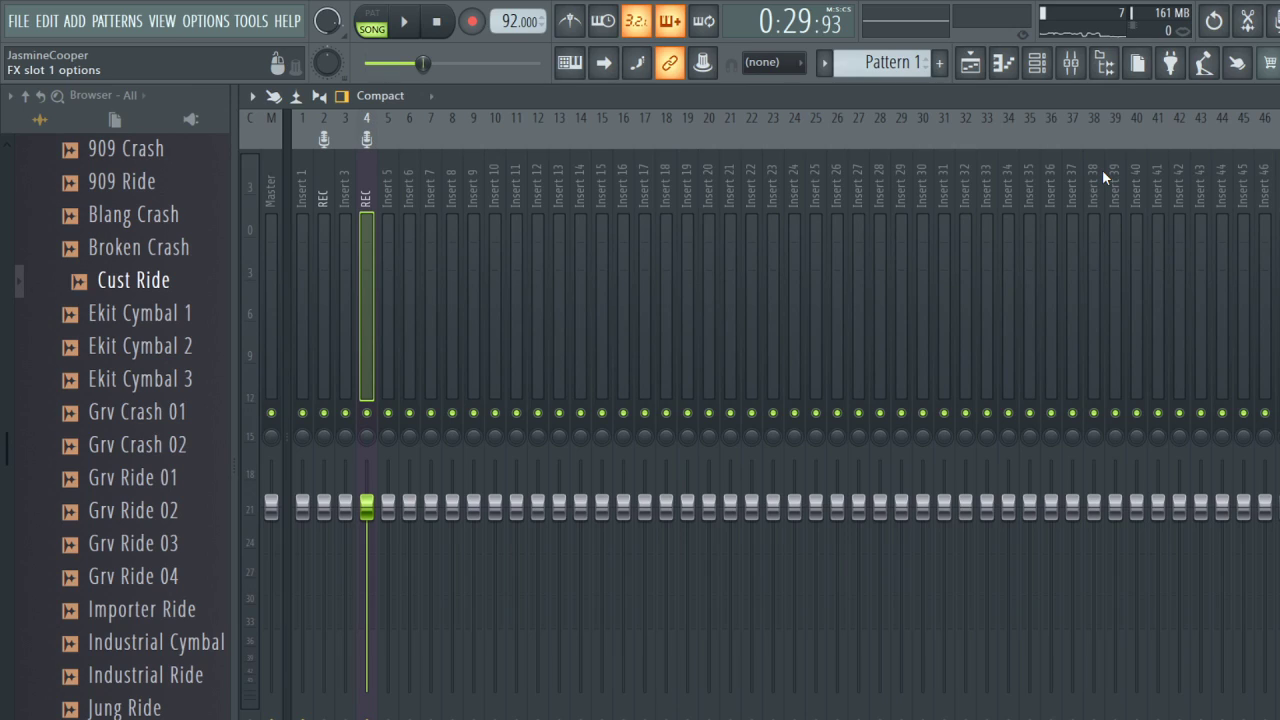
Load Effector in the first effect slot of mixer track 4 in place of Fruity LSD and start song playback.
left_click(1220, 164)
key("space")
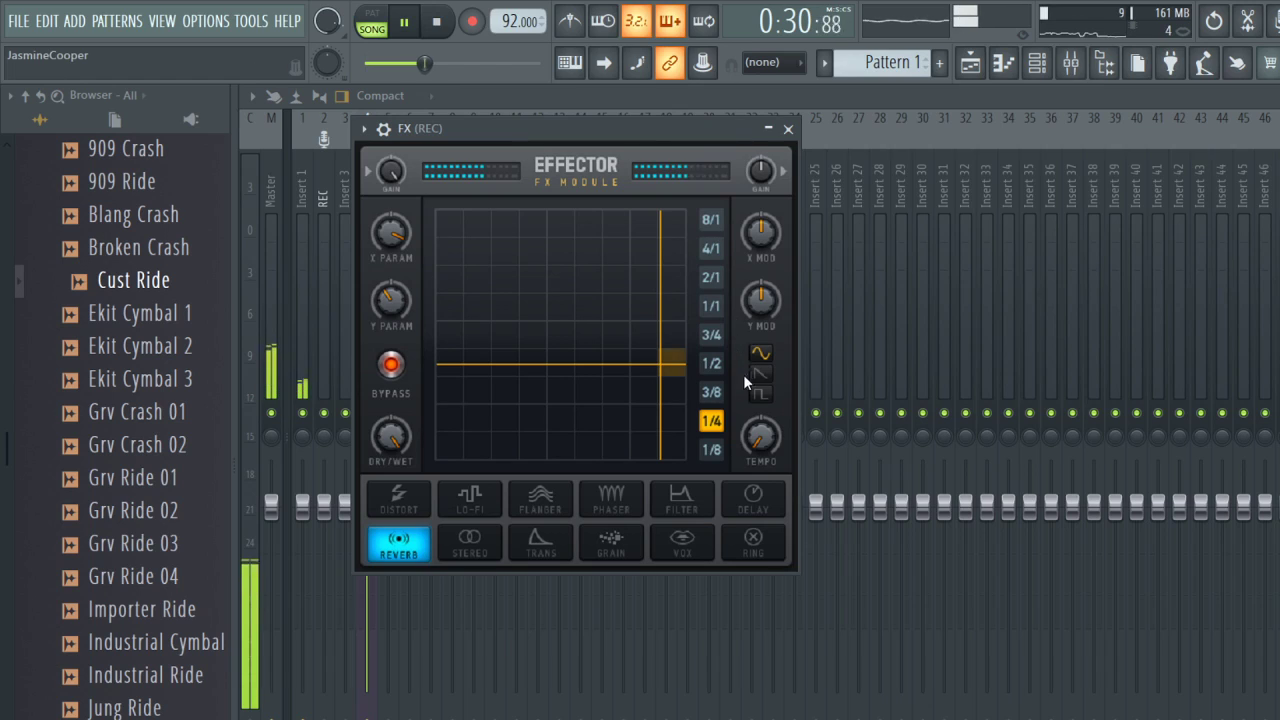
Try Effector's Vox effect with different X and Y parameter positions, and switch to the Ring effect.
left_click_drag(600, 300, 635, 178)
left_click(696, 545)
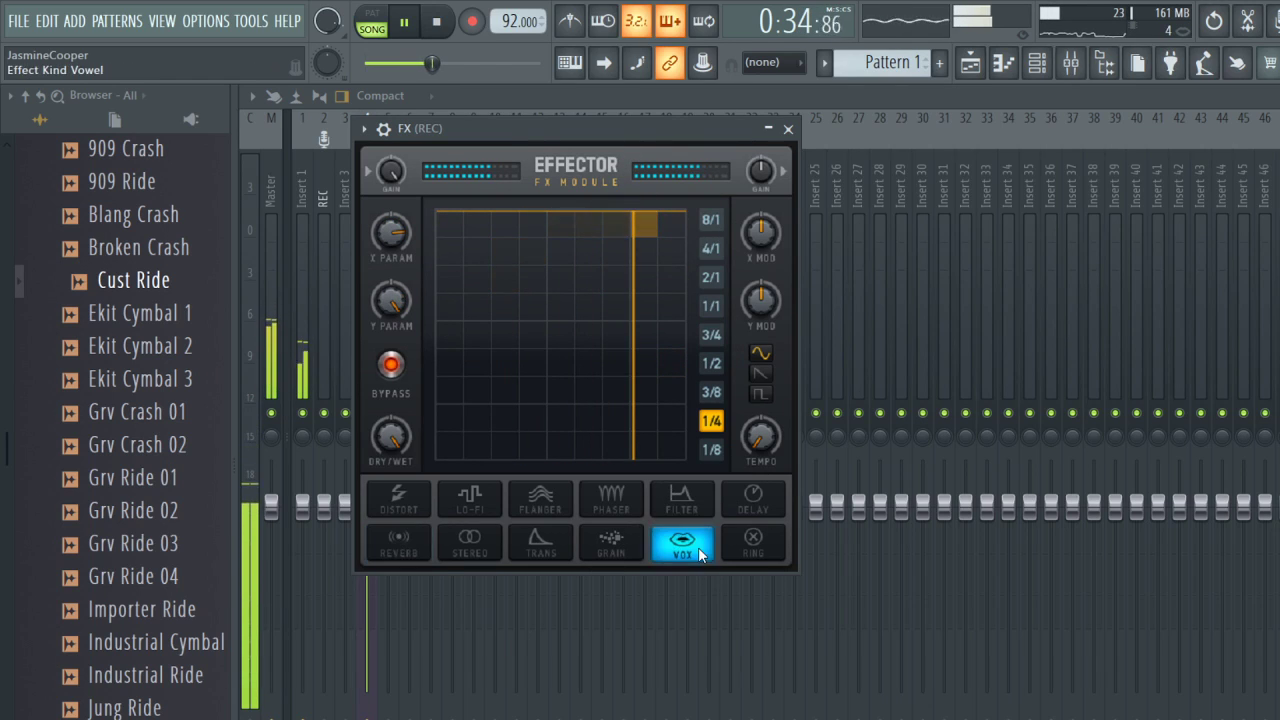
left_click_drag(690, 235, 594, 280)
left_click(760, 548)
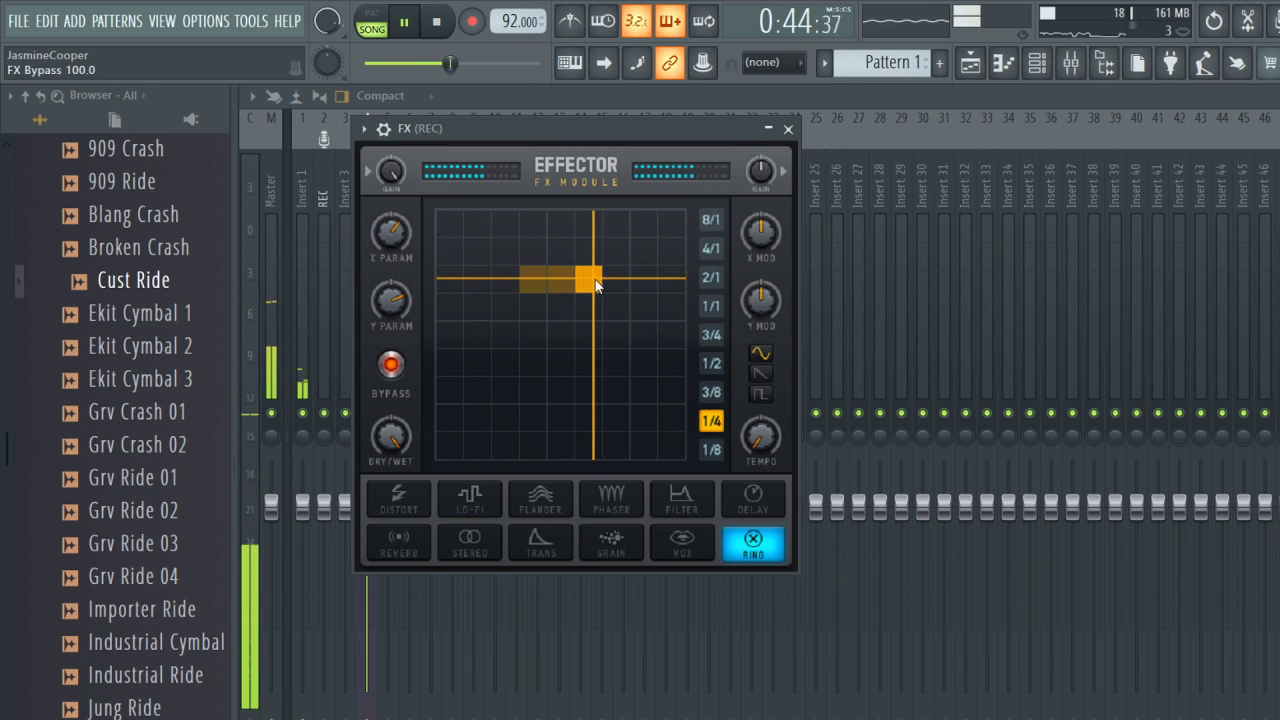
Toggle Effector's bypass switch and move the X/Y point for the Ring effect to the pad's upper-left area.
left_click(391, 372)
left_click_drag(507, 280, 545, 349)
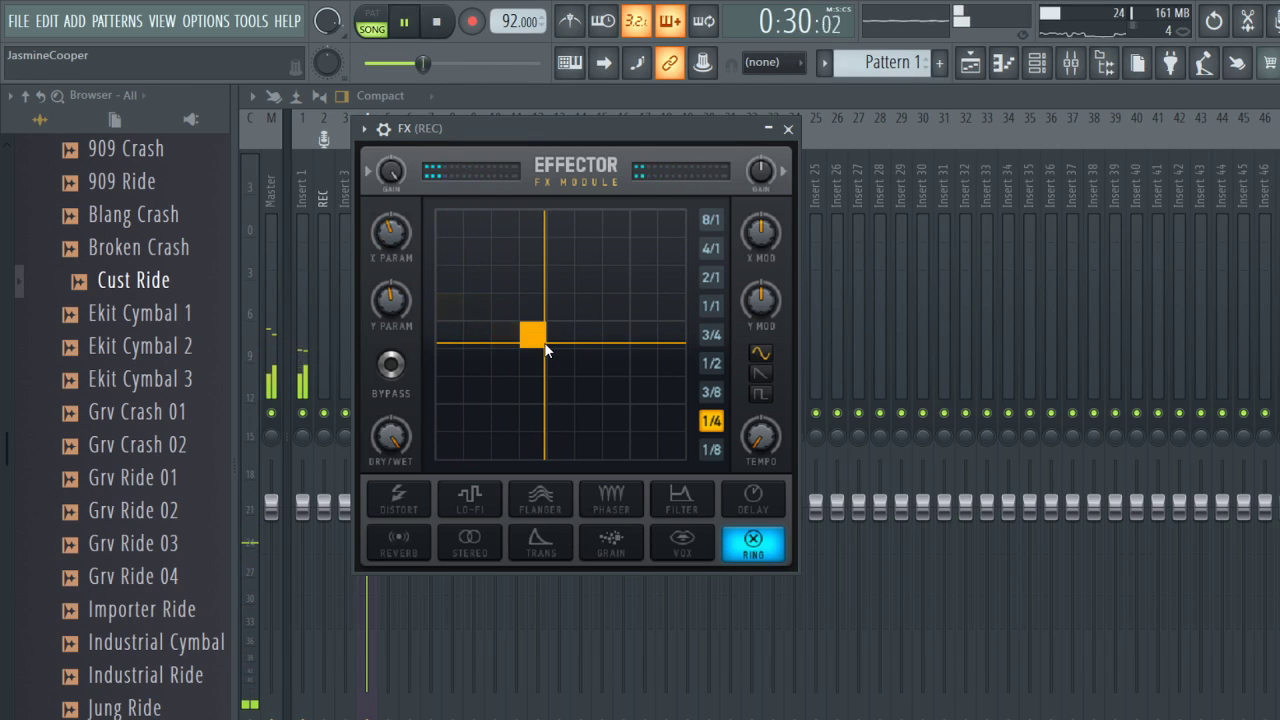
left_click_drag(545, 347, 516, 294)
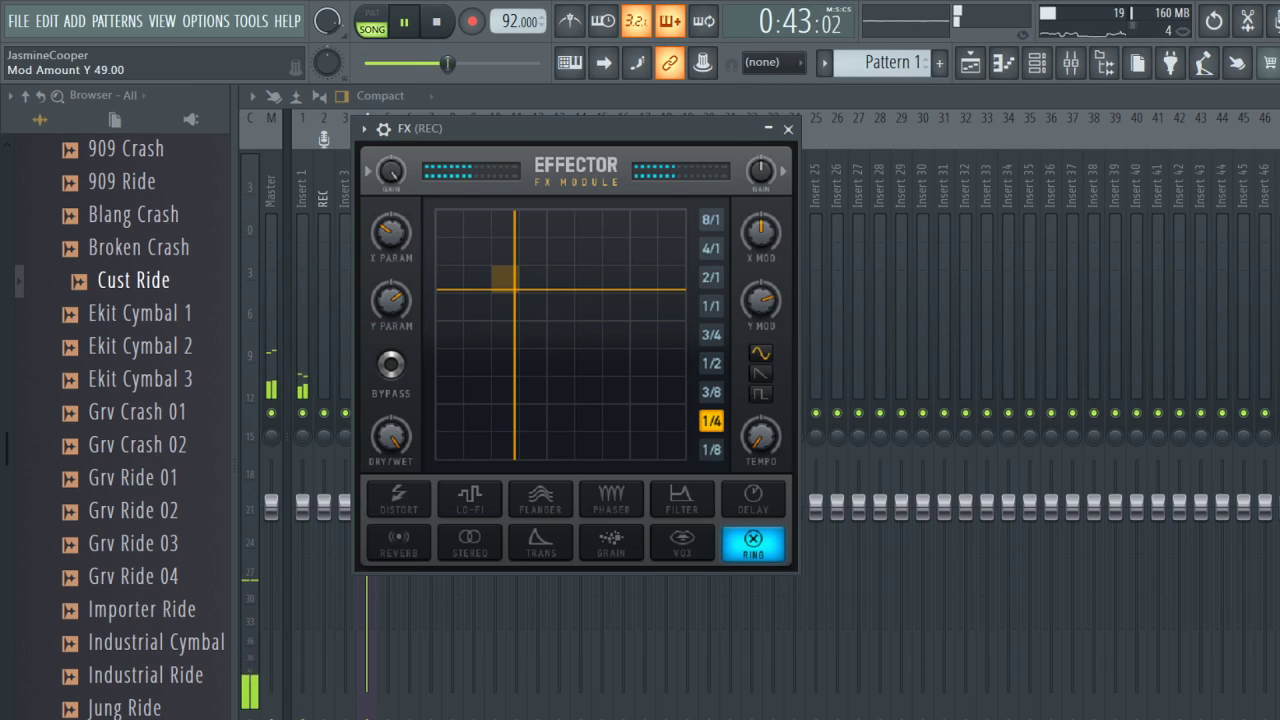
Set Effector's Y modulation amount to about 2 after trying 49, slightly adjust X modulation, and close the plugin.
left_click_drag(761, 300, 760, 297)
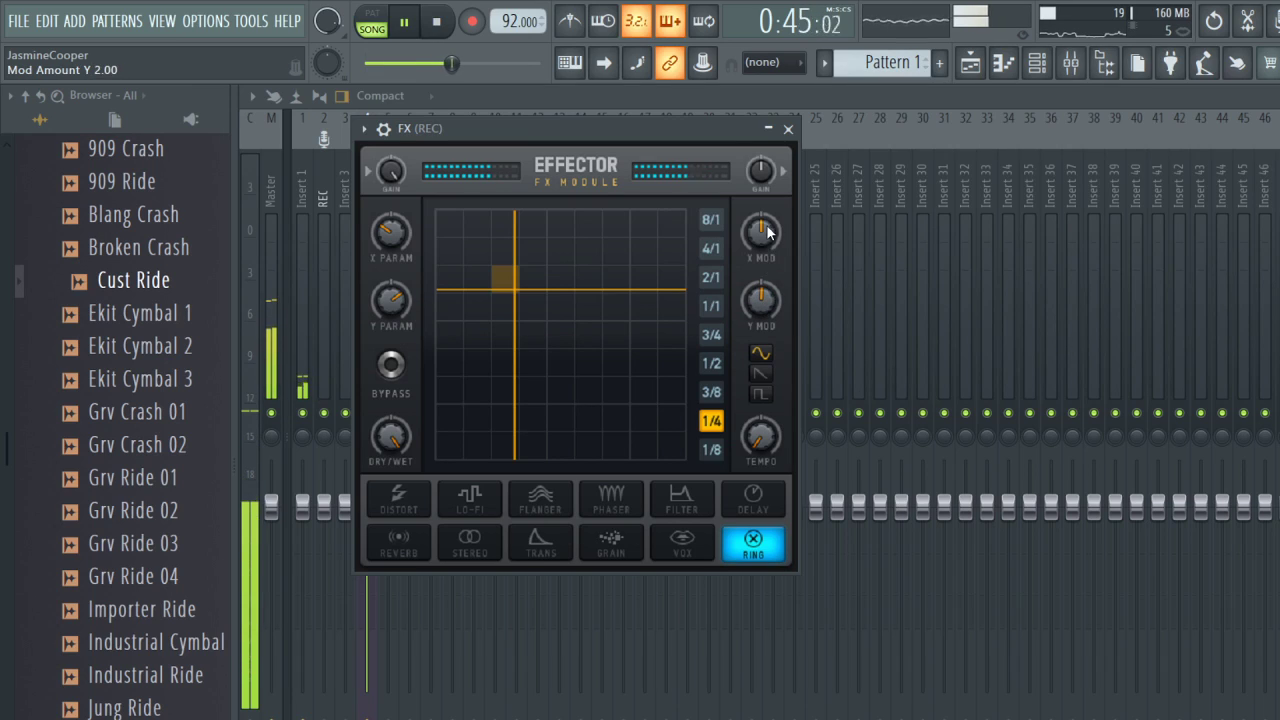
left_click_drag(760, 232, 760, 230)
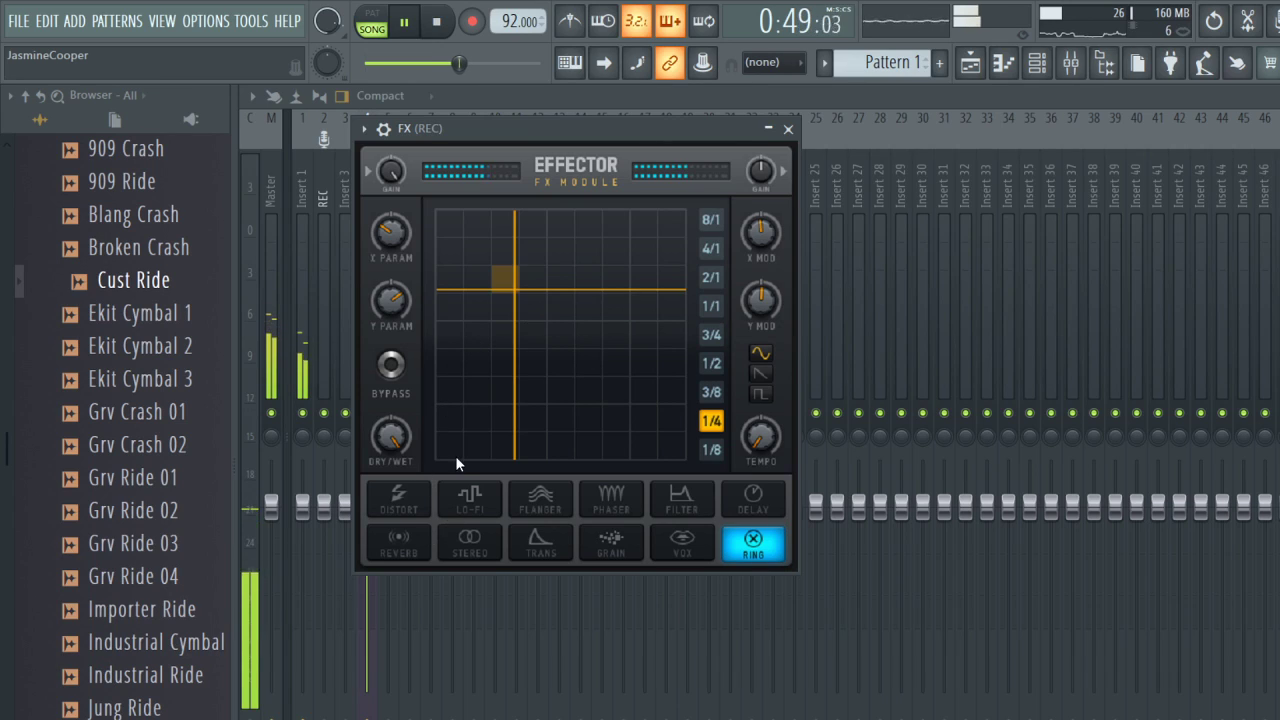
key("Escape")
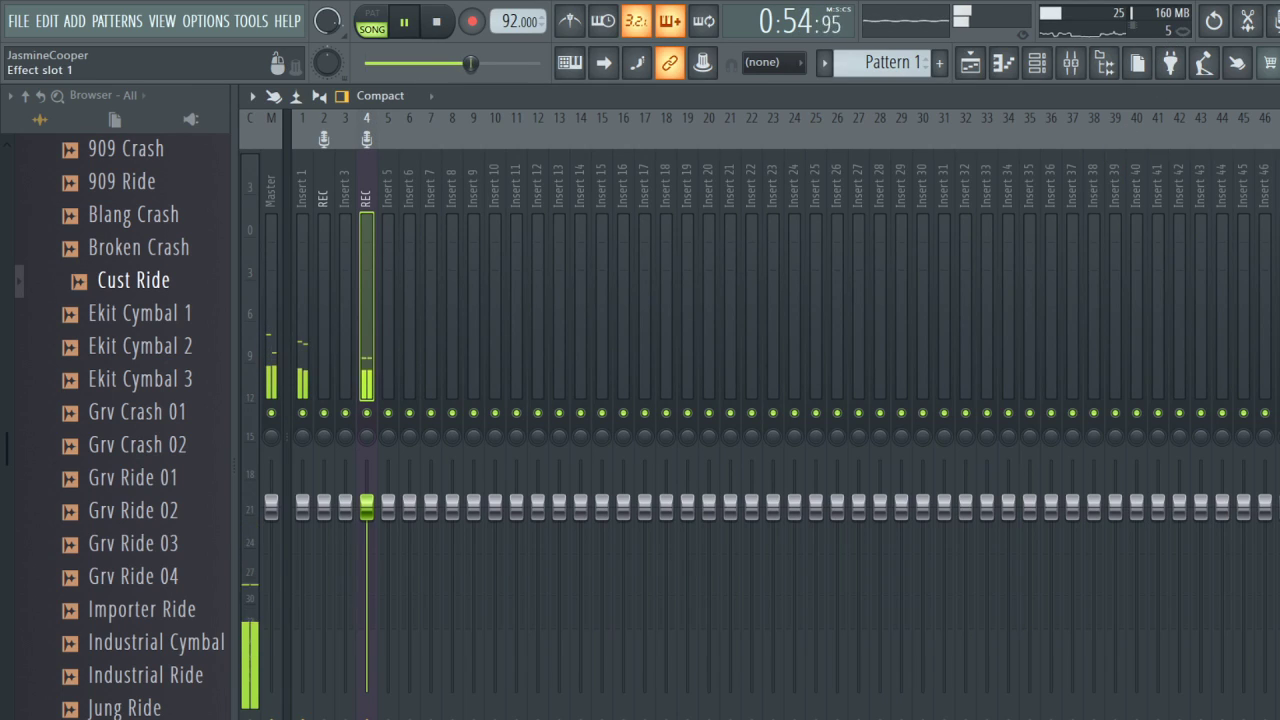
Audition Effector's Phaser, Flanger, Filter and Trans effects, and try several X/Y positions with Trans.
left_click(491, 217)
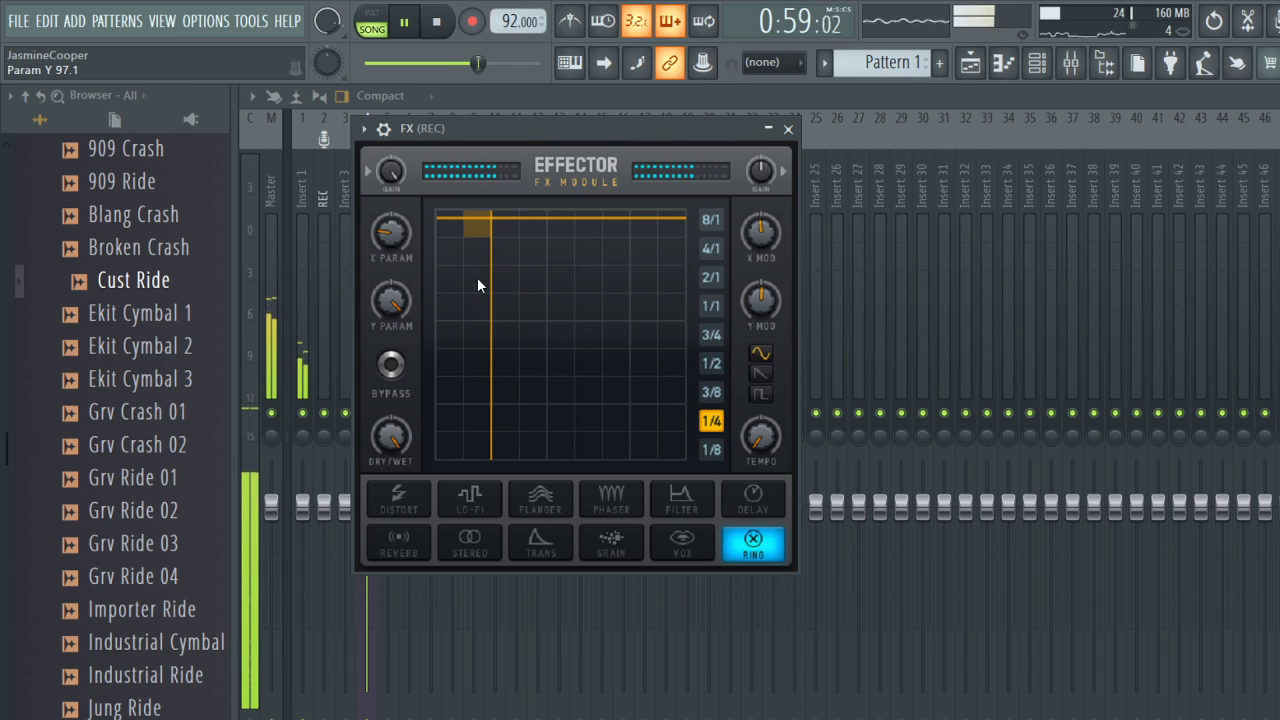
left_click(591, 504)
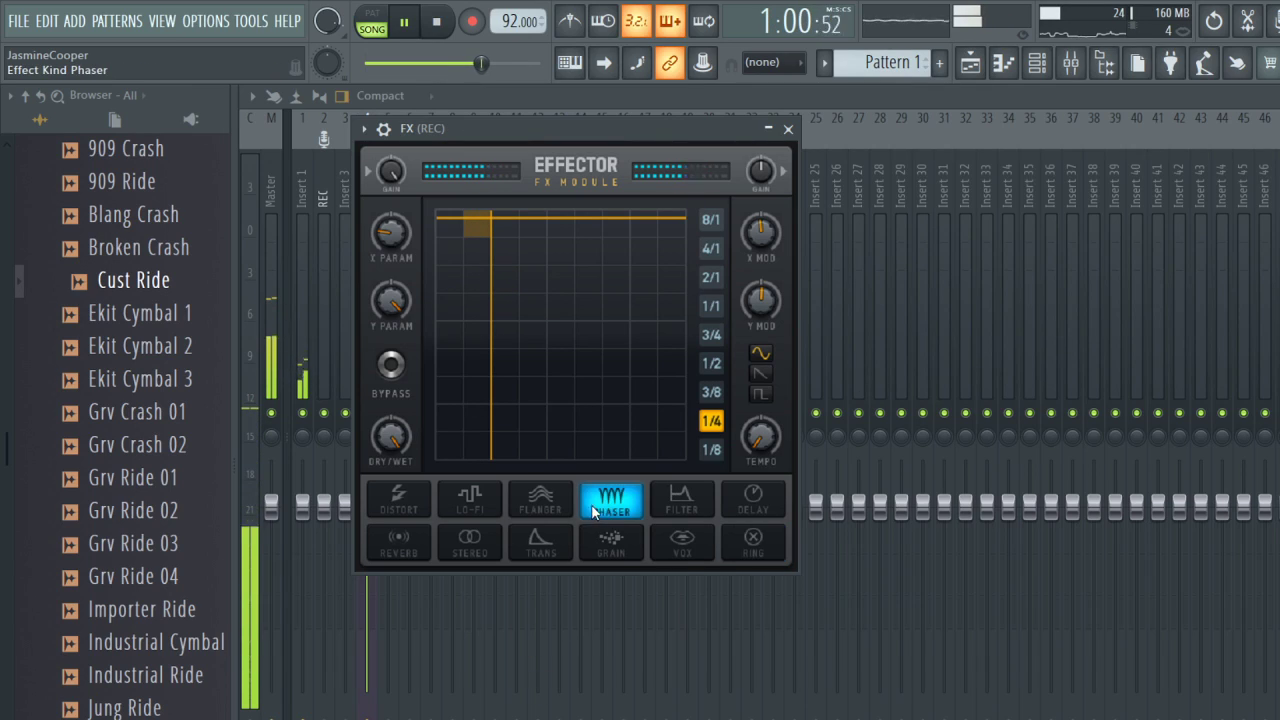
left_click(529, 506)
left_click(691, 507)
left_click(540, 544)
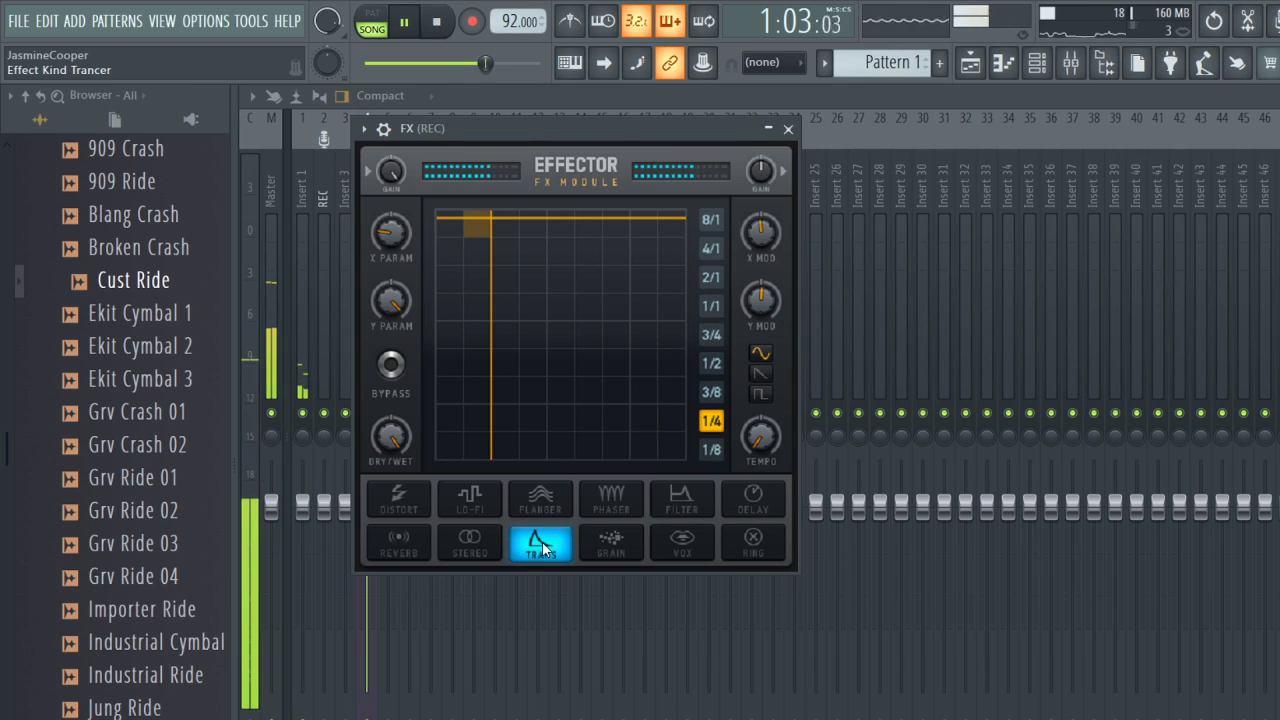
left_click_drag(644, 338, 575, 327)
left_click_drag(618, 412, 603, 318)
Try Razer Chroma on mixer track 4, close it, and load Fruity Vocoder in the second effect slot.
left_click(1274, 280)
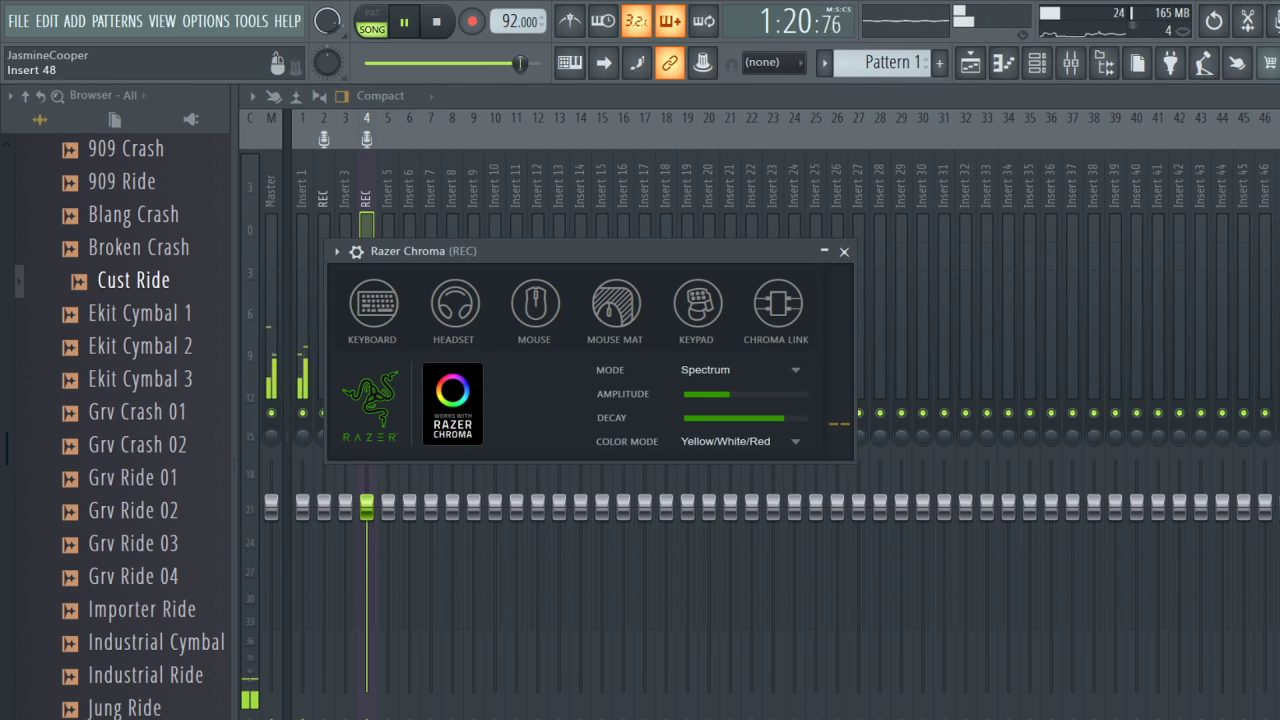
key("Escape")
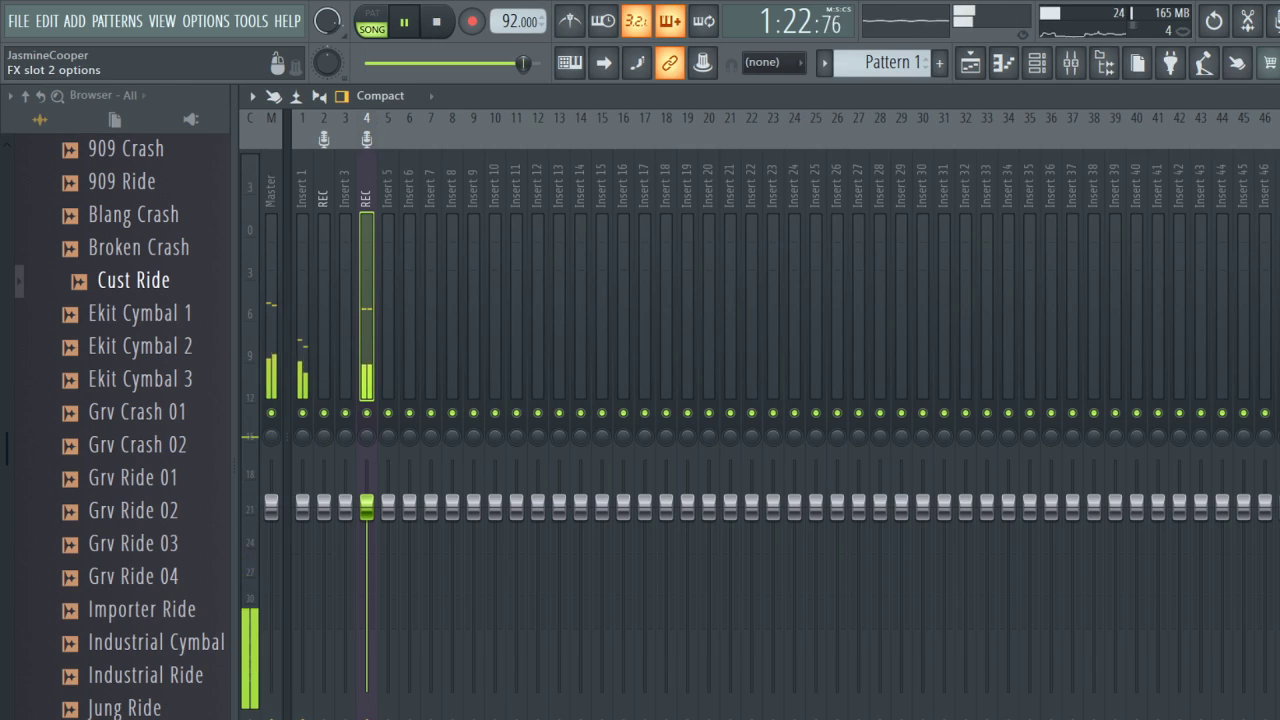
left_click(1254, 214)
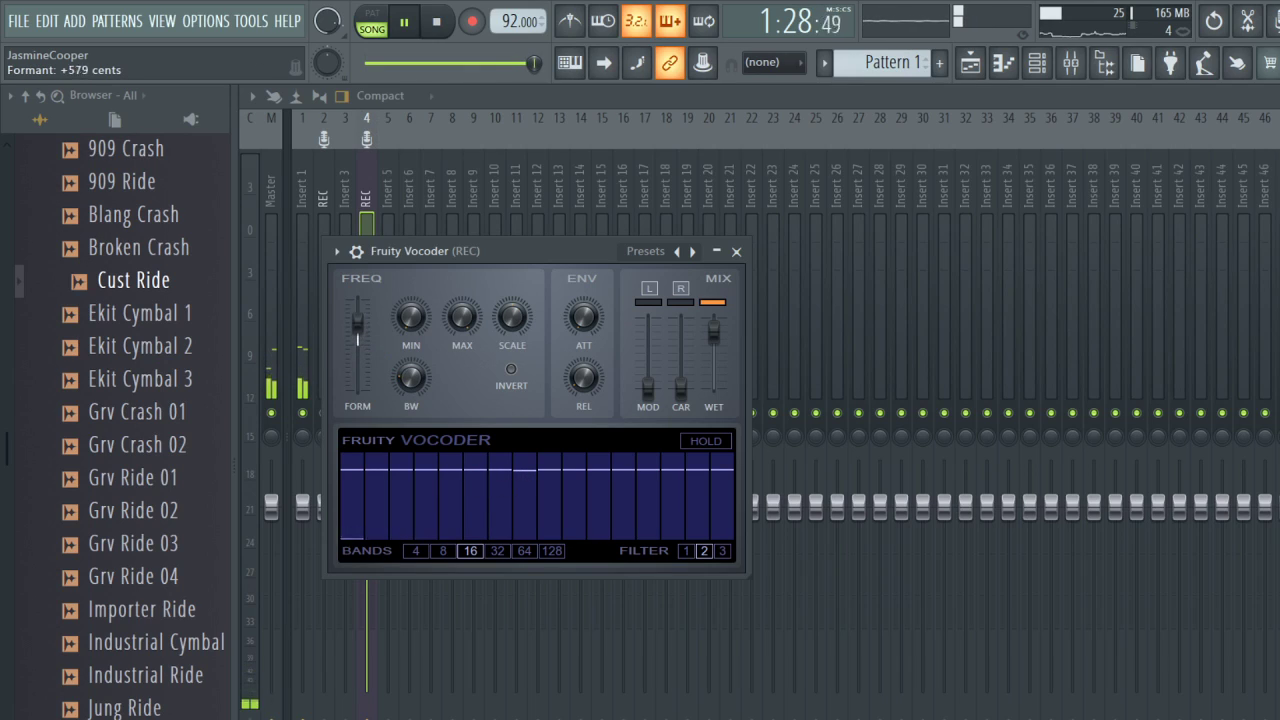
Raise Fruity Vocoder's formant shift to about +1035 cents and try its frequency range and bandwidth controls.
left_click_drag(357, 310, 357, 303)
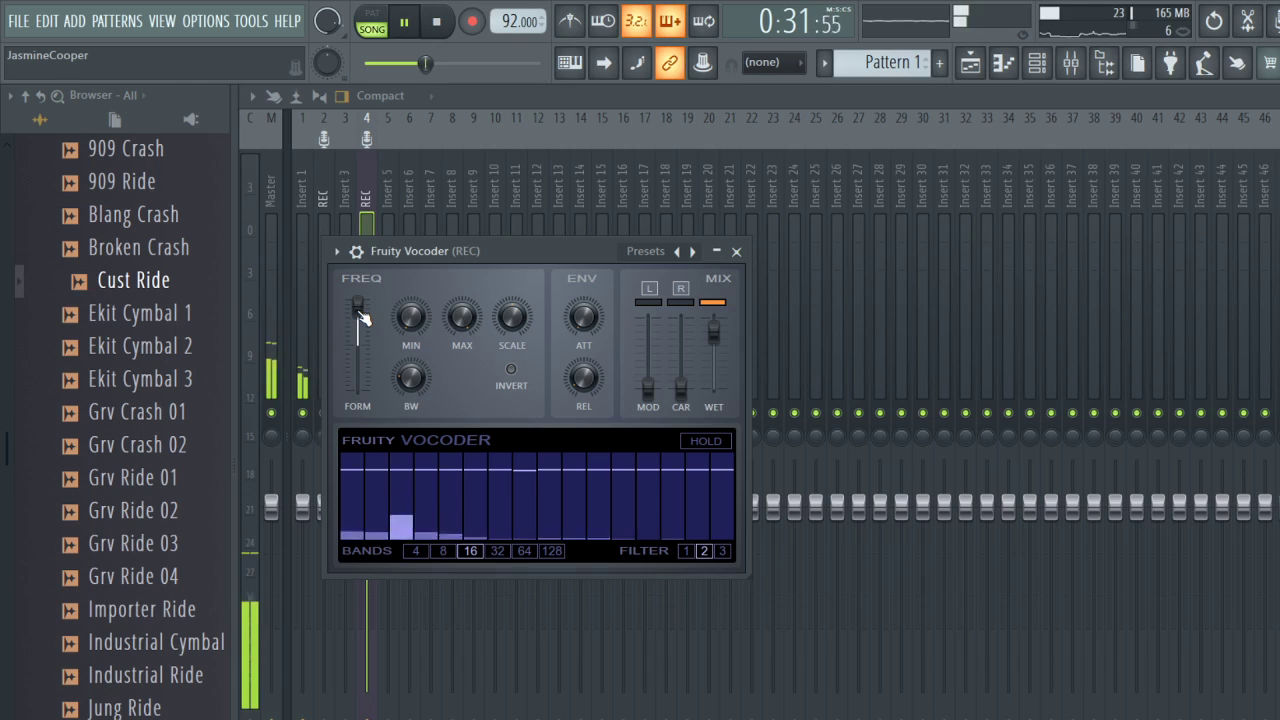
left_click_drag(405, 326, 462, 326)
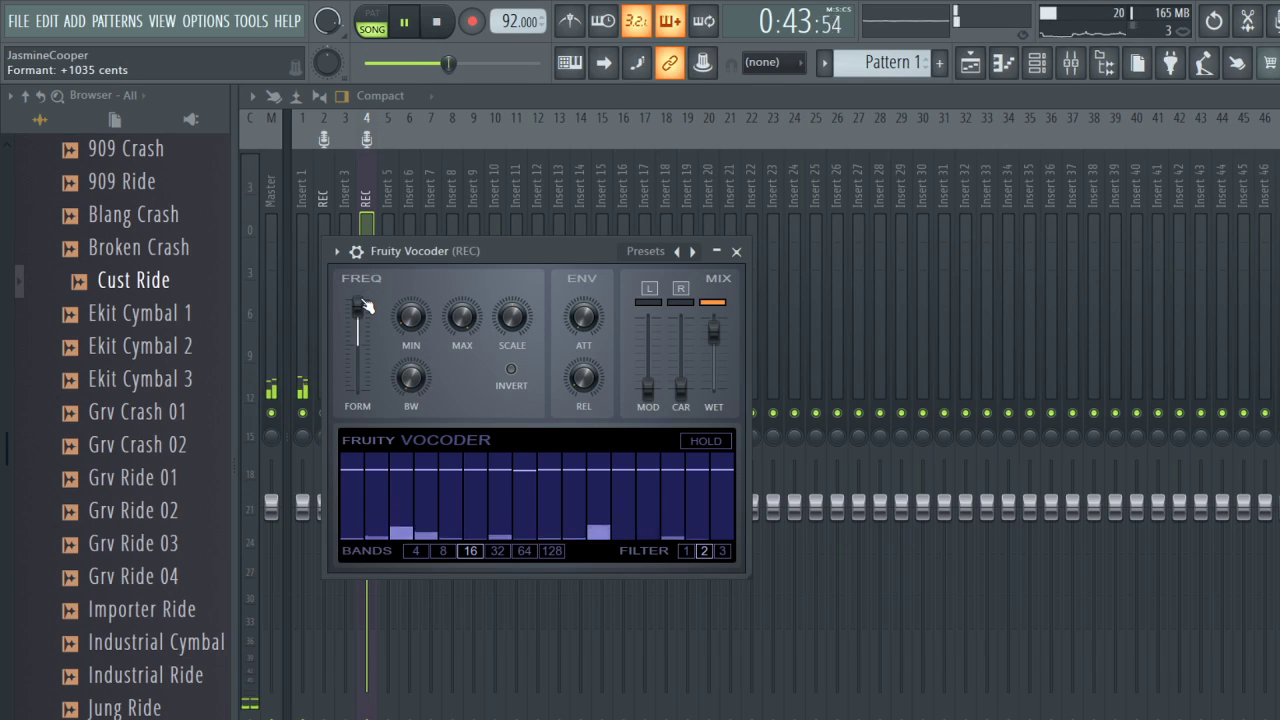
mouse_move(362, 302)
left_mouse_down()
mouse_move(362, 316)
mouse_move(362, 302)
left_mouse_up()
mouse_move(409, 385)
left_mouse_down()
mouse_move(409, 370)
mouse_move(411, 385)
left_mouse_up()
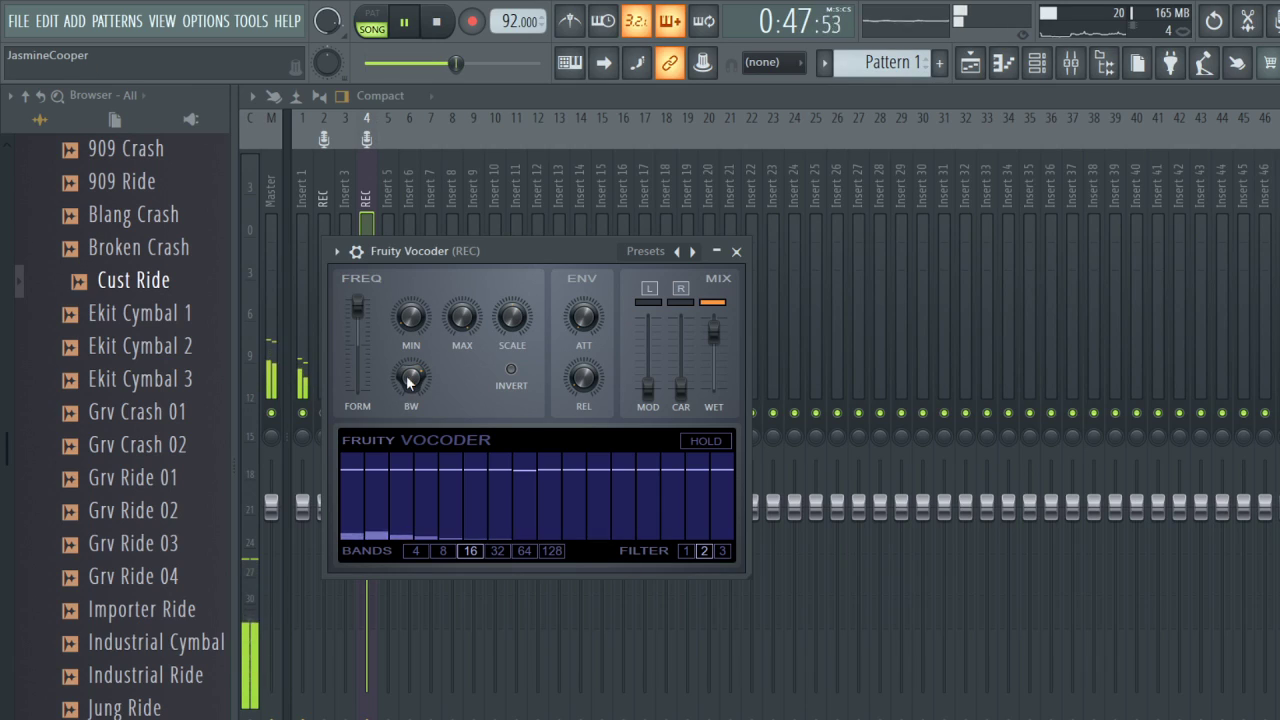
Tune Fruity Vocoder with a raised modulator level, lowered carrier level, 401 ms attack, 10 Hz starting frequency and 59% bandwidth.
left_click_drag(681, 388, 681, 340)
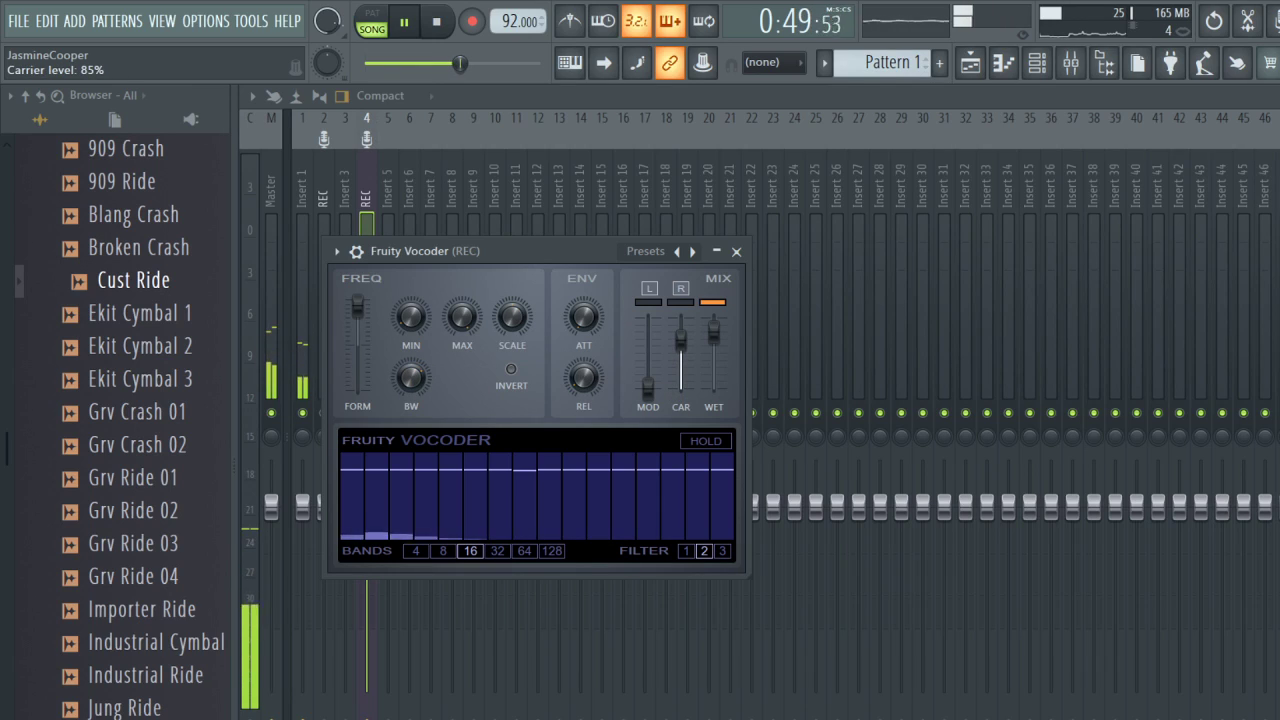
left_click_drag(648, 390, 681, 388)
left_click_drag(648, 316, 587, 286)
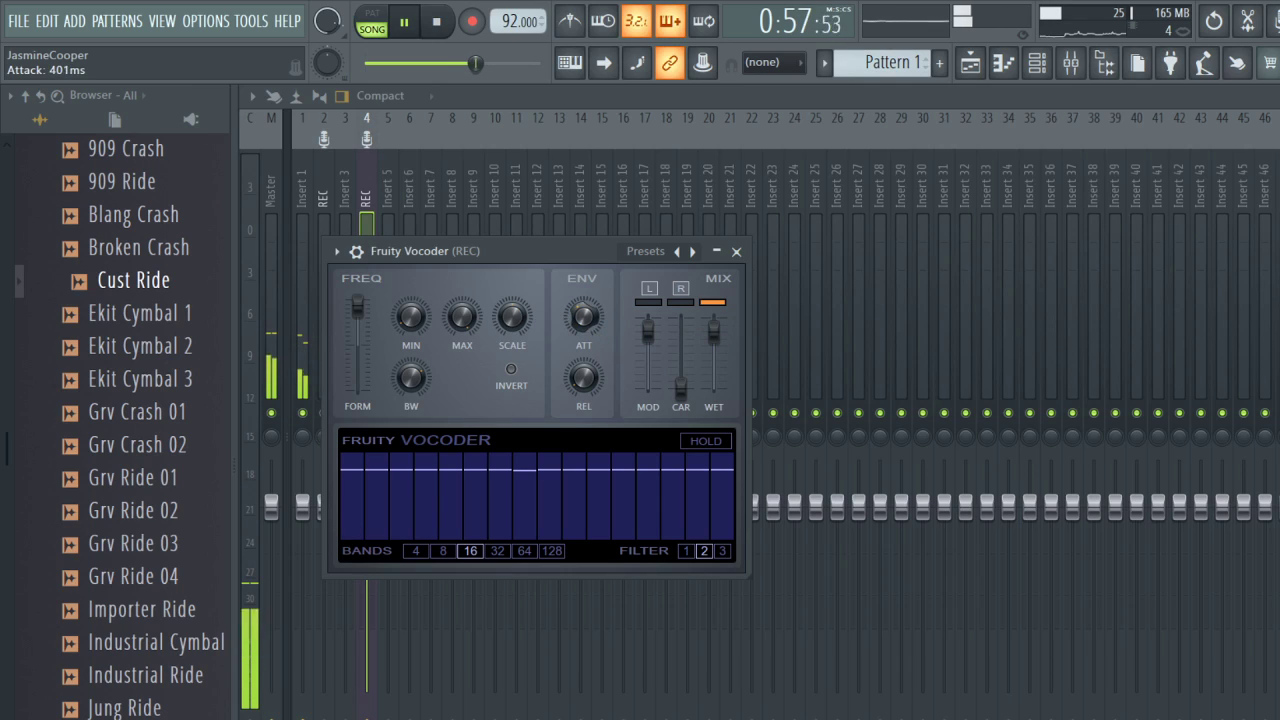
left_click_drag(521, 314, 406, 330)
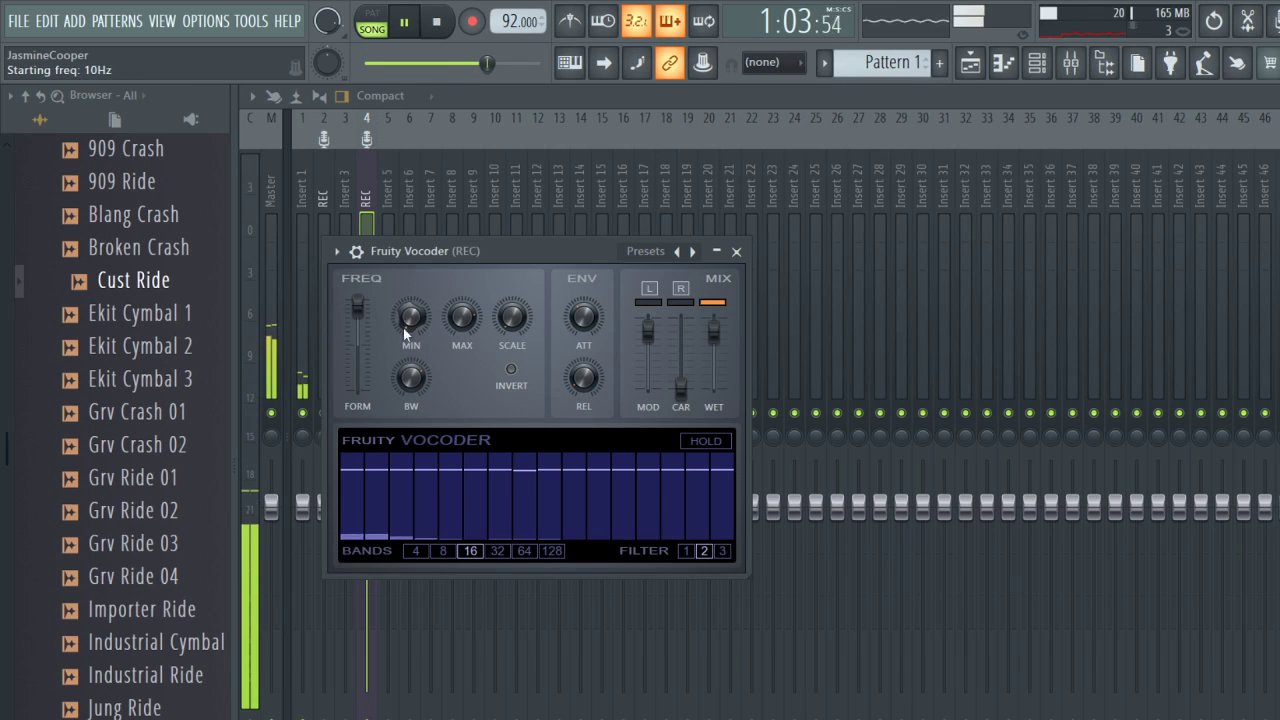
left_click_drag(410, 376, 410, 352)
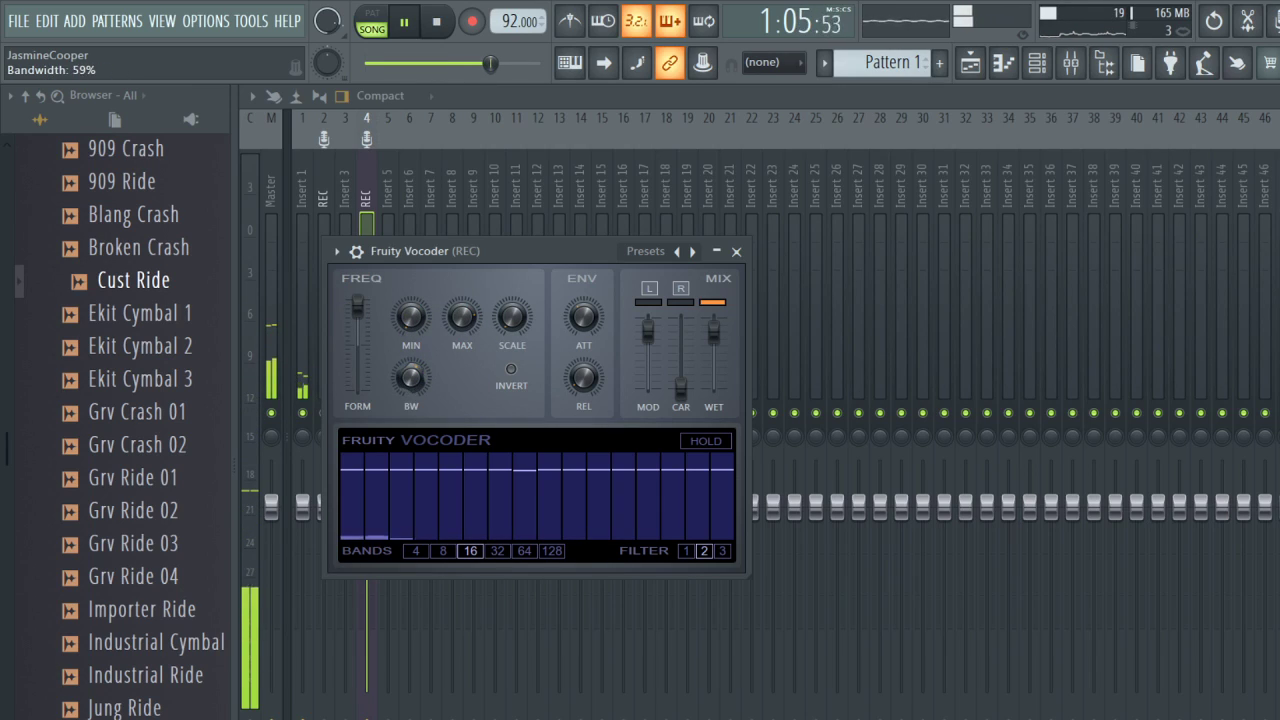
Lower Fruity Vocoder's modulator level, switch its filter to 1, and close the plugin.
left_click_drag(648, 328, 648, 365)
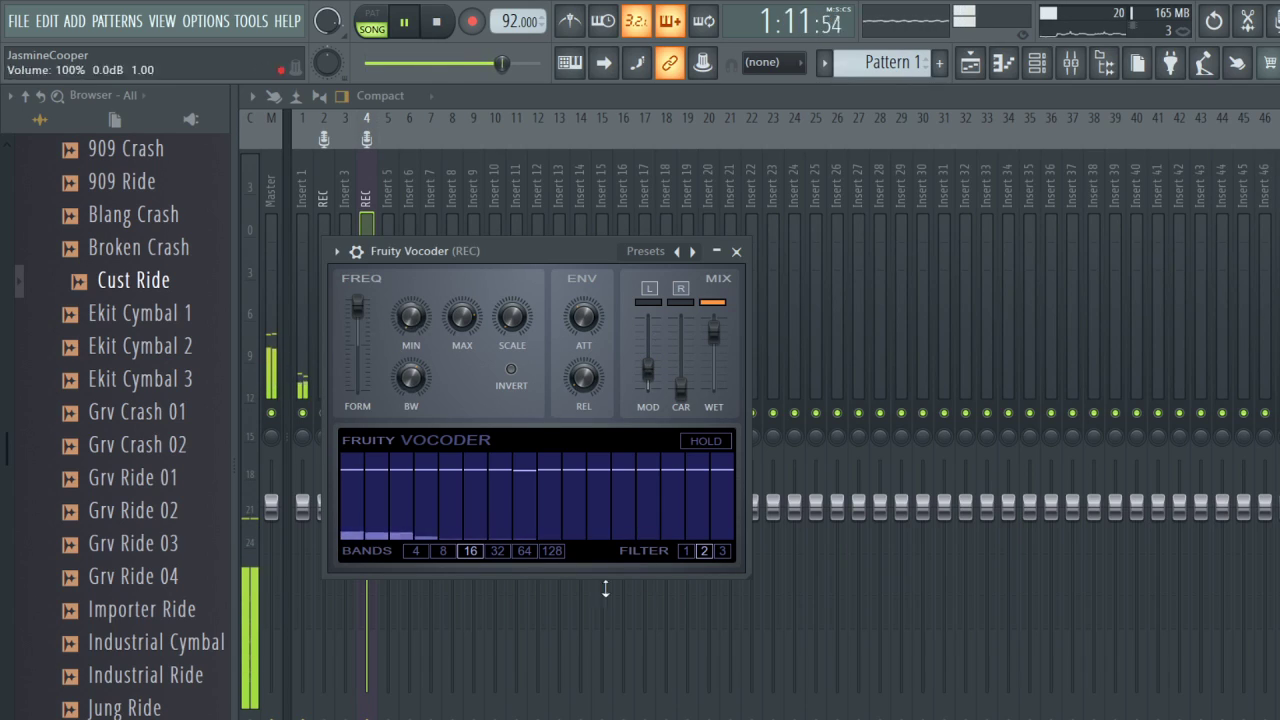
left_click(687, 552)
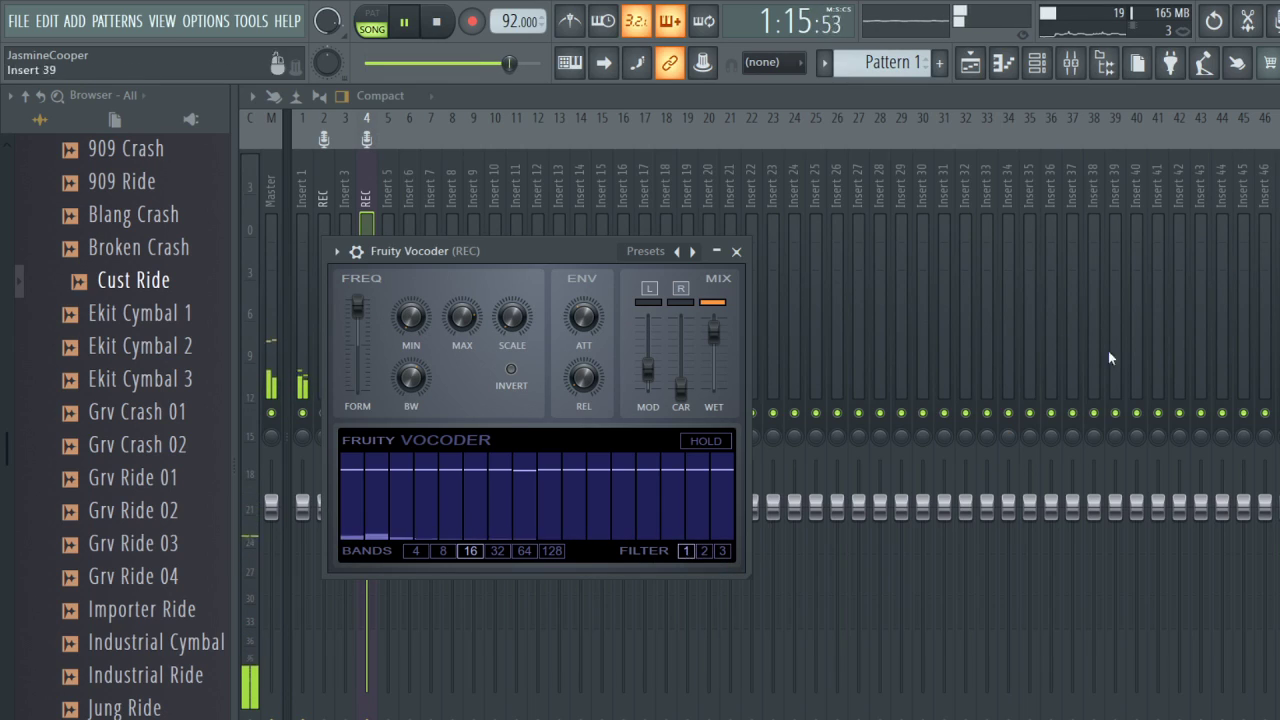
key("Escape")
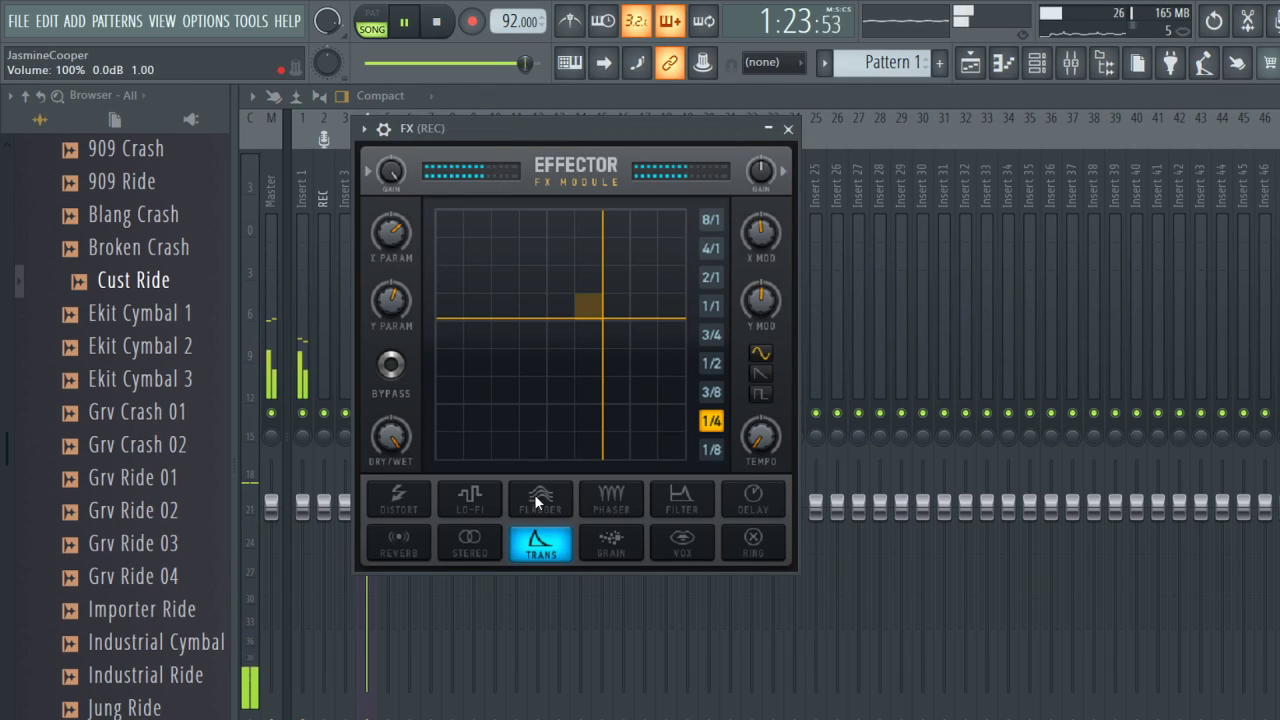
Audition Effector's Flanger, Filter, Phaser, Stereo and Grain effects, and choose the Vox effect.
left_click(537, 500)
left_click(665, 500)
left_click(628, 505)
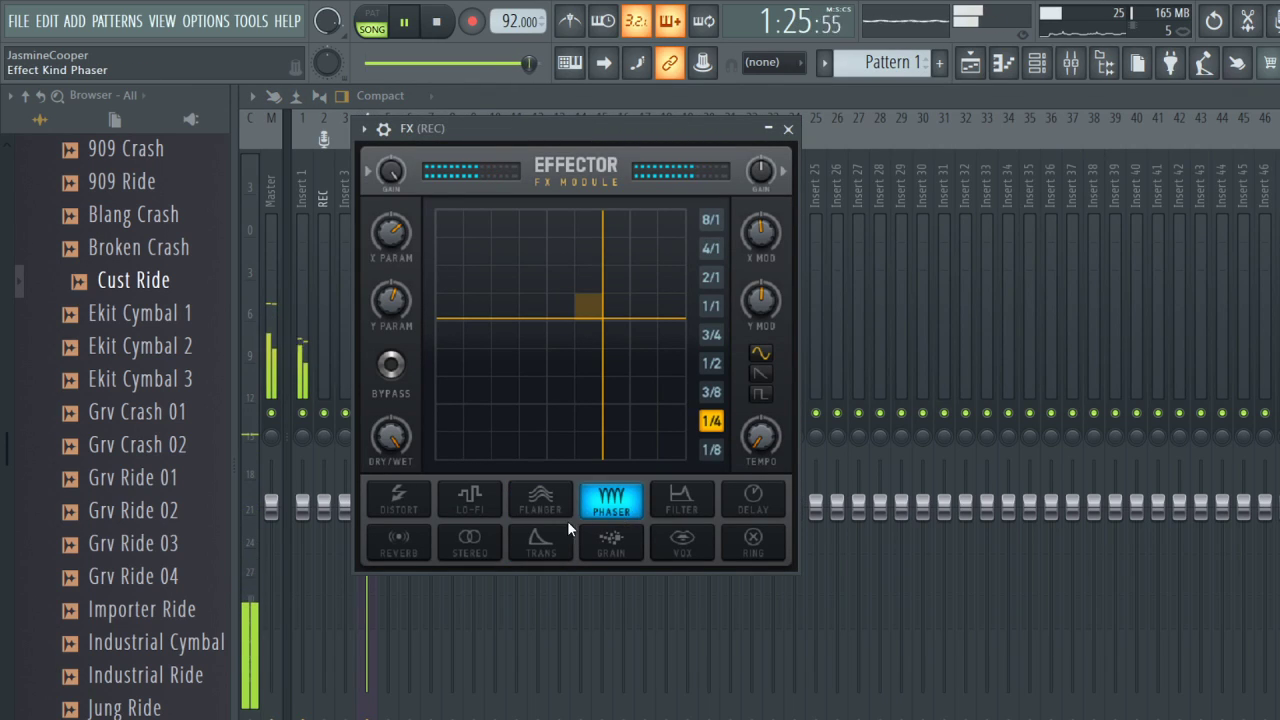
left_click(540, 500)
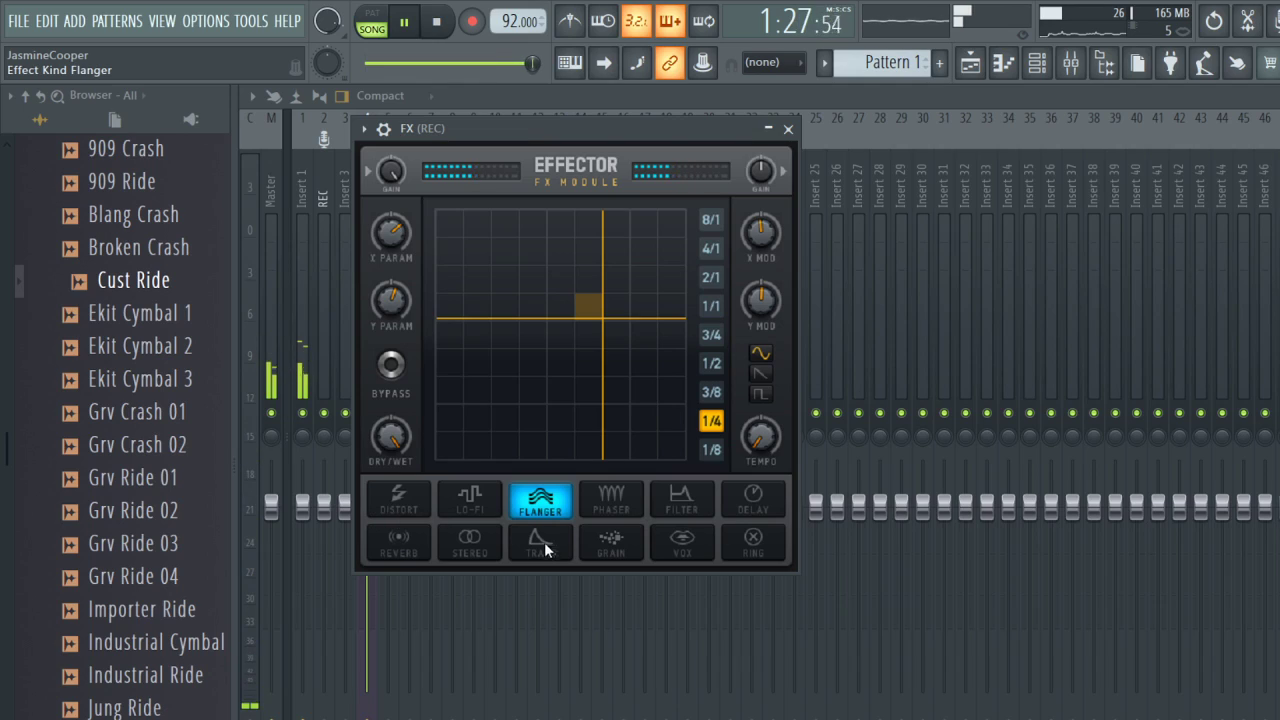
left_click(482, 552)
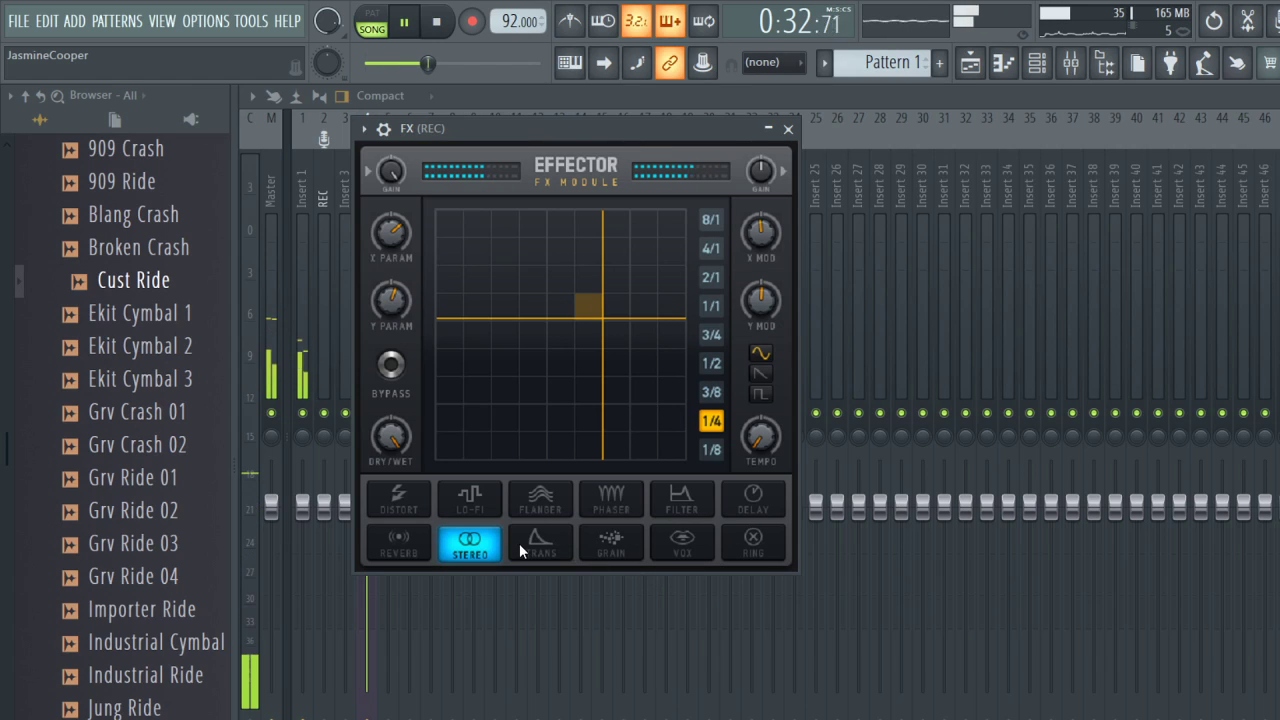
left_click(692, 556)
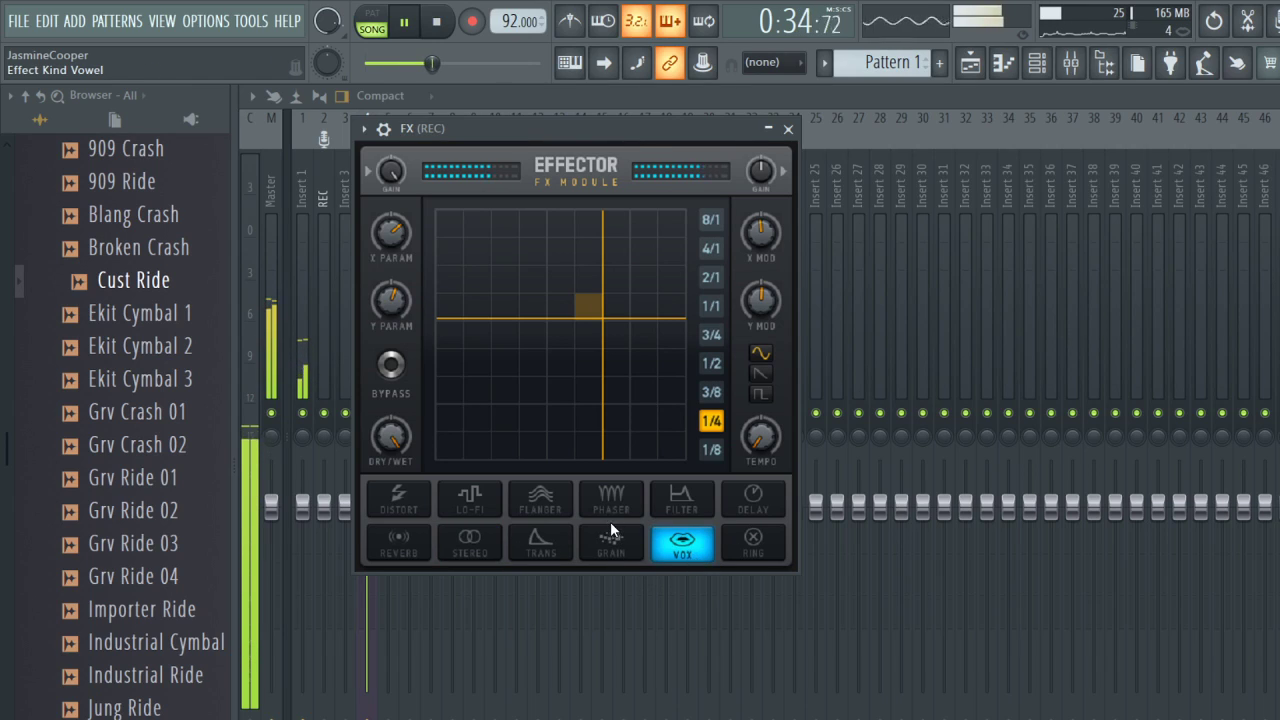
left_click(611, 547)
left_click(682, 543)
Try X/Y positions along the lower part of Effector's pad for Vox, and place the point near its upper left.
left_click(558, 403)
left_click(637, 432)
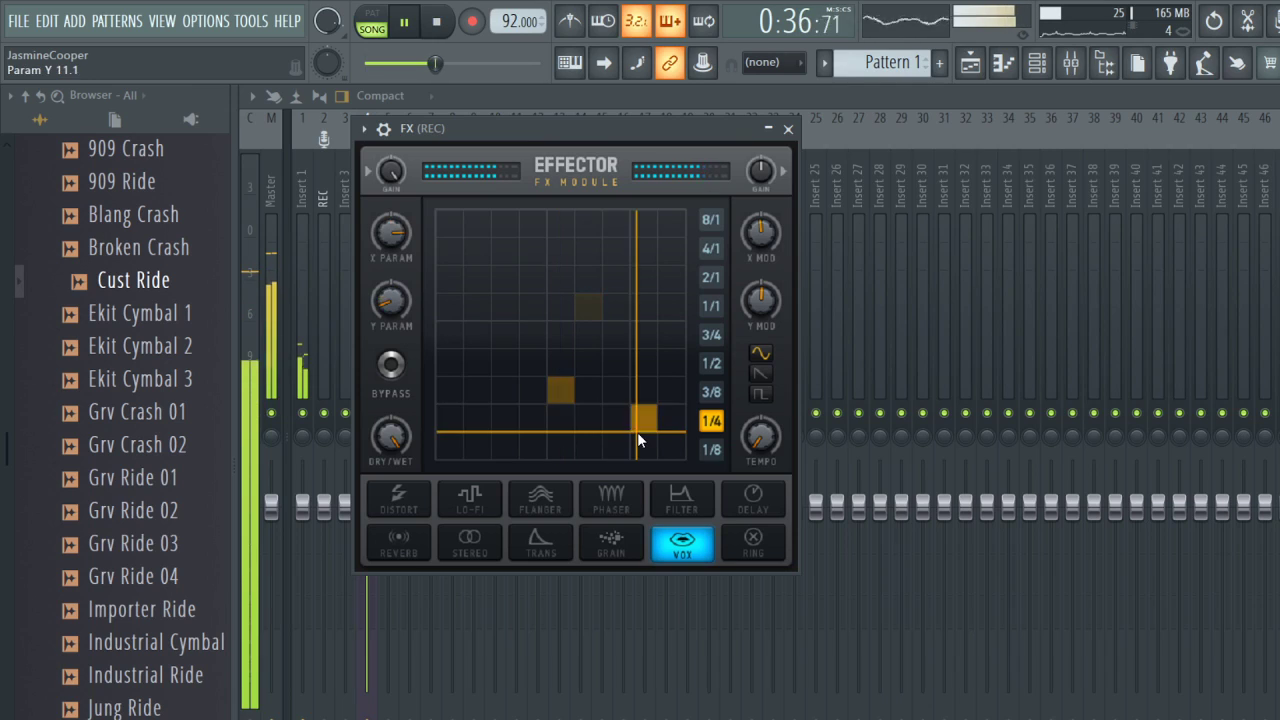
left_click_drag(605, 460, 652, 420)
left_click(477, 267)
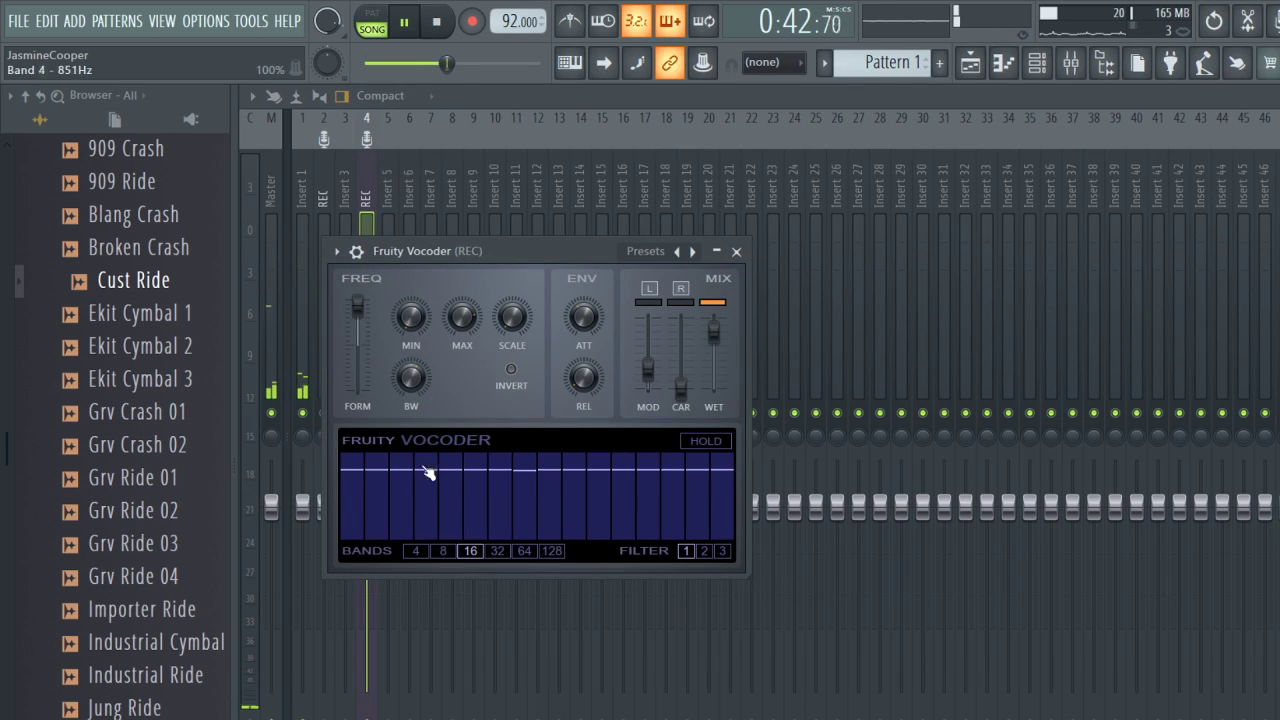
Rebalance Fruity Vocoder's mix by slightly raising the carrier level and raising the modulator level above 34%.
left_click_drag(713, 329, 713, 330)
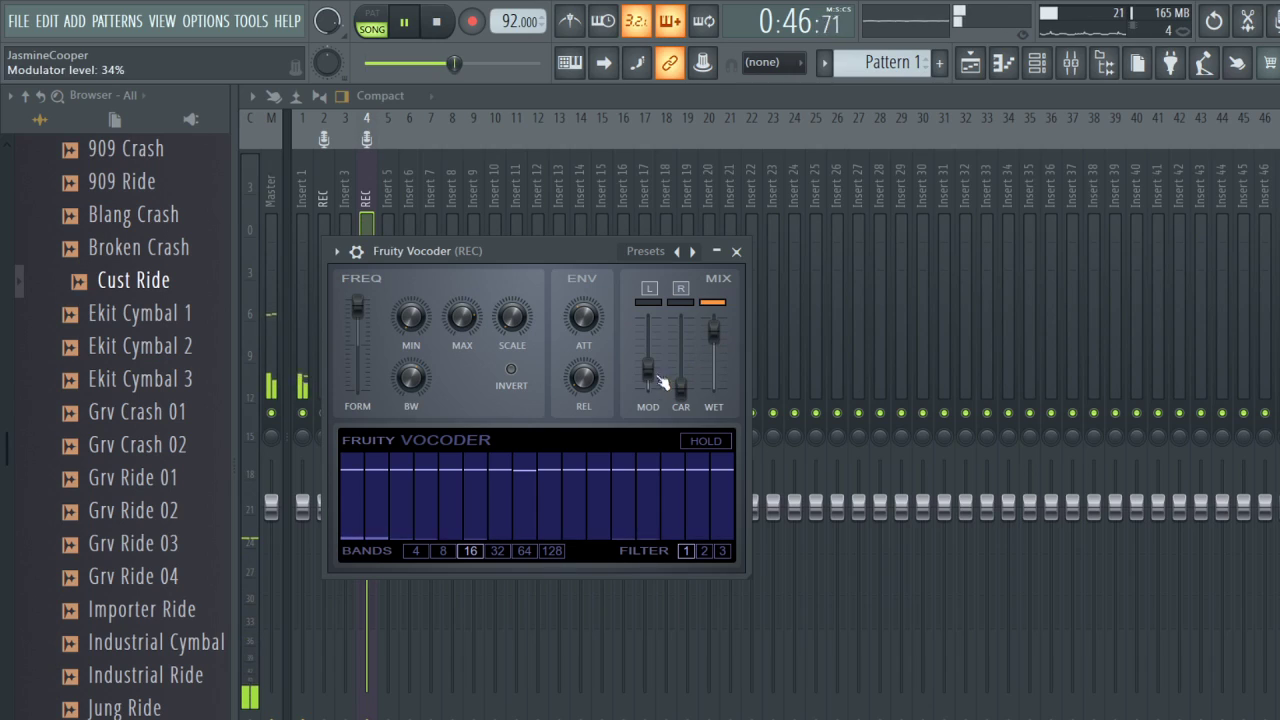
left_click_drag(648, 369, 678, 396)
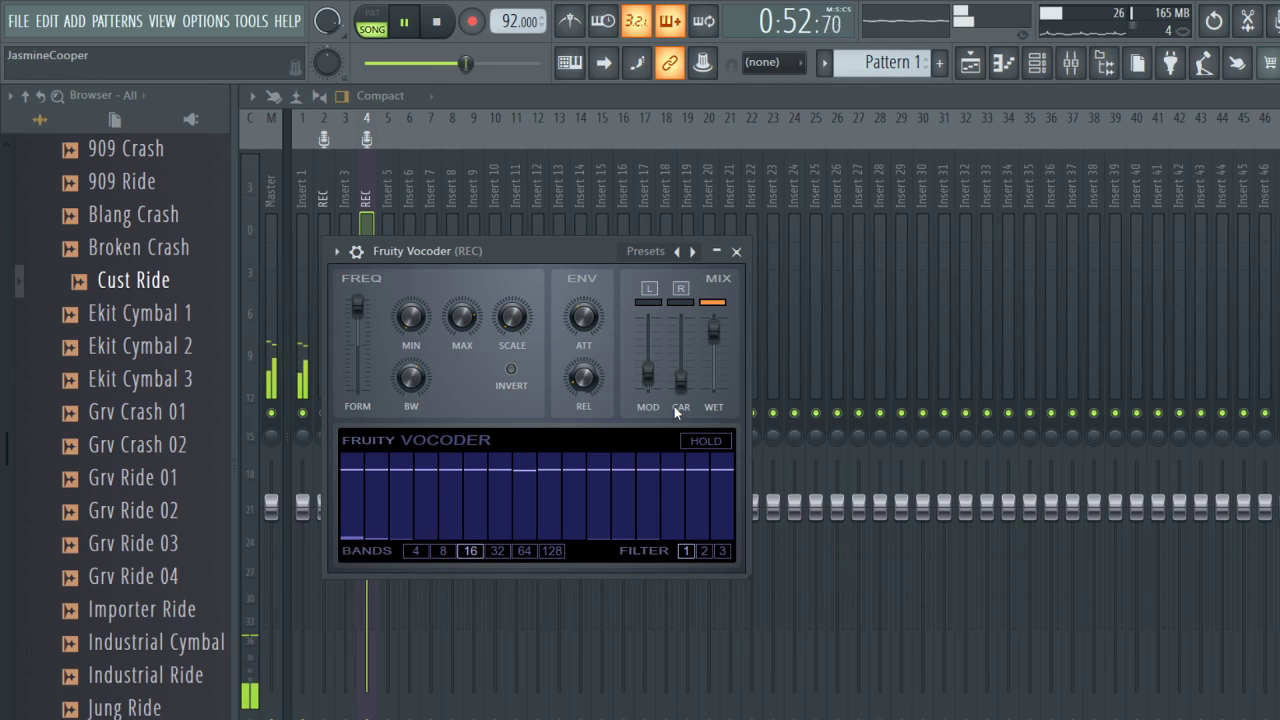
left_click_drag(648, 355, 648, 351)
Set Fruity Vocoder's formant shift to -1200 cents, try a starting frequency of 522 Hz, and close the plugin.
left_click_drag(400, 316, 357, 345)
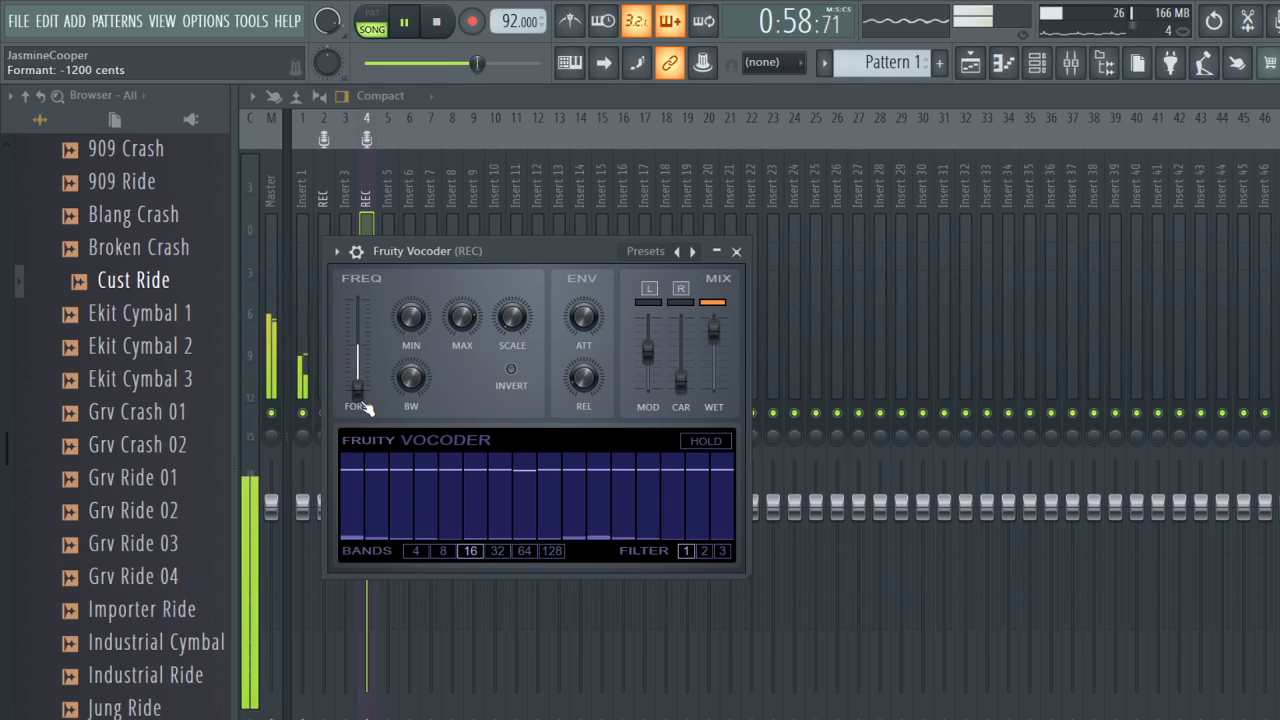
mouse_move(360, 400)
left_mouse_down()
mouse_move(360, 355)
mouse_move(360, 400)
left_mouse_up()
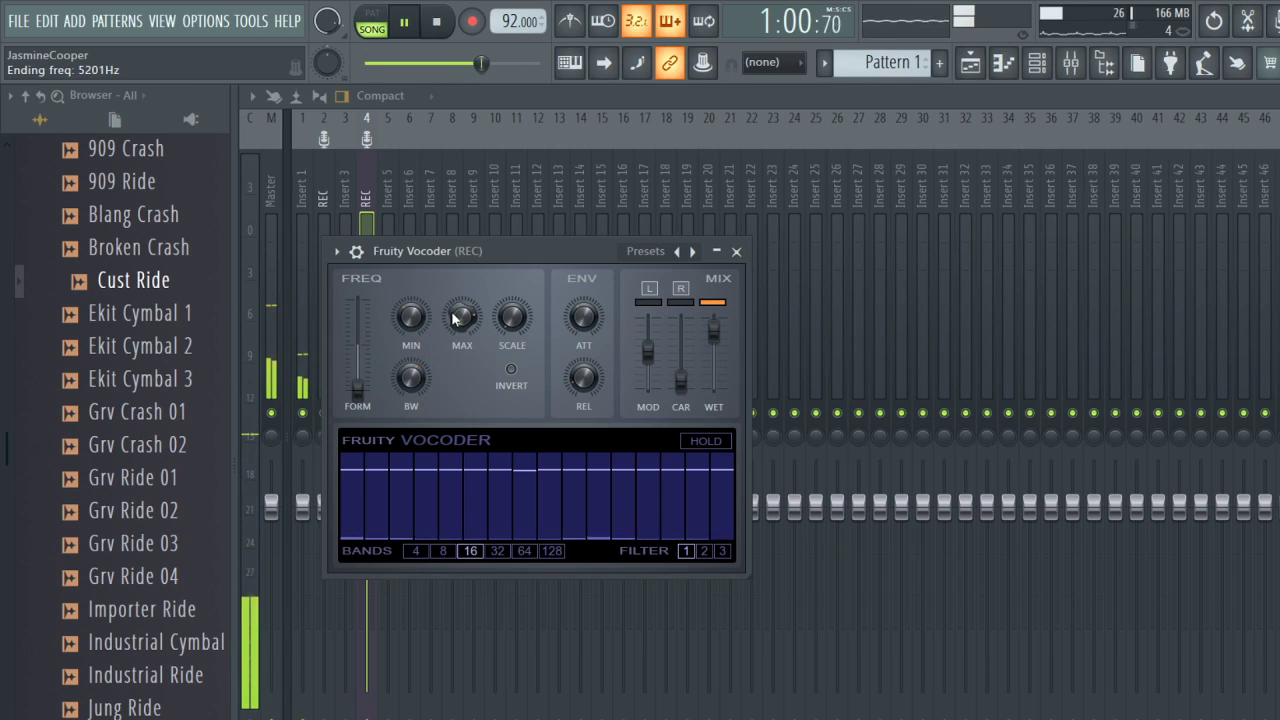
left_click_drag(458, 316, 411, 295)
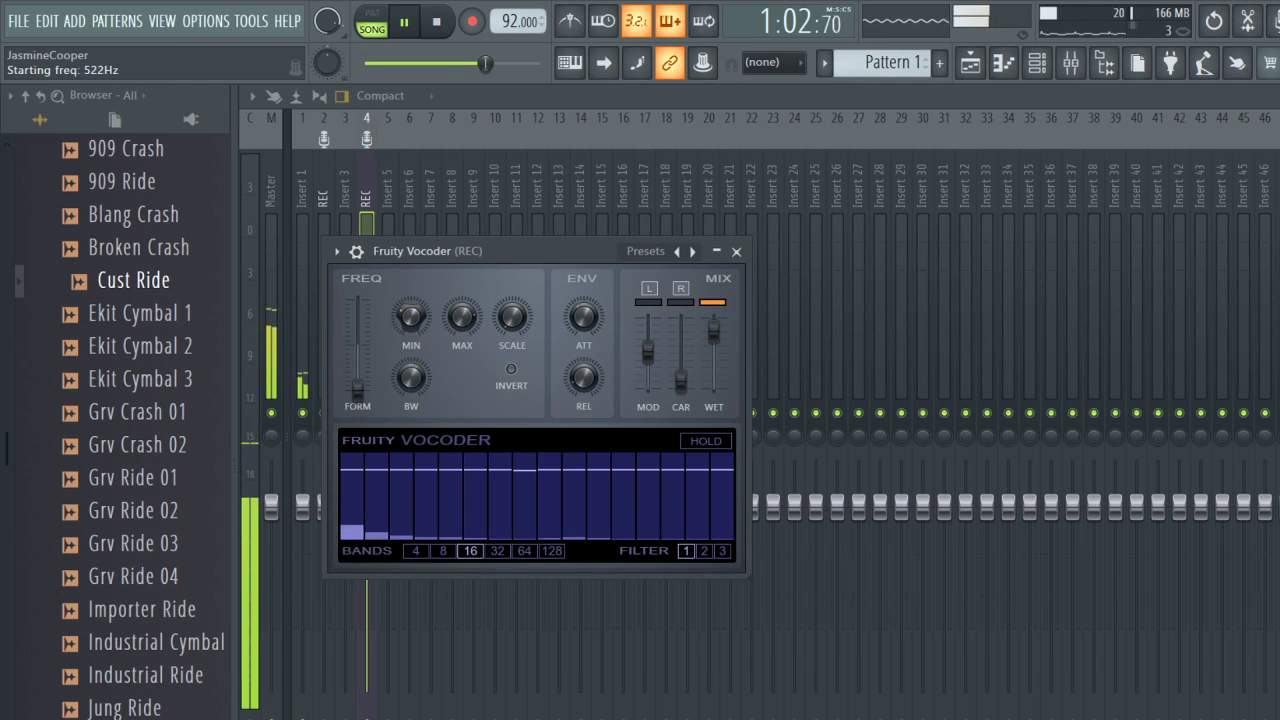
key("Escape")
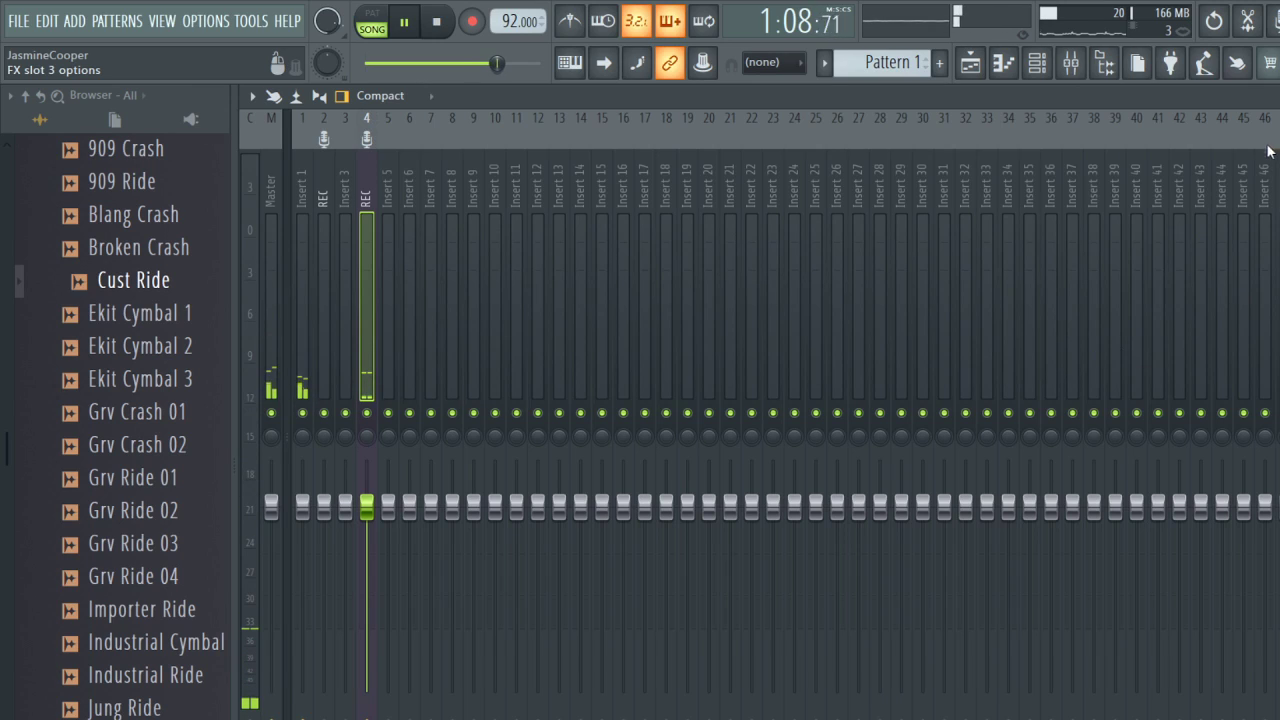
Audition Effector's Vox, Delay and Ring effects, trying several X/Y positions around the middle of the pad.
left_click(682, 690)
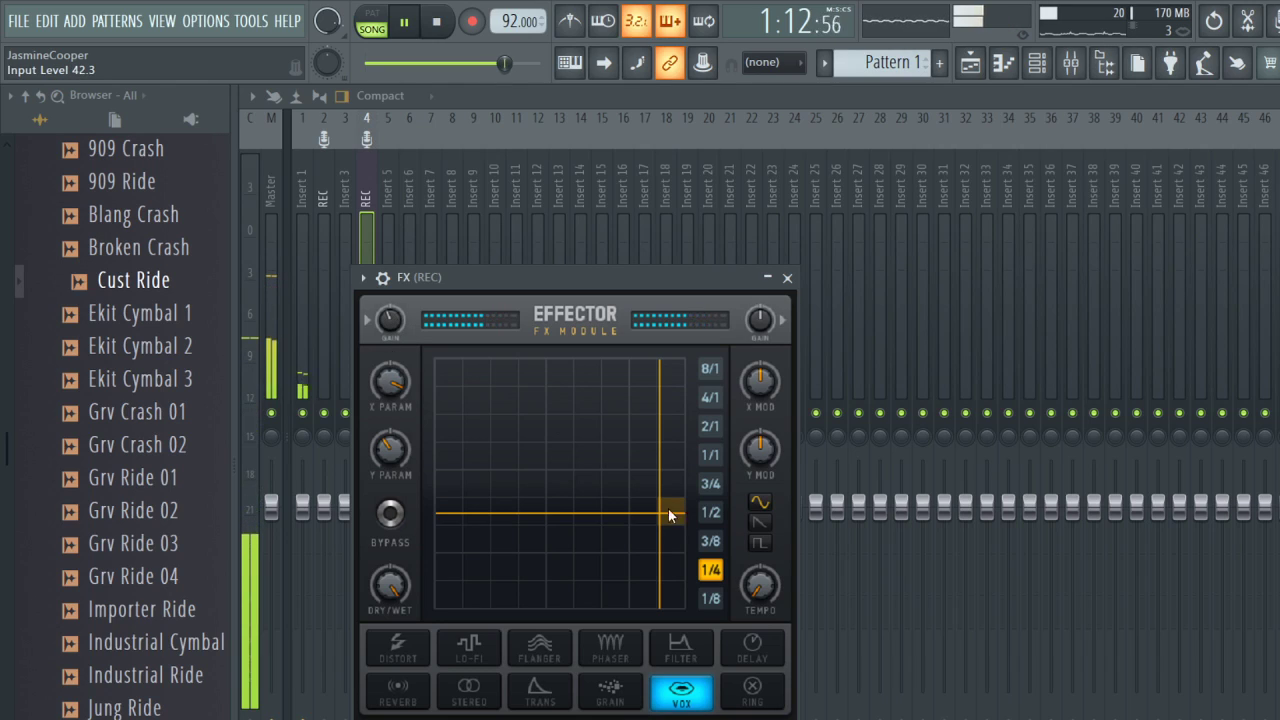
left_click(774, 652)
left_click(766, 700)
left_click(740, 649)
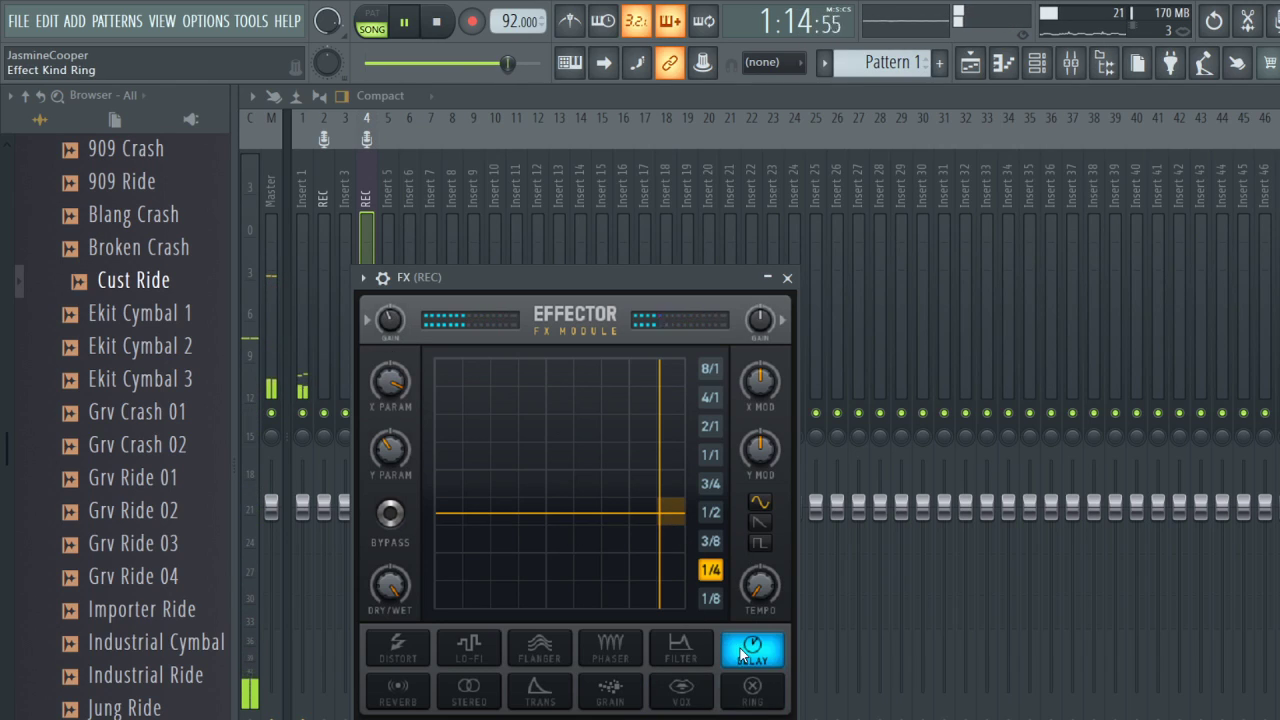
left_click(560, 422)
left_click(752, 690)
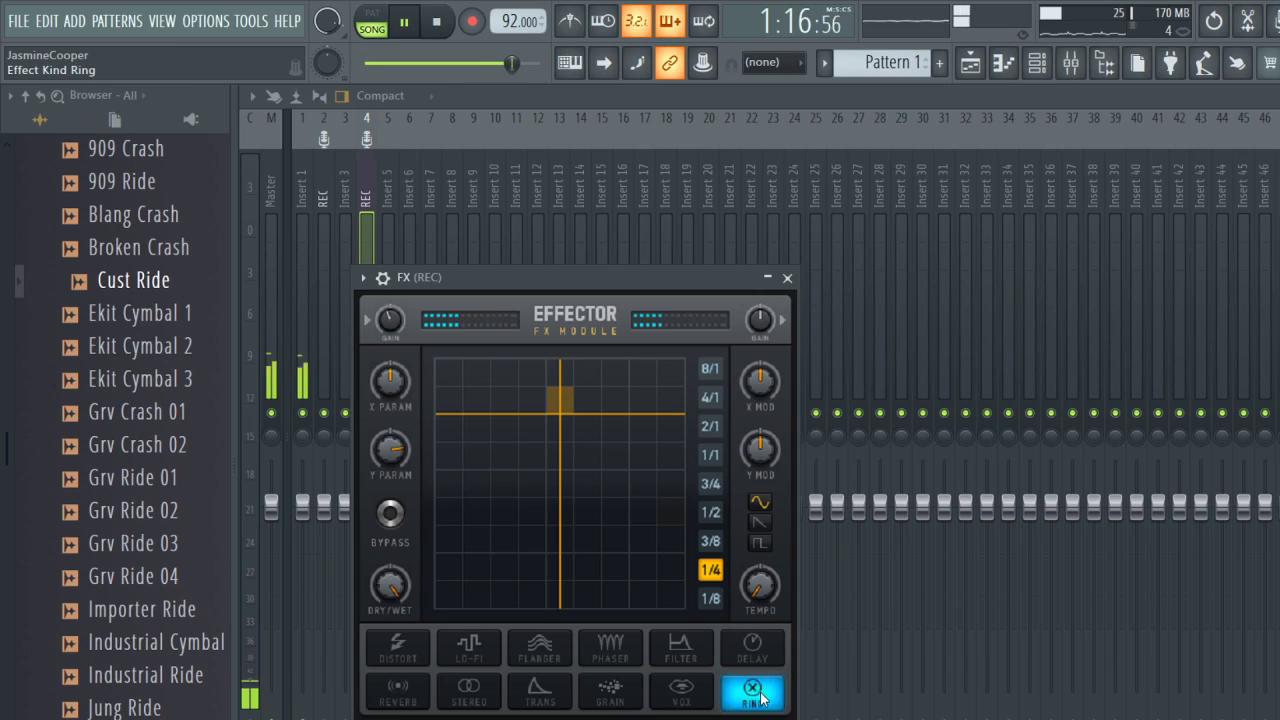
left_click(522, 457)
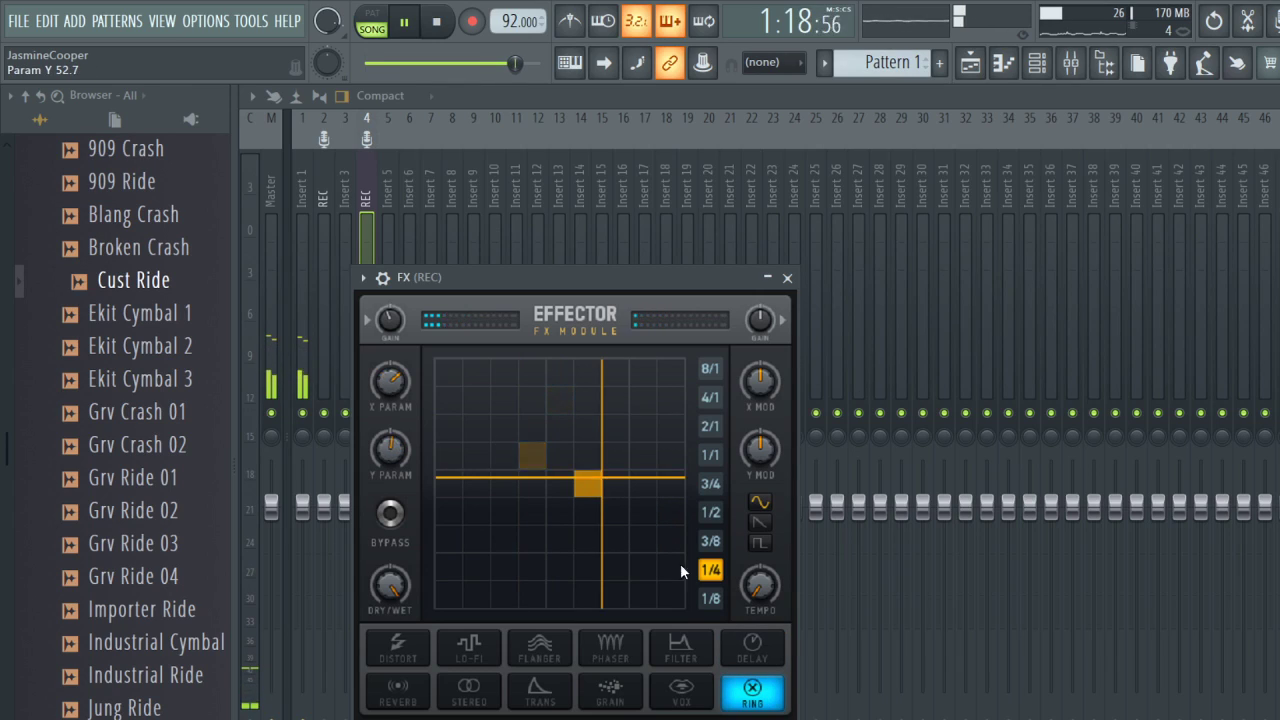
Choose Effector's Delay effect, place the X/Y point slightly left of the pad's centre, and stop playback.
left_click(765, 648)
left_click(553, 566)
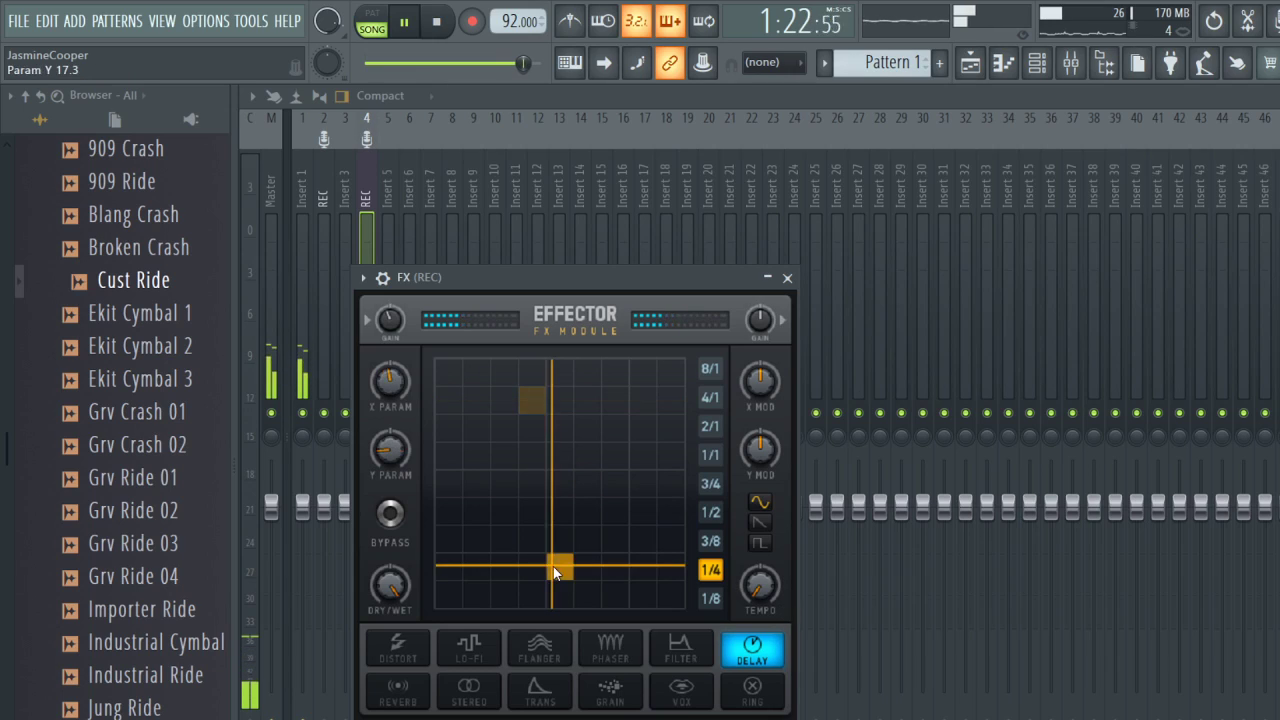
left_click_drag(553, 566, 493, 490)
key("space")
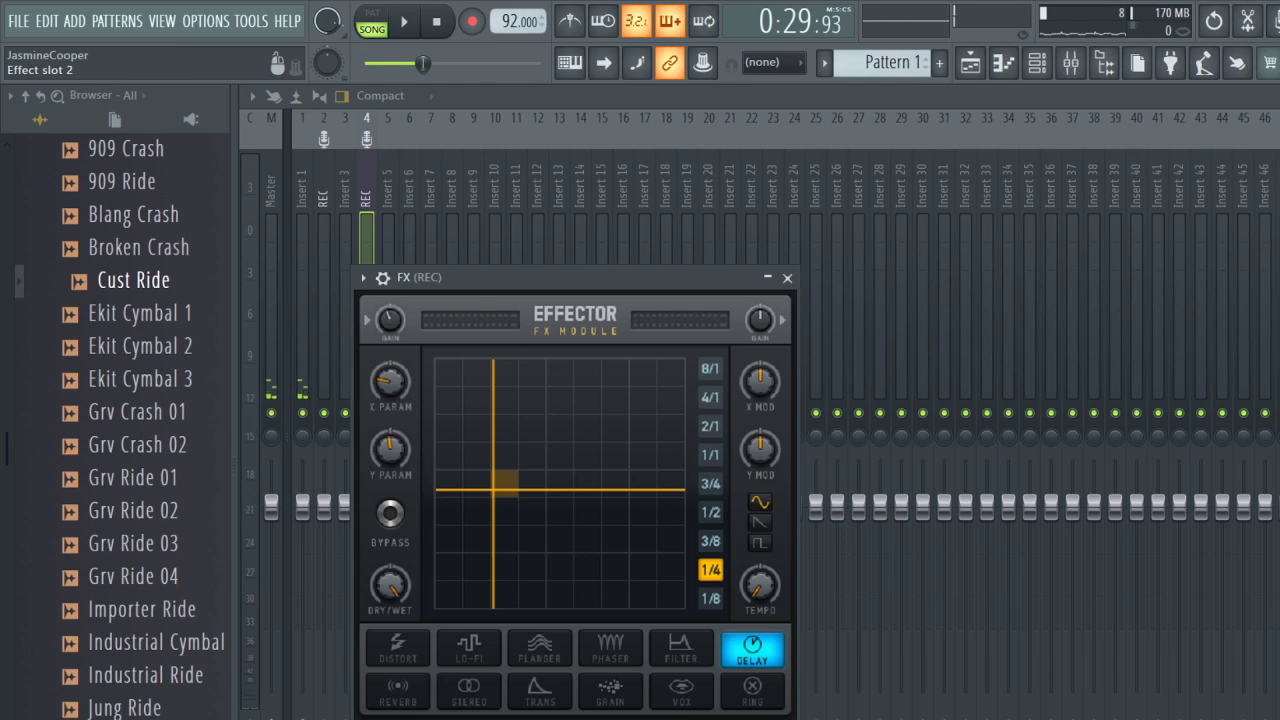
Try Fruity Chorus in place of Fruity Vocoder in effect slot 3, with its delay lowered to about 11.9 ms during playback.
left_click(1279, 200)
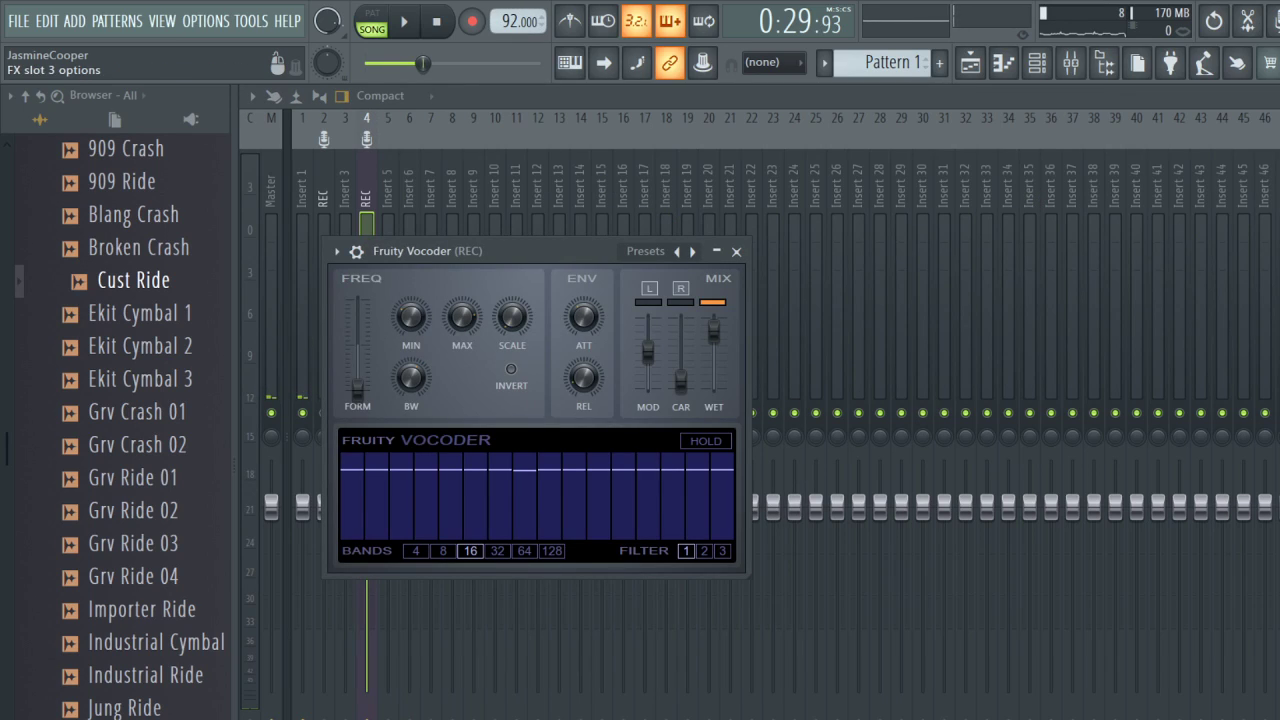
key("Escape")
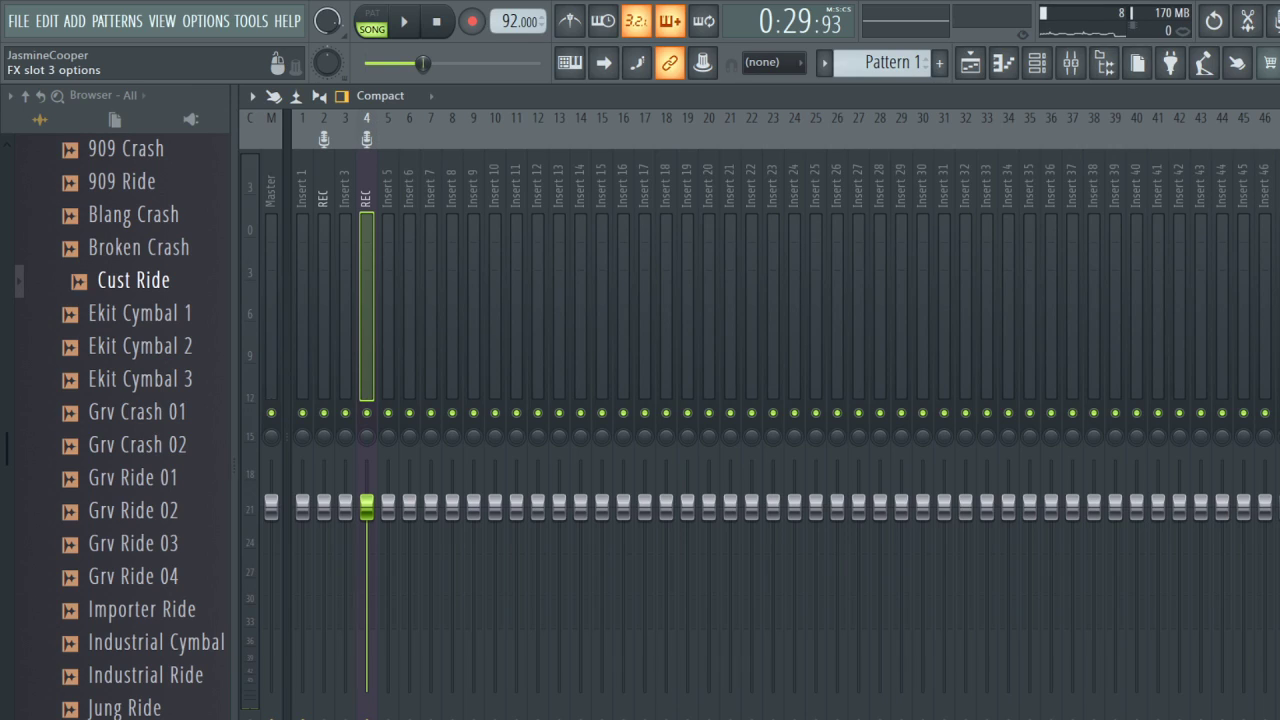
left_click(1063, 691)
key("space")
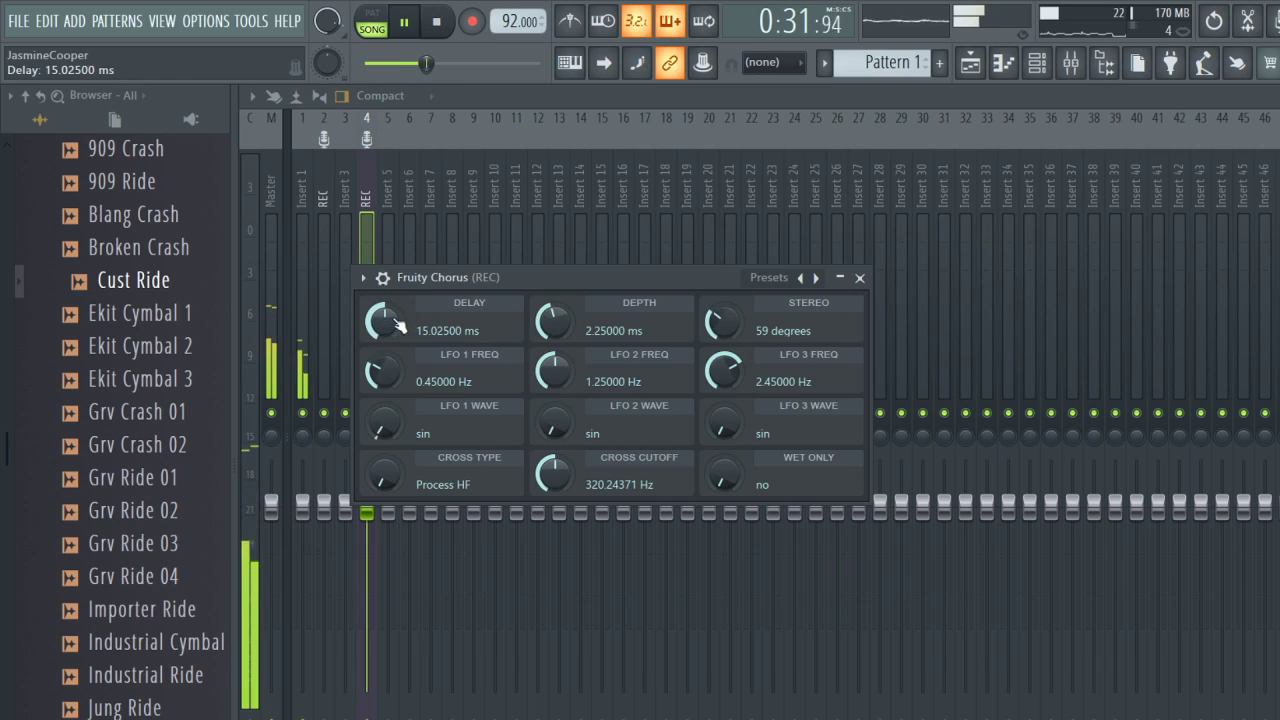
left_click_drag(383, 321, 383, 358)
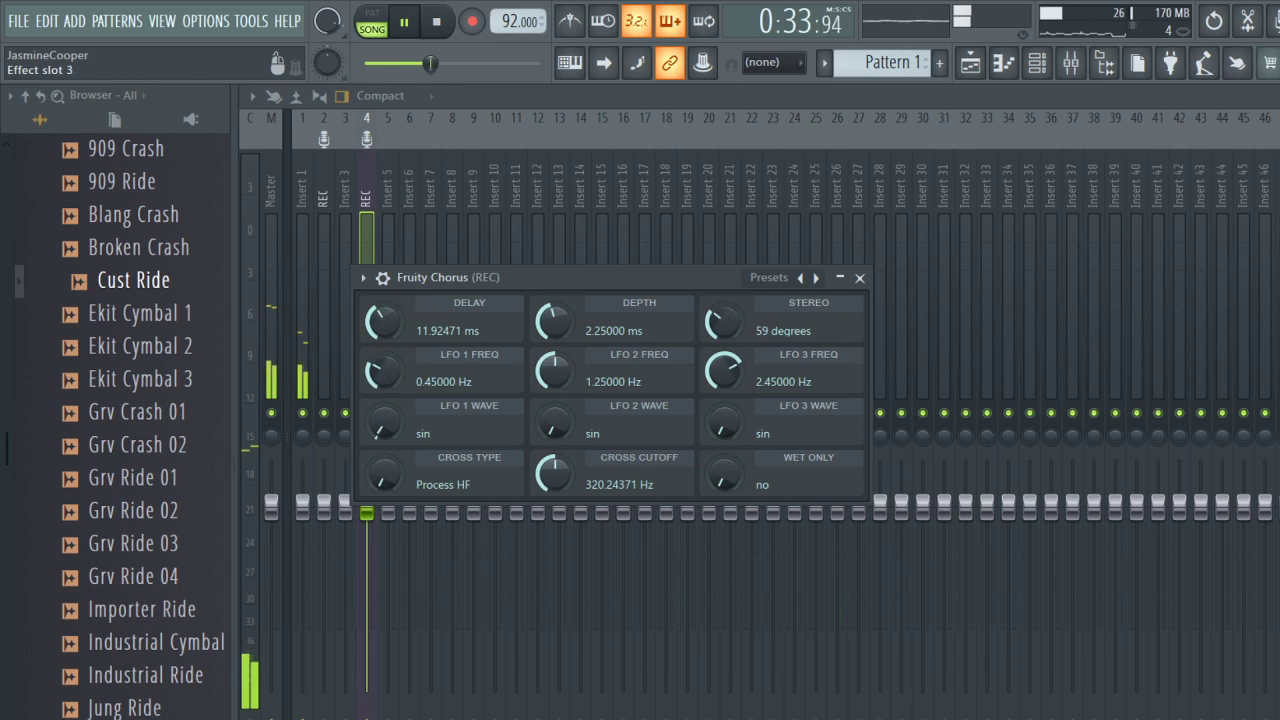
key("Escape")
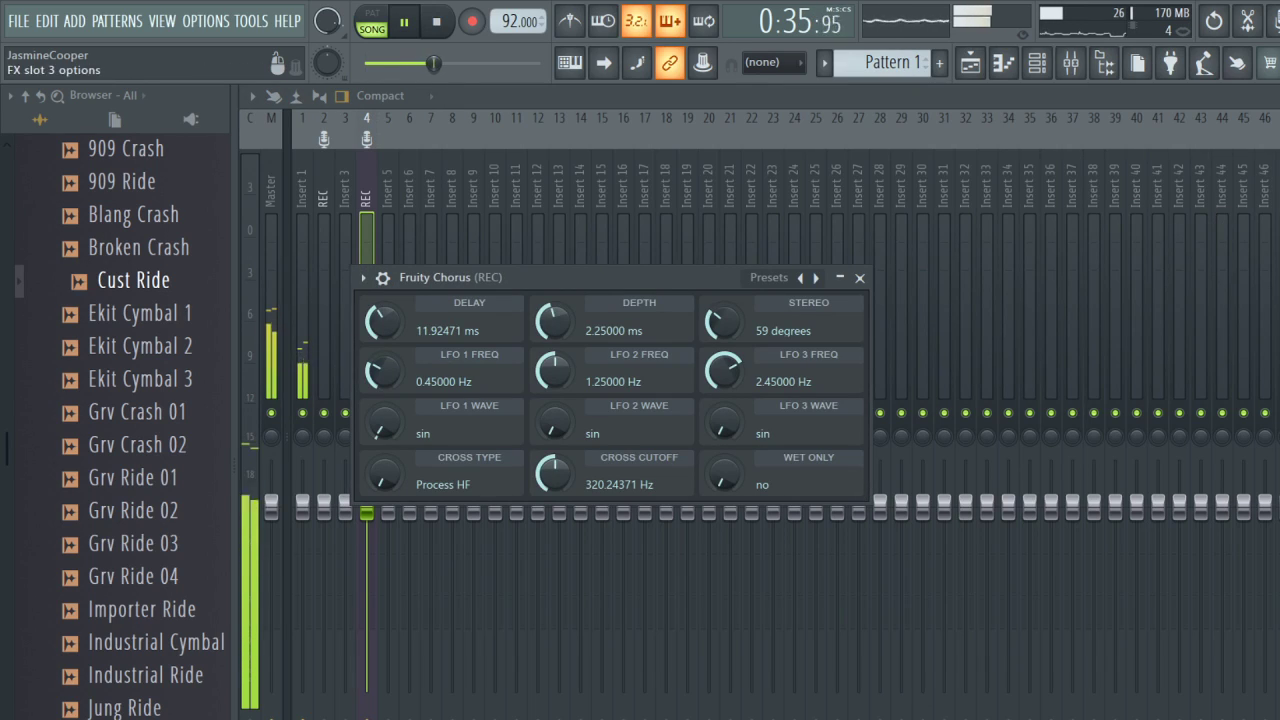
key("Escape")
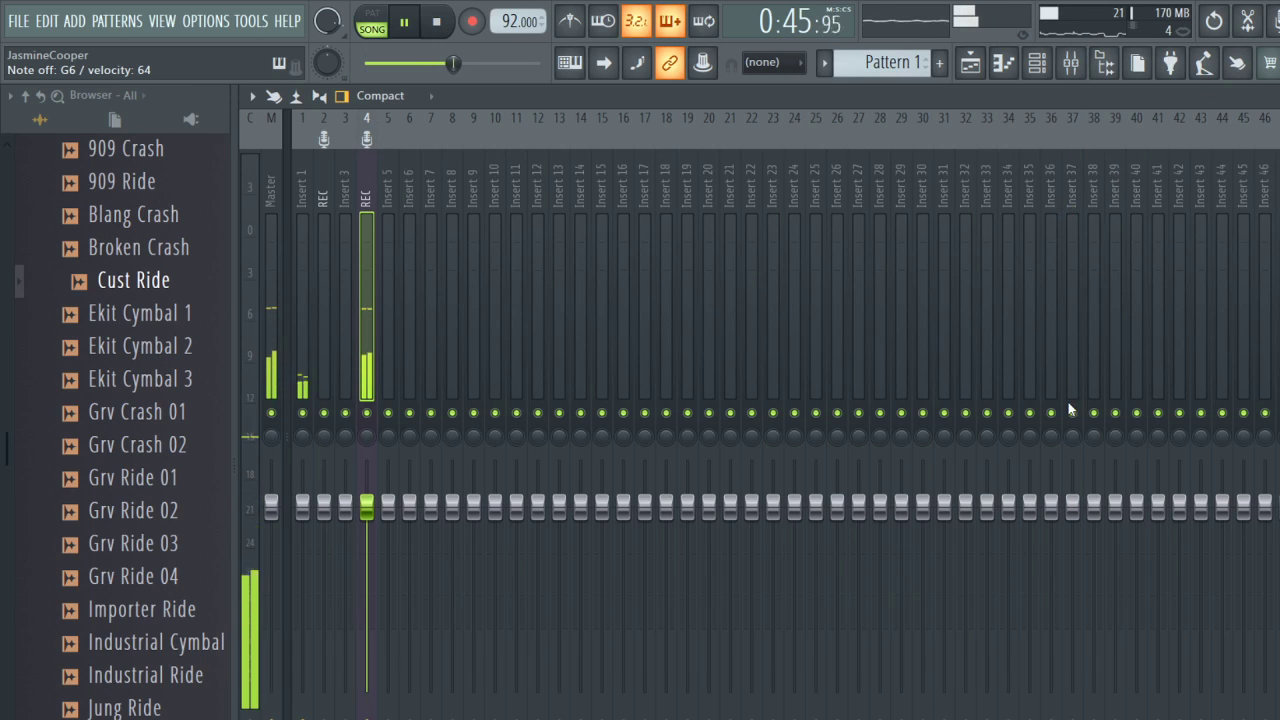
Load Fruity Squeeze in effect slot 3, try a nearly fully wet mix with gain at 79%, and lower both slightly.
left_click(1279, 285)
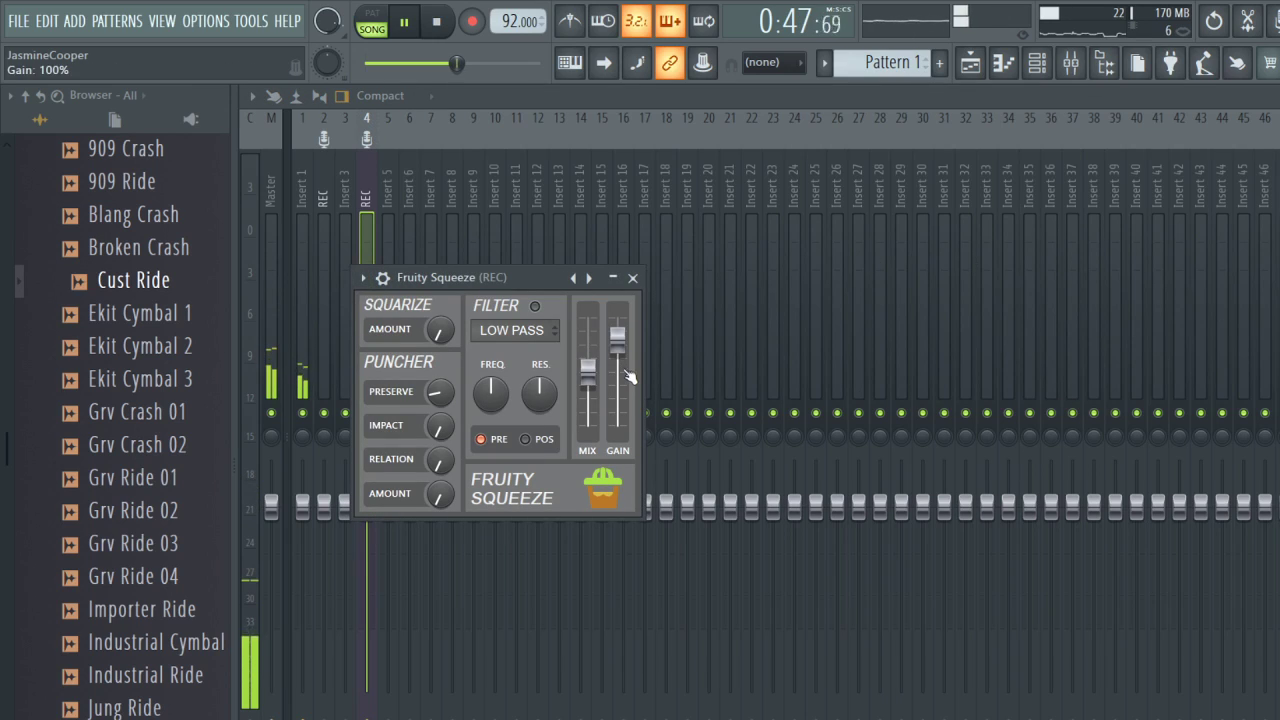
scroll(601, 387, "up", 5)
scroll(588, 330, "up", 4)
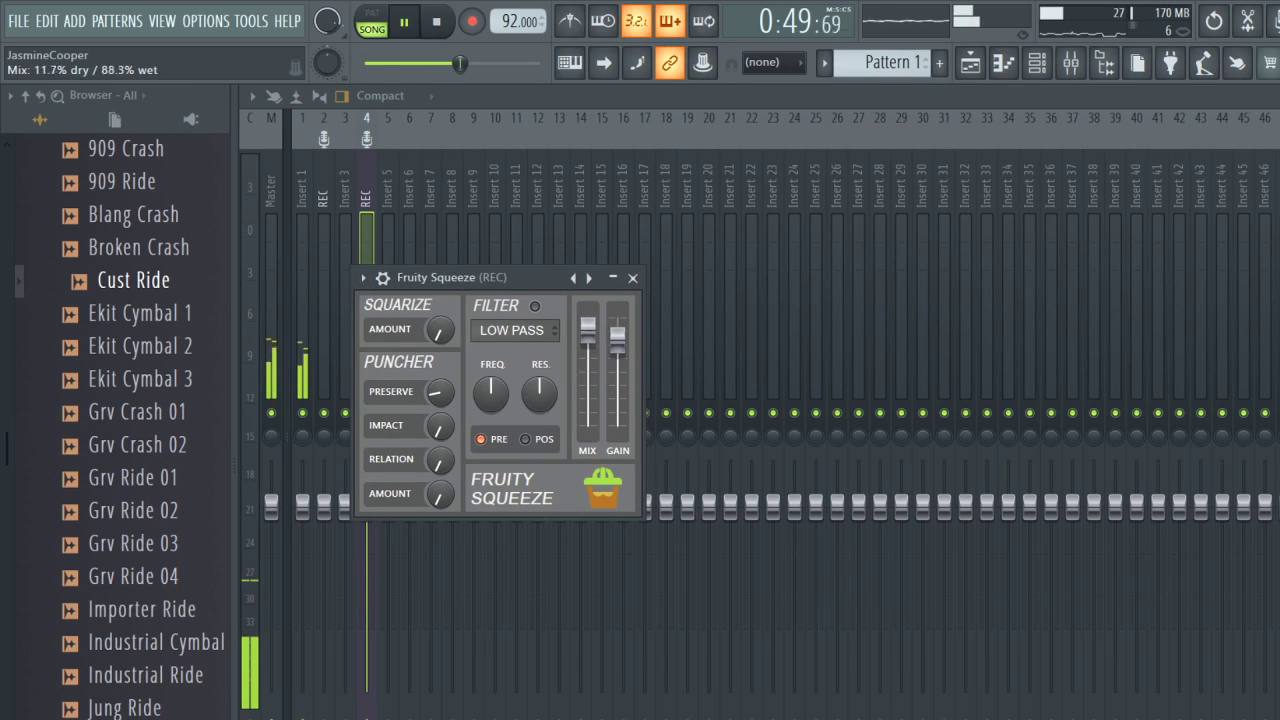
scroll(627, 350, "down", 6)
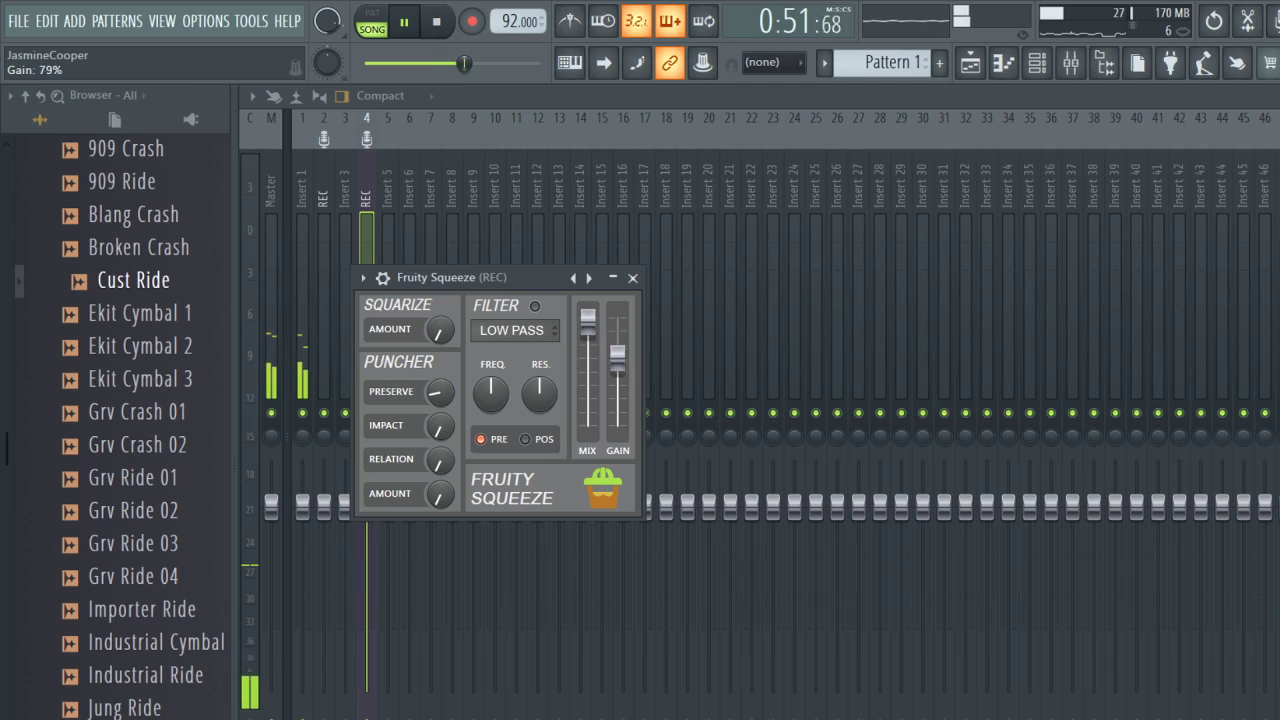
left_click_drag(594, 330, 594, 355)
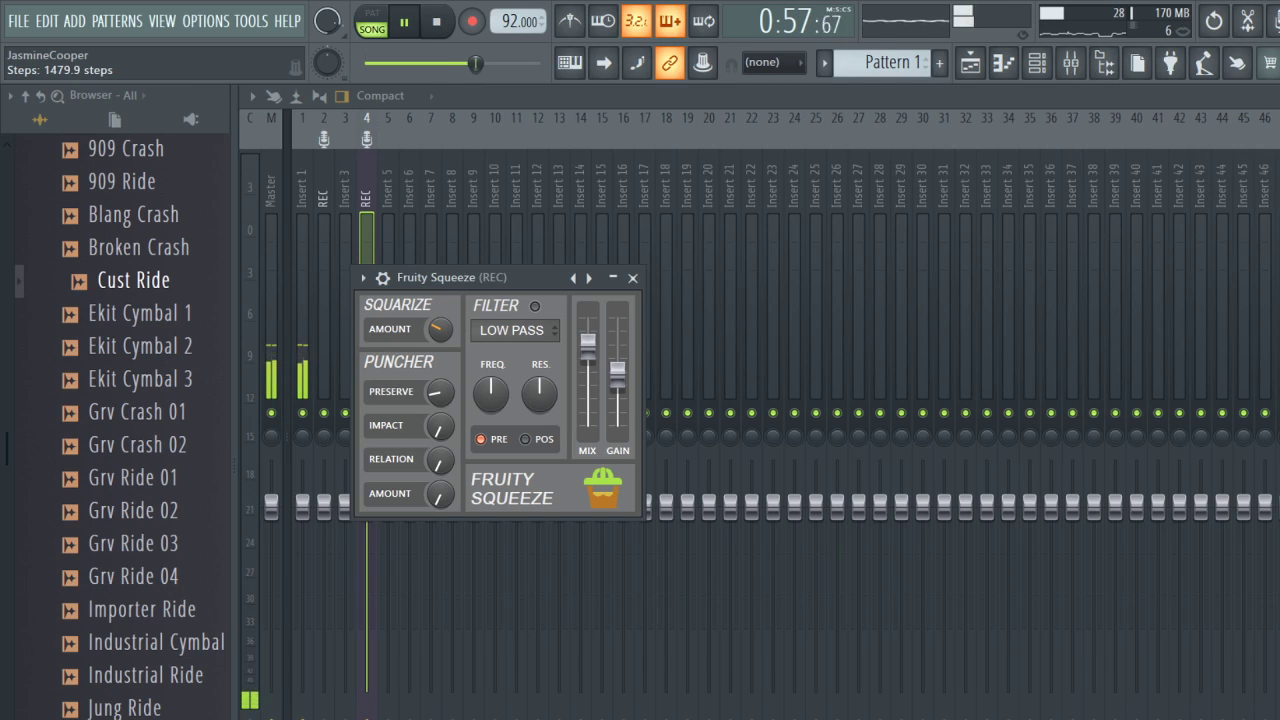
Try different Squarize amounts in Fruity Squeeze, leave the amount just below its midpoint, and raise Puncher's Preserve to maximum.
mouse_move(440, 329)
left_mouse_down()
mouse_move(440, 280)
mouse_move(440, 350)
left_mouse_up()
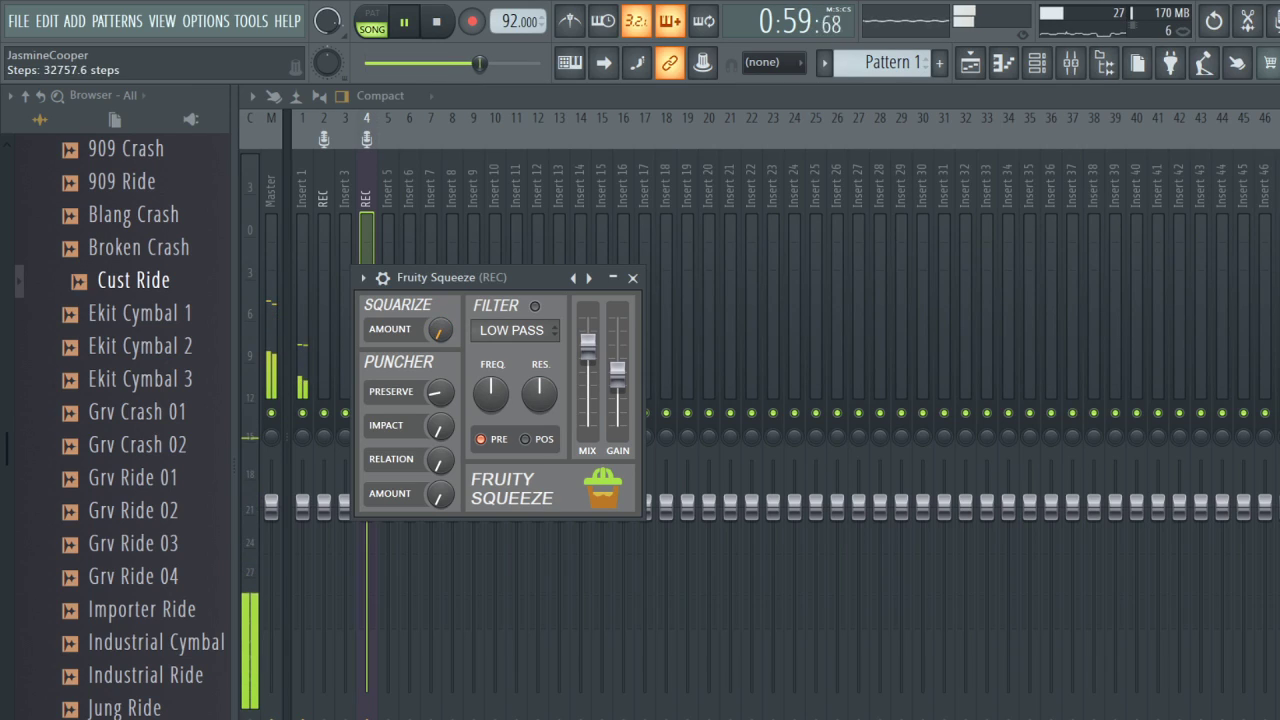
scroll(437, 329, "down", 5)
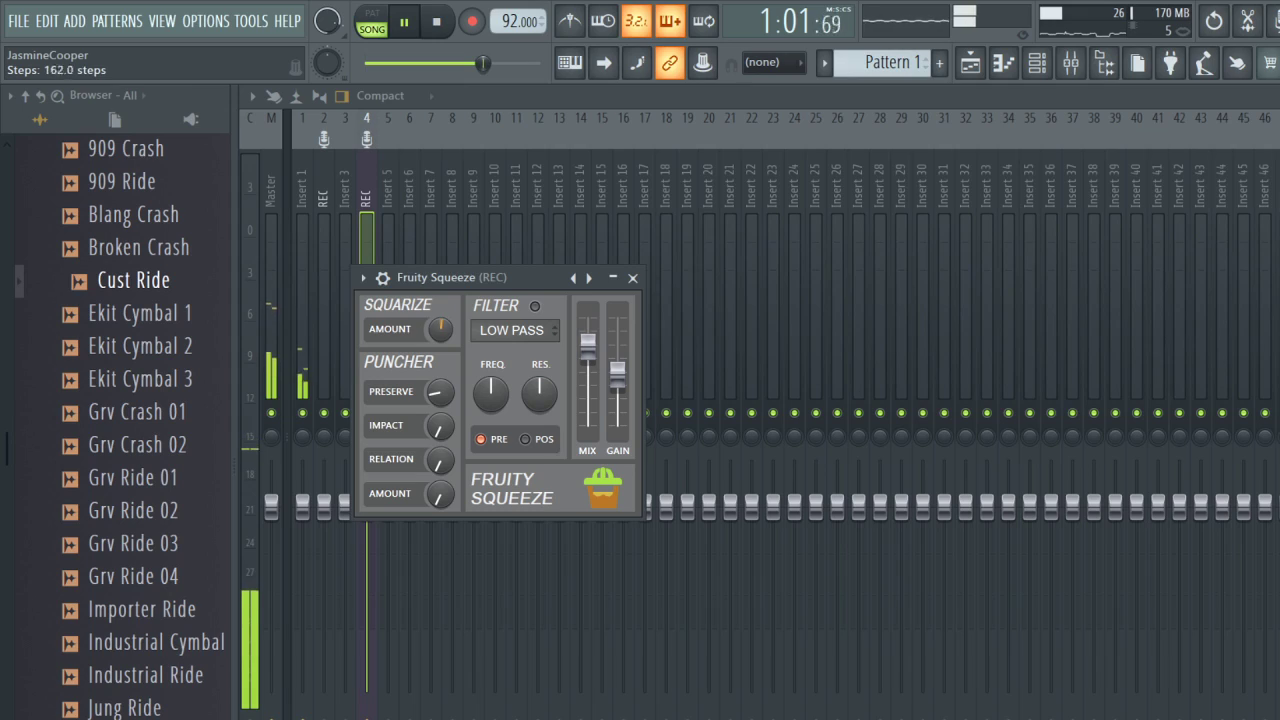
scroll(437, 329, "down", 1)
mouse_move(440, 329)
left_mouse_down()
mouse_move(449, 382)
mouse_move(449, 330)
left_mouse_up()
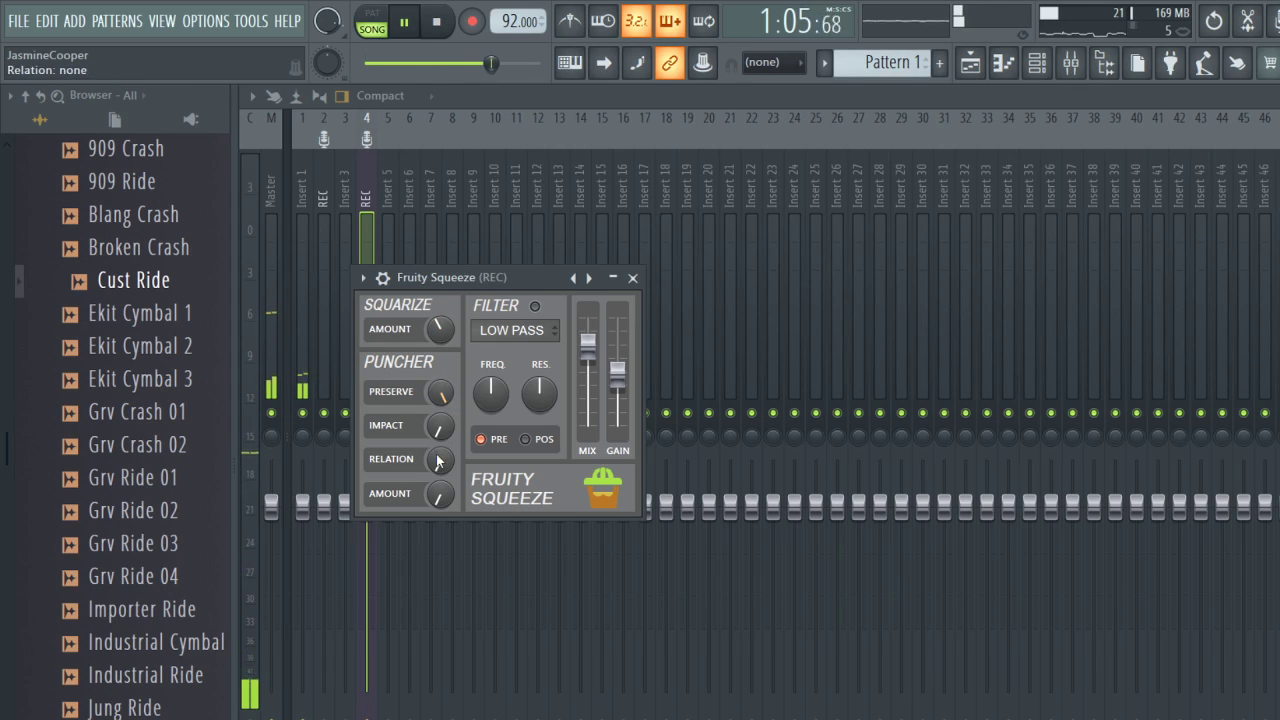
Set Fruity Squeeze's Preserve to 0 samples, compare fully wet and fully dry mixes, and return the mix to fully wet.
scroll(437, 392, "down", 5)
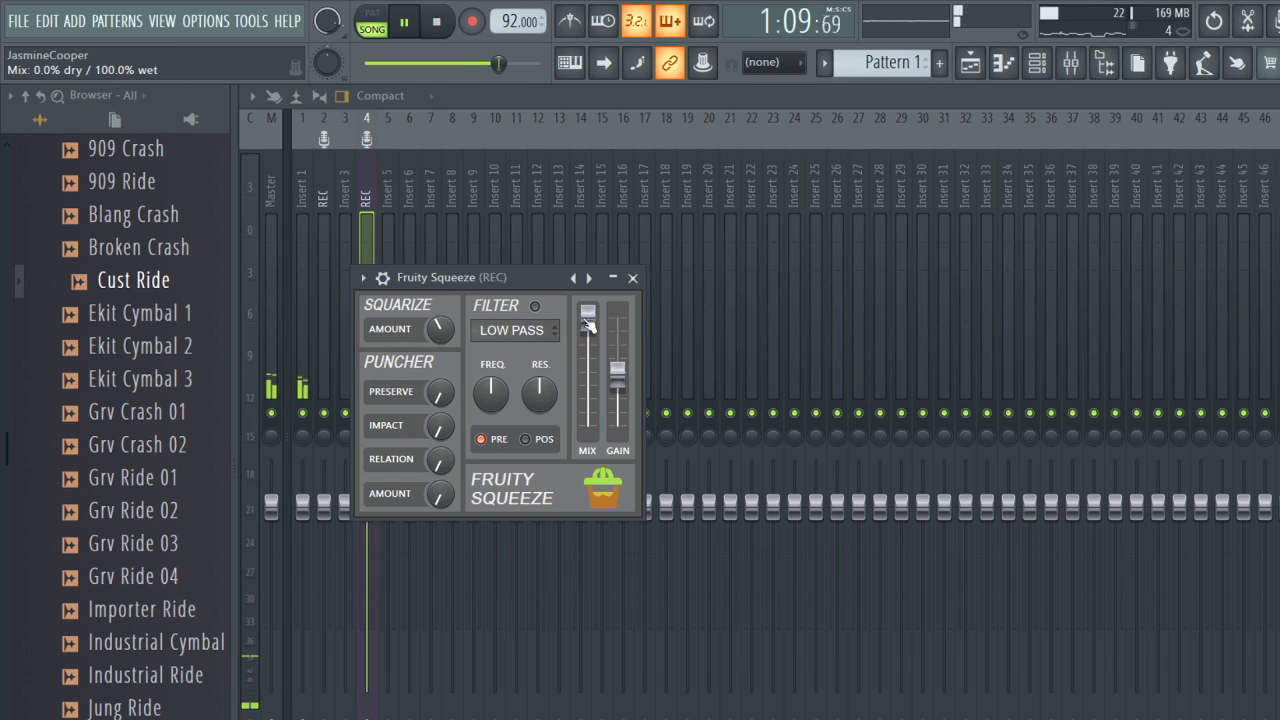
scroll(588, 396, "down", 10)
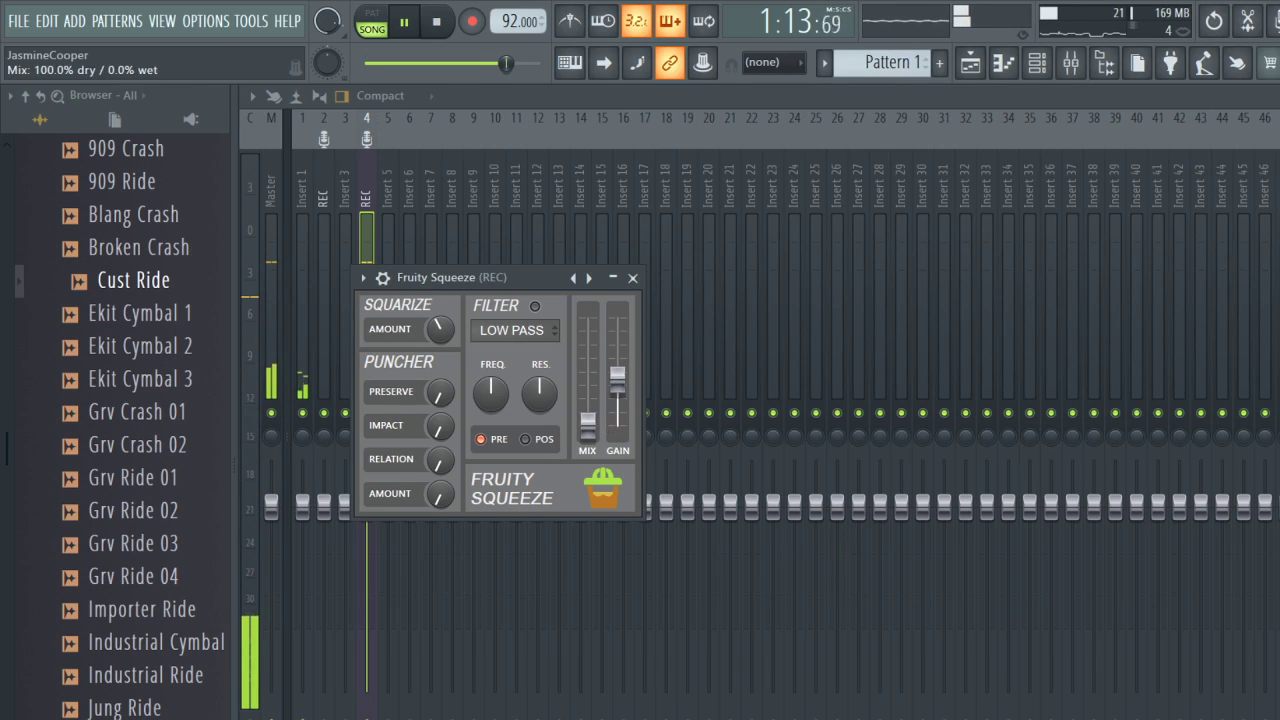
left_click_drag(588, 425, 574, 338)
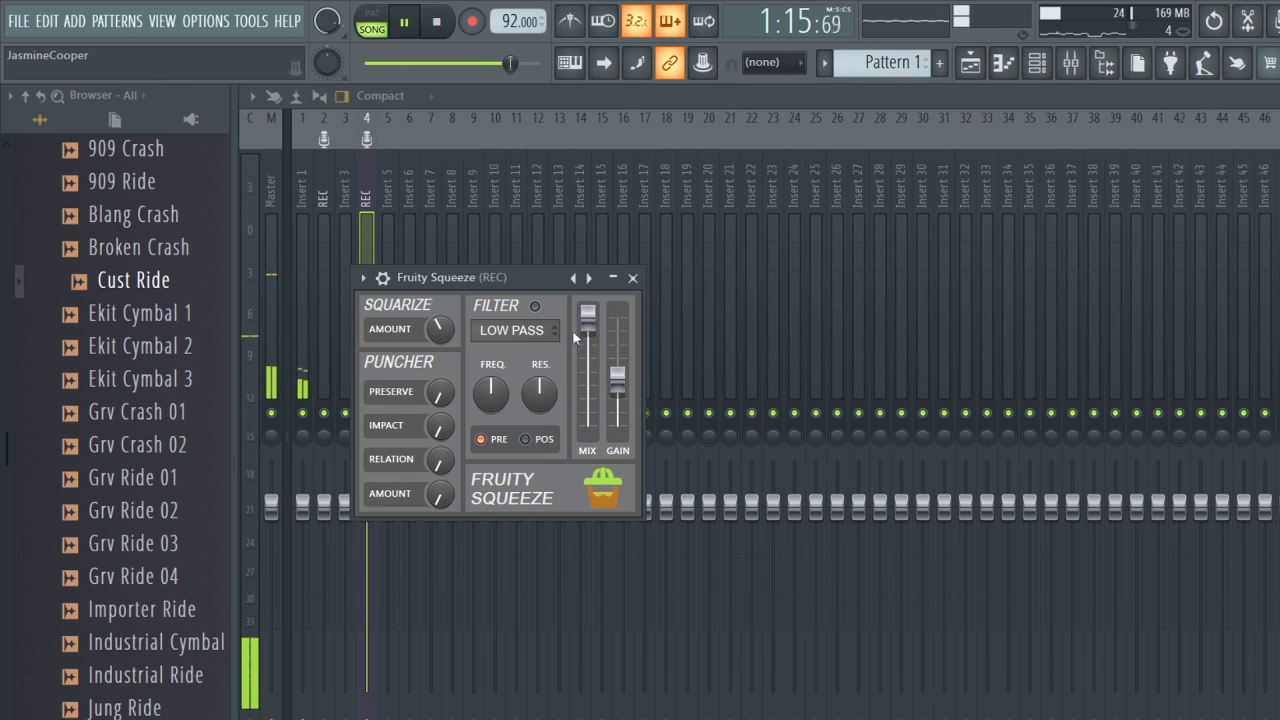
Raise Fruity Squeeze's Squarize amount, Puncher amount and Impact, and set Preserve to about 31 samples.
left_click_drag(437, 493, 437, 502)
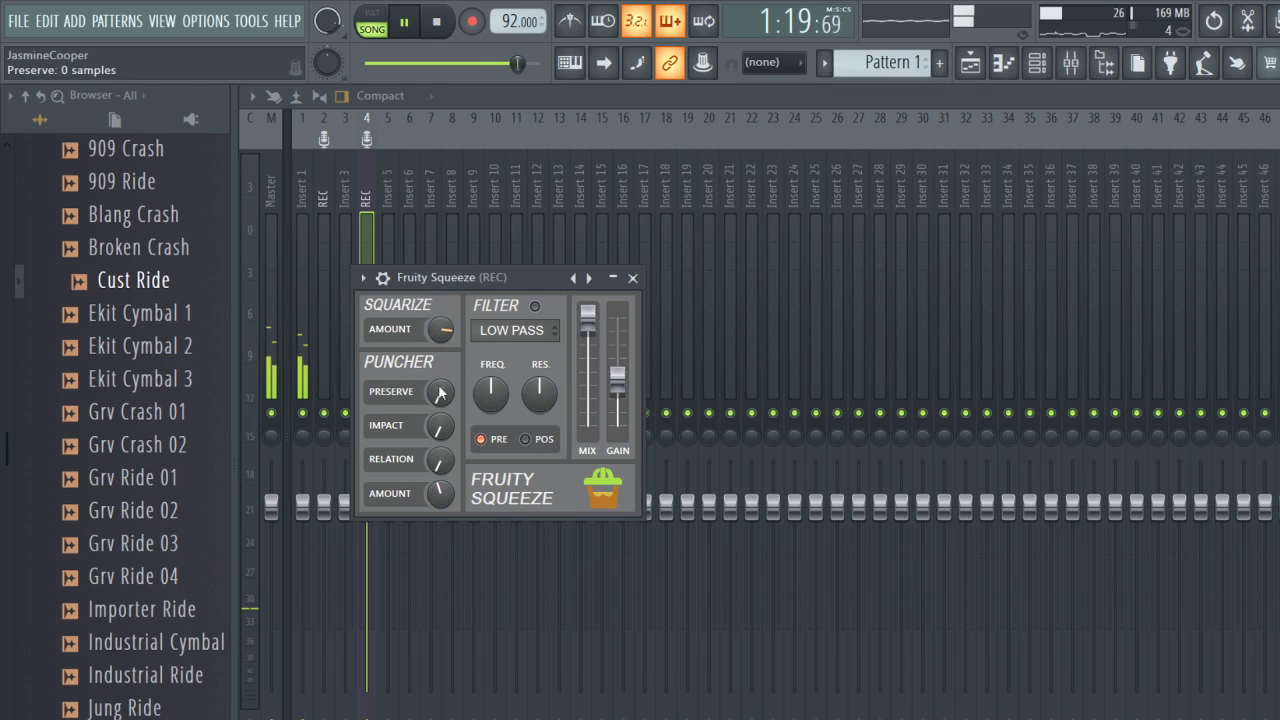
left_click_drag(440, 392, 440, 378)
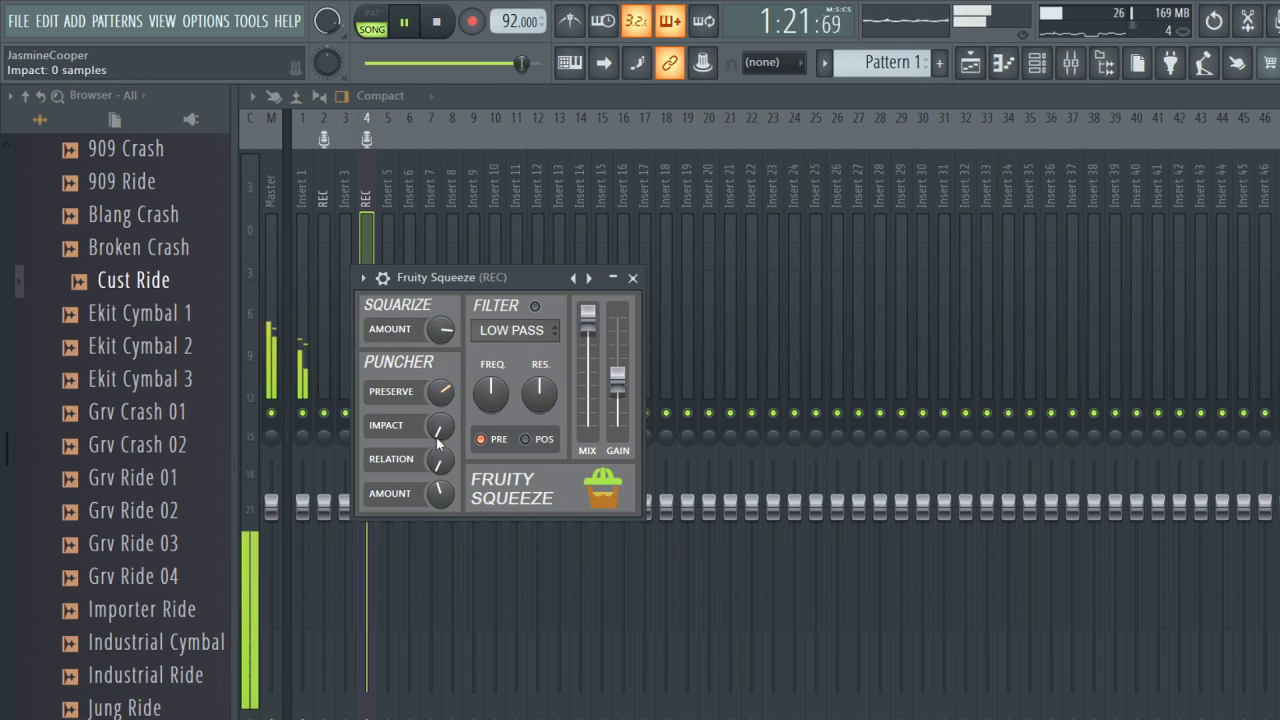
left_click_drag(438, 426, 438, 442)
left_click_drag(440, 392, 440, 404)
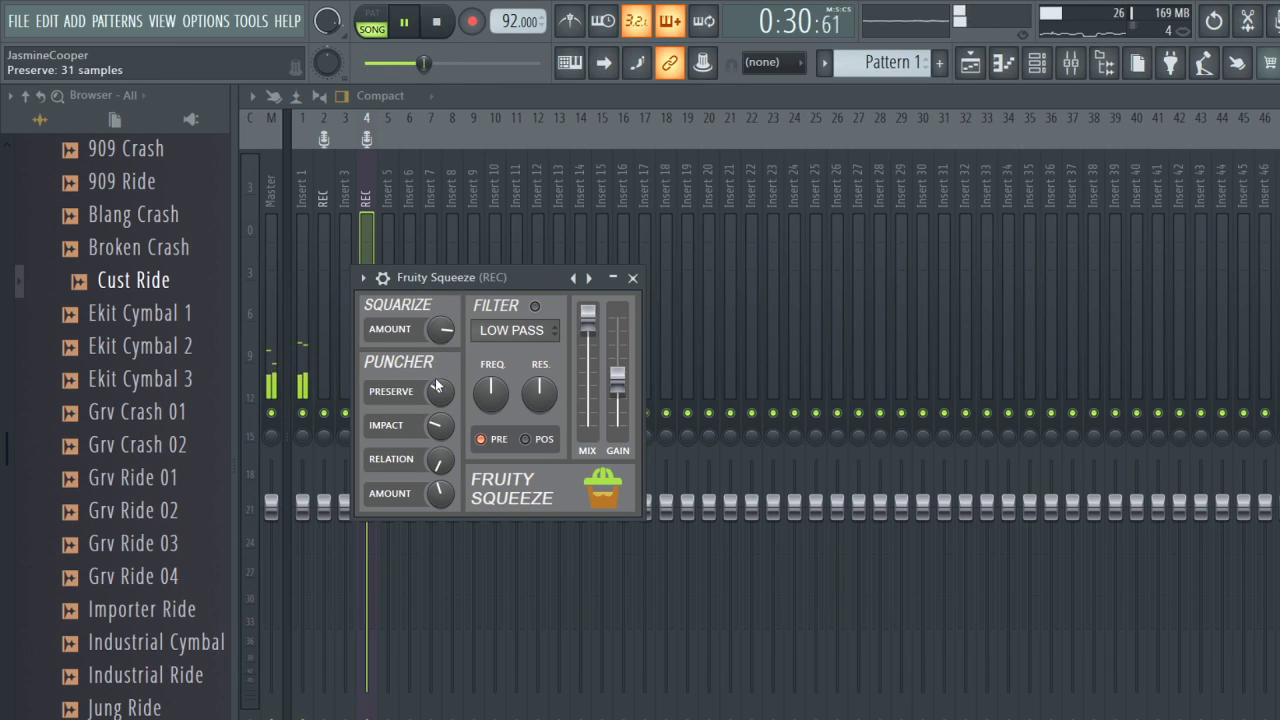
Lower Fruity Squeeze's Squarize amount, raise Preserve, turn Relation and Puncher amount to maximum, and slightly raise the filter frequency.
left_click_drag(440, 329, 440, 290)
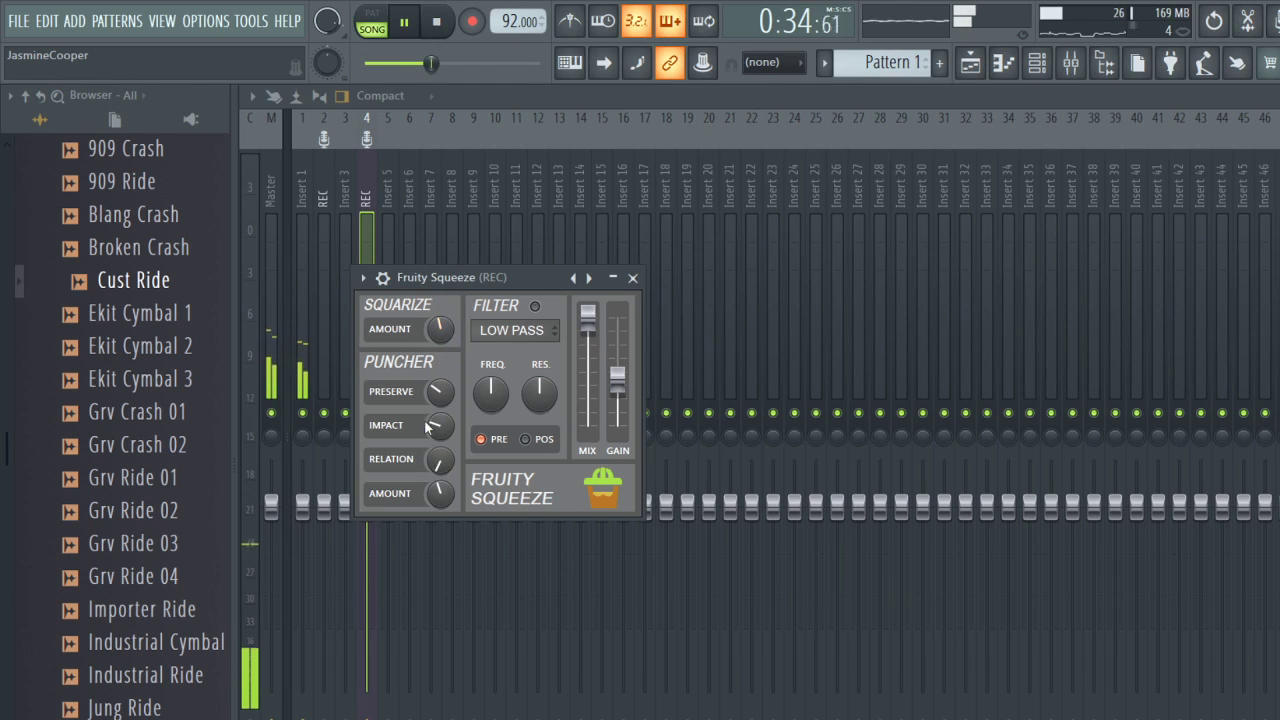
mouse_move(440, 391)
left_mouse_down()
mouse_move(440, 370)
mouse_move(440, 410)
left_mouse_up()
left_click_drag(440, 459, 491, 445)
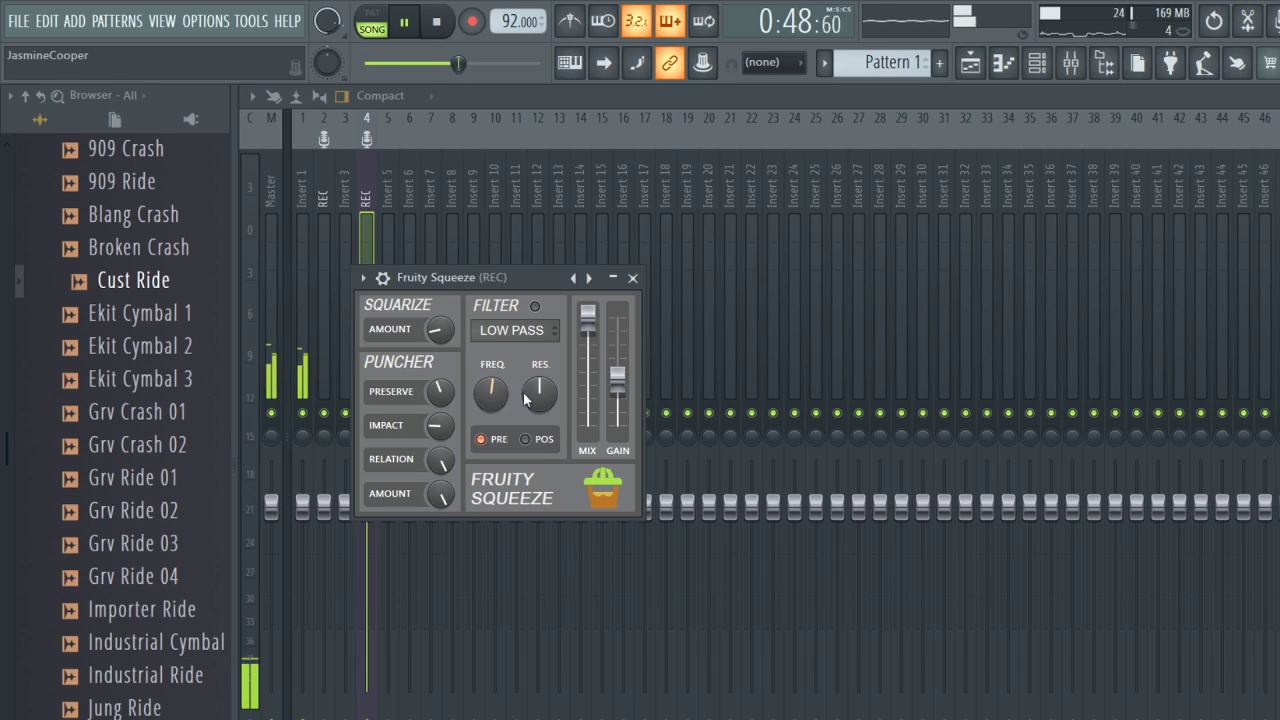
Raise Fruity Squeeze's filter resonance, rebalance its output with a less wet mix and 87% gain, and close the plugin.
left_click_drag(525, 396, 539, 355)
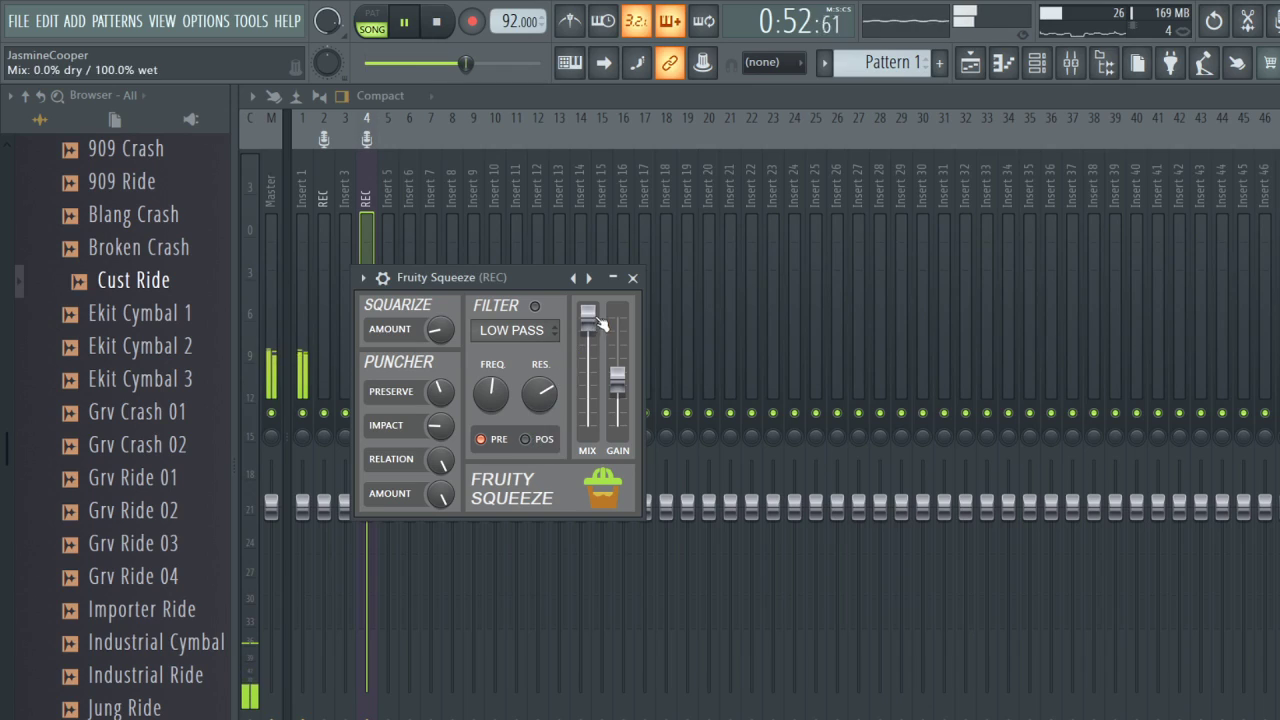
left_click_drag(588, 314, 588, 355)
left_click_drag(618, 418, 618, 388)
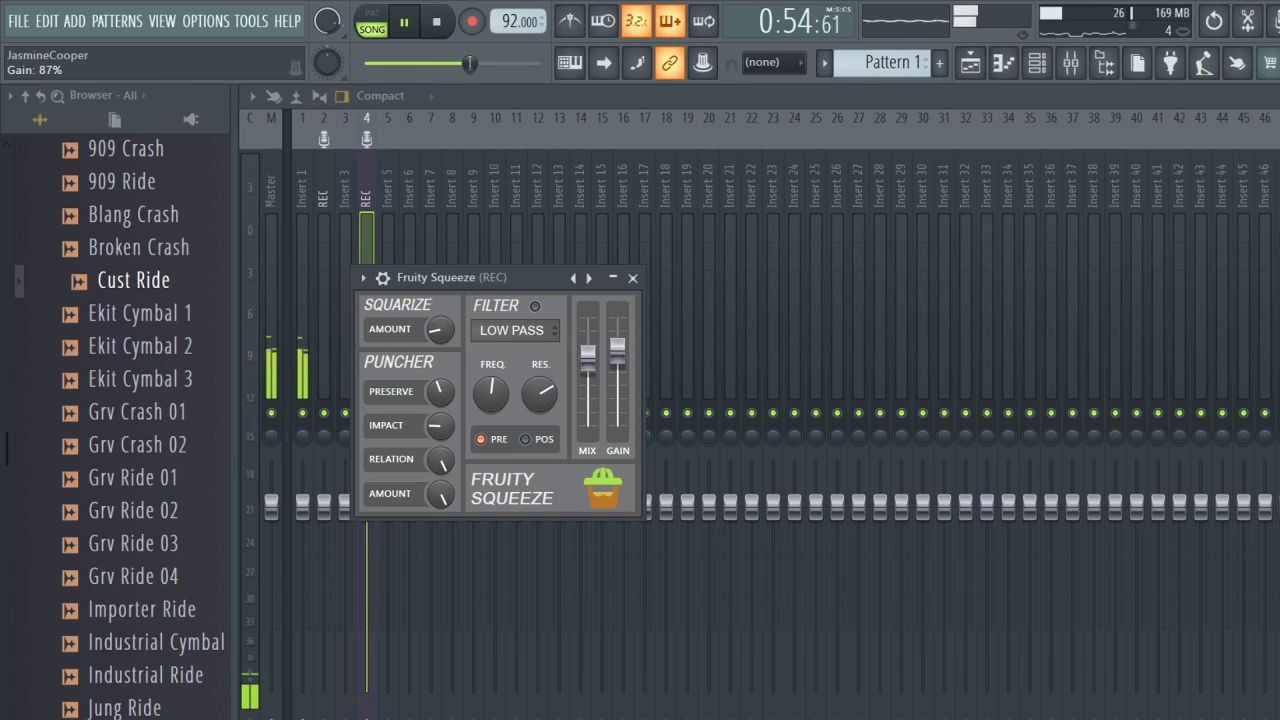
key("Escape")
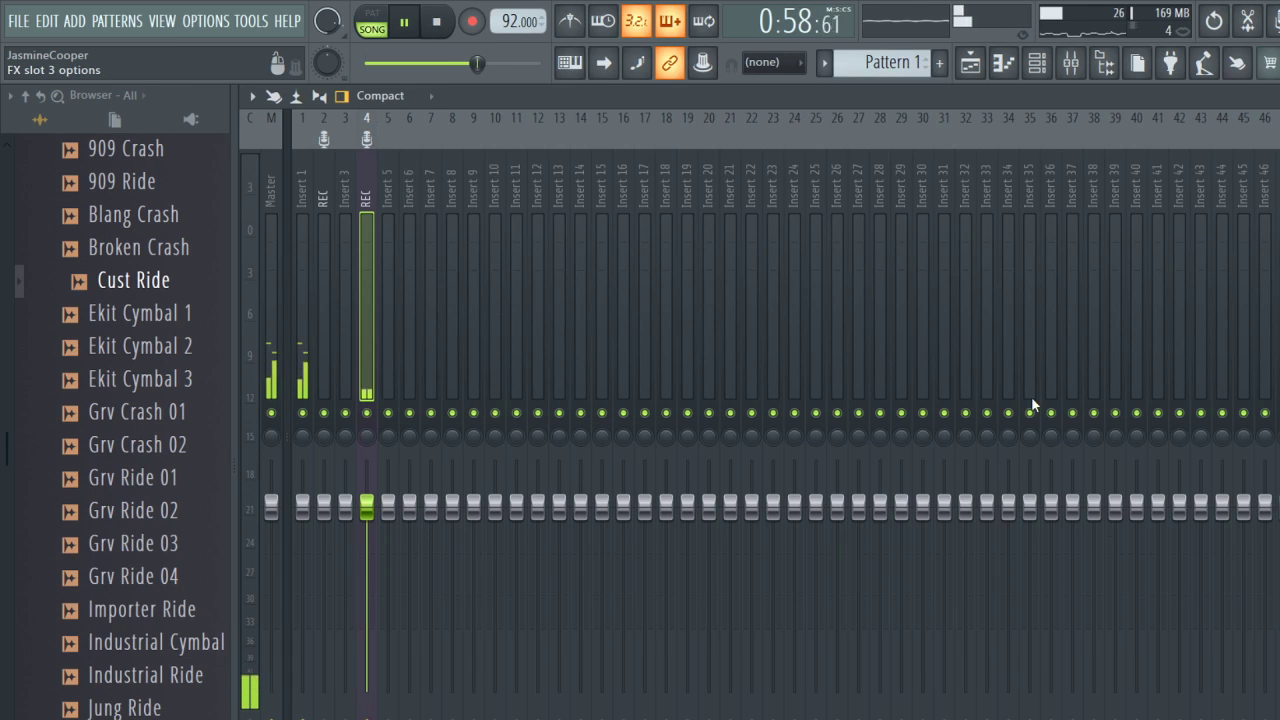
Replace Fruity Squeeze with Fruity Convolver, set a moderate wet level, and reduce the dry level below -19.9 dB.
left_click(1076, 203)
left_click_drag(397, 318, 397, 390)
left_click_drag(517, 322, 517, 420)
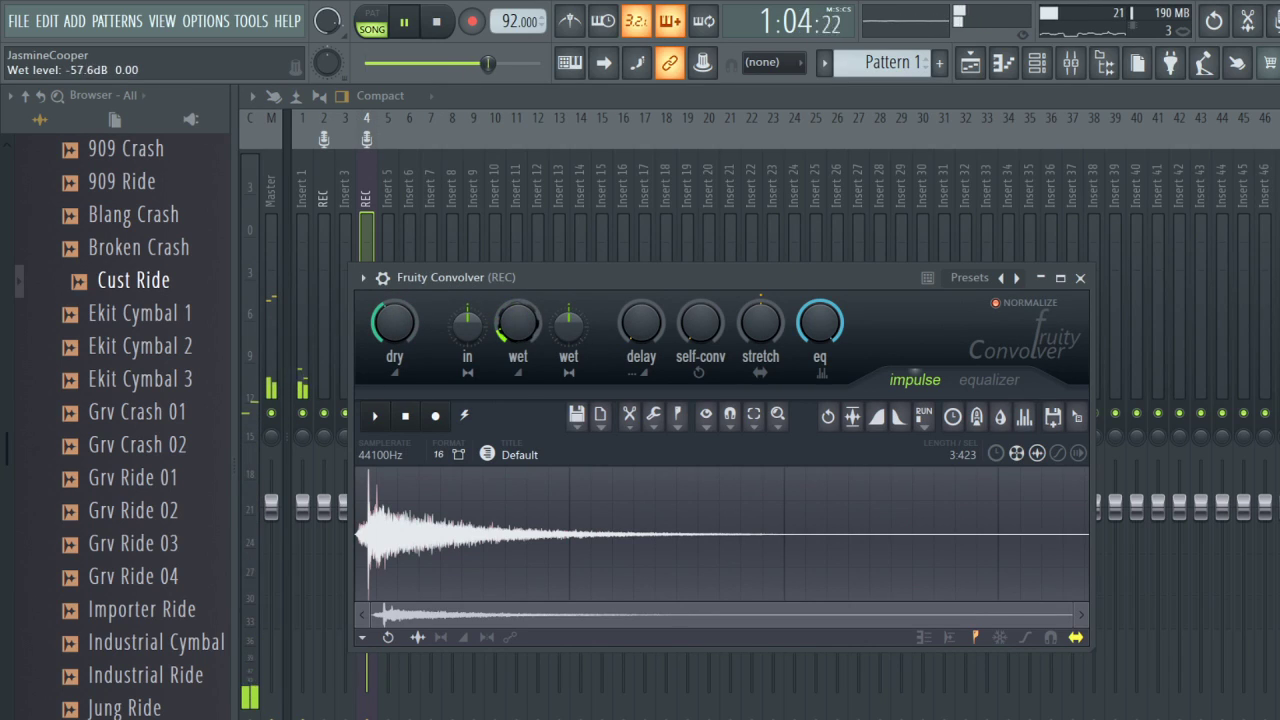
left_click_drag(518, 322, 529, 303)
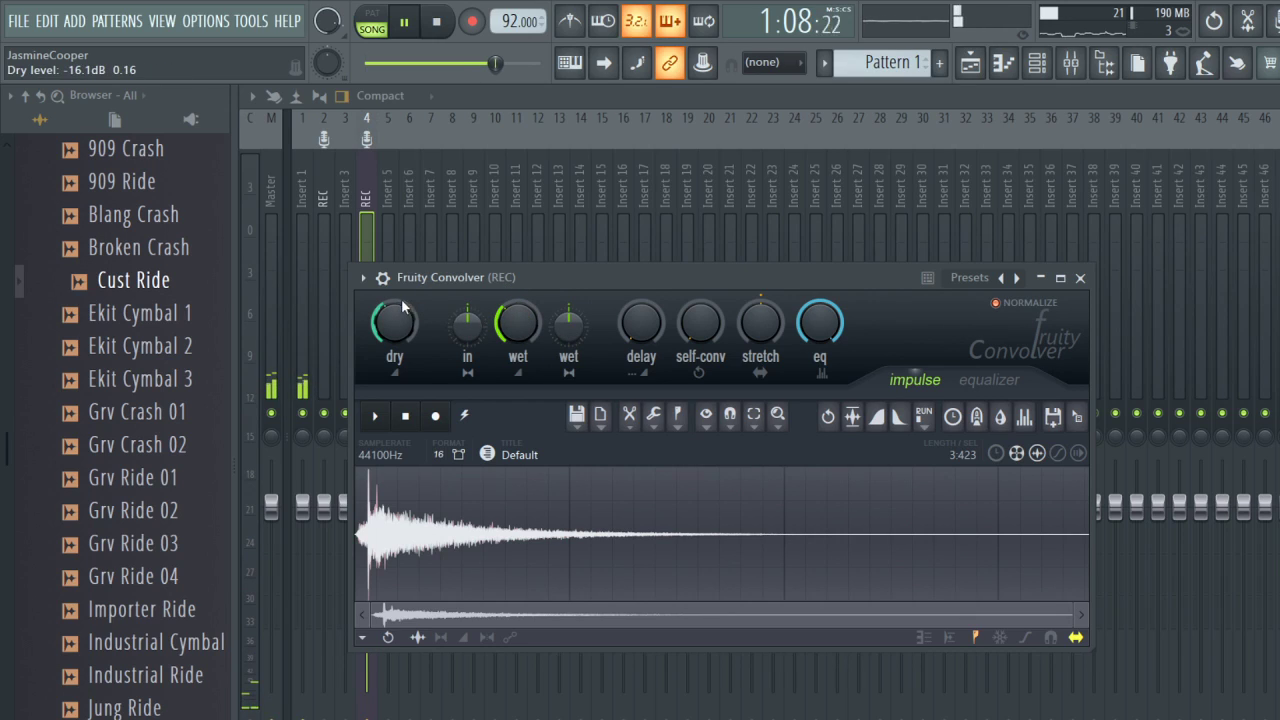
key("Escape")
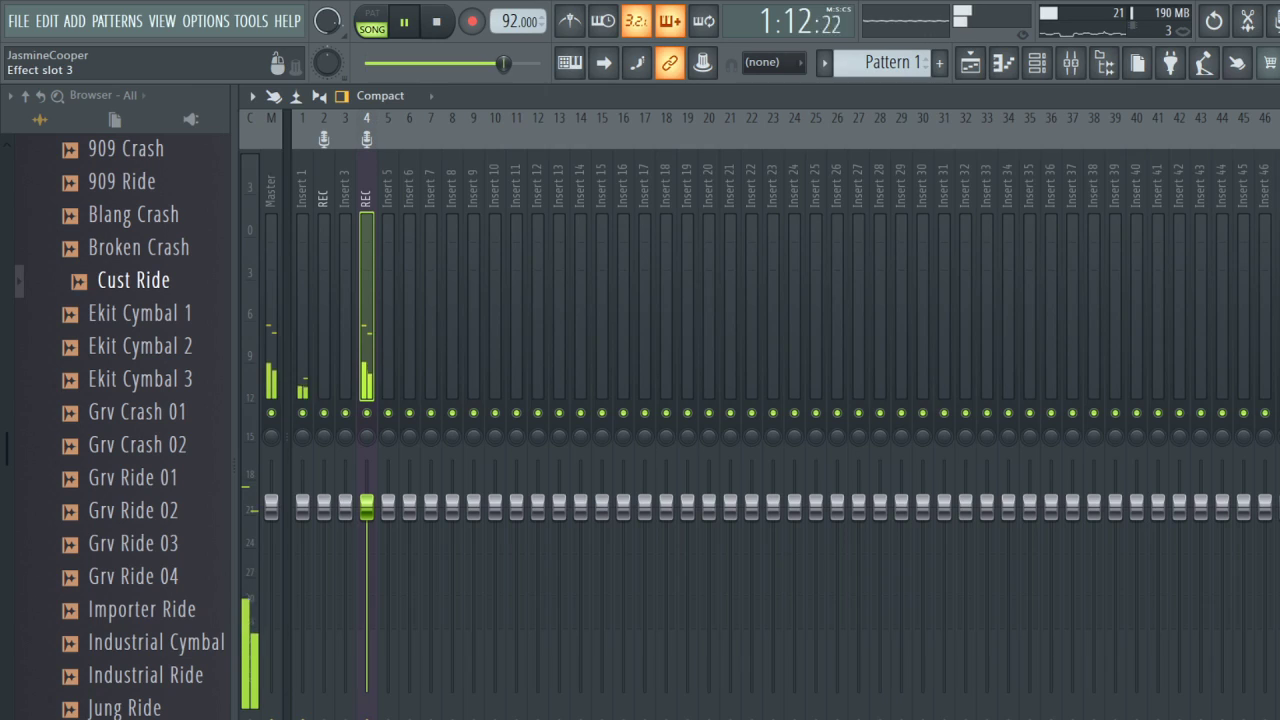
left_click(1279, 150)
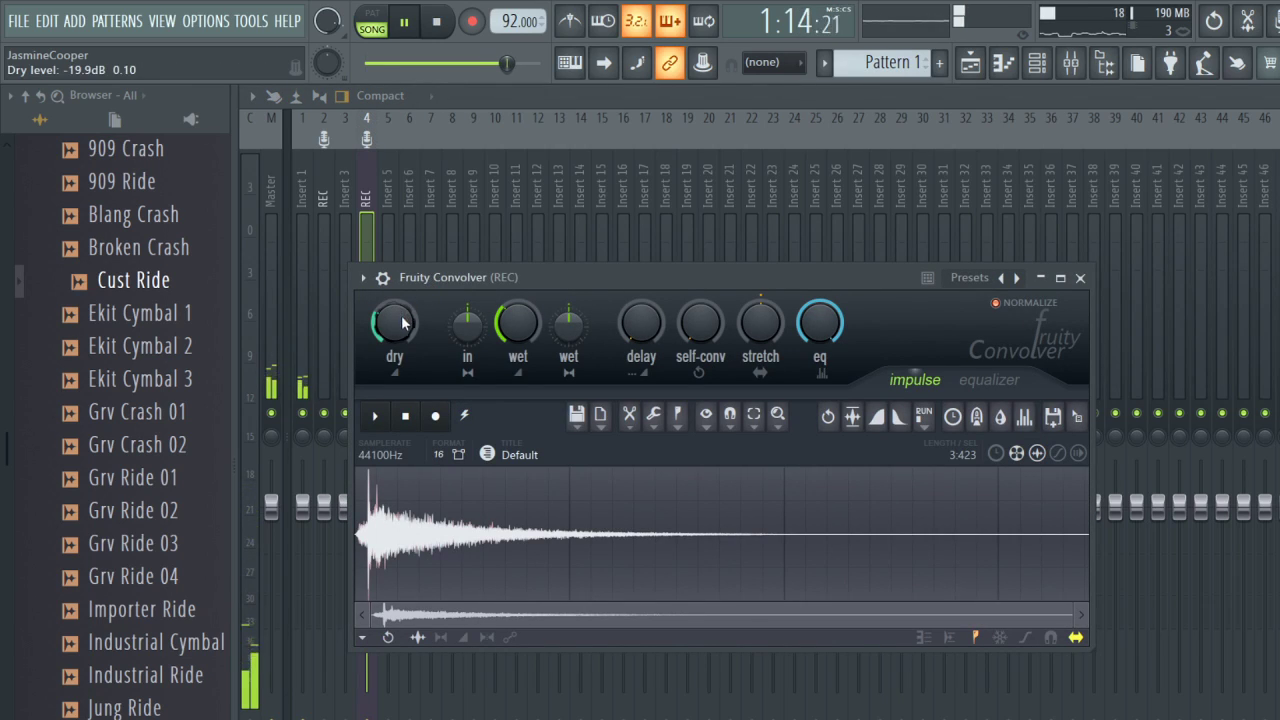
left_click_drag(394, 322, 394, 328)
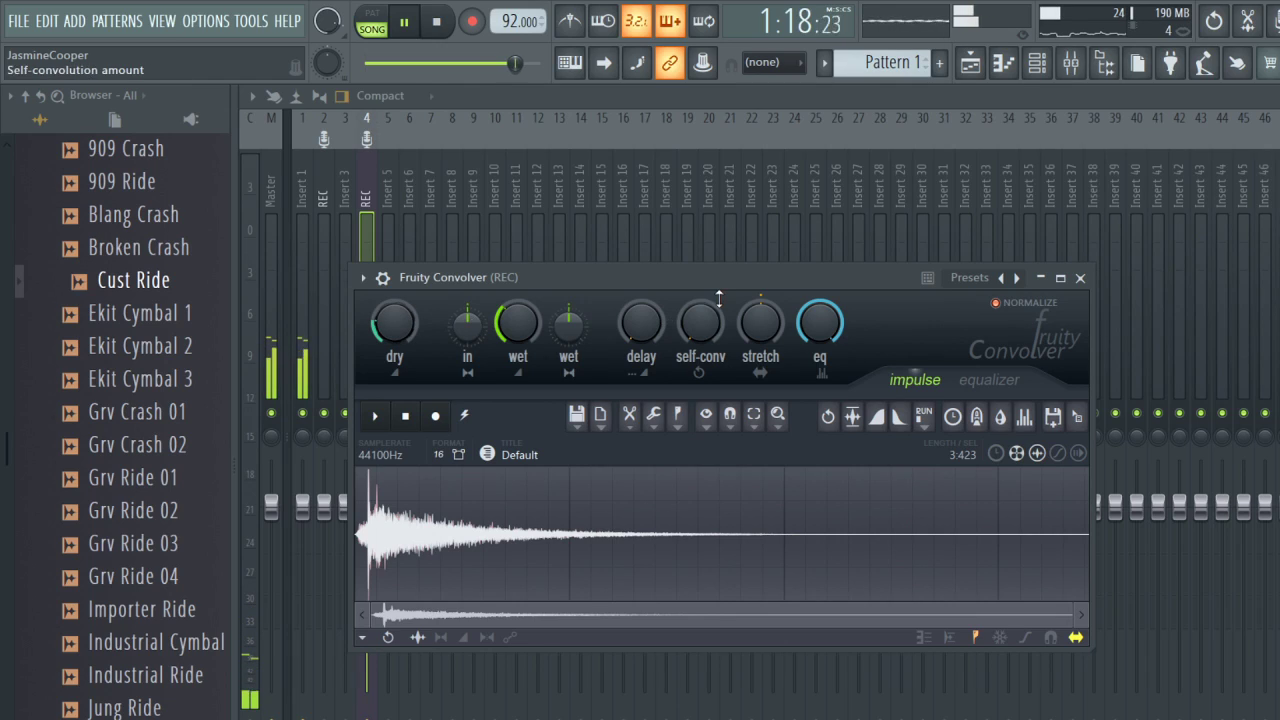
Adjust Fruity Convolver's dry level, set its wet level to -40.1 dB, and close the plugin.
left_click(659, 423)
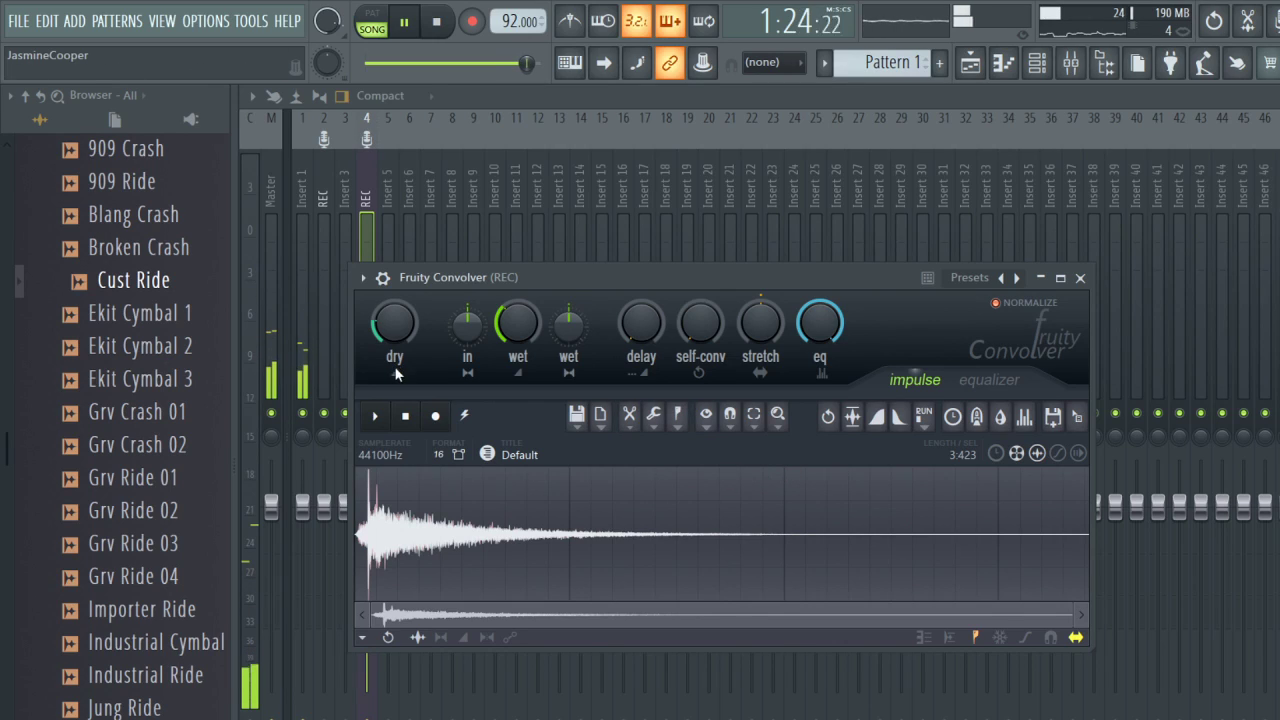
left_click_drag(400, 337, 397, 331)
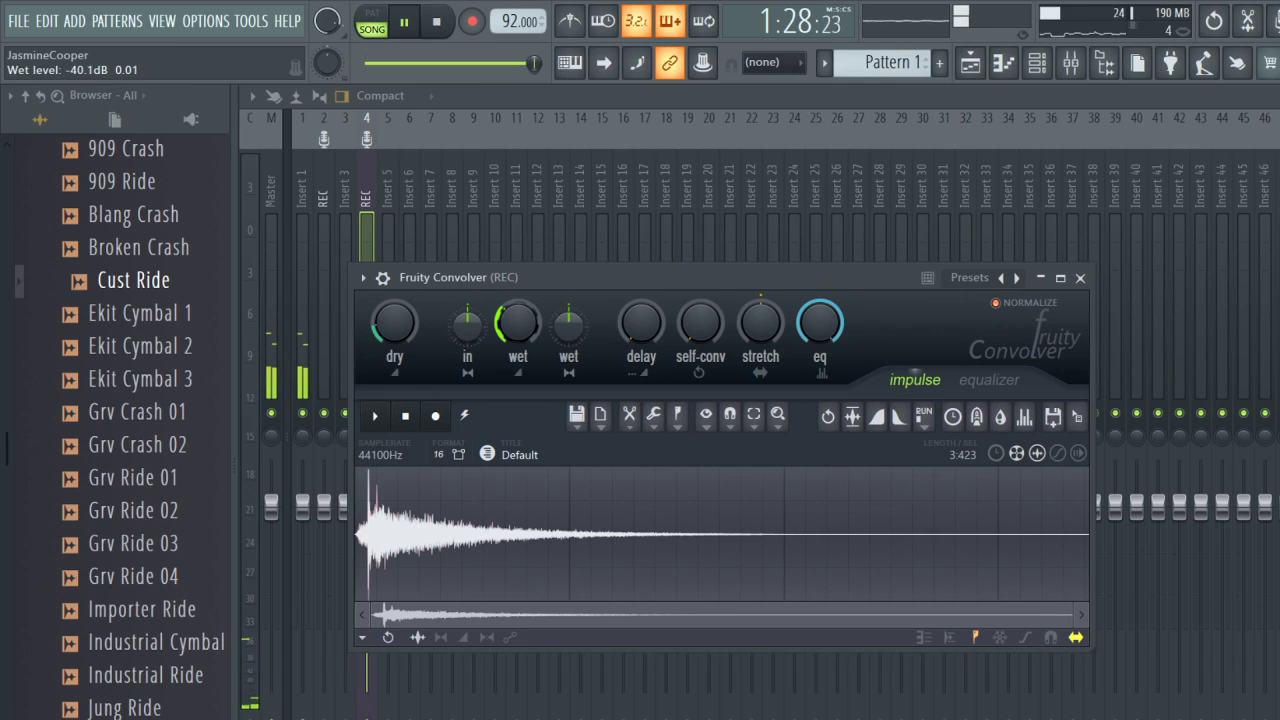
key("space")
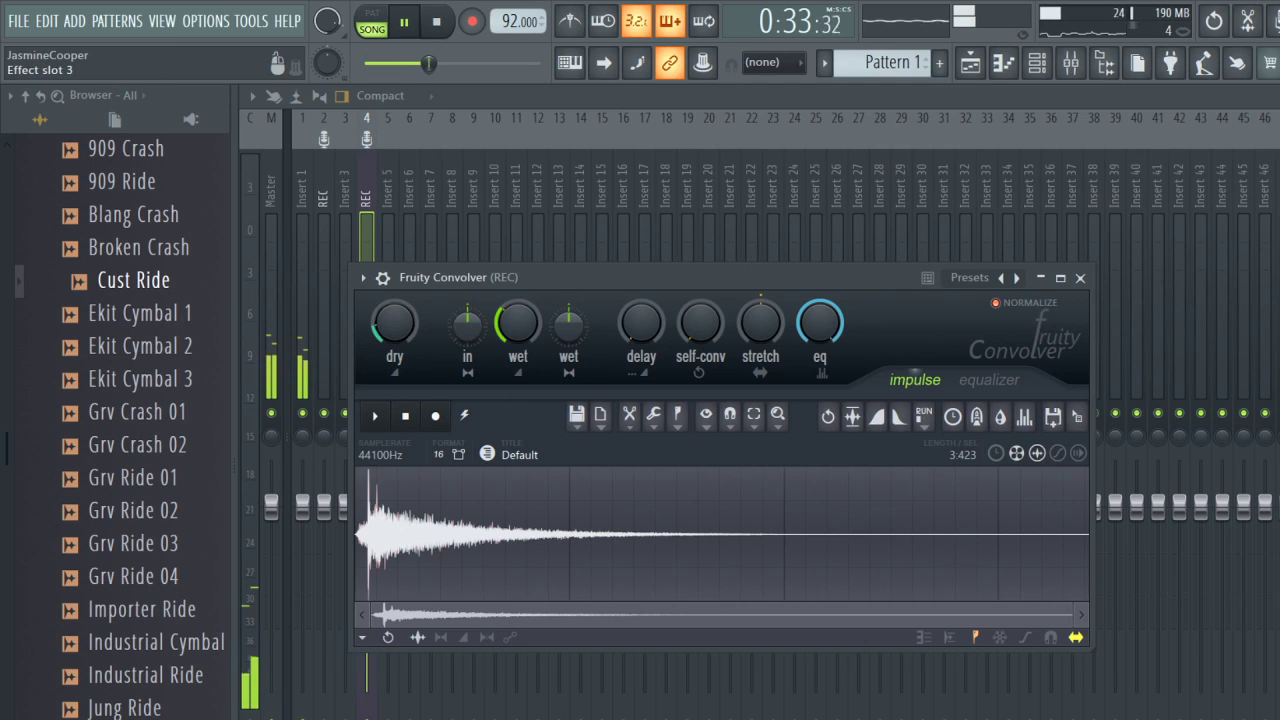
key("Escape")
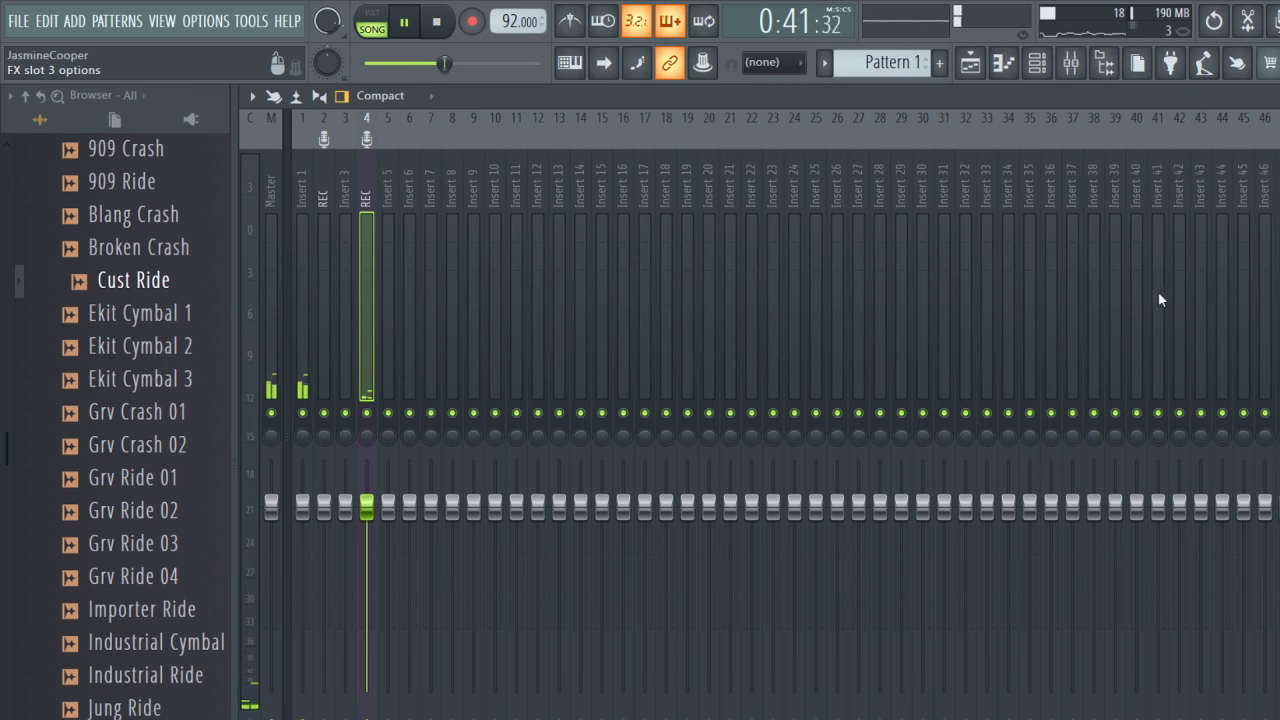
Try Fruity Reeverb 2 in place of Fruity Convolver on the recording's mixer track, with a low dry level and slightly raised wet level.
left_click(1082, 287)
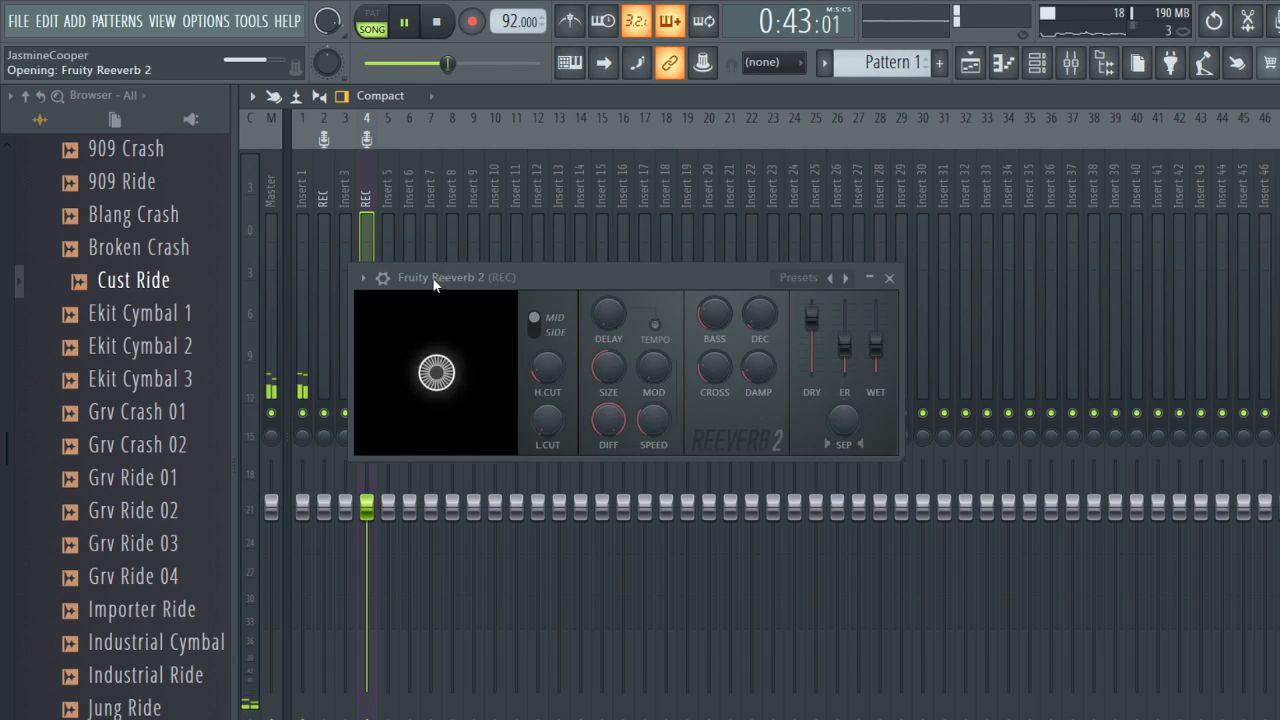
mouse_move(812, 318)
left_mouse_down()
mouse_move(812, 360)
mouse_move(812, 332)
left_mouse_up()
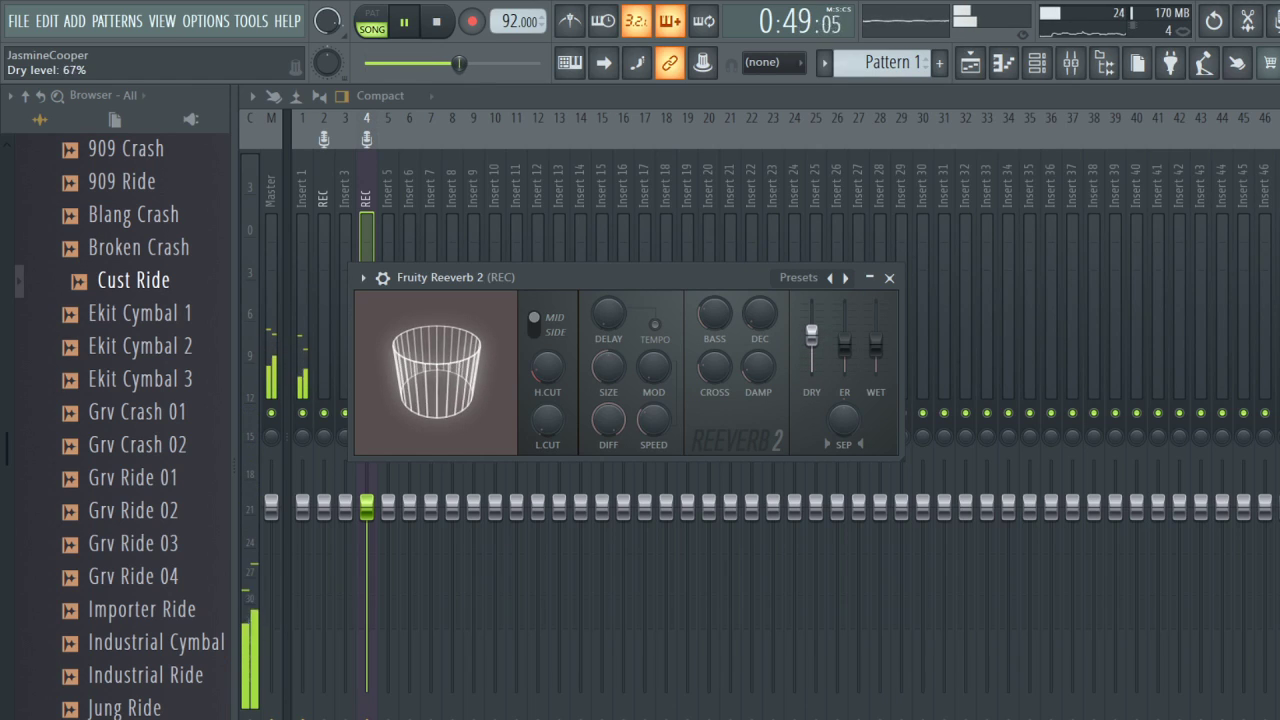
left_click(1037, 63)
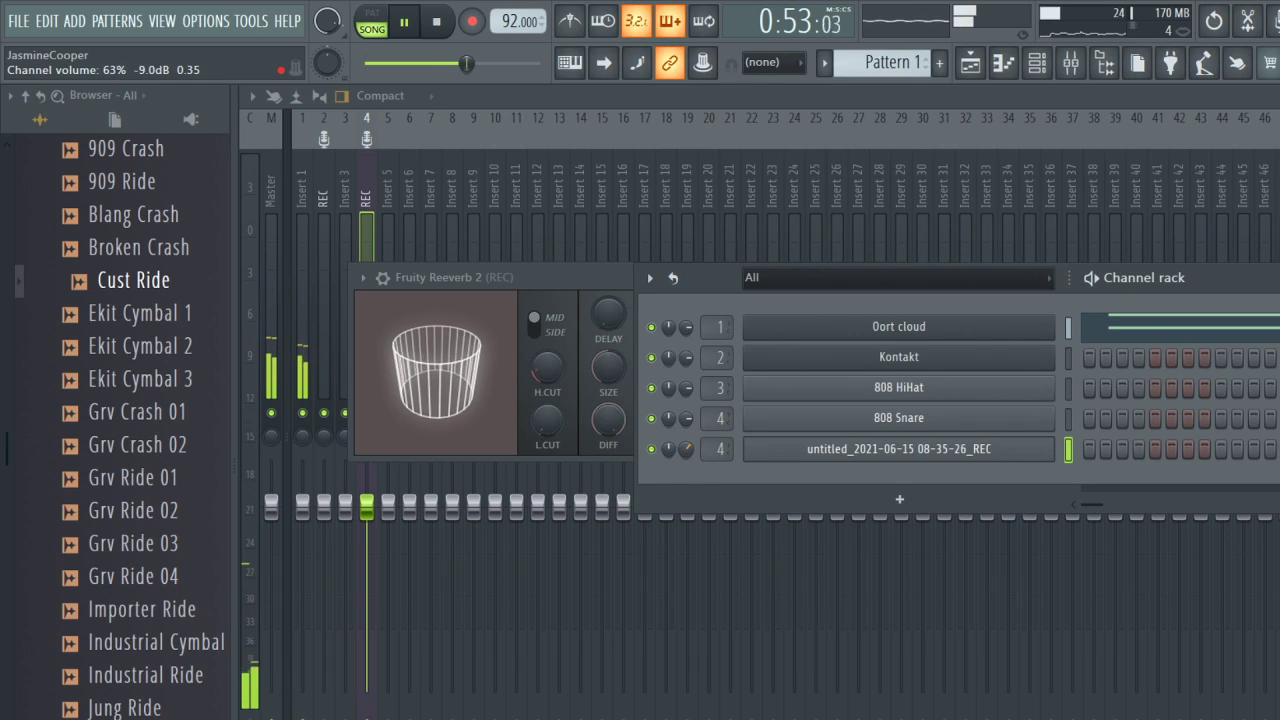
left_click(537, 267)
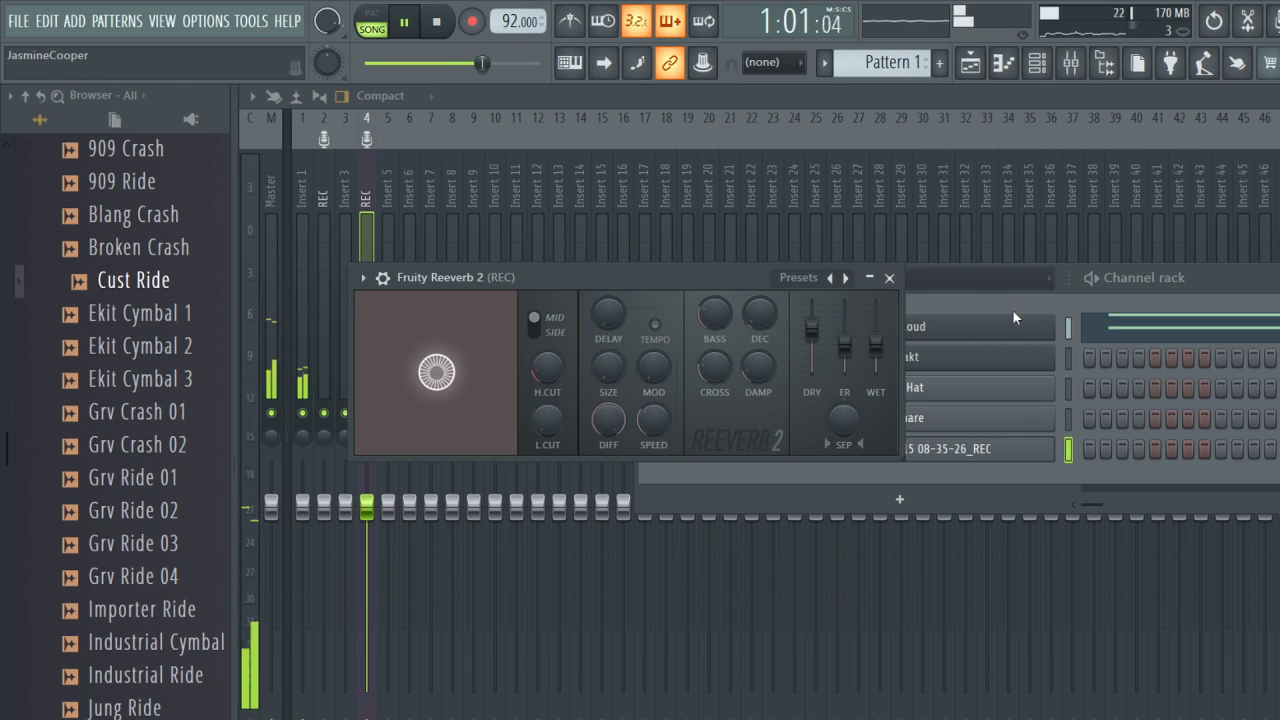
left_click_drag(811, 330, 811, 365)
mouse_move(876, 340)
left_mouse_down()
mouse_move(876, 315)
mouse_move(876, 335)
left_mouse_up()
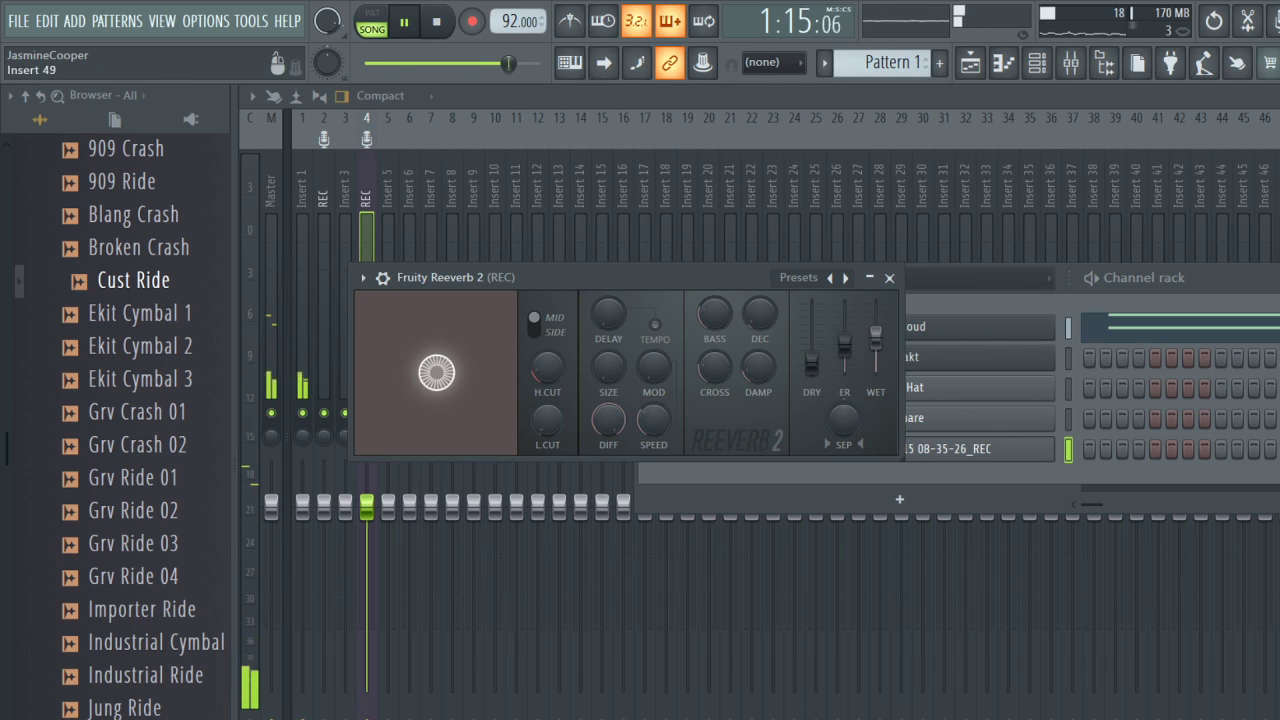
Put Fruity Convolver back on the recording's track in place of the reverb, with dry near minimum and wet at about -38.3 dB.
key("F9")
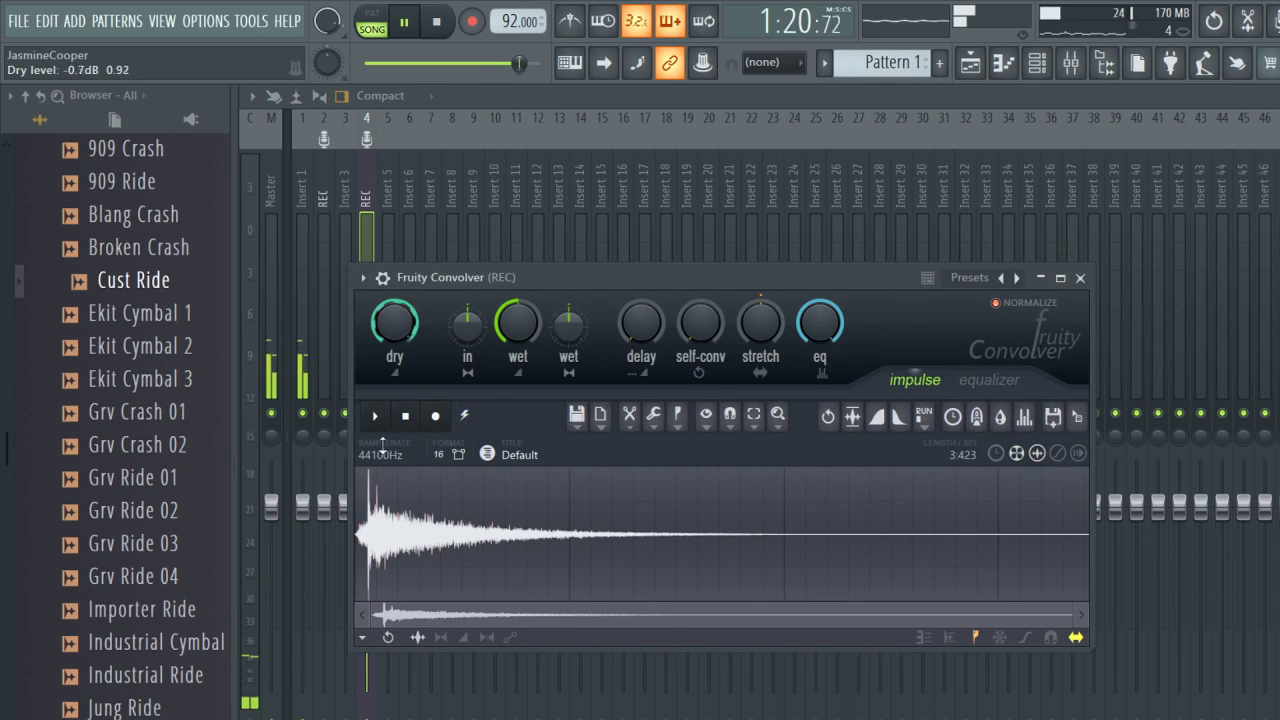
left_click_drag(381, 445, 375, 340)
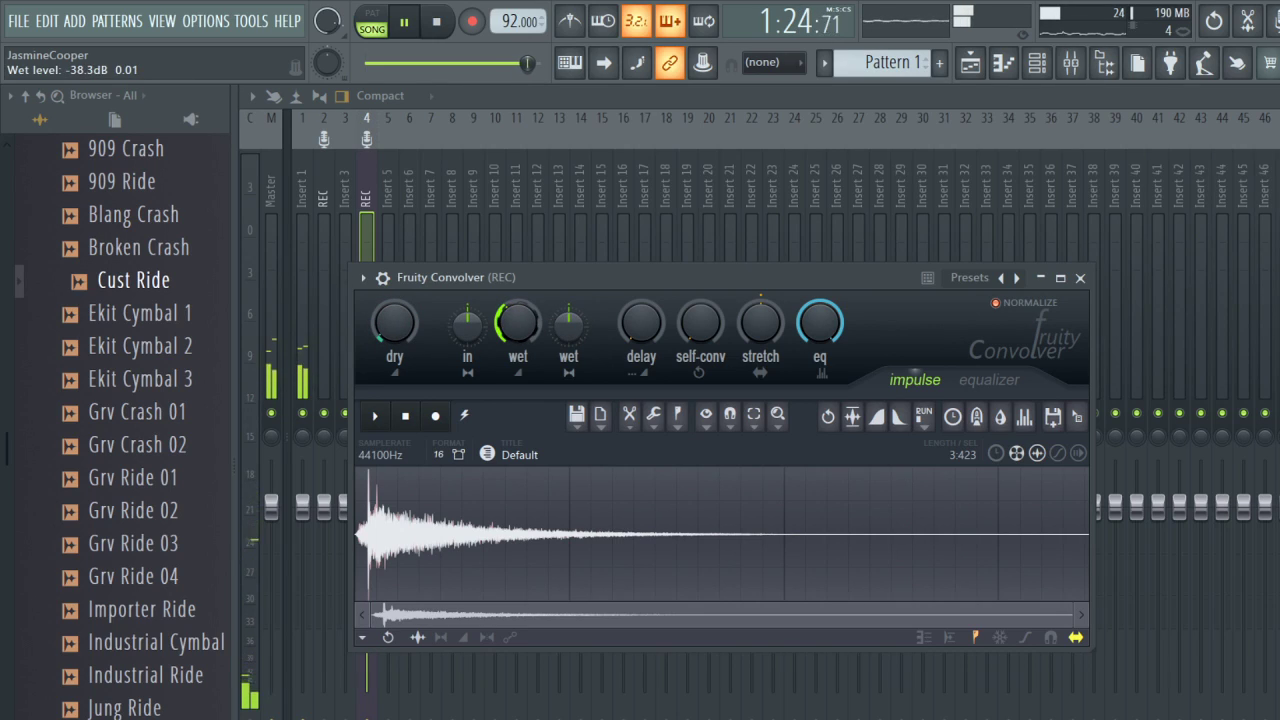
Open the Kontakt channel's player and look through its instrument libraries for a suitable sound.
left_click(1037, 63)
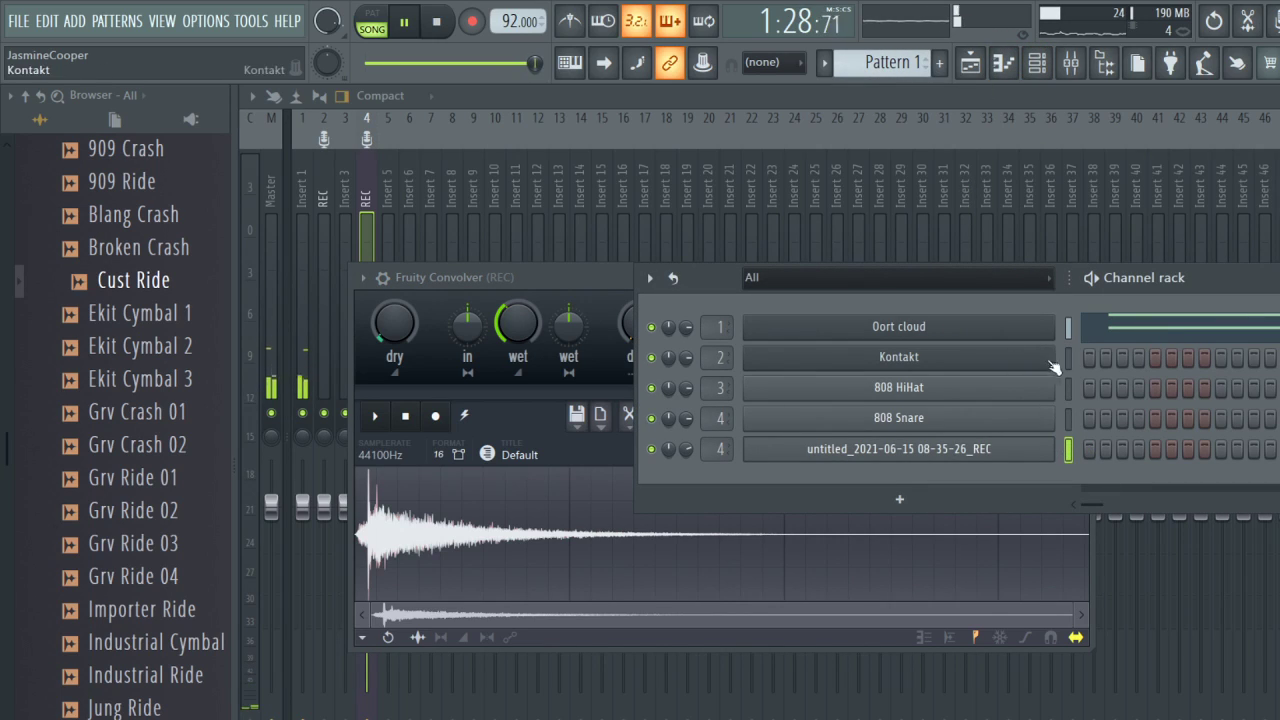
left_click(958, 366)
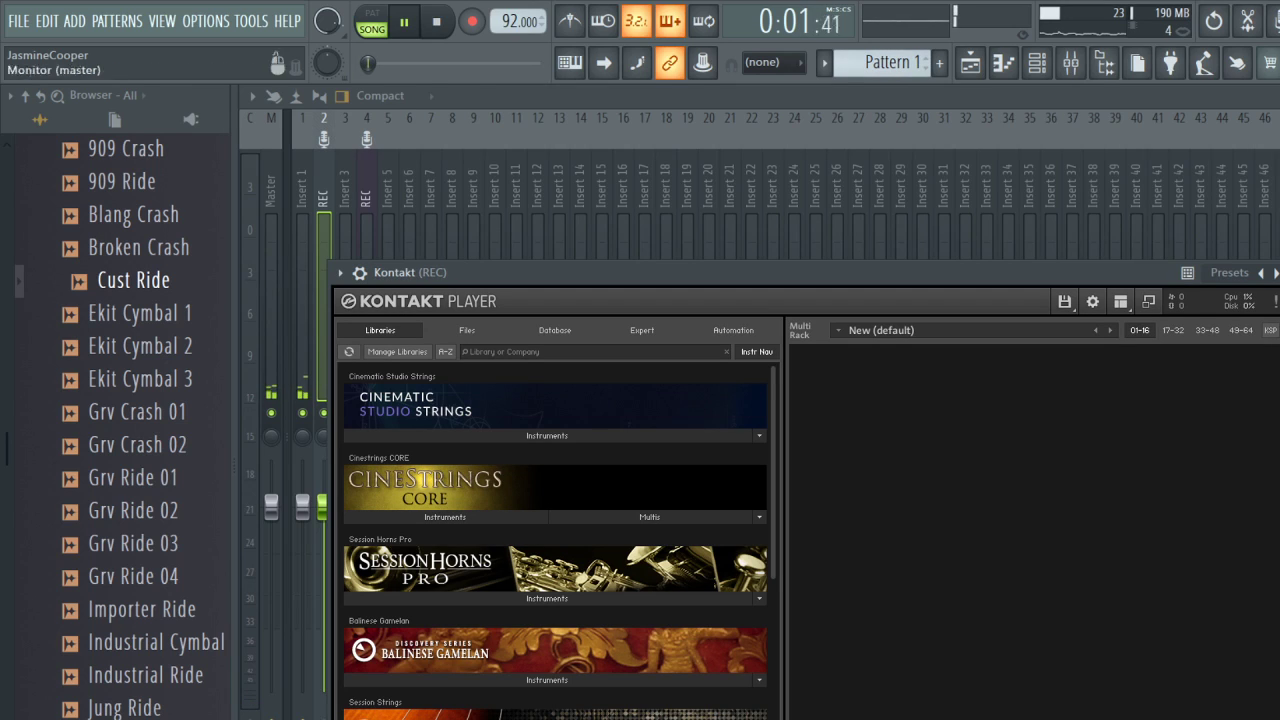
left_click(970, 63)
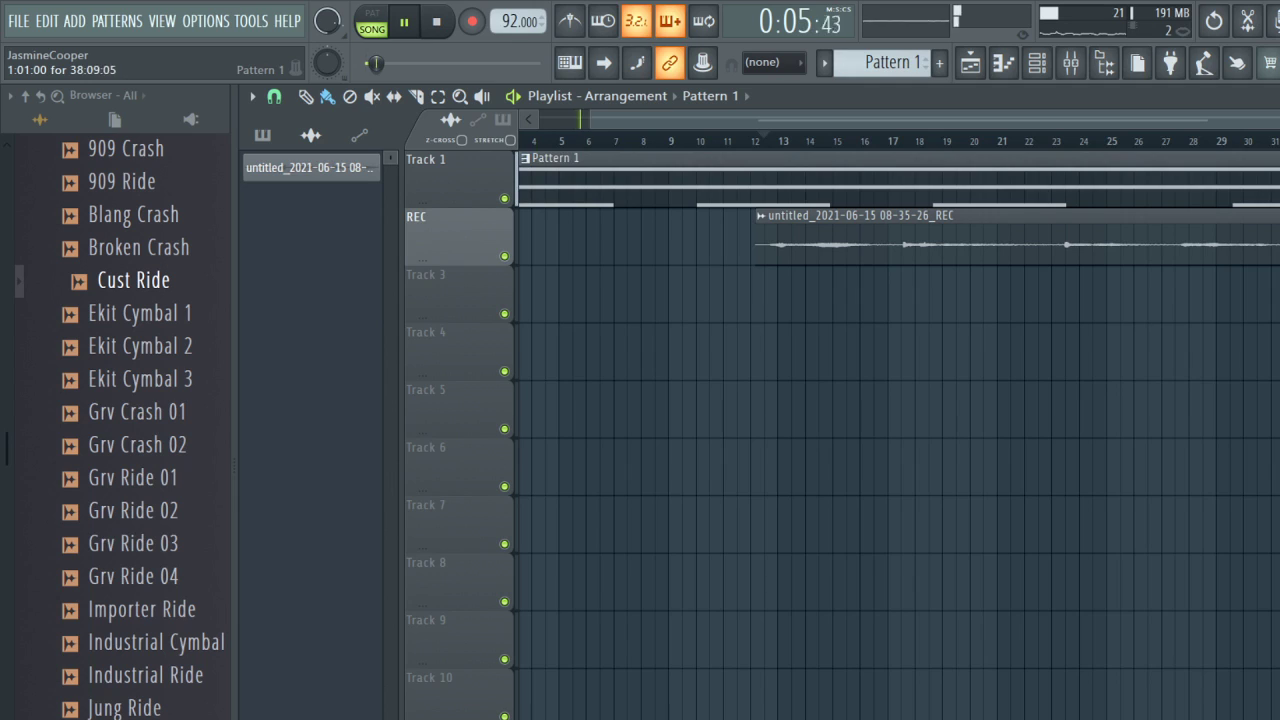
left_click(1037, 63)
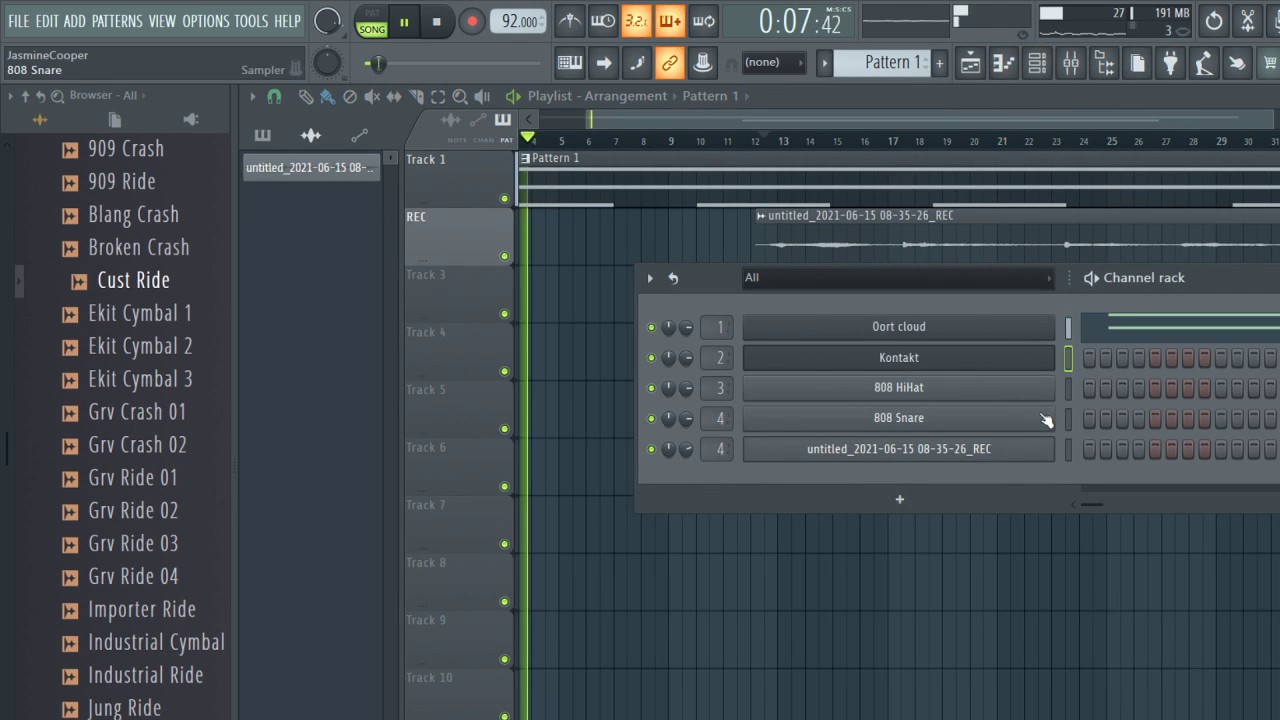
left_click(997, 362)
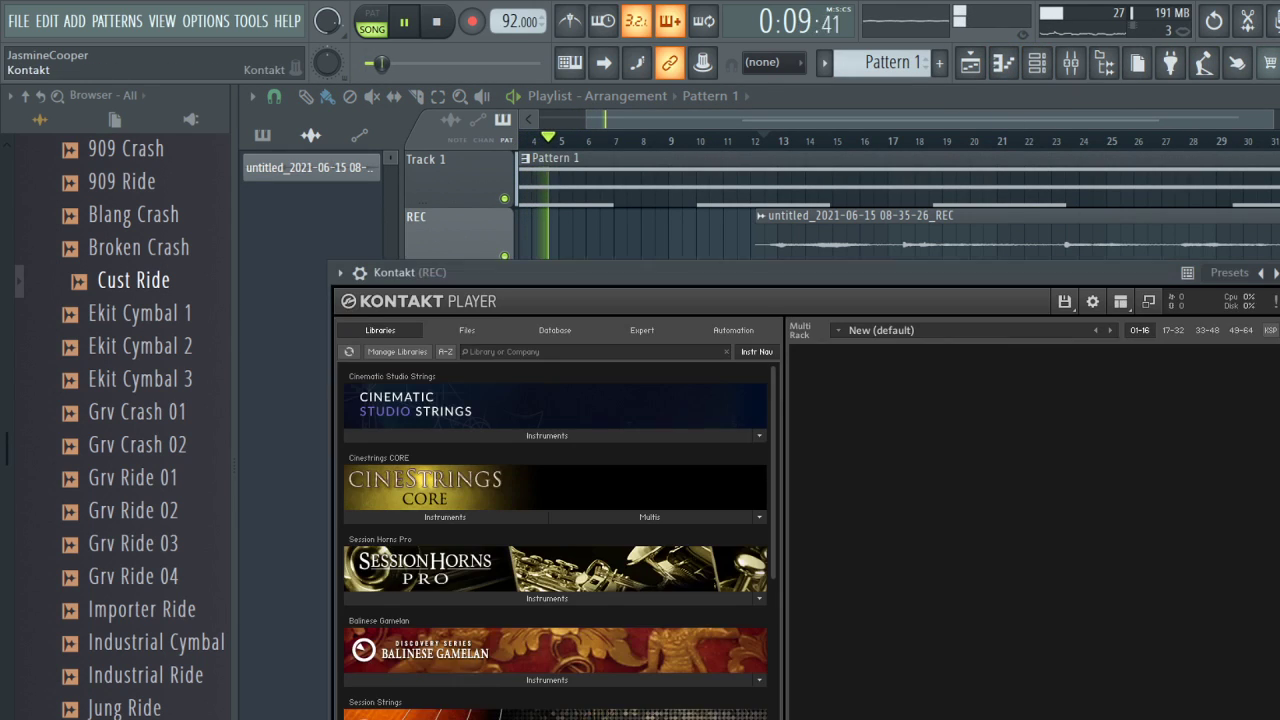
scroll(555, 540, "down", 4)
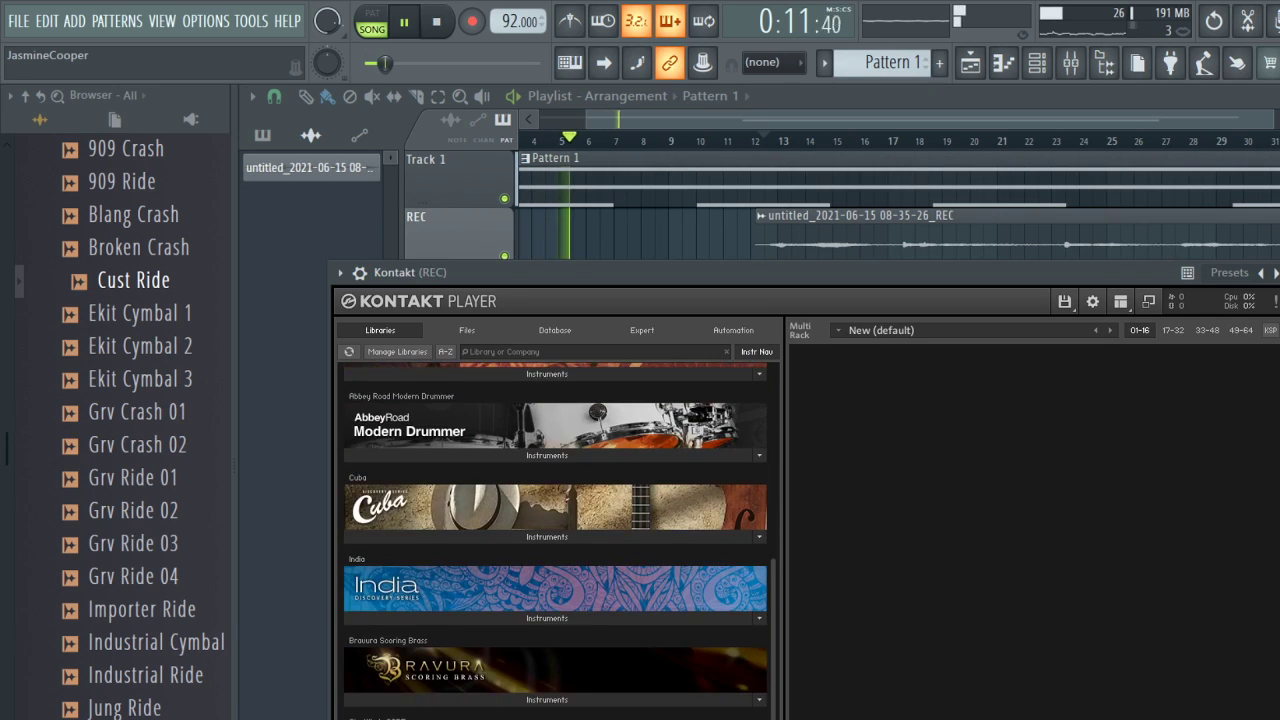
scroll(742, 603, "down", 2)
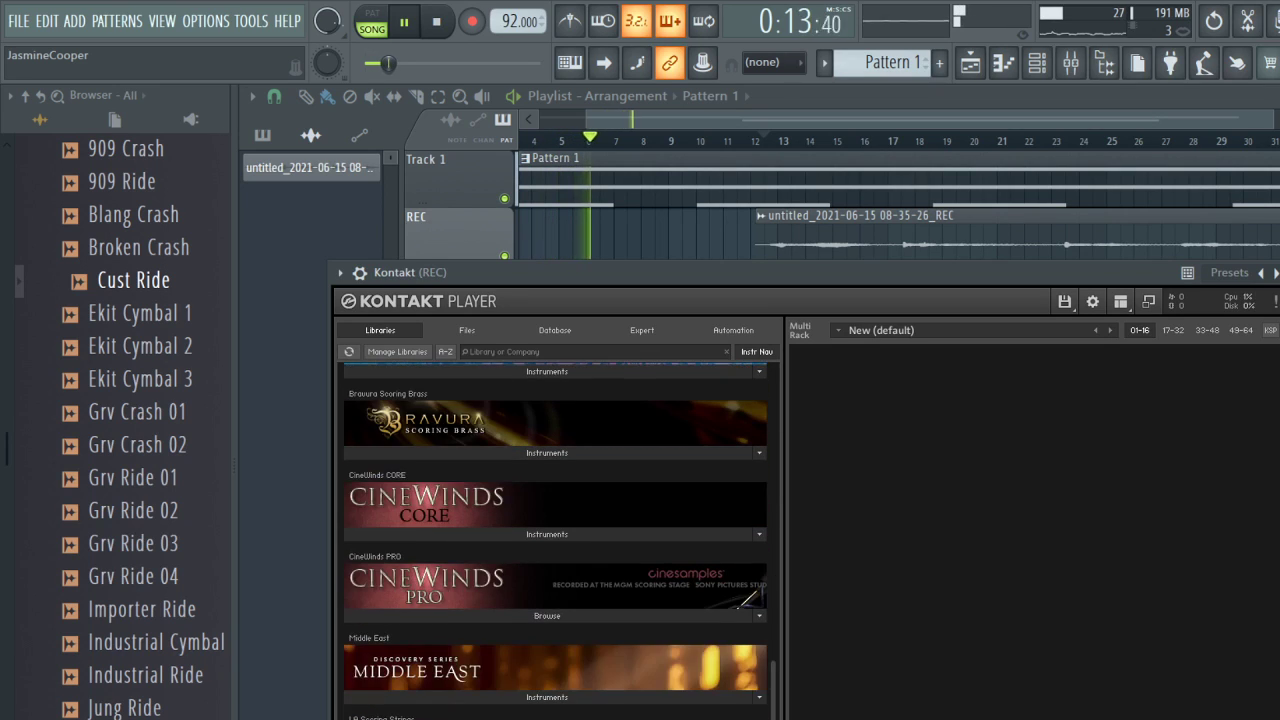
scroll(556, 540, "down", 1)
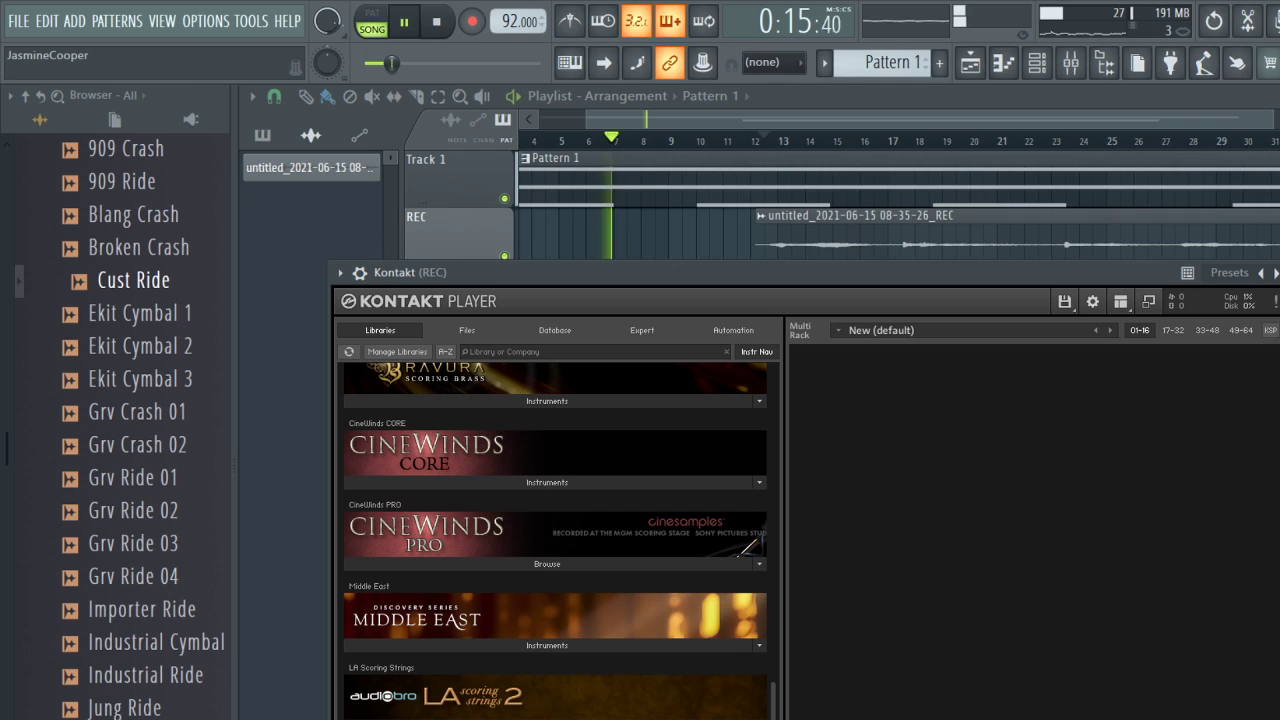
scroll(100, 410, "down", 8)
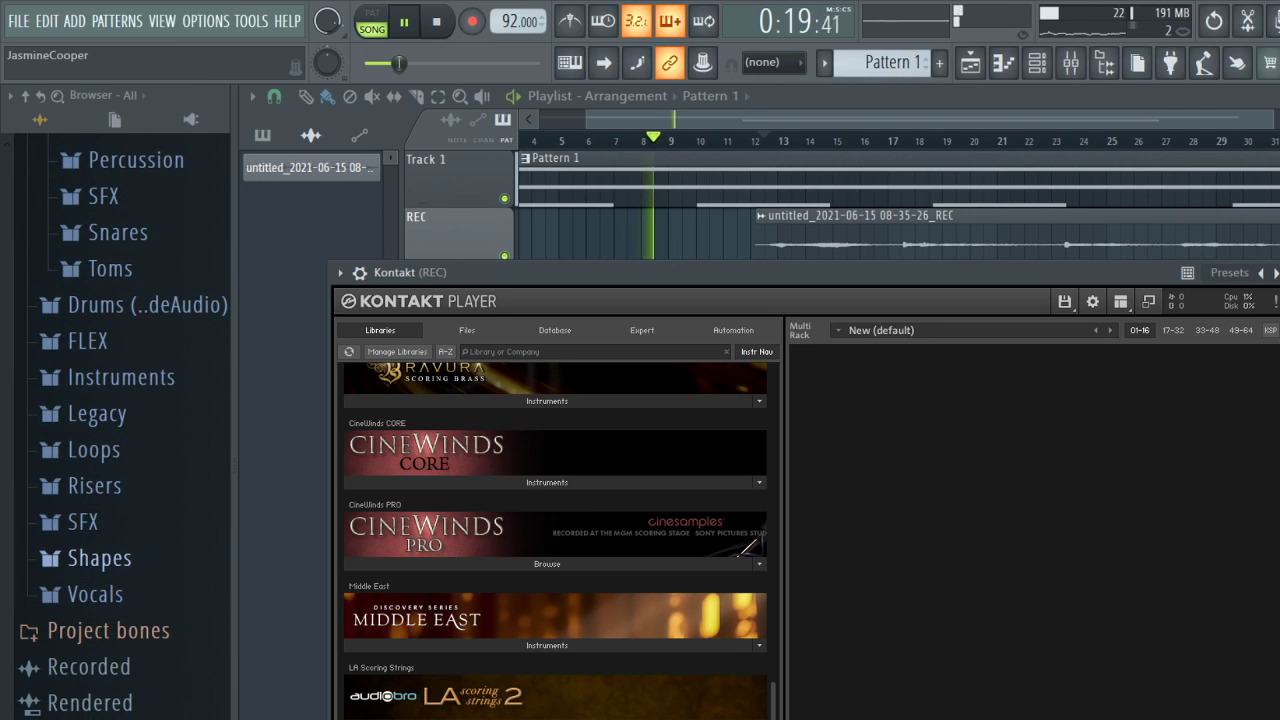
scroll(748, 546, "up", 4)
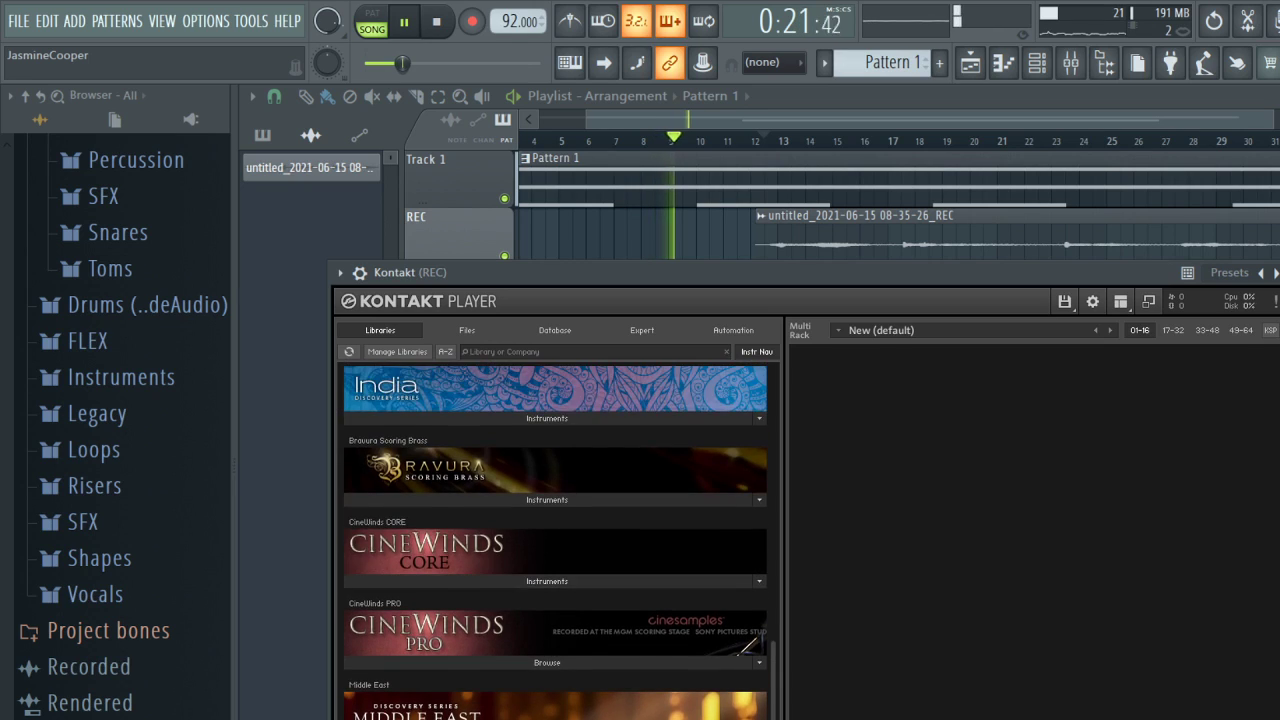
scroll(556, 540, "up", 2)
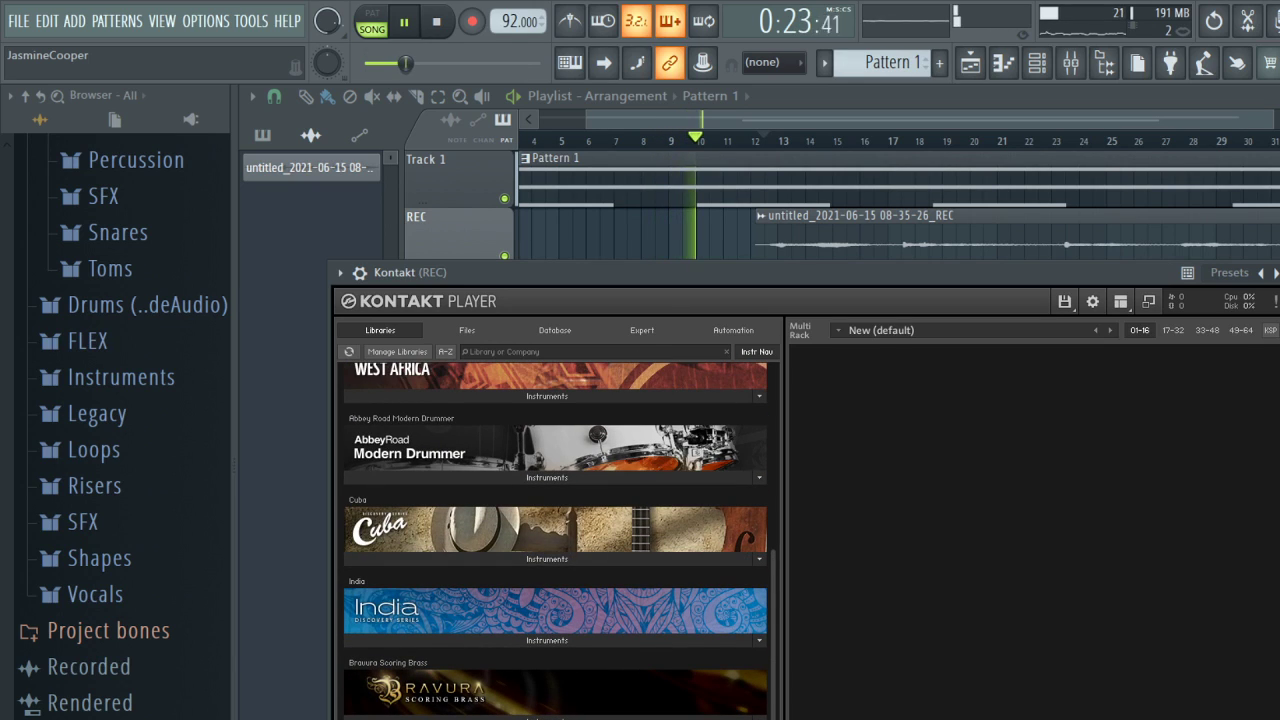
scroll(556, 540, "up", 2)
scroll(556, 540, "up", 2)
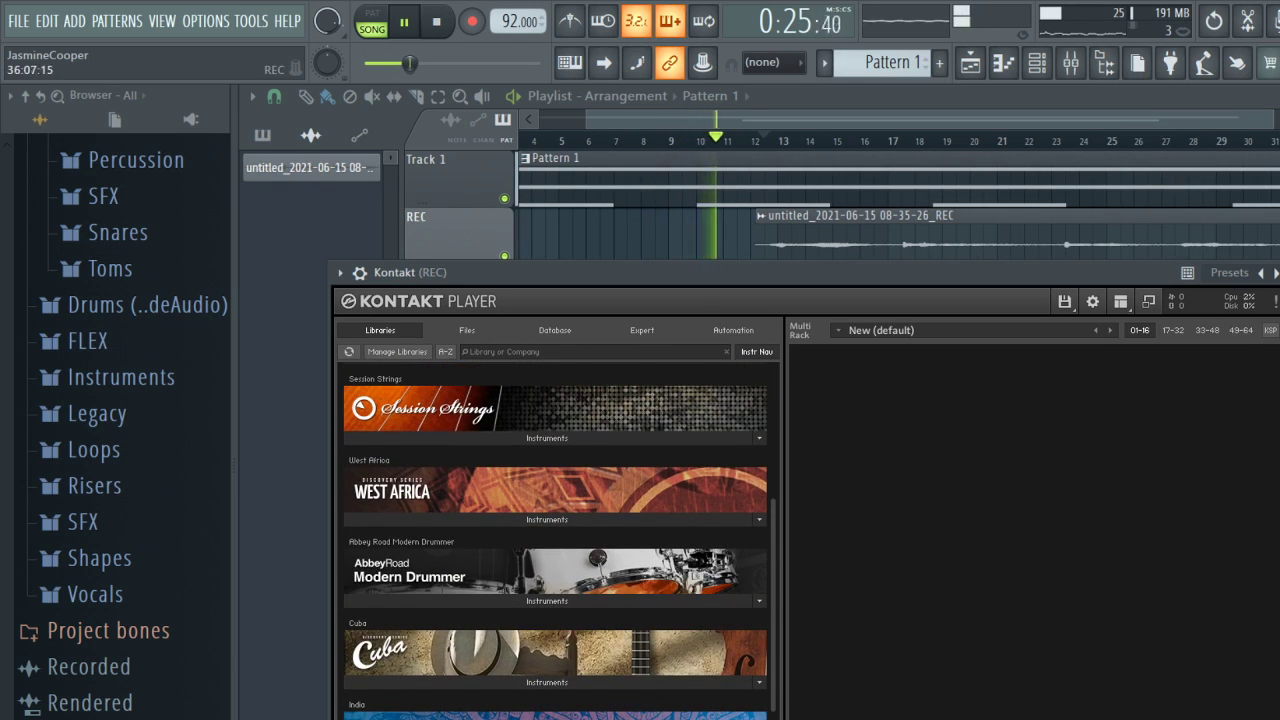
Replace the Kontakt channel with UVIWorkstationVSTx64 and load the Ravenscroft-275 Player piano.
key("F6")
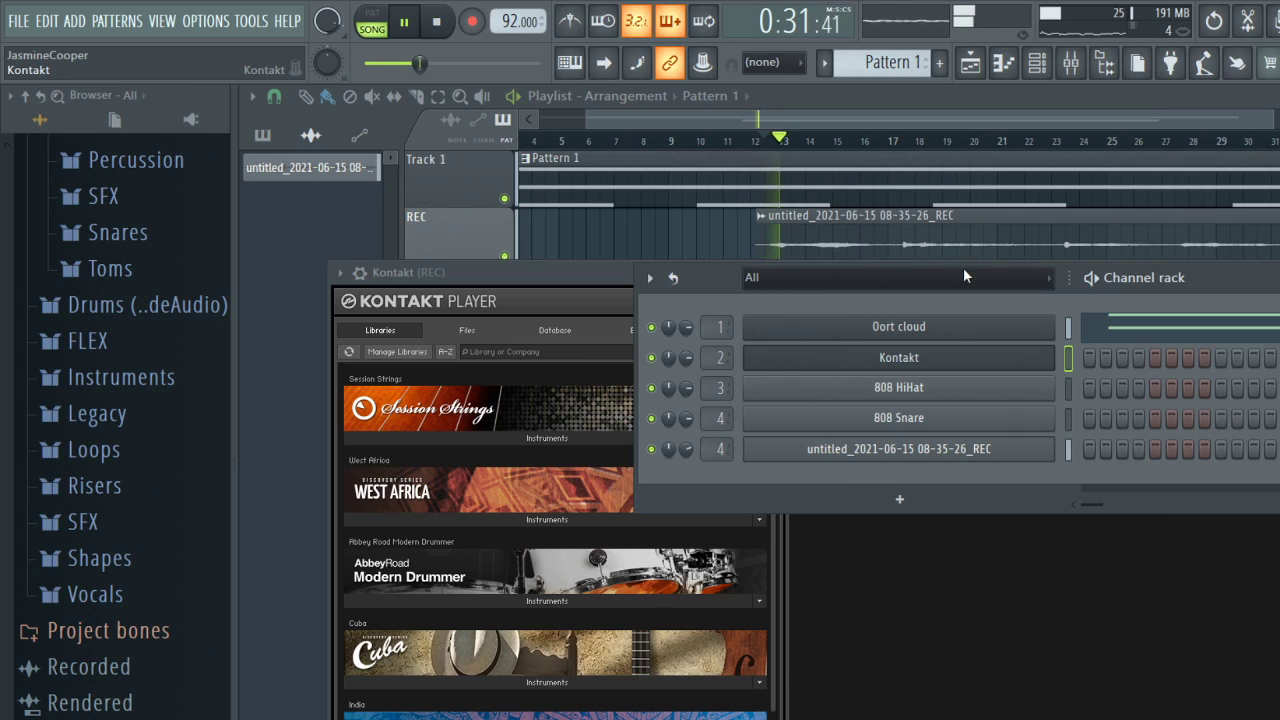
key("ctrl+z")
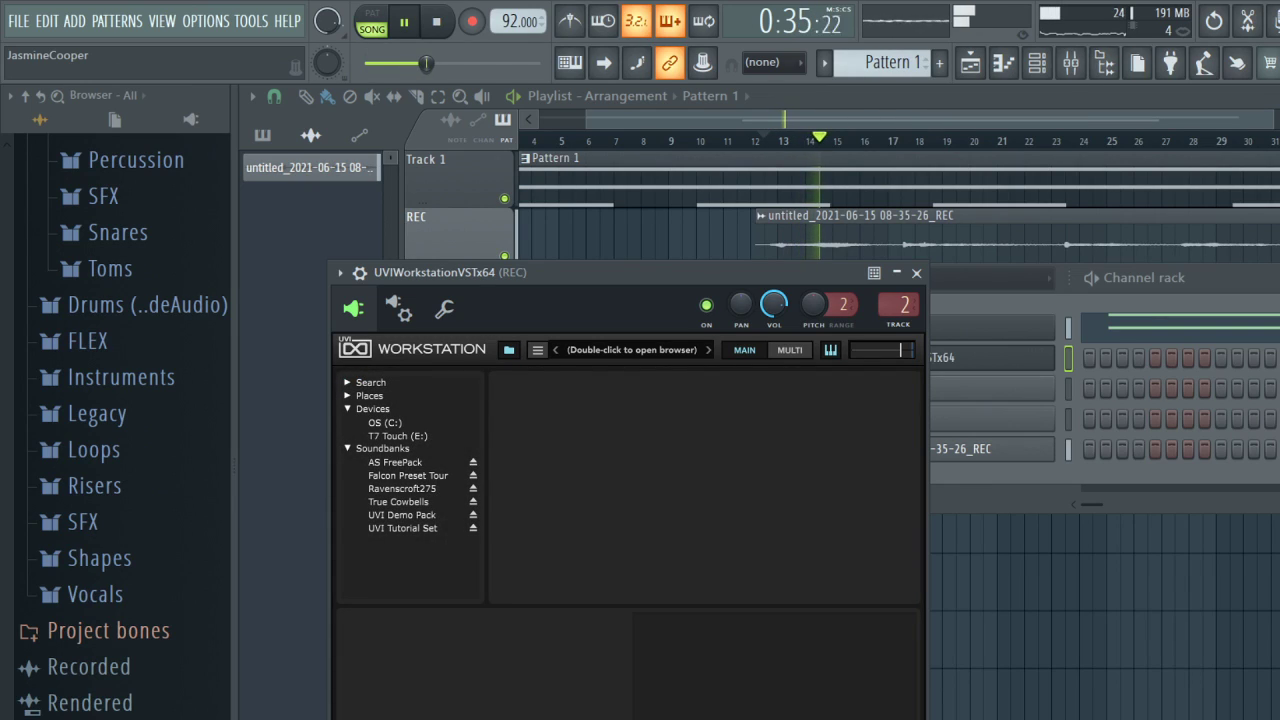
left_click(395, 462)
left_click(402, 488)
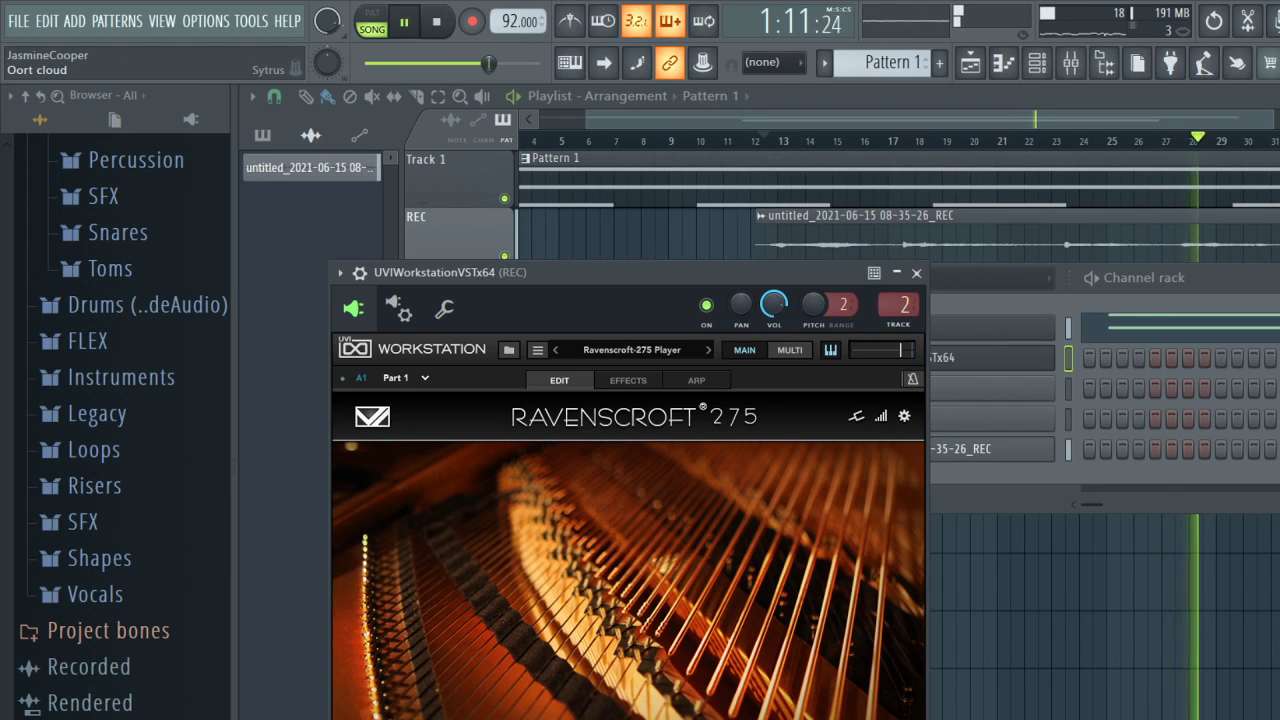
Open the Oort cloud channel's synth settings, bring back the channel rack, and stop playback.
left_click(990, 327)
key("F6")
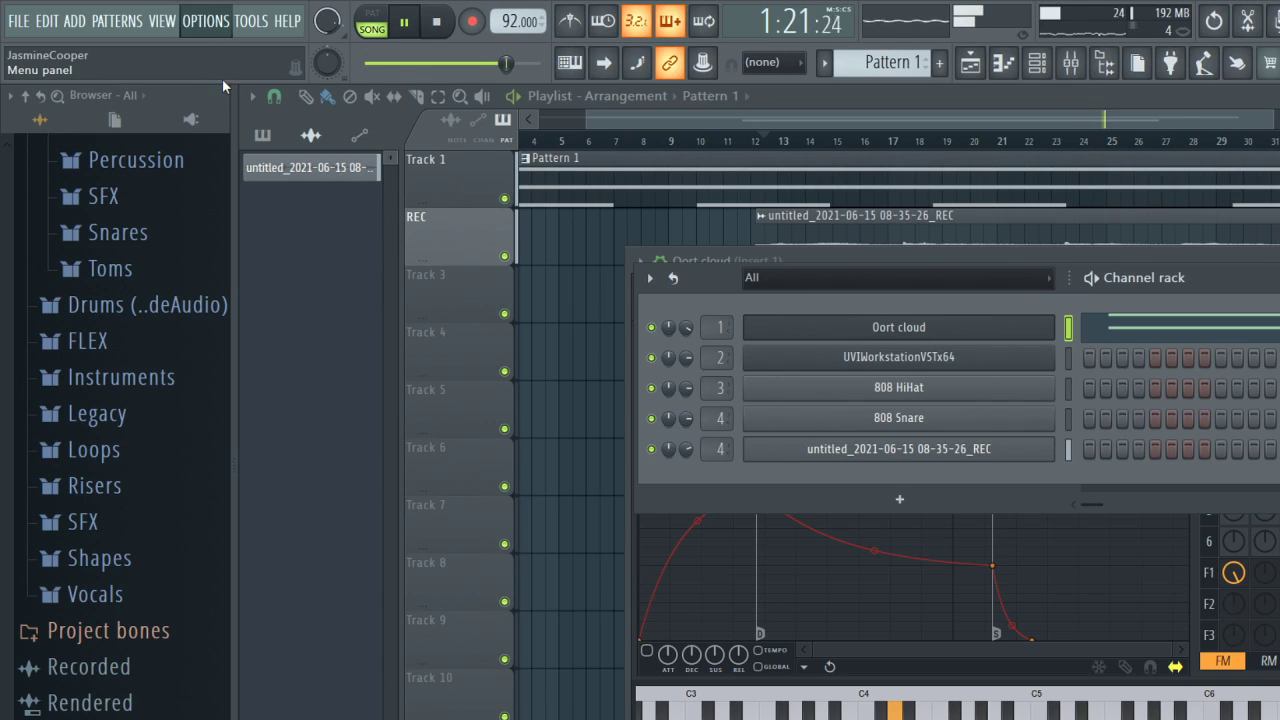
key("space")
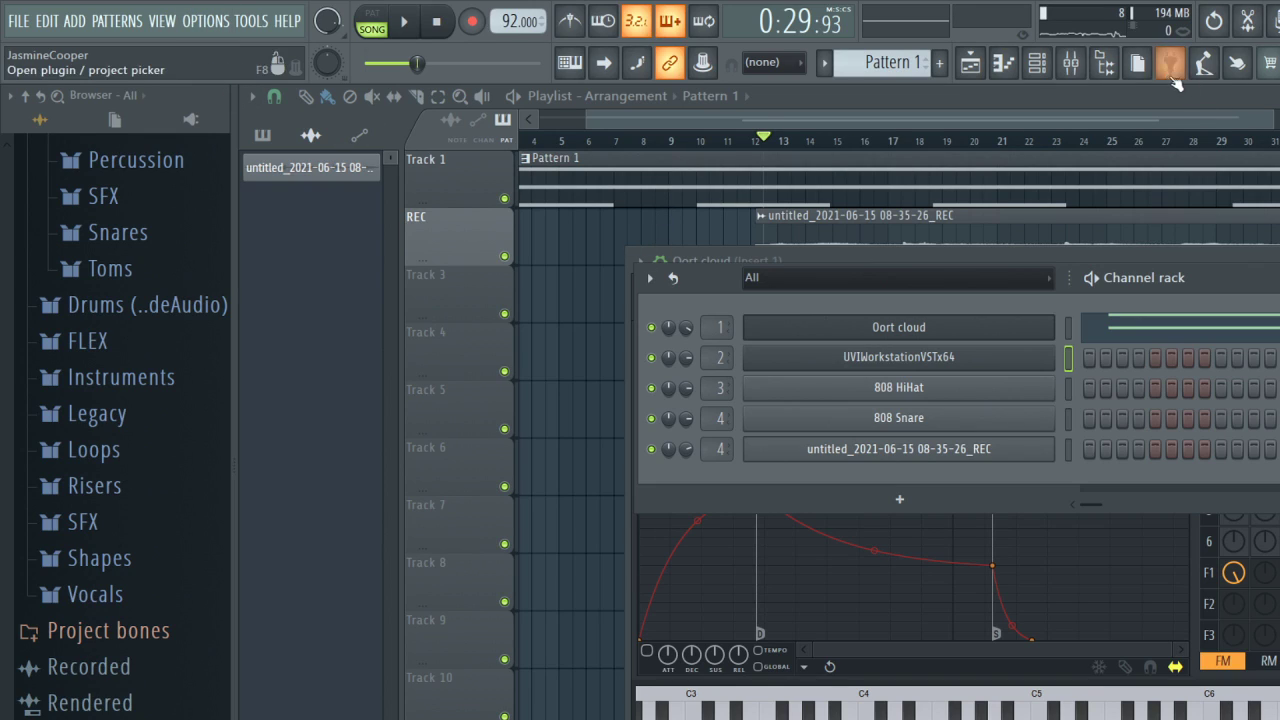
Record a piano part on the UVIWorkstationVSTx64 channel into Pattern 1 from the start of the song, and stop recording.
left_click(624, 183)
left_click(584, 142)
left_click_drag(388, 63, 367, 63)
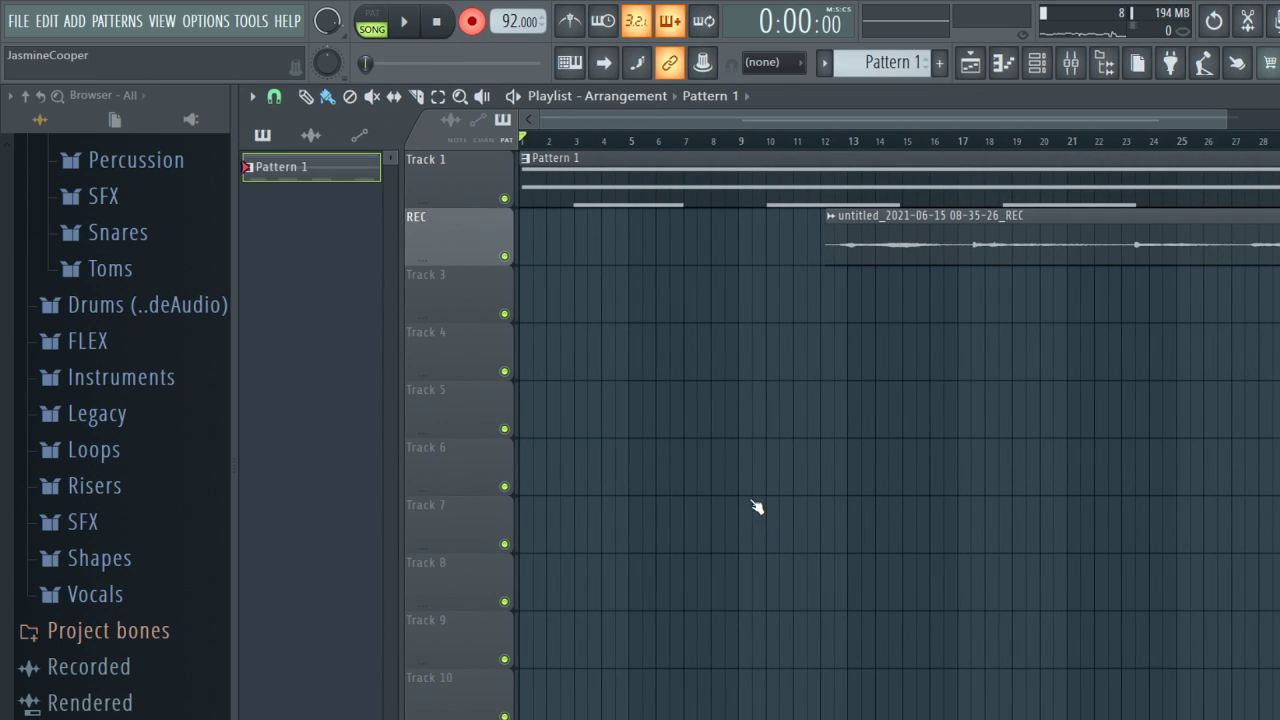
key("space")
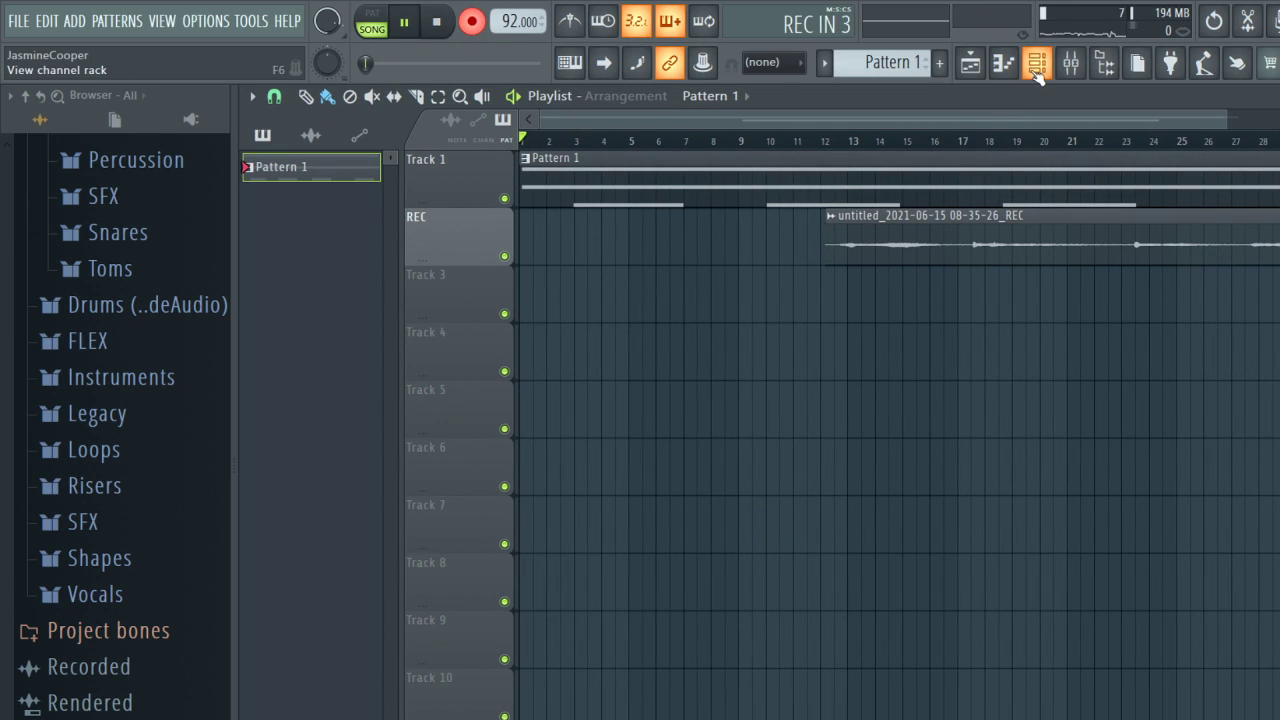
left_click(1036, 65)
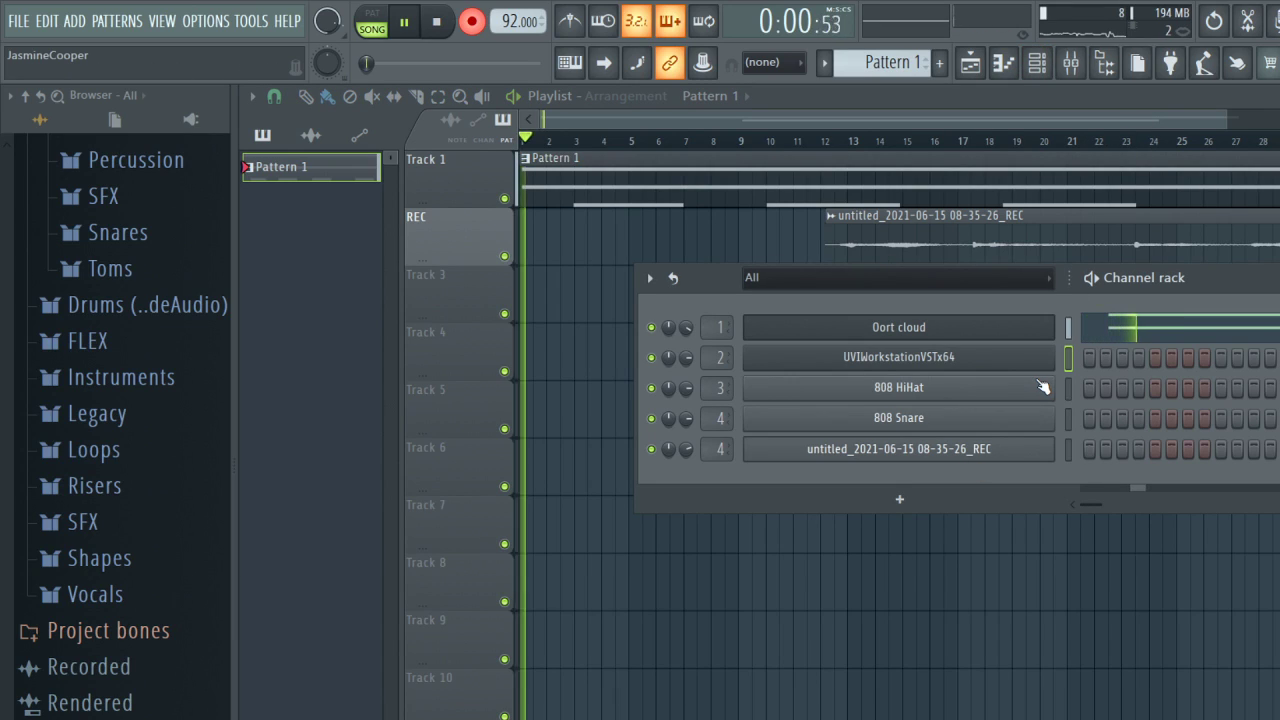
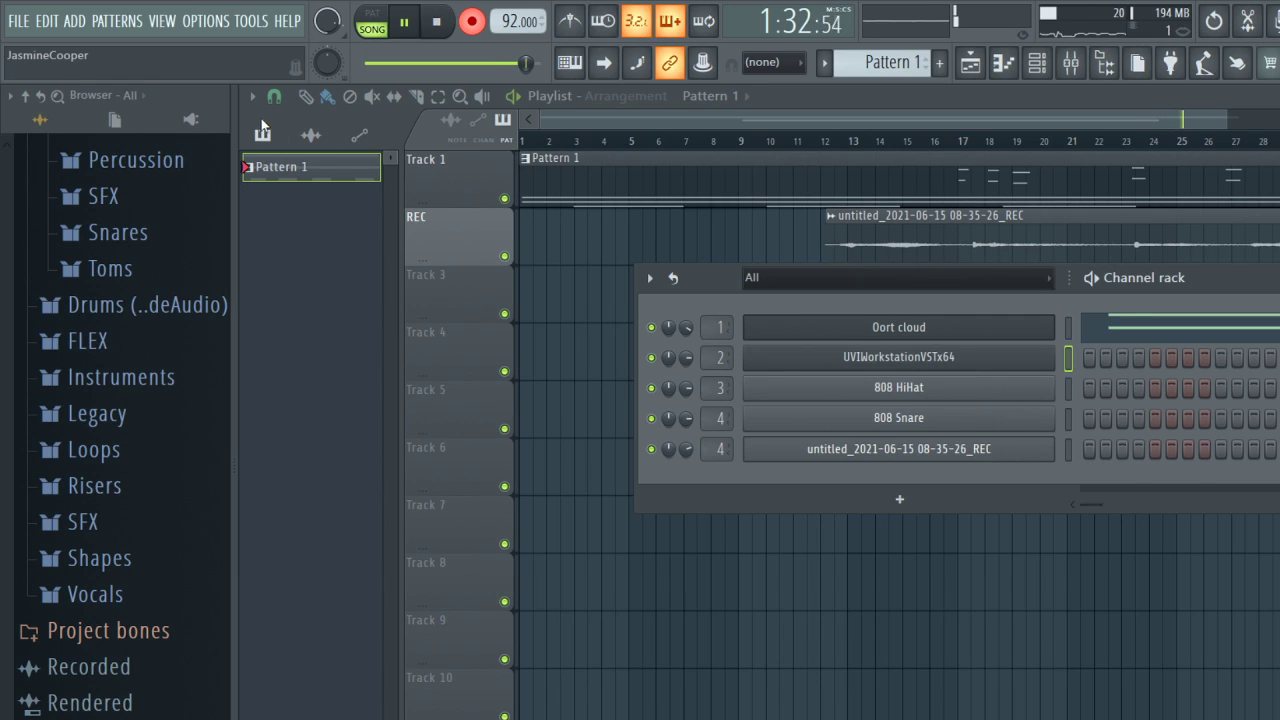
key("space")
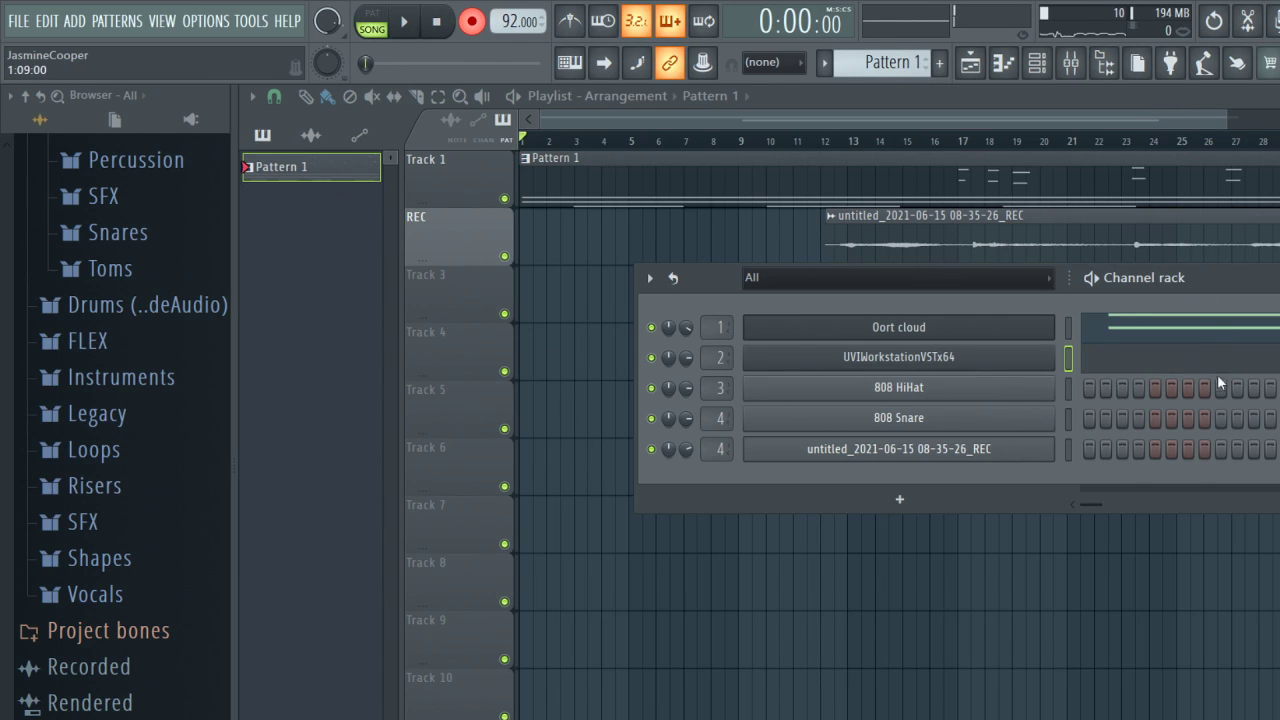
Open the UVIWorkstationVSTx64 channel's recorded notes in the piano roll and view them from bar 17 onward.
left_click(1180, 368)
scroll(911, 229, "up", 4)
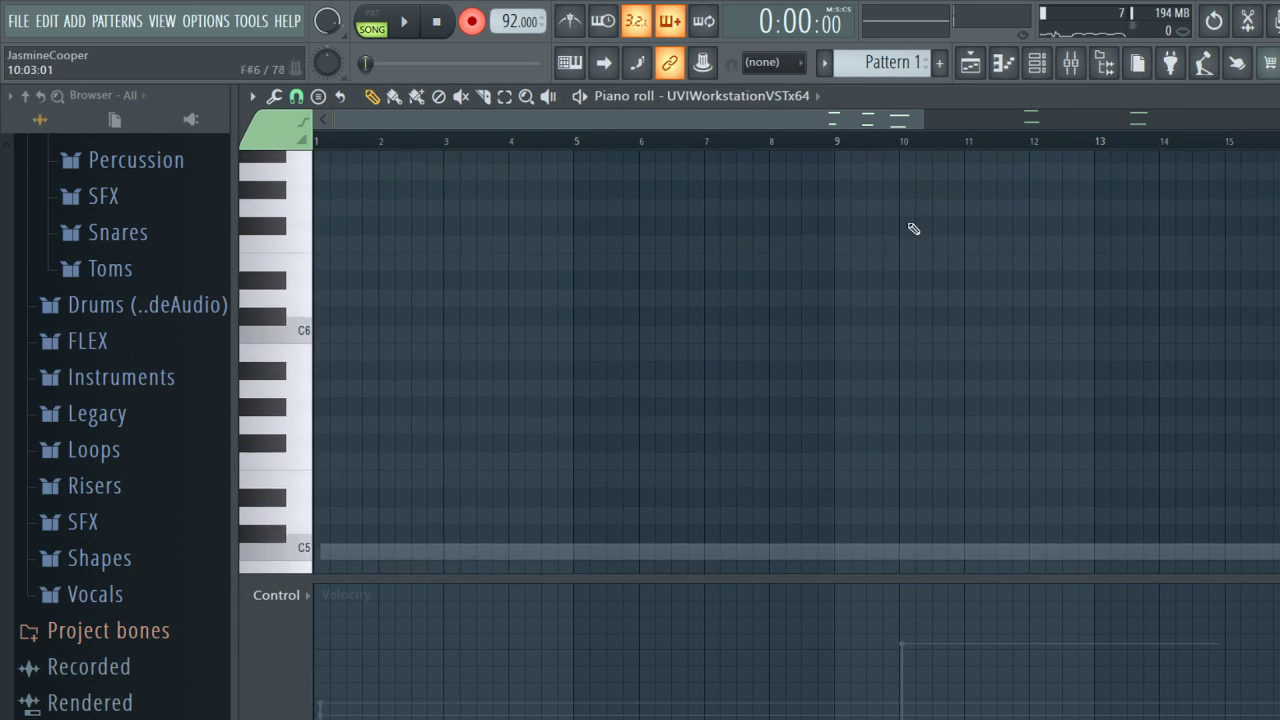
left_click_drag(922, 119, 1279, 119)
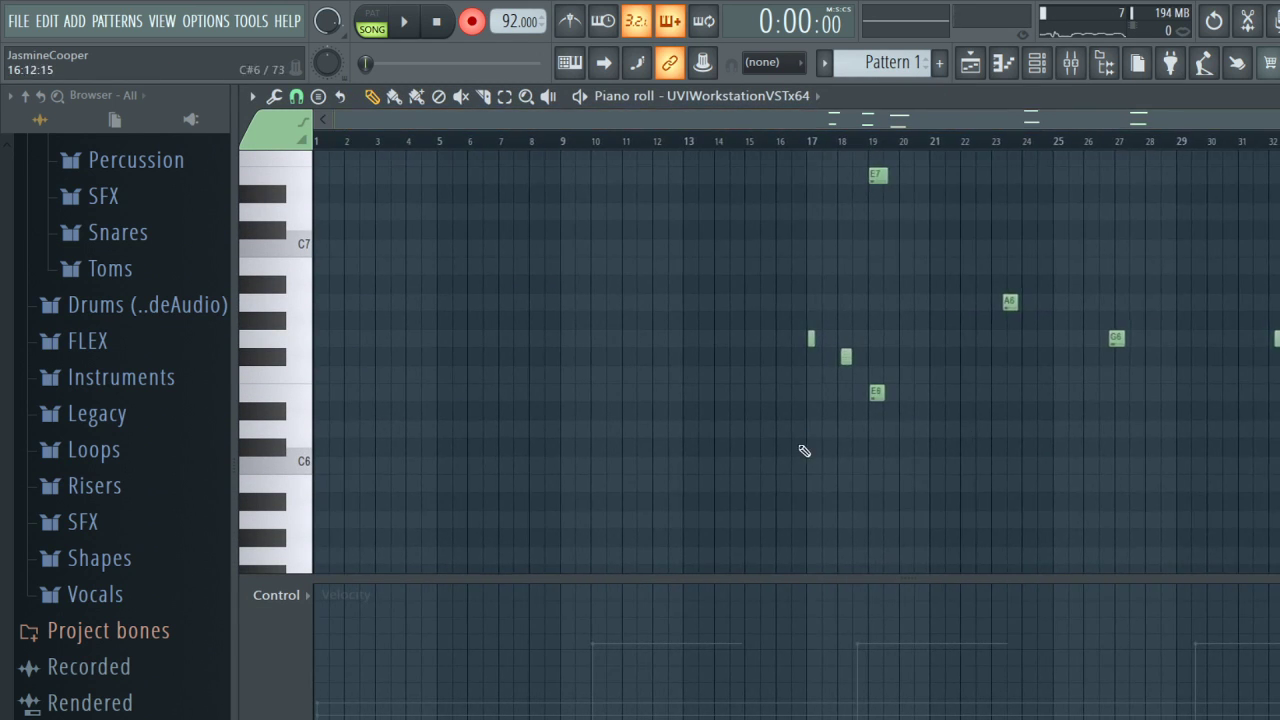
Select the G7 and G6 notes at bar 27 and lower both by one semitone to F#7 and F#6.
scroll(805, 449, "up", 4)
scroll(814, 437, "down", 3)
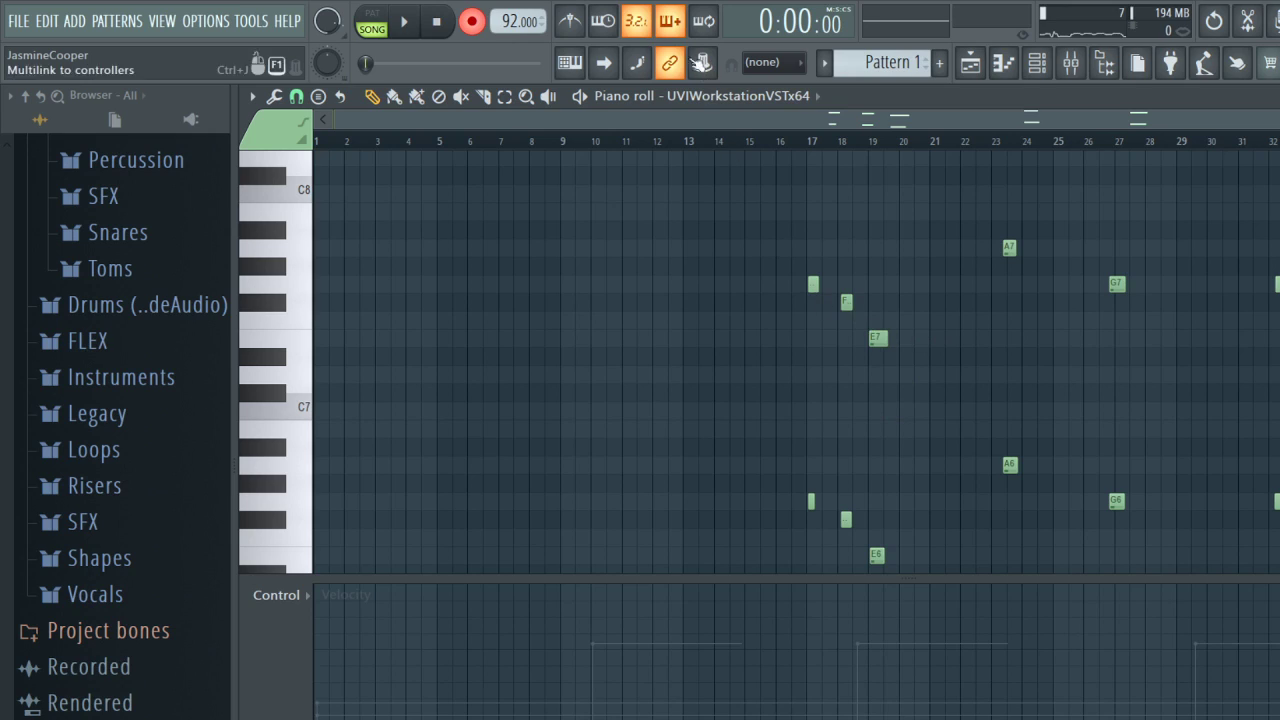
left_click_drag(1055, 203, 1183, 517)
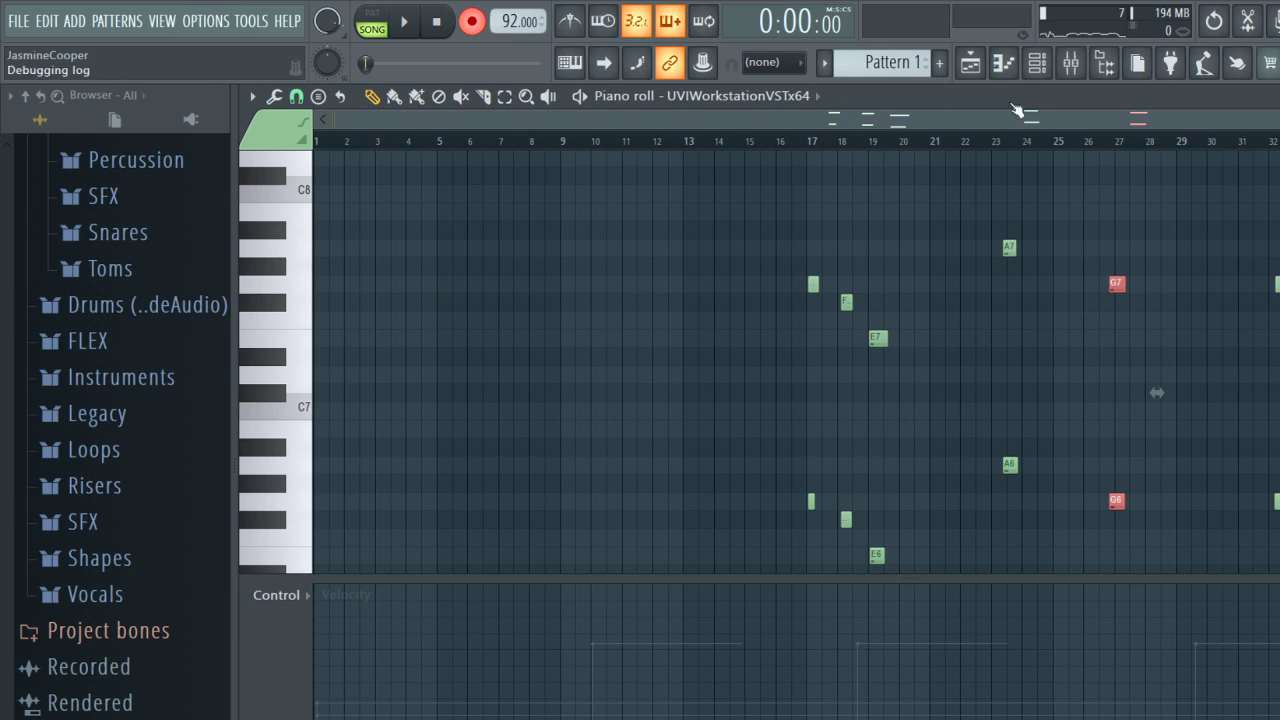
left_click_drag(286, 340, 280, 310)
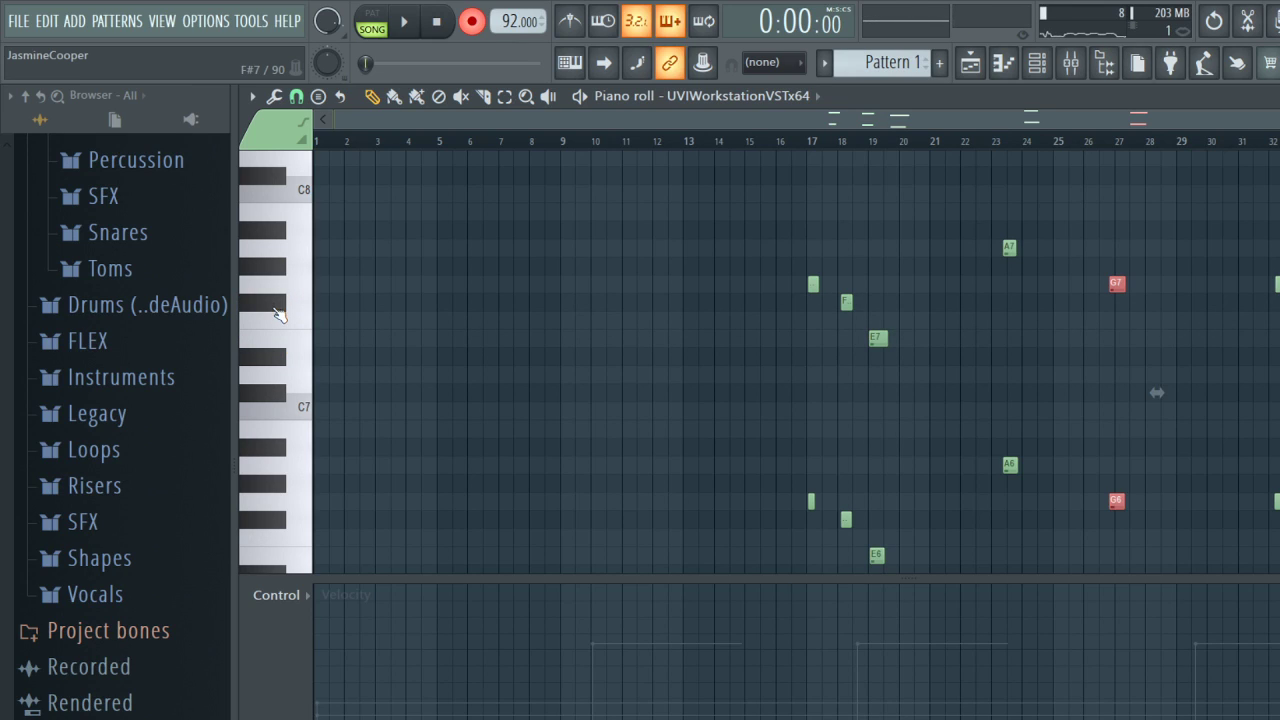
key("Down")
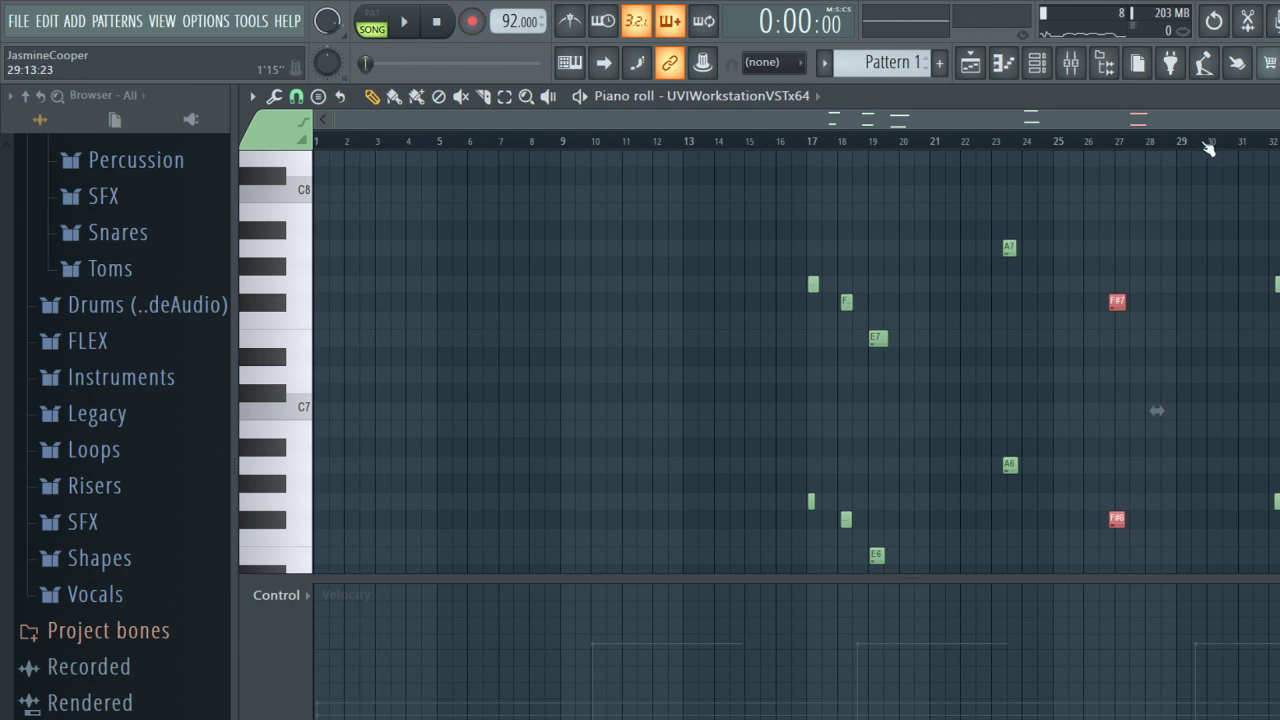
Start song playback and load Fruity Convolver on the mixer insert of the UVIWorkstationVSTx64 channel.
key("space")
left_click(1037, 62)
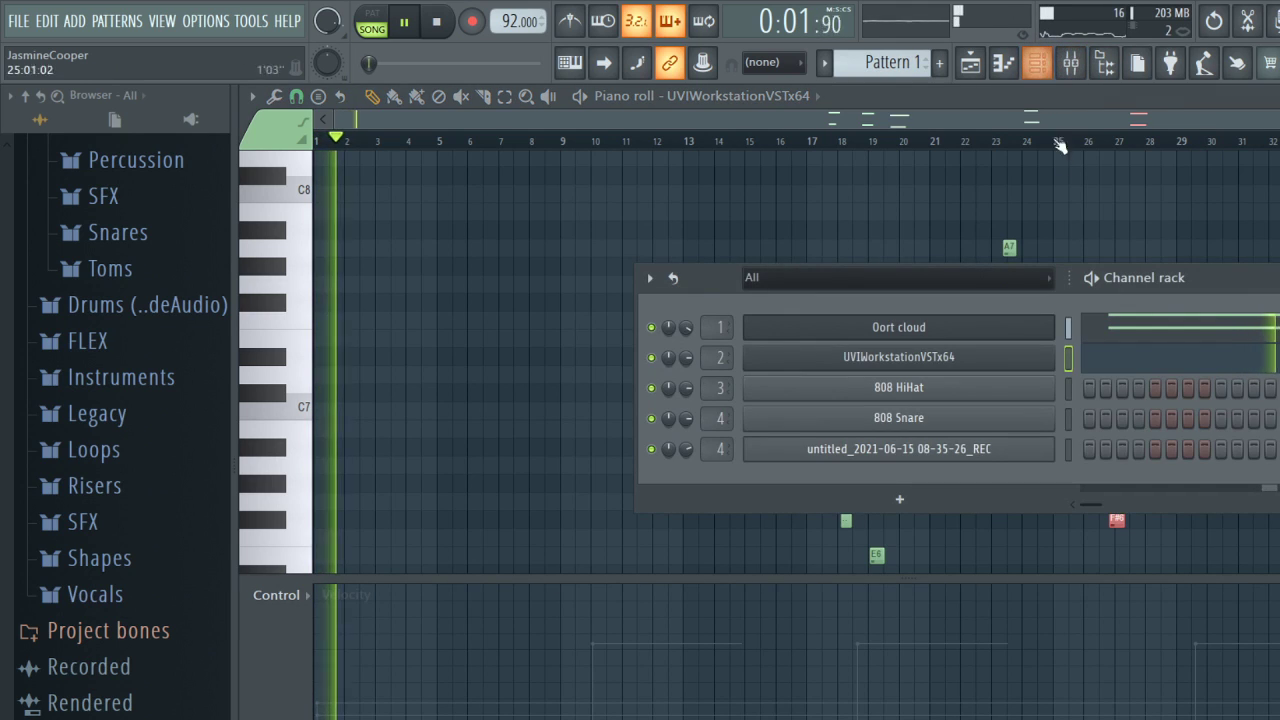
left_click(870, 357)
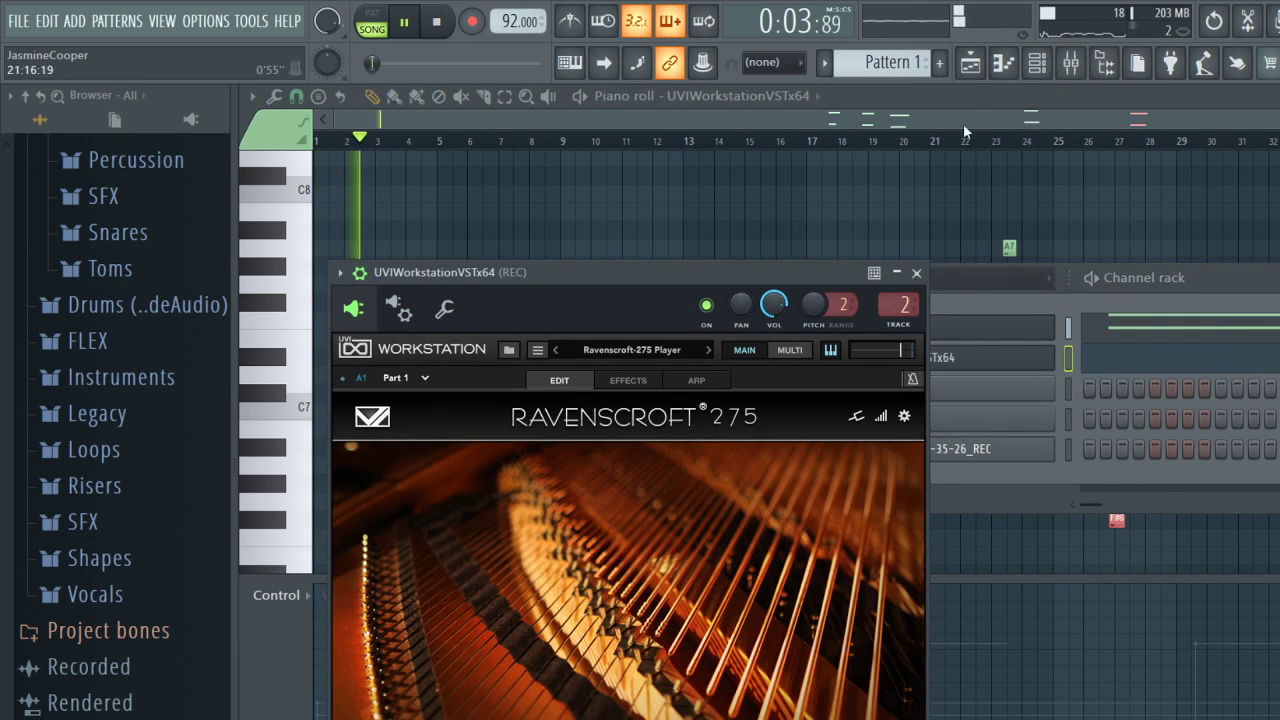
left_click(1070, 62)
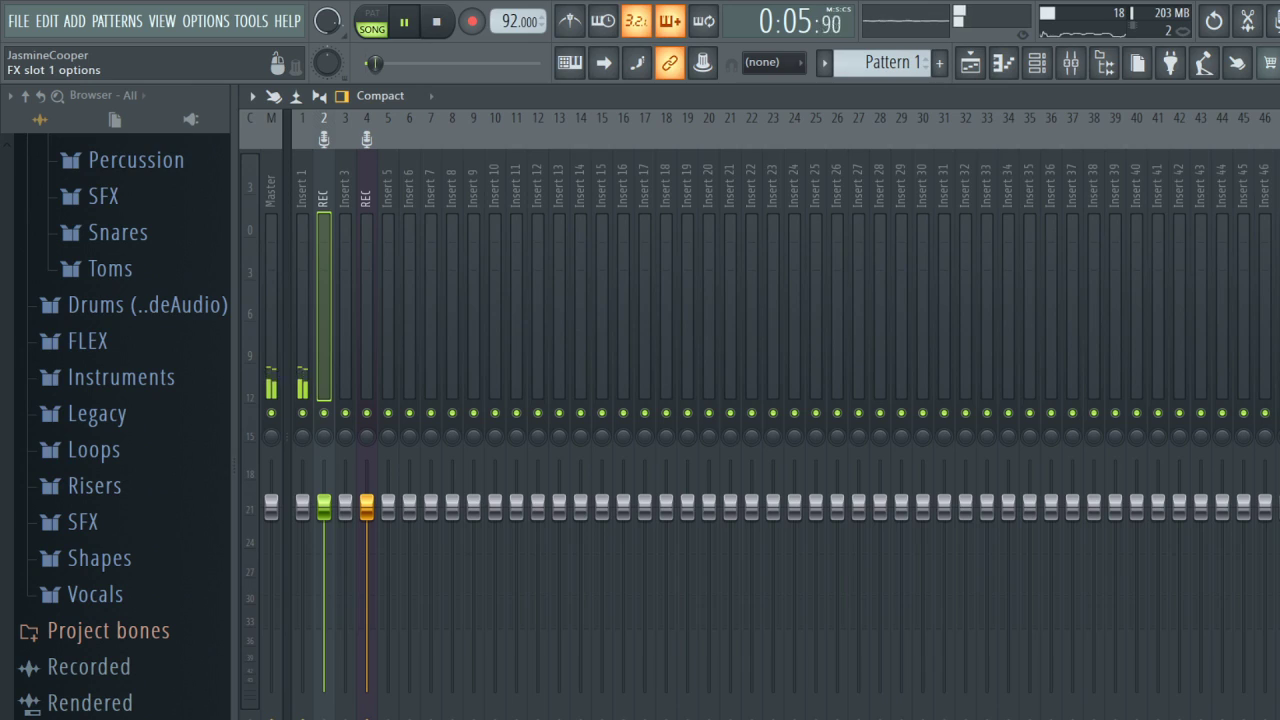
left_click(1077, 191)
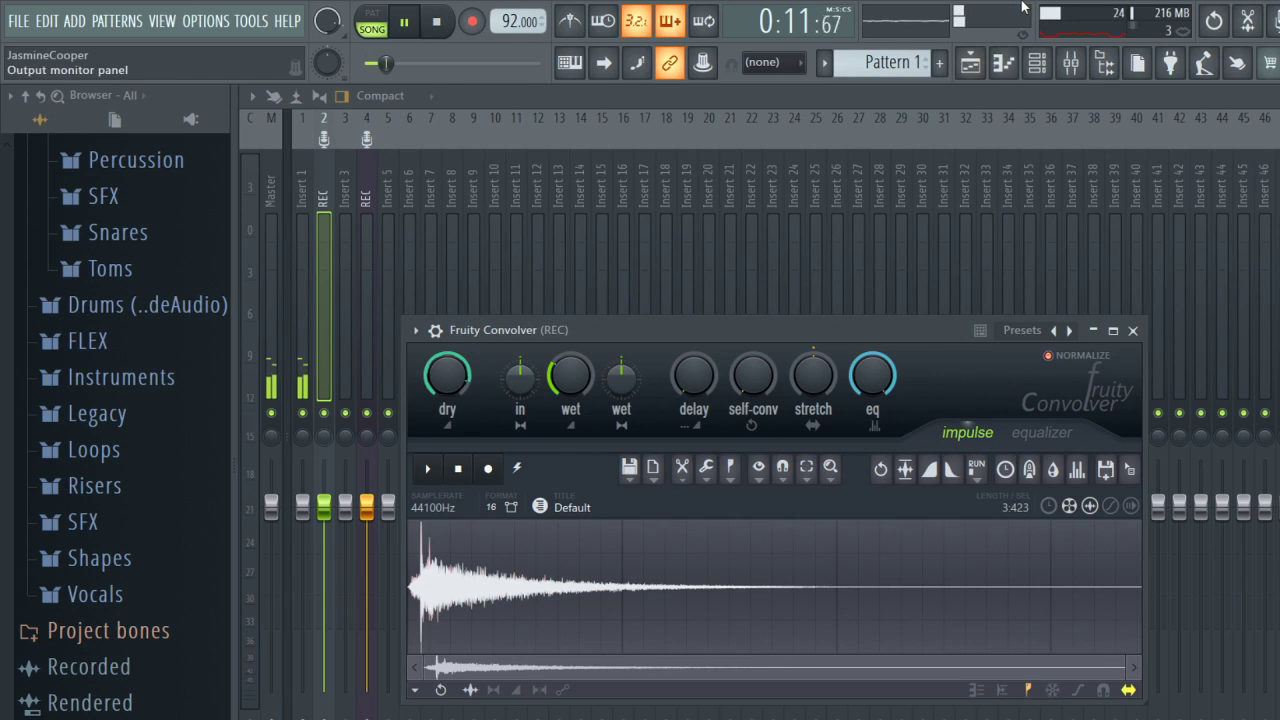
Open the Oort cloud channel's synth settings from the channel rack and move the rack clear of them.
left_click(966, 63)
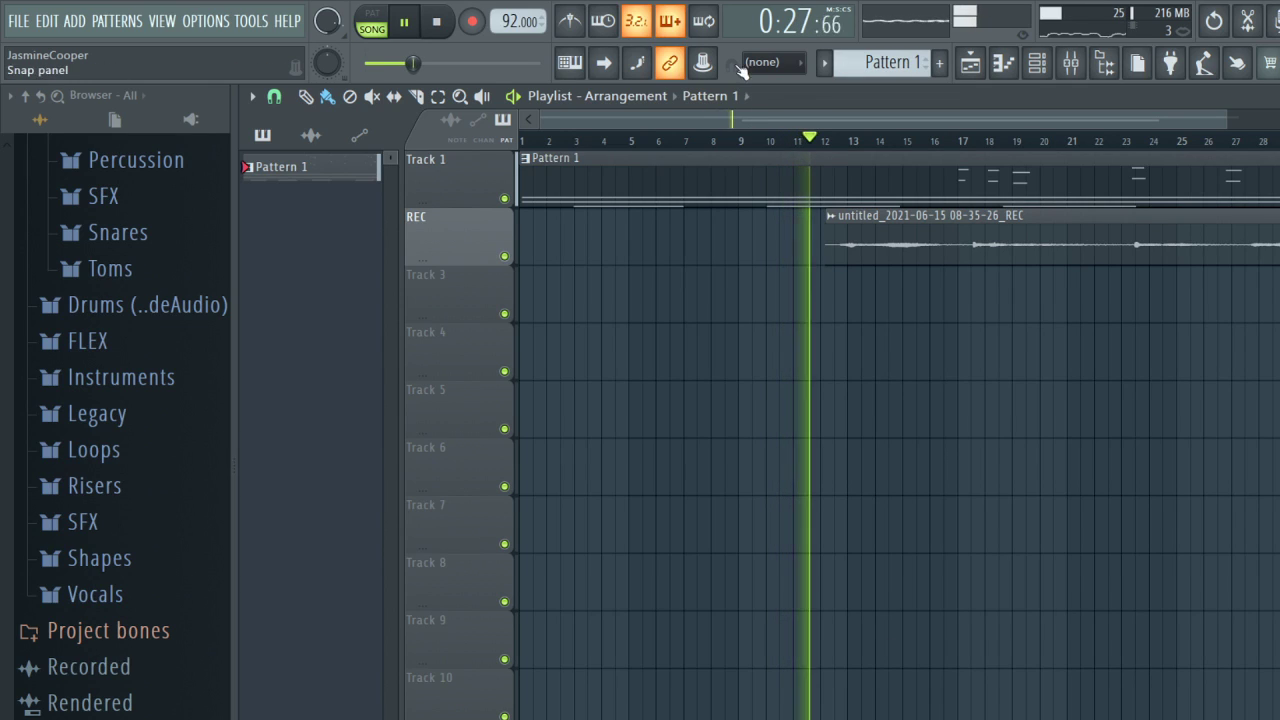
left_click(1035, 64)
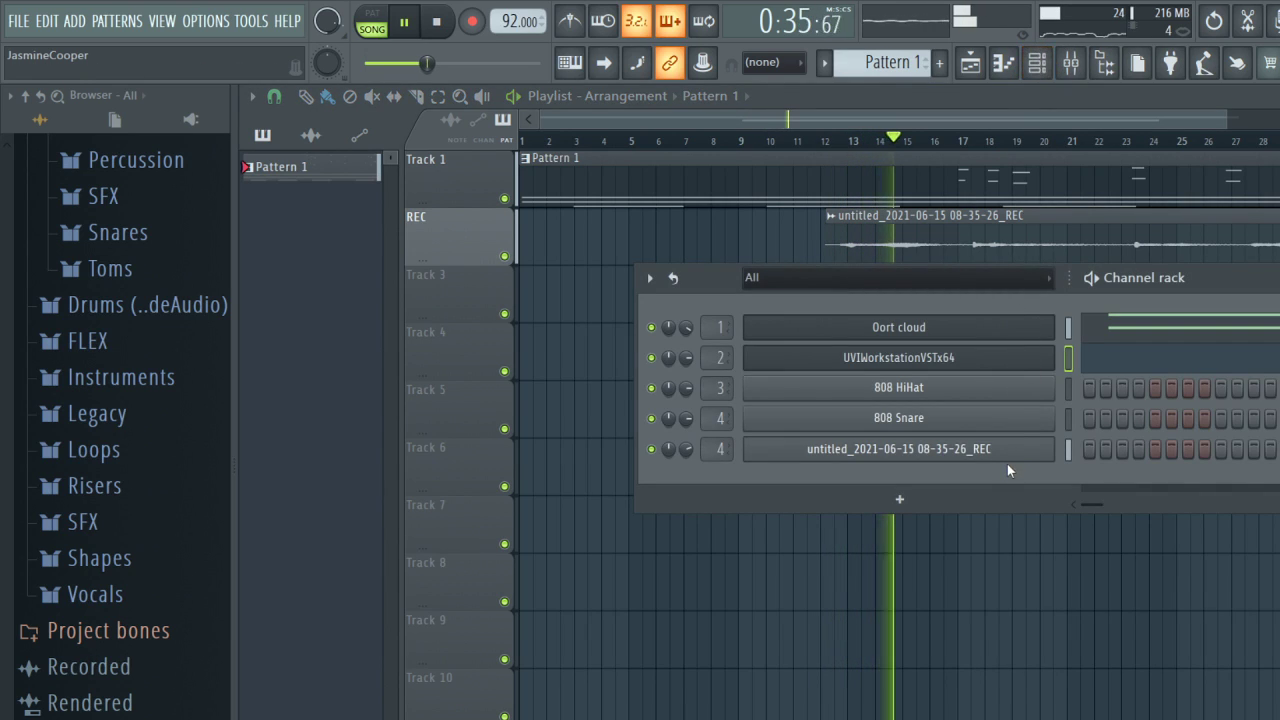
left_click(991, 328)
left_click(1035, 64)
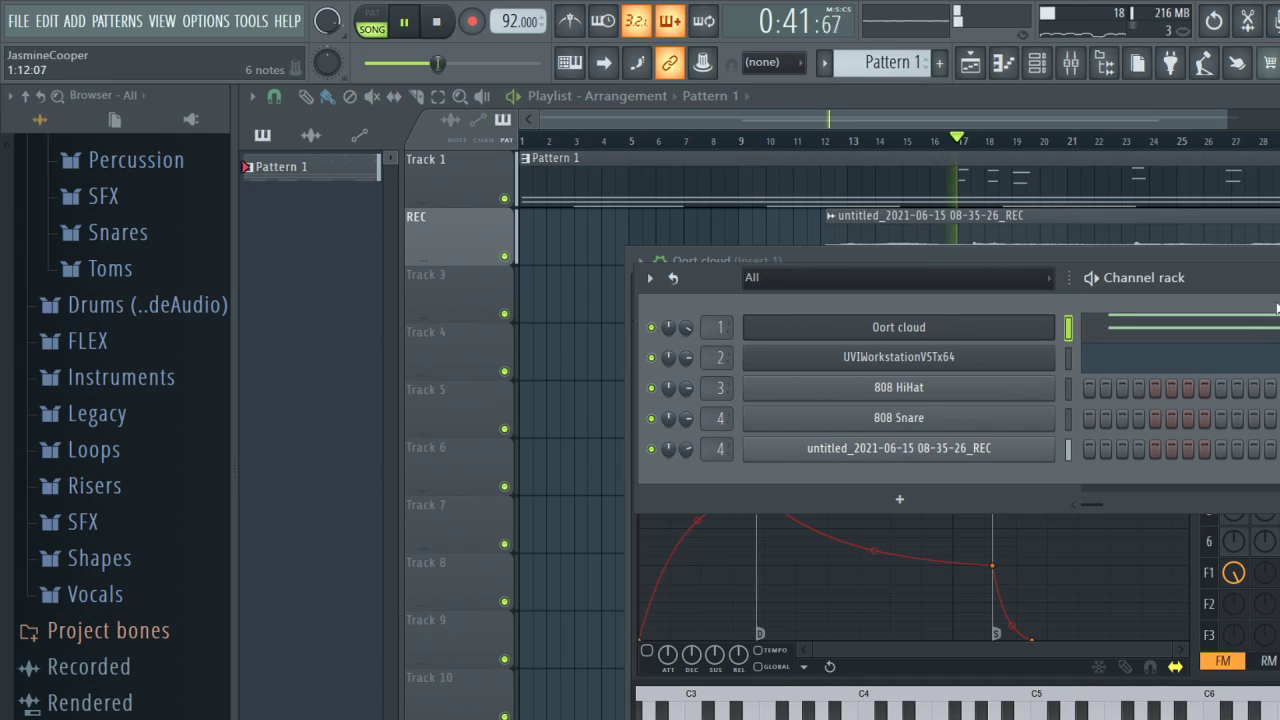
left_click_drag(1274, 274, 1143, 687)
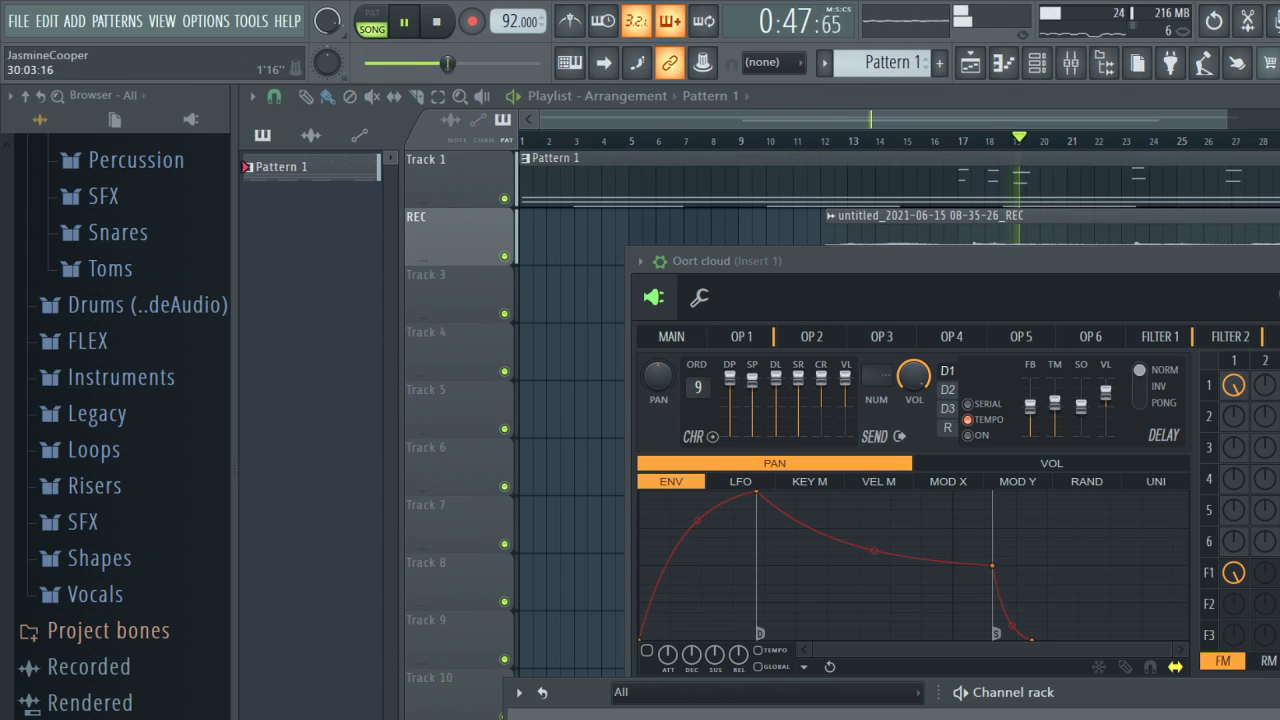
Add Fruity parametric EQ 2 to mixer Insert 1, make a narrow band 3 cut of -18 dB around 300 Hz, and close it.
left_click(1071, 73)
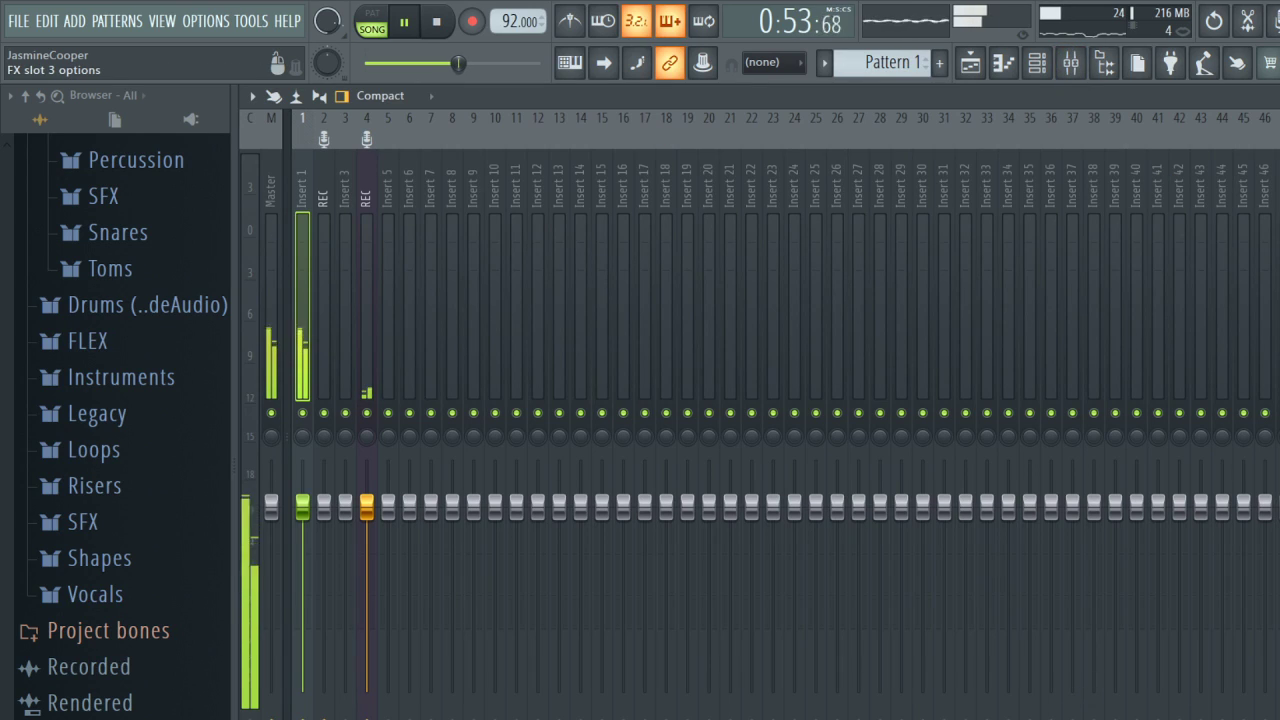
left_click(643, 480)
left_click_drag(598, 508, 591, 522)
left_click_drag(930, 640, 930, 700)
left_click_drag(590, 521, 588, 558)
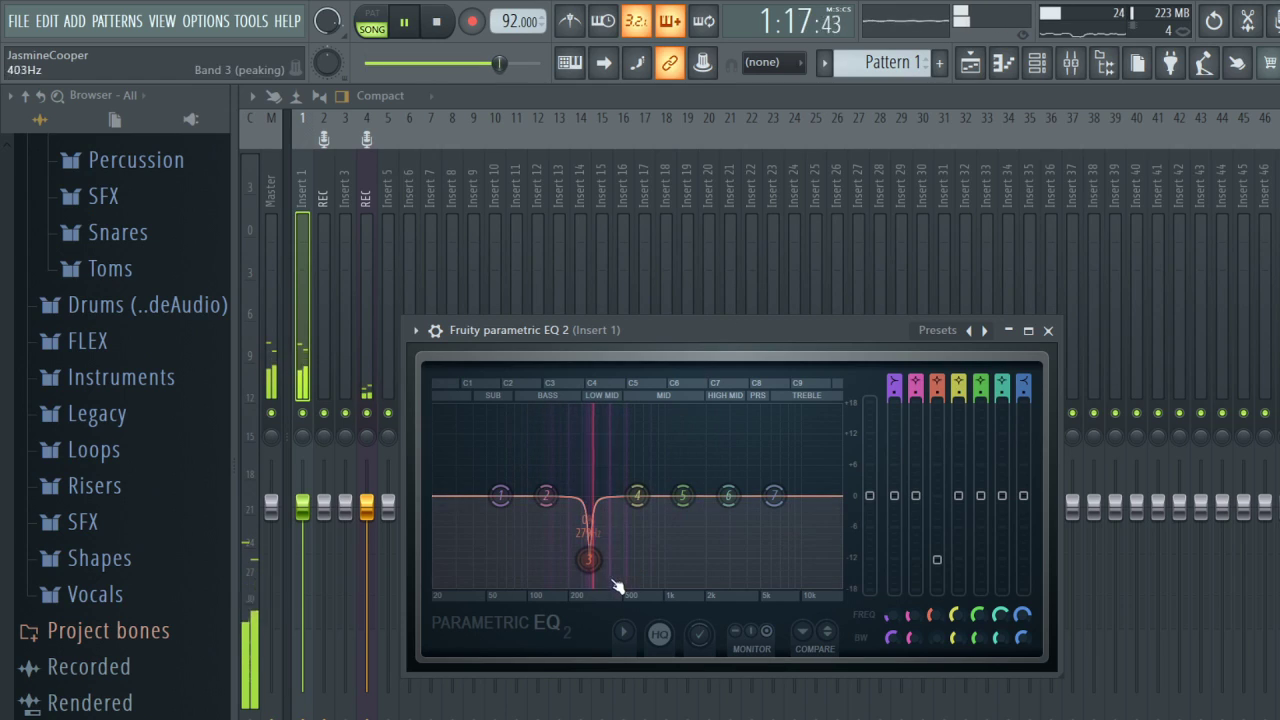
left_click_drag(588, 558, 592, 585)
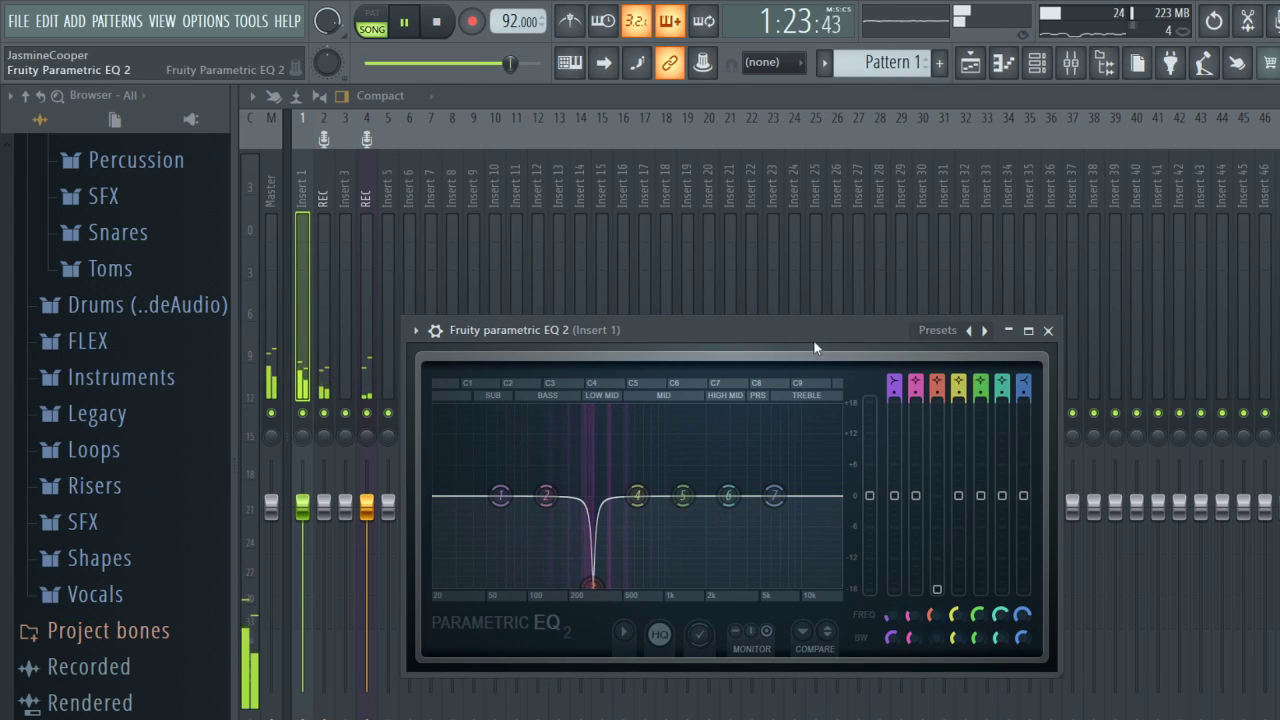
key("Escape")
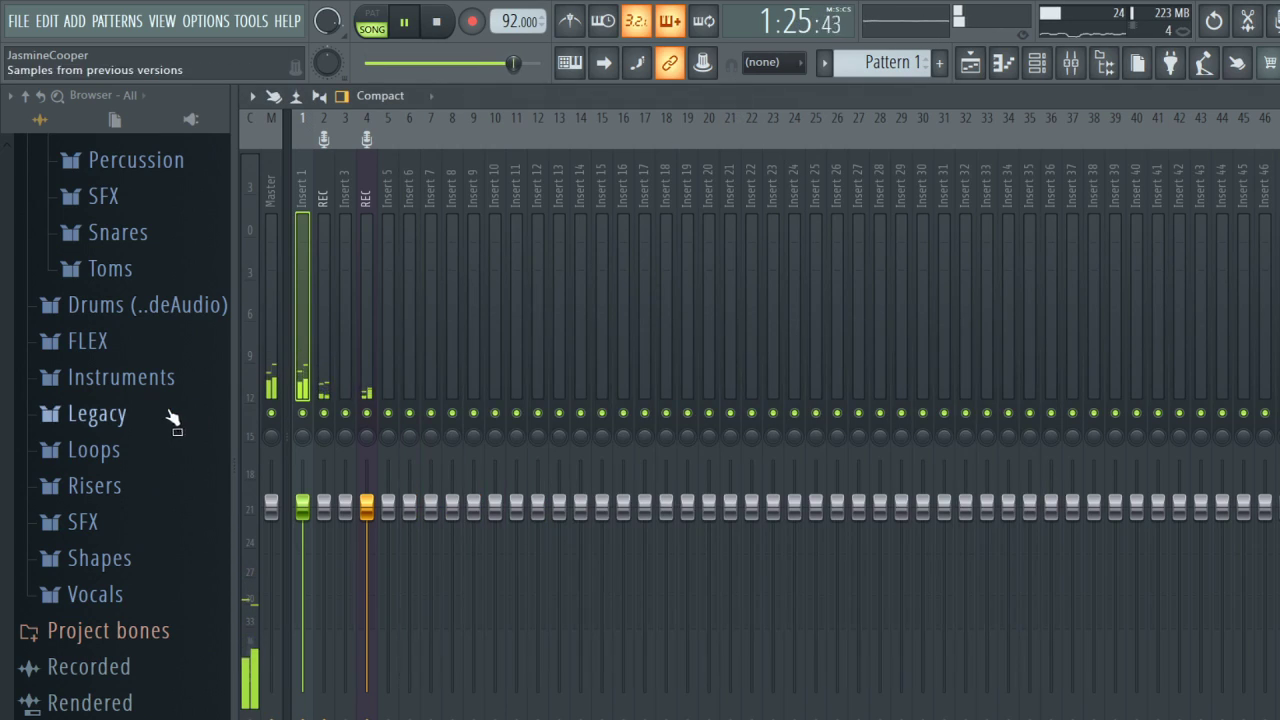
Add Fruity parametric EQ 2 to the REC track on insert 4 and play the song from bar 13 with the mixer shown.
left_click(363, 196)
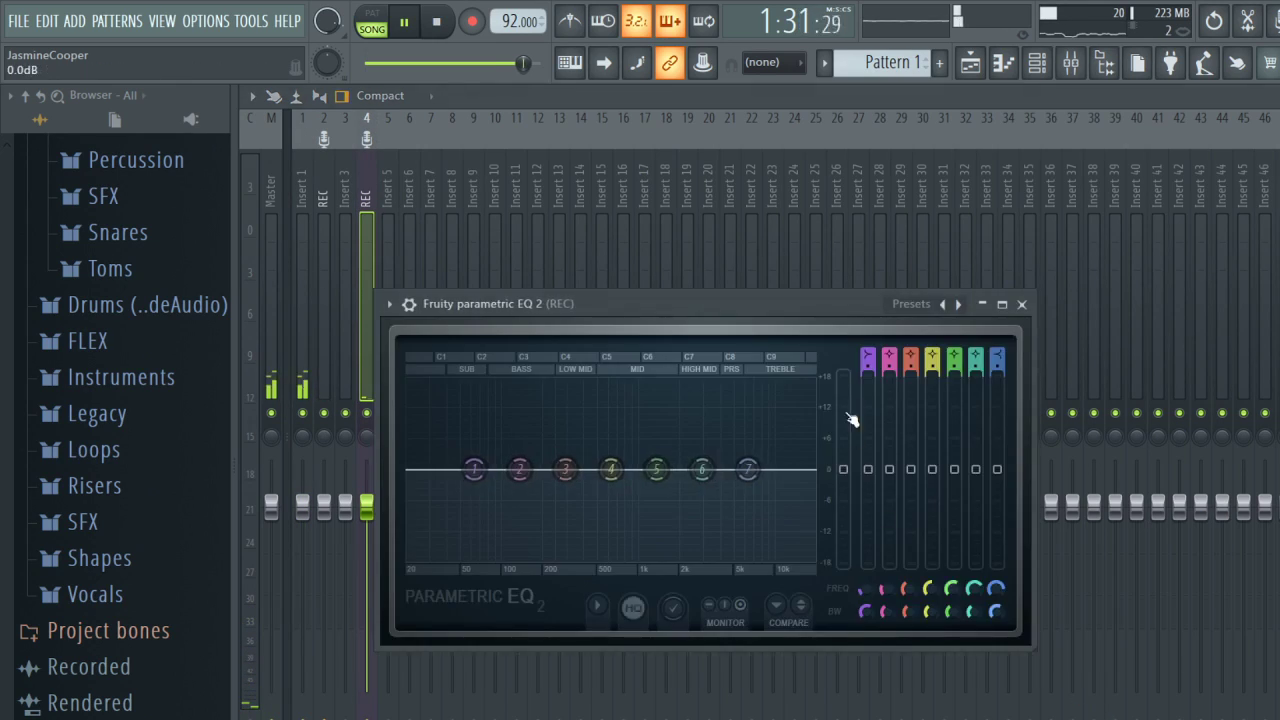
left_click(968, 64)
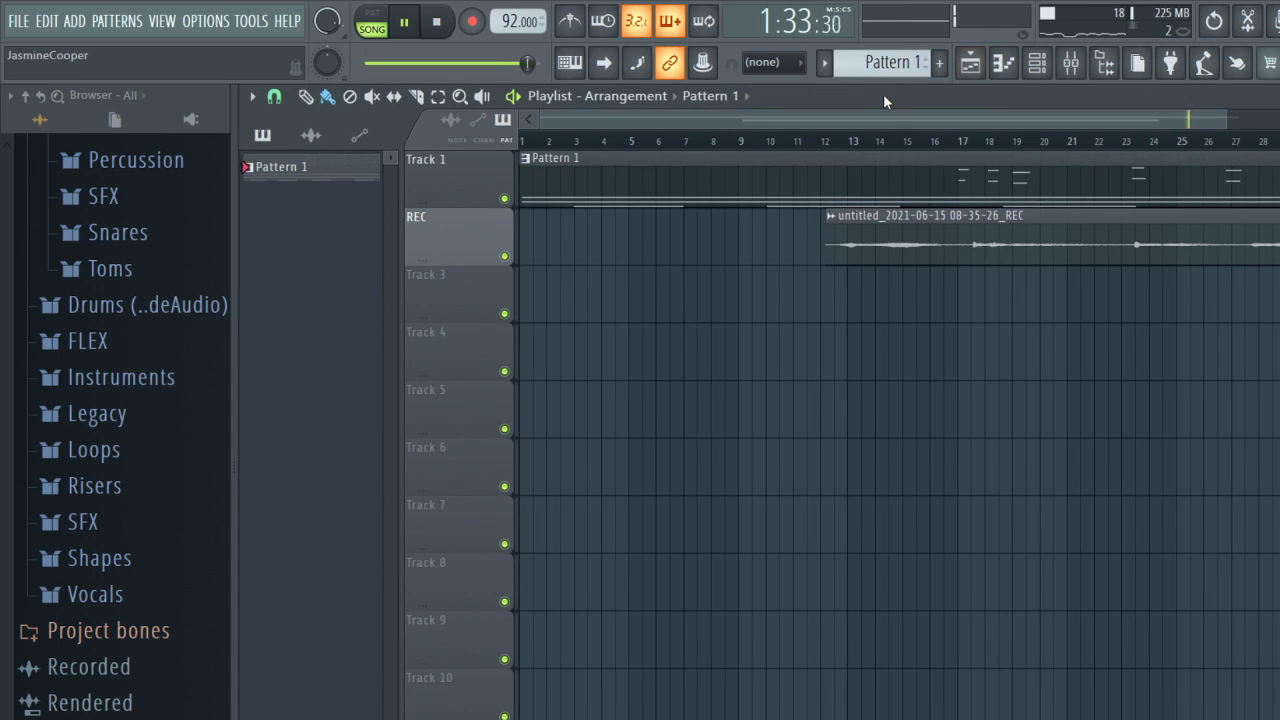
left_click(842, 140)
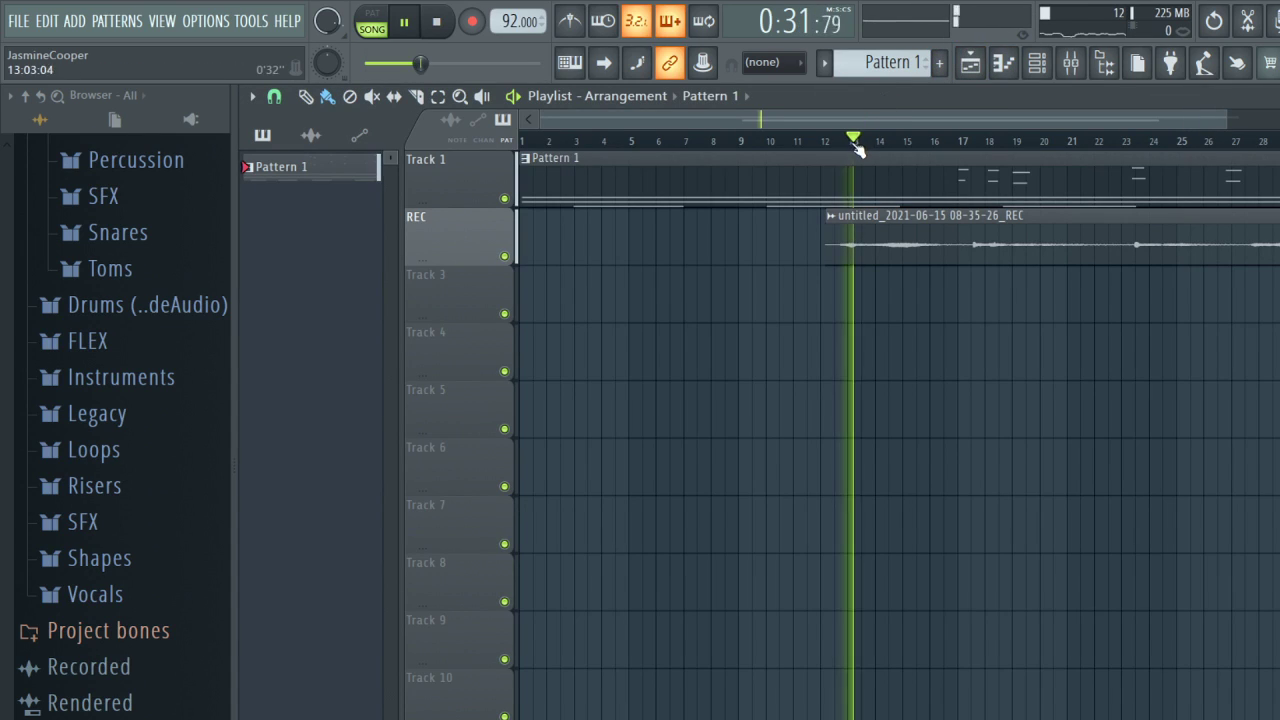
left_click(1069, 62)
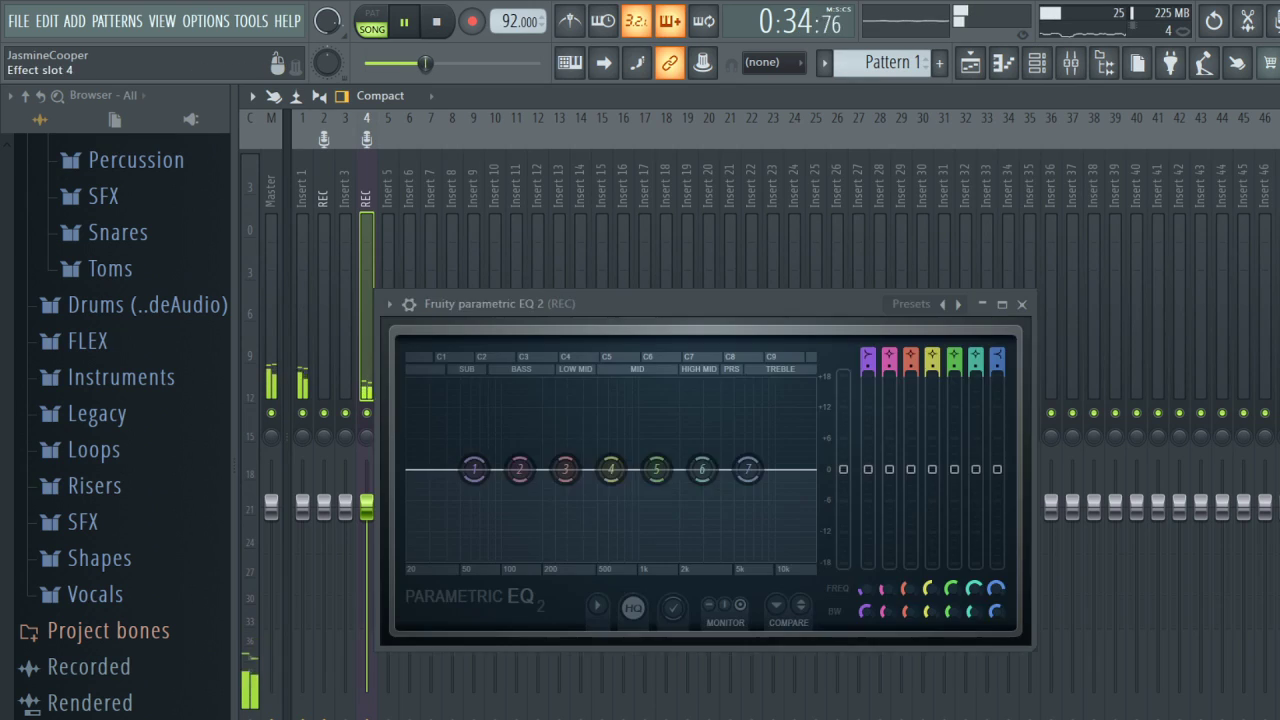
Cut the REC track's EQ band 3 to about -10 dB near 175 Hz with 5% bandwidth, then stop playback in the playlist.
mouse_move(562, 468)
left_mouse_down()
mouse_move(547, 410)
mouse_move(556, 492)
left_mouse_up()
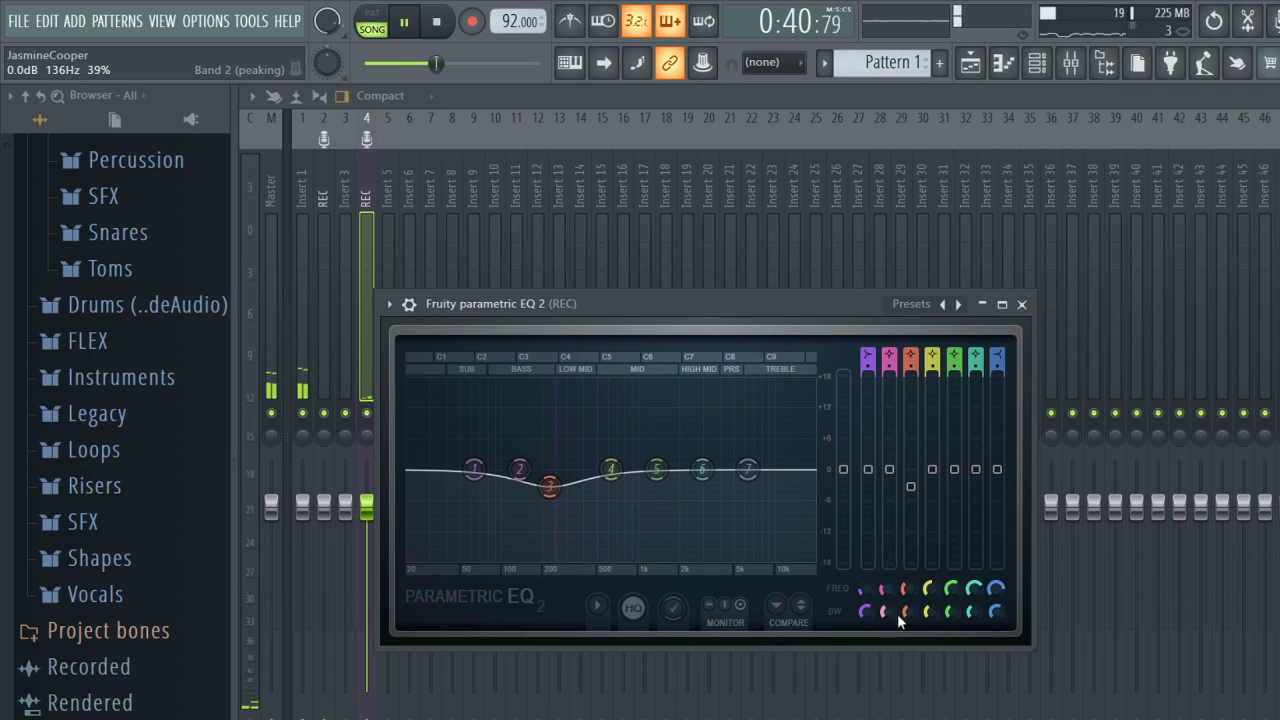
left_click_drag(907, 612, 907, 650)
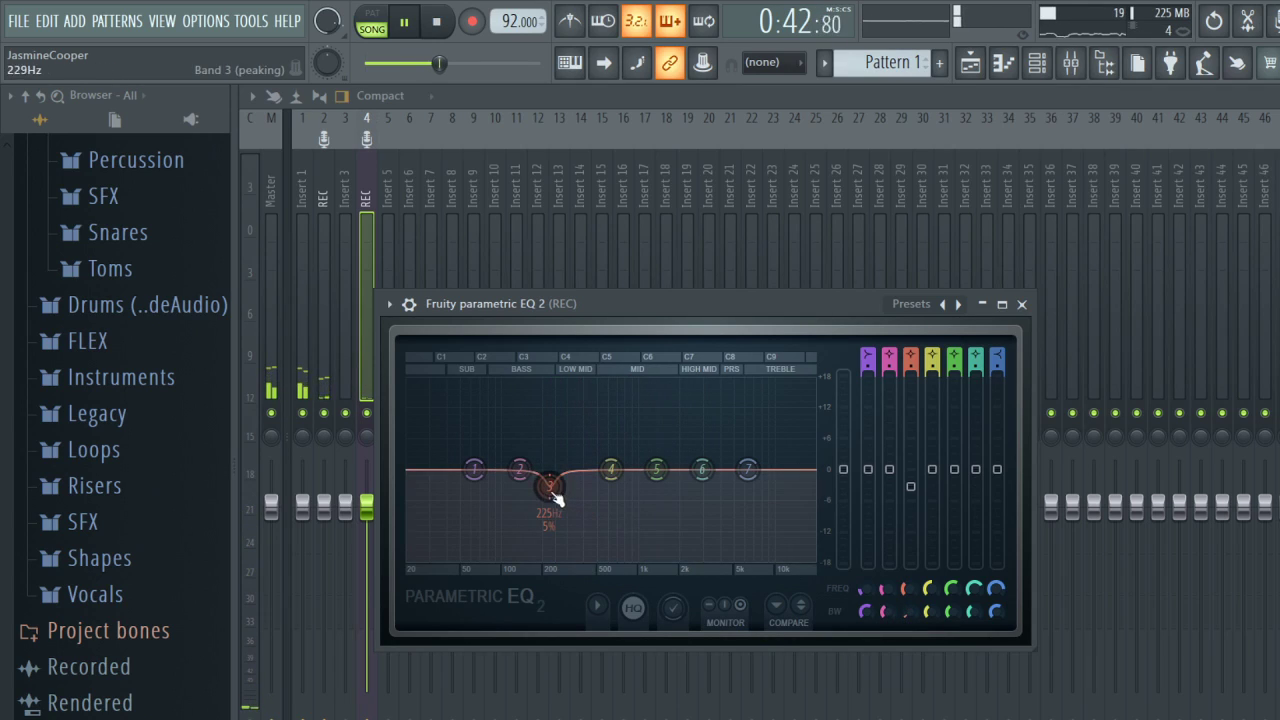
left_click_drag(549, 485, 547, 520)
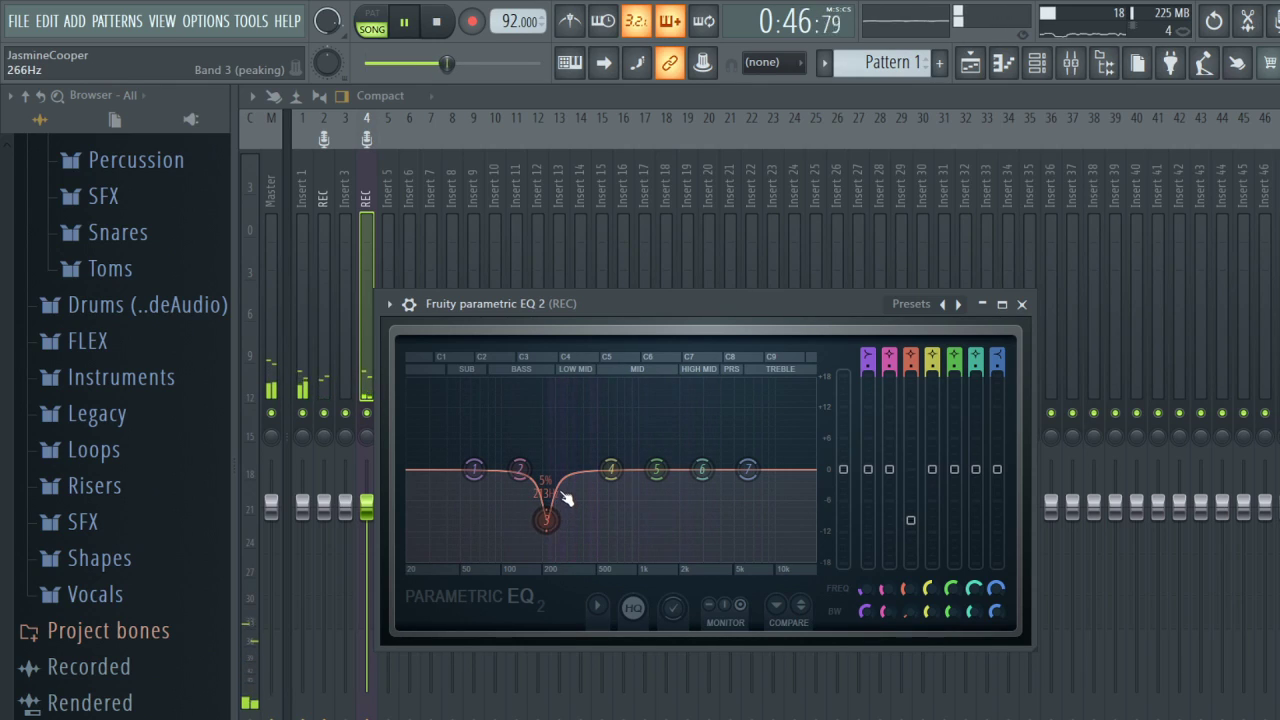
left_click_drag(547, 520, 539, 519)
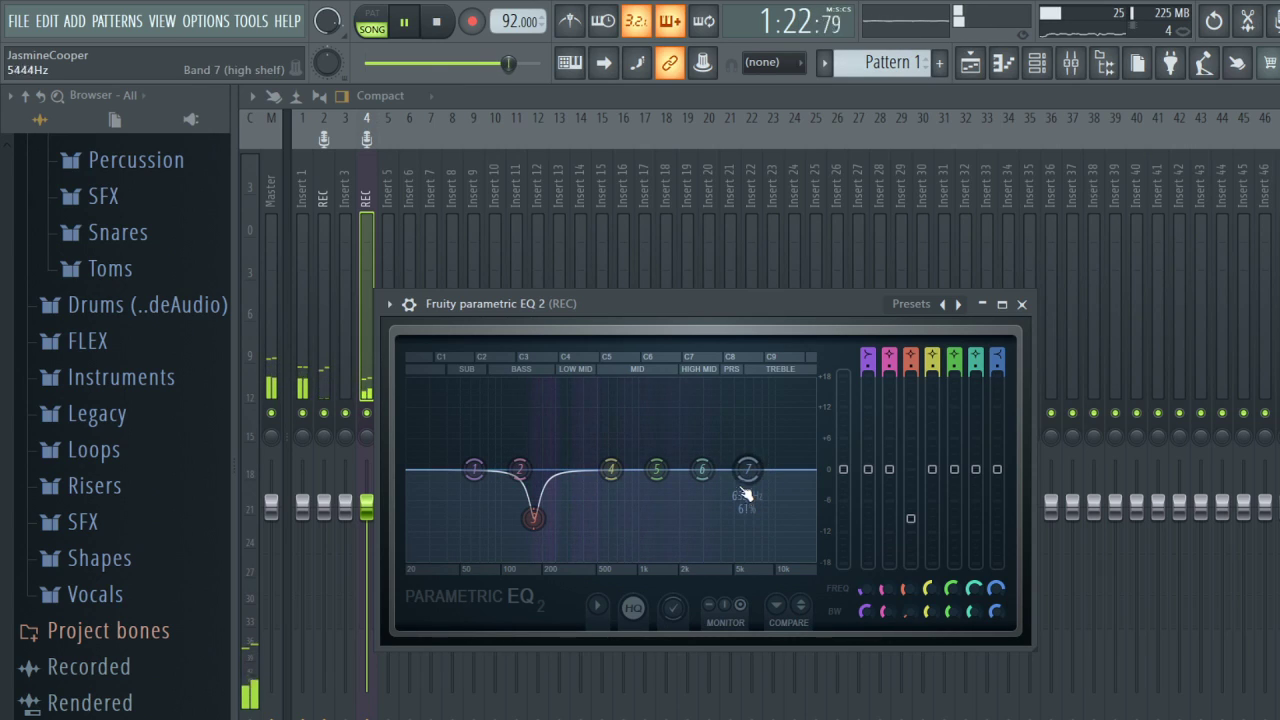
left_click(970, 62)
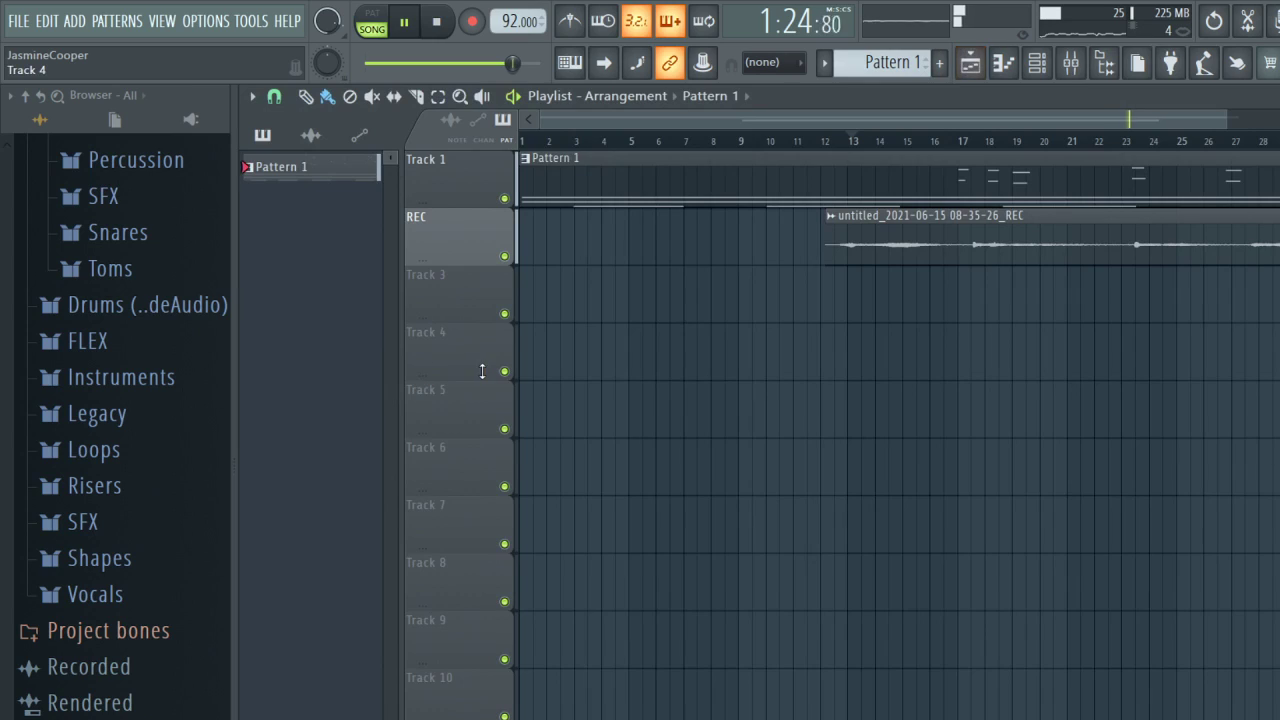
key("space")
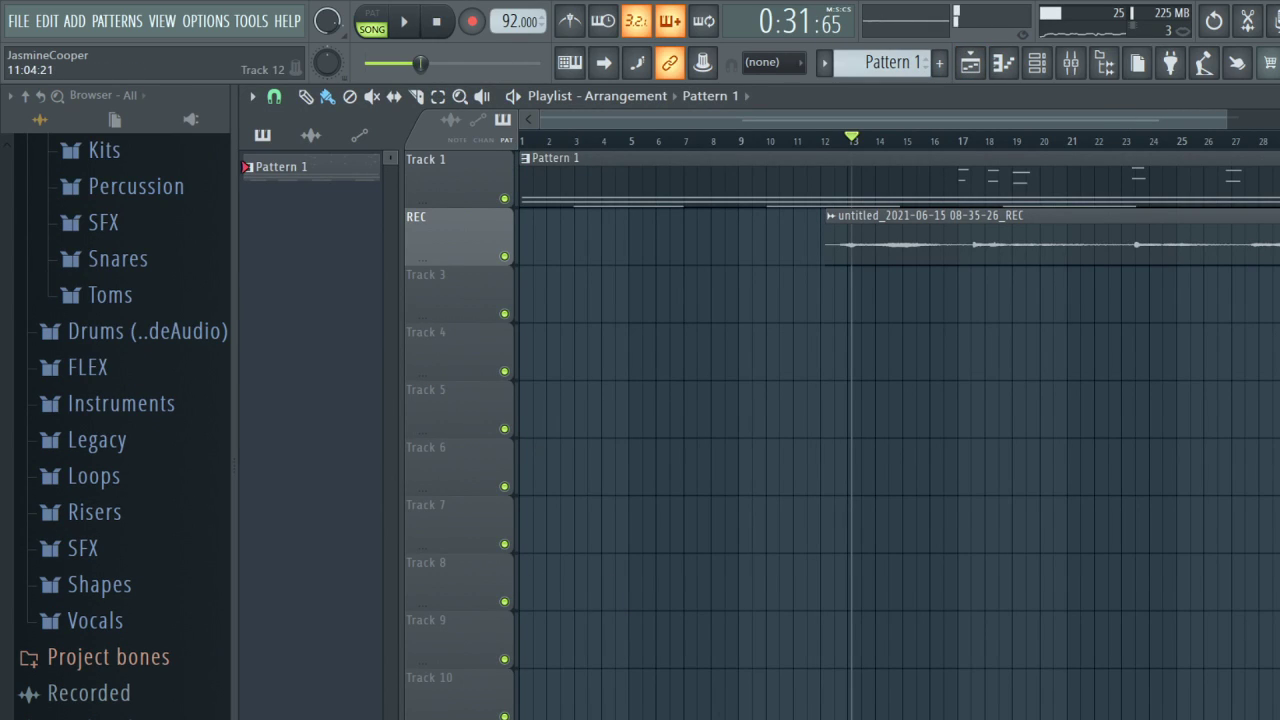